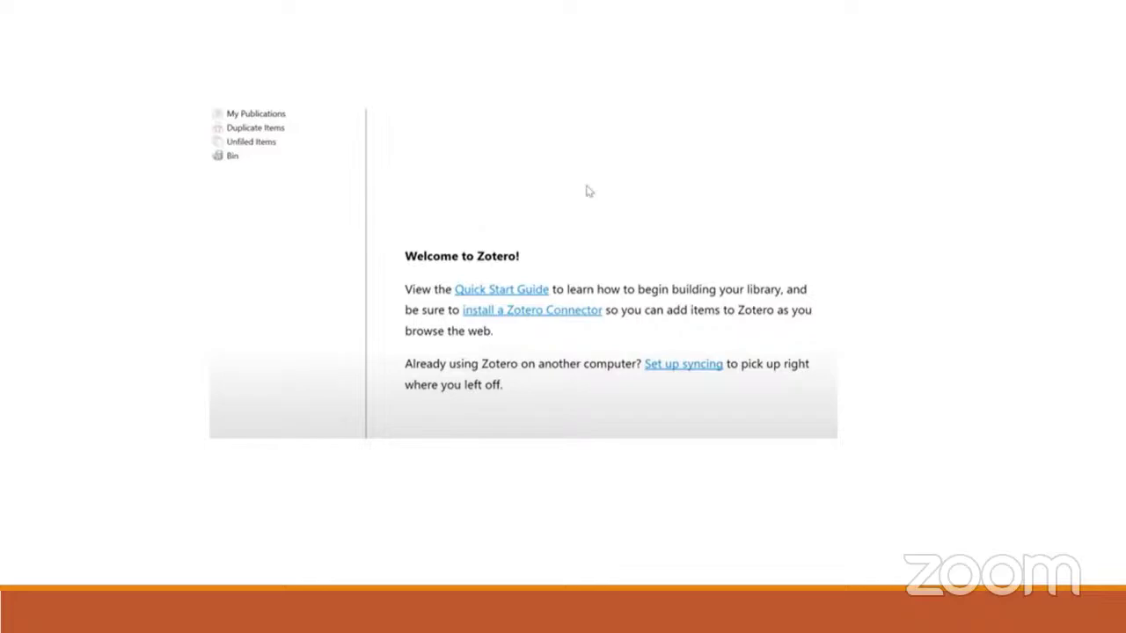
key("Right")
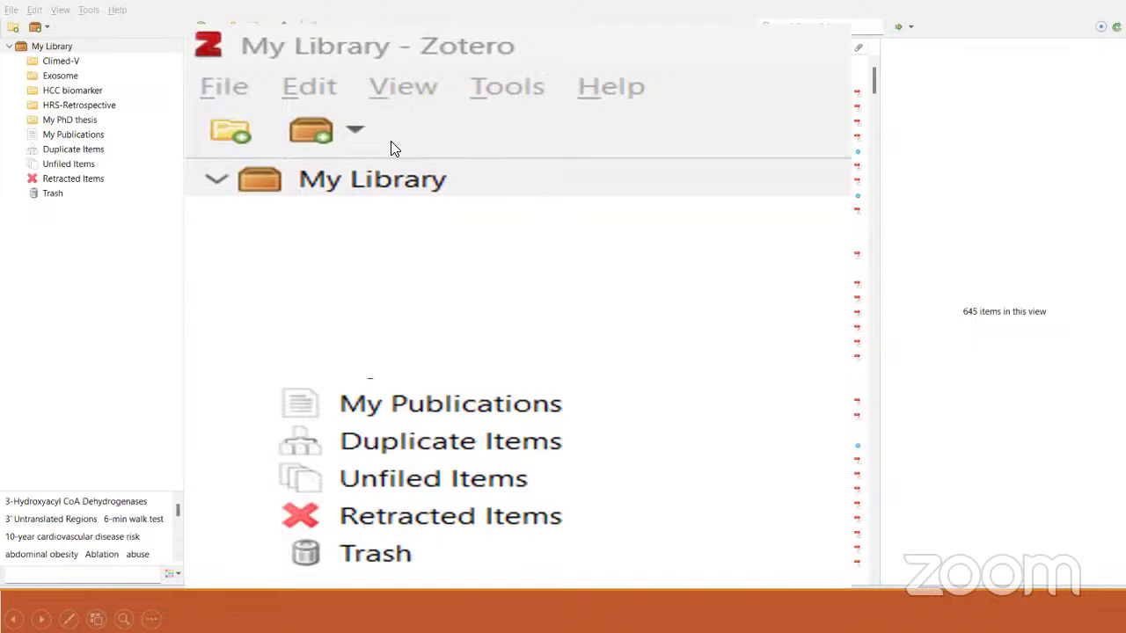
key("Right")
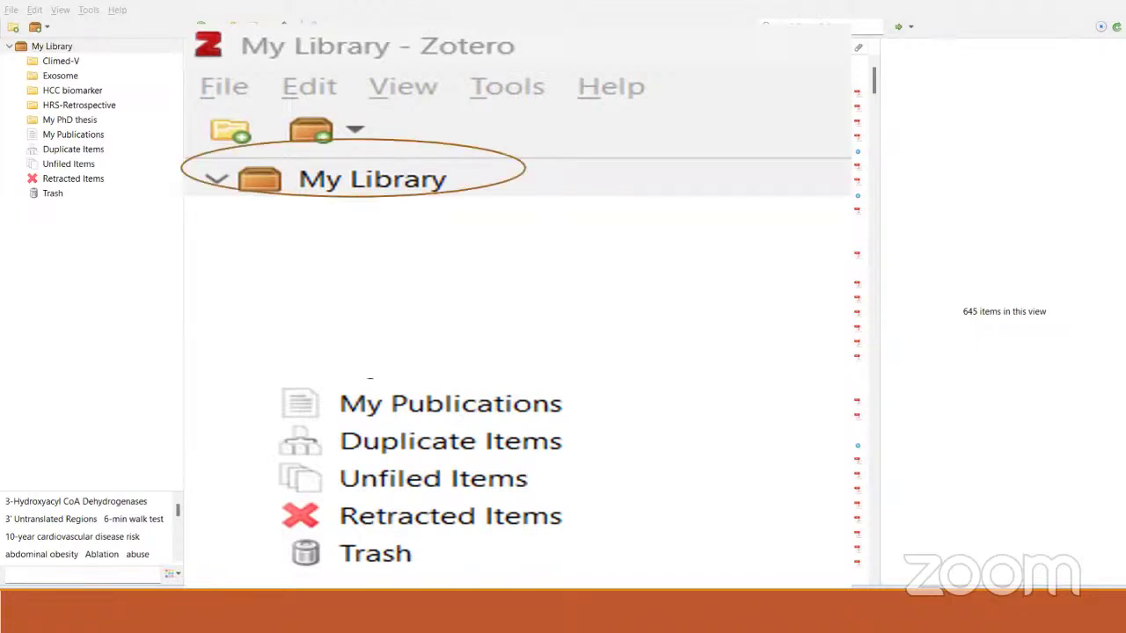
key("Right")
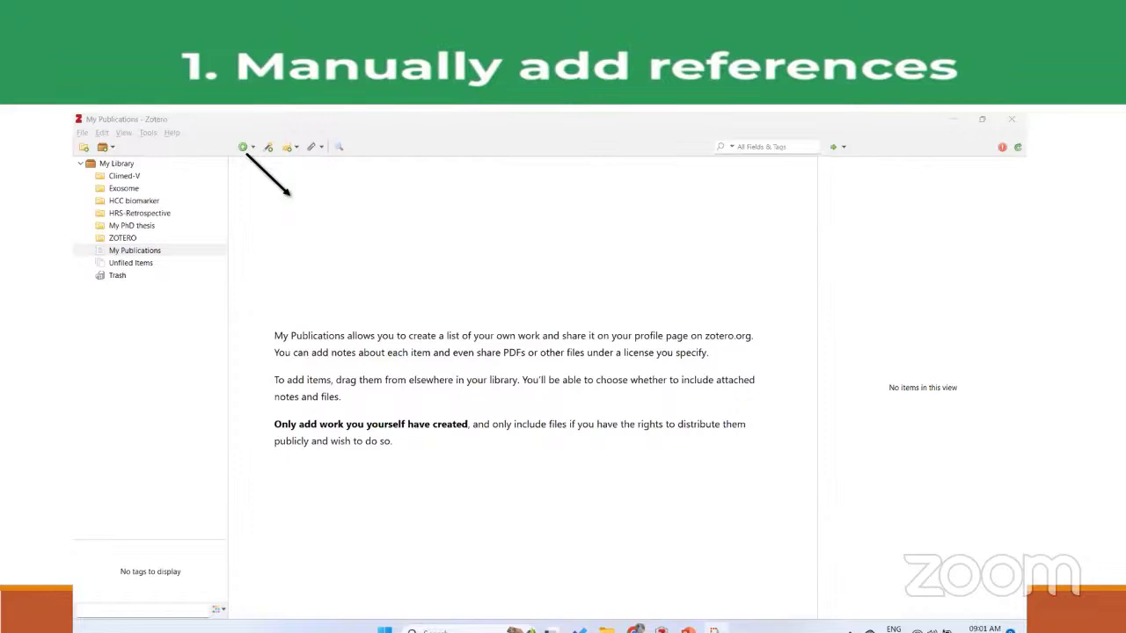
key("Right")
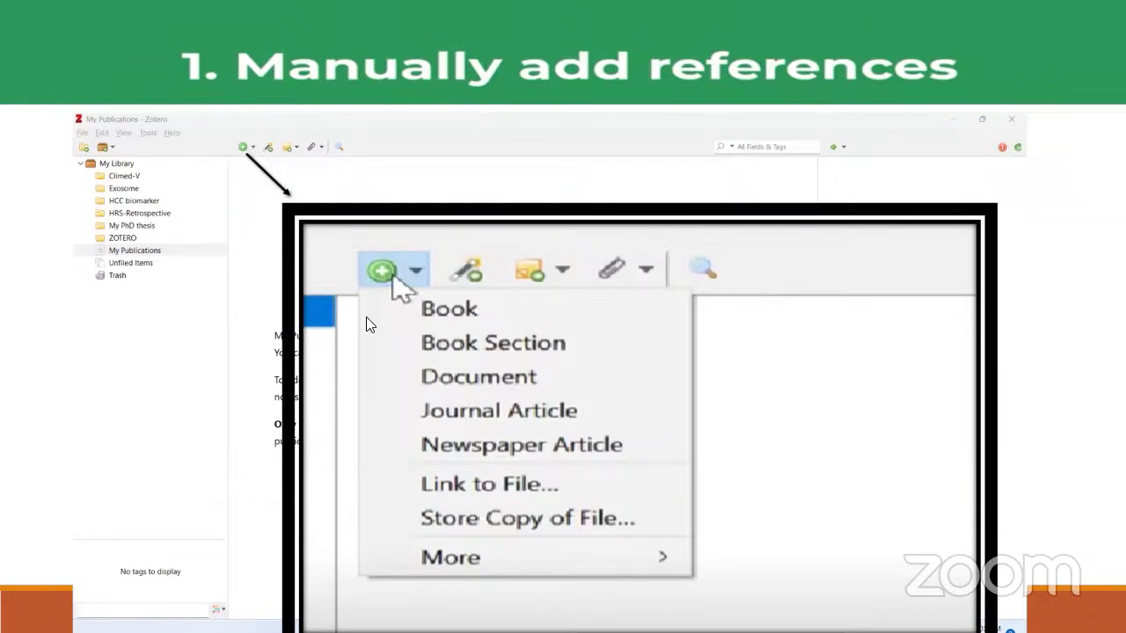
key("Right")
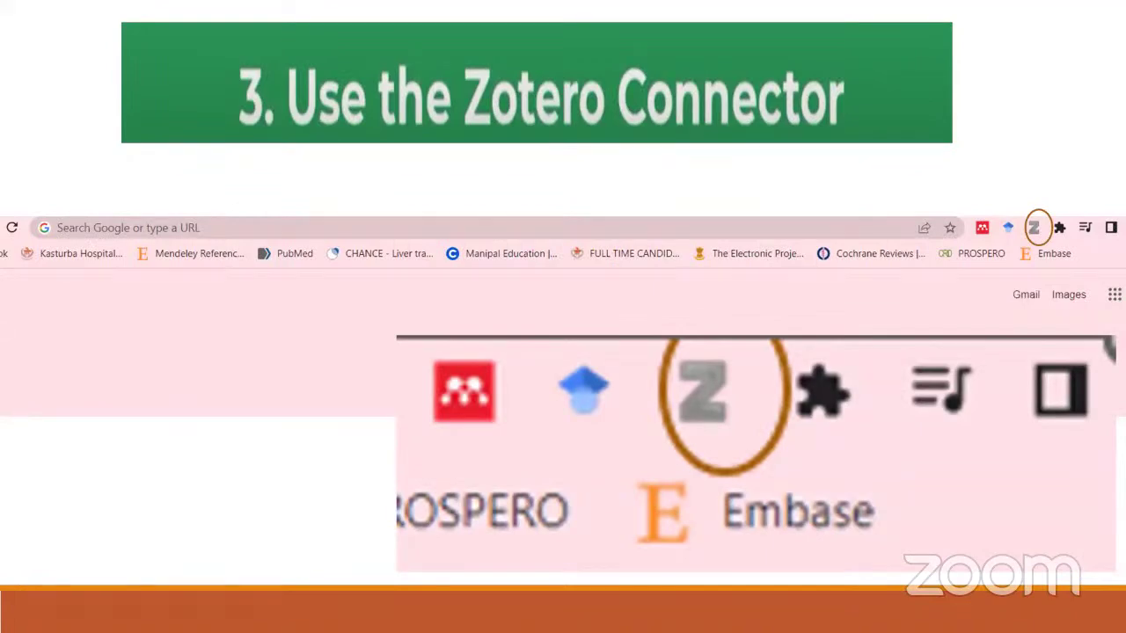
key("Right")
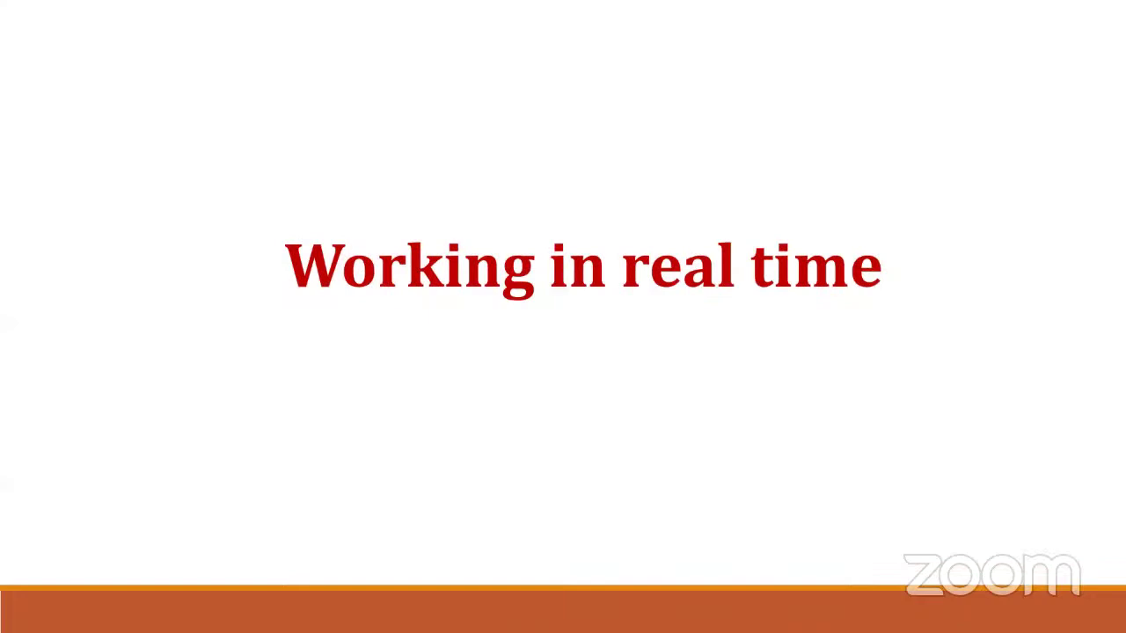
key("Escape")
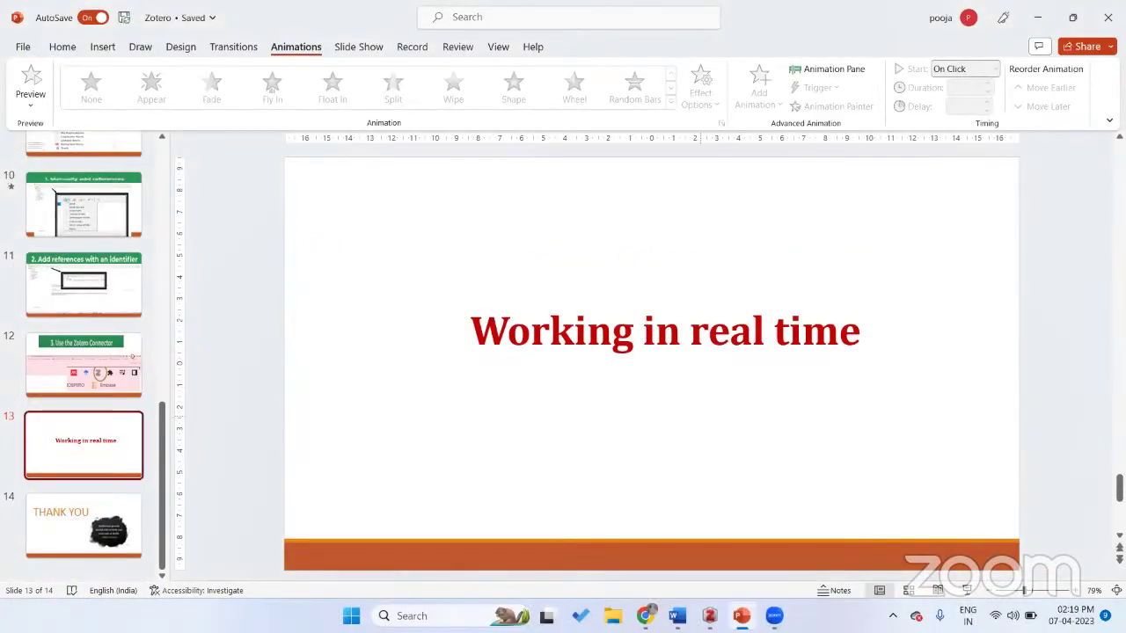
- Switch to Chrome and search Google for zotero in a new browser tab
left_click(645, 615)
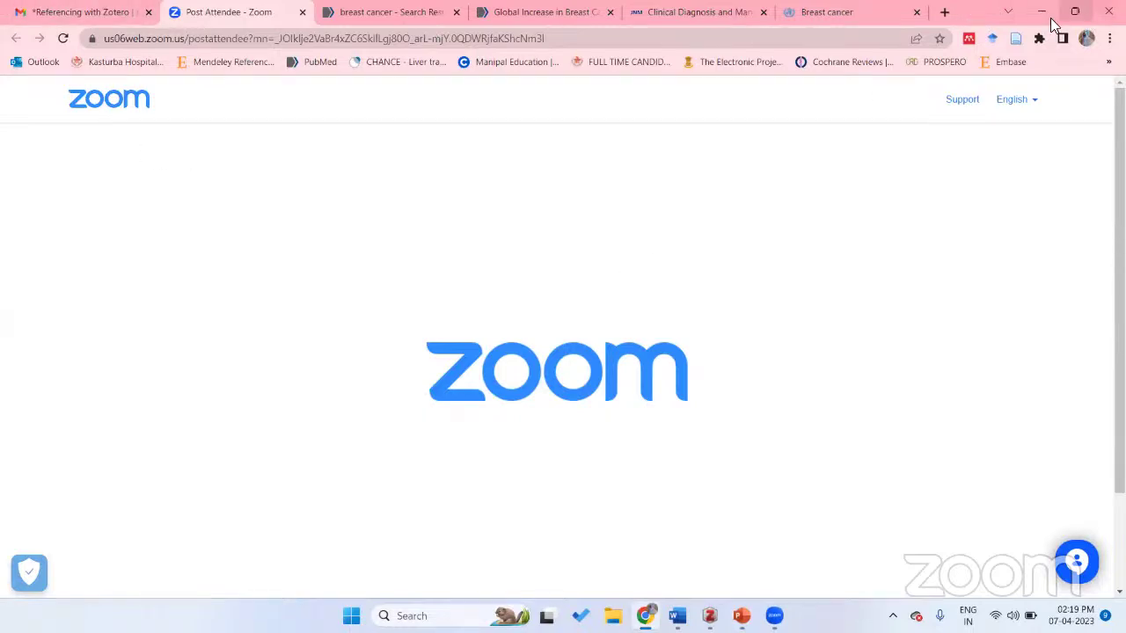
key("ctrl+t")
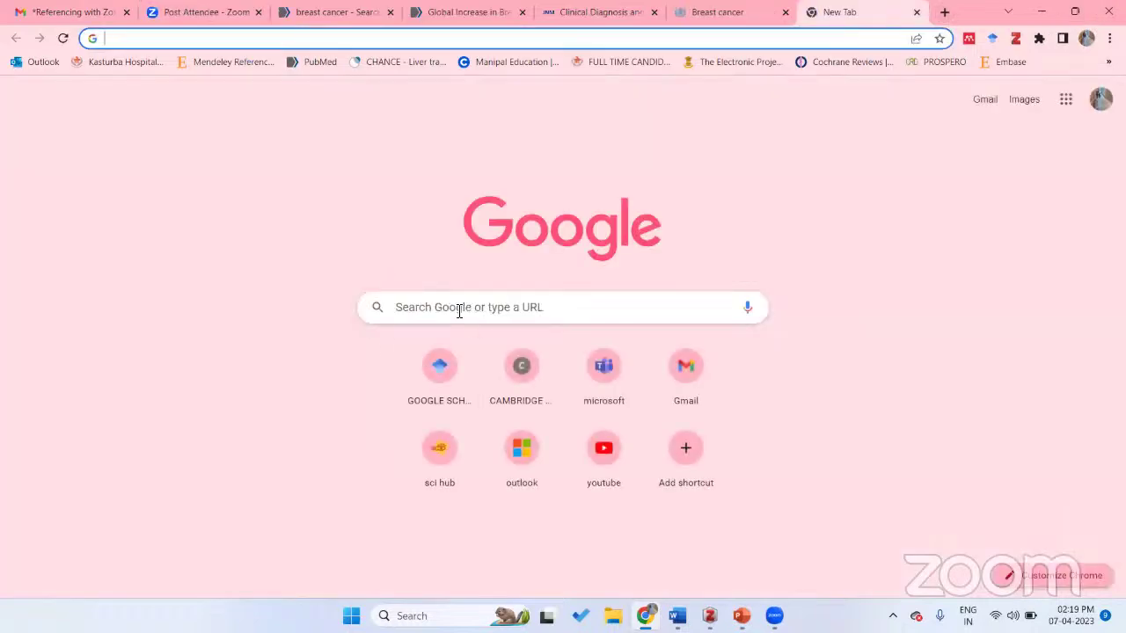
left_click(458, 310)
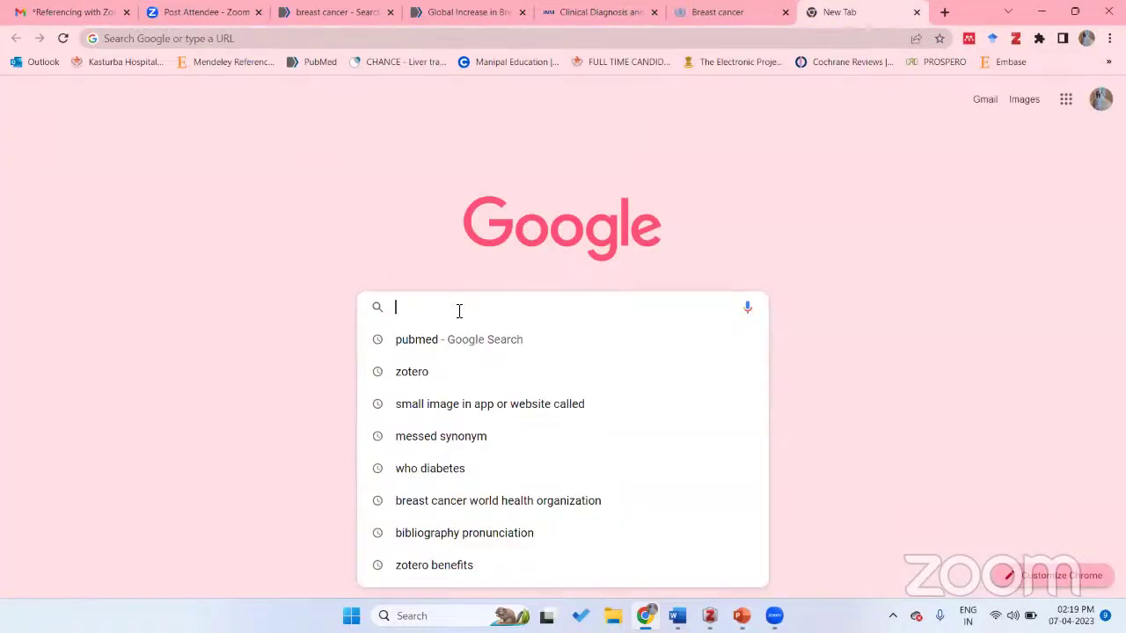
type("zo")
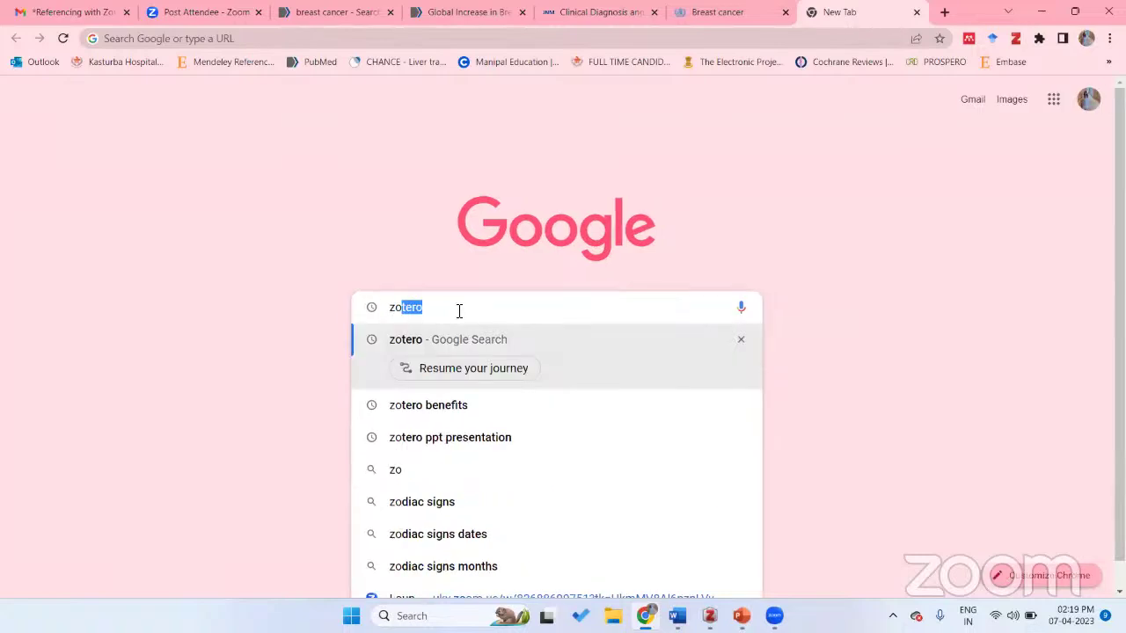
type("tero")
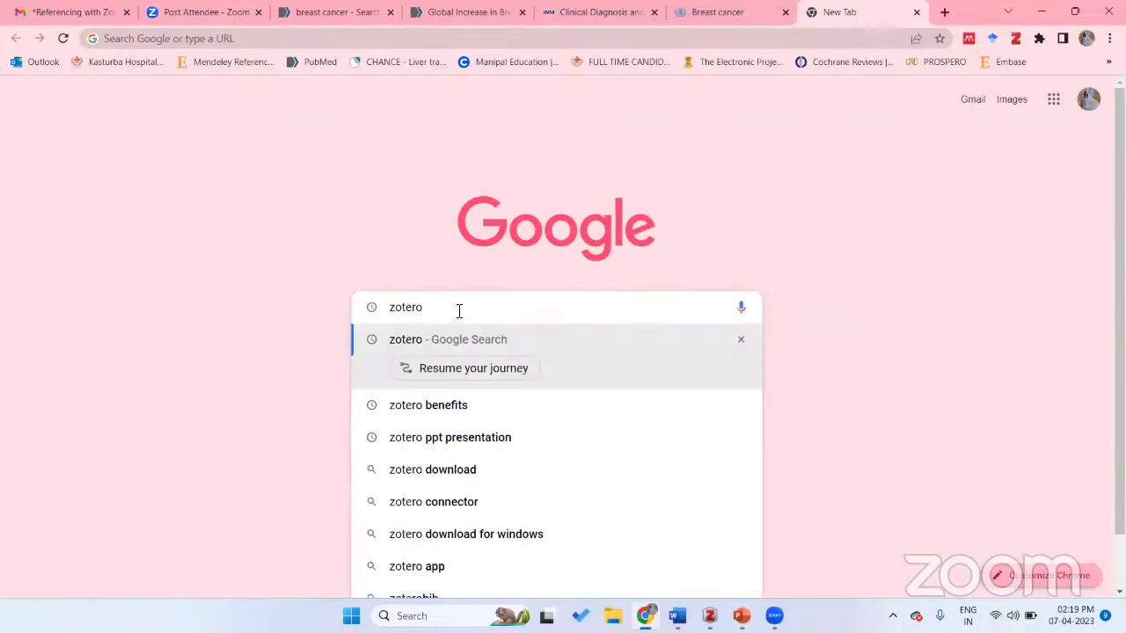
key("Return")
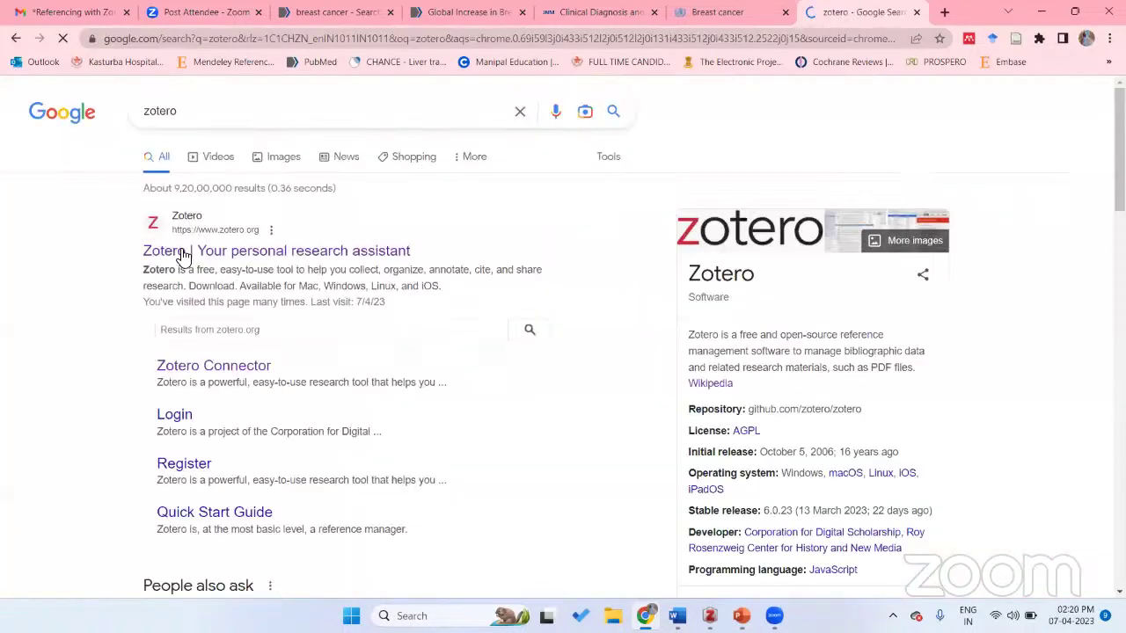
- Open the Zotero website and go through its download page to the Chrome Connector's web store listing
left_click(183, 254)
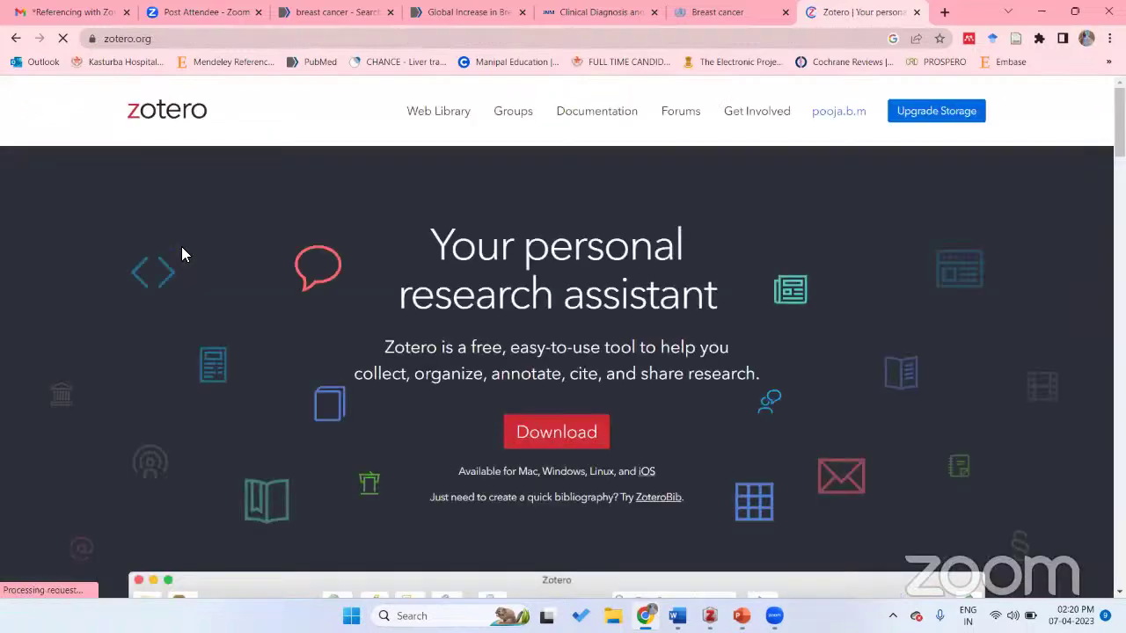
left_click(583, 434)
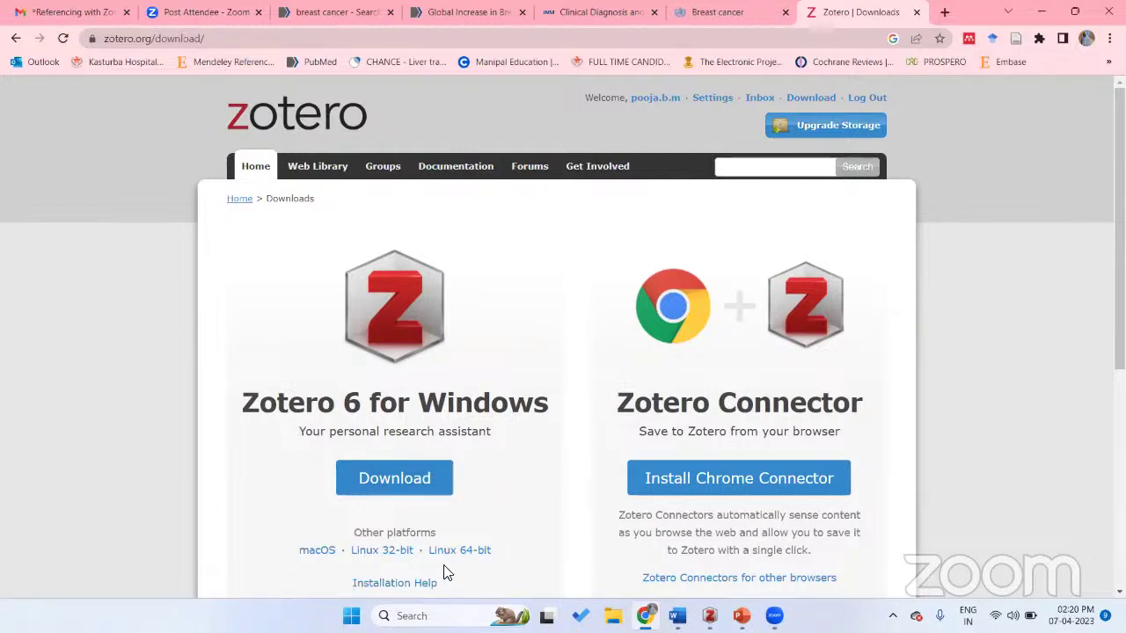
left_click(721, 486)
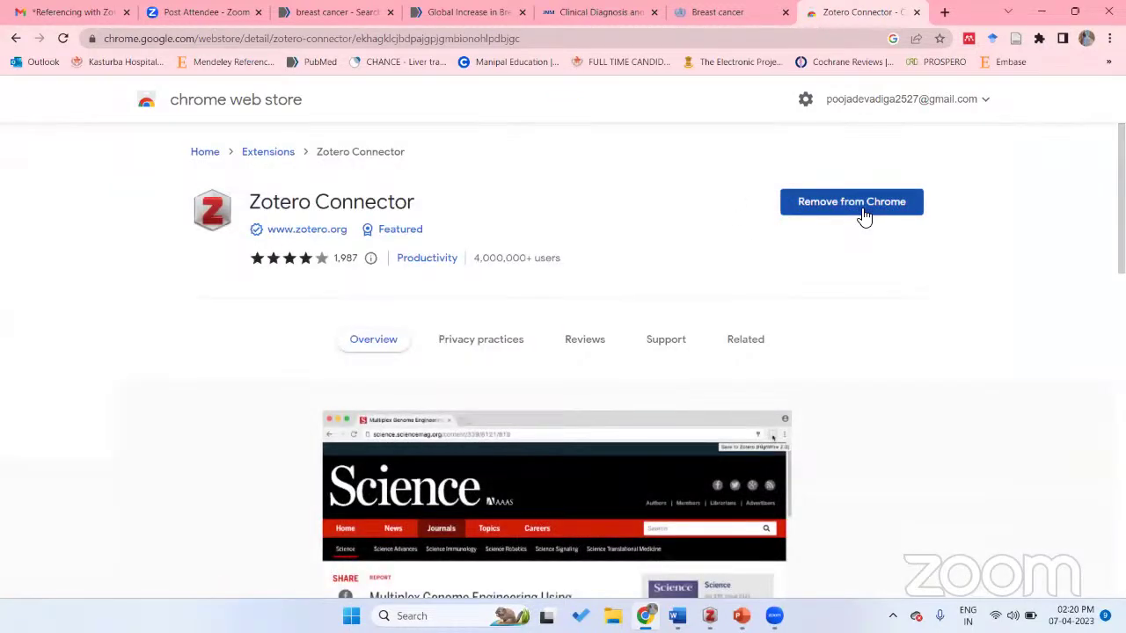
- Remove the Zotero Connector extension from Chrome and add it again from its web store page
left_click(861, 215)
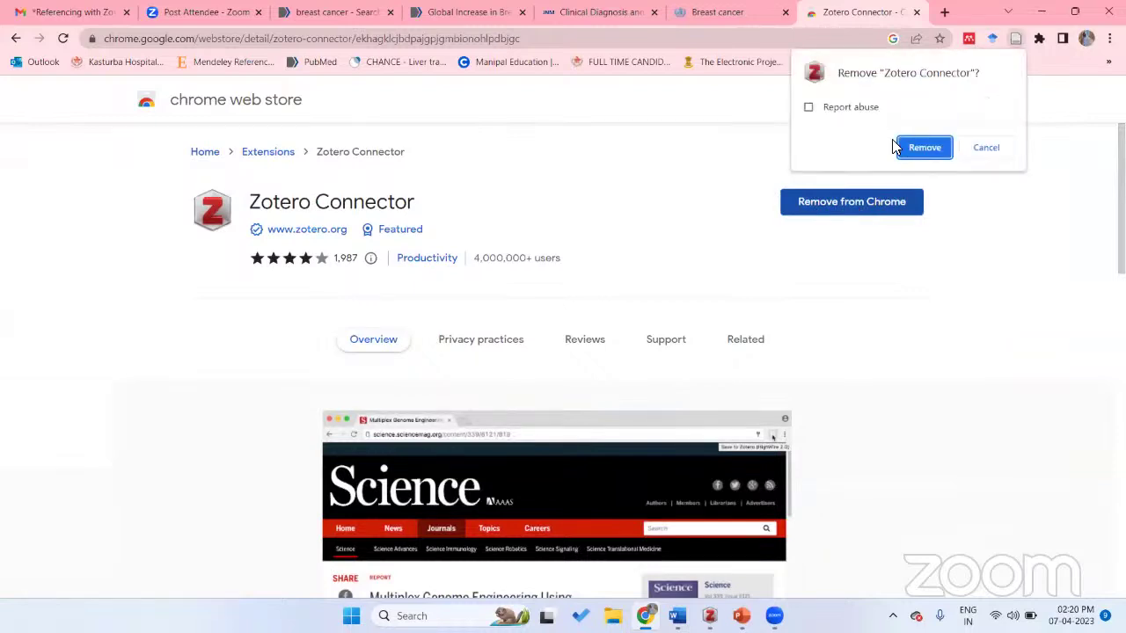
left_click(923, 146)
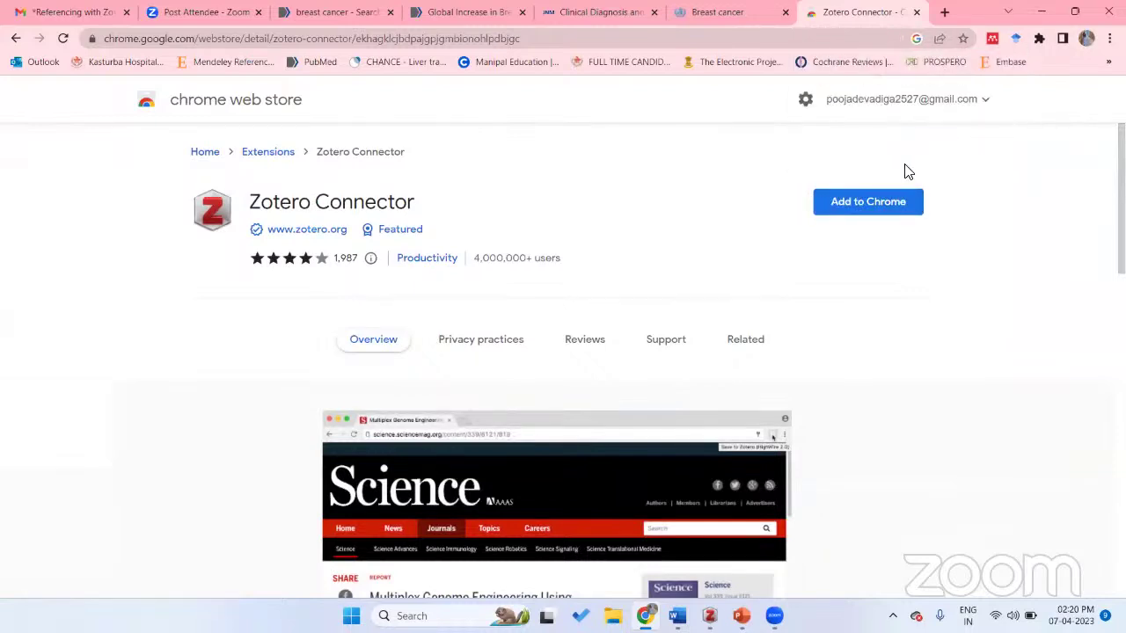
left_click(846, 205)
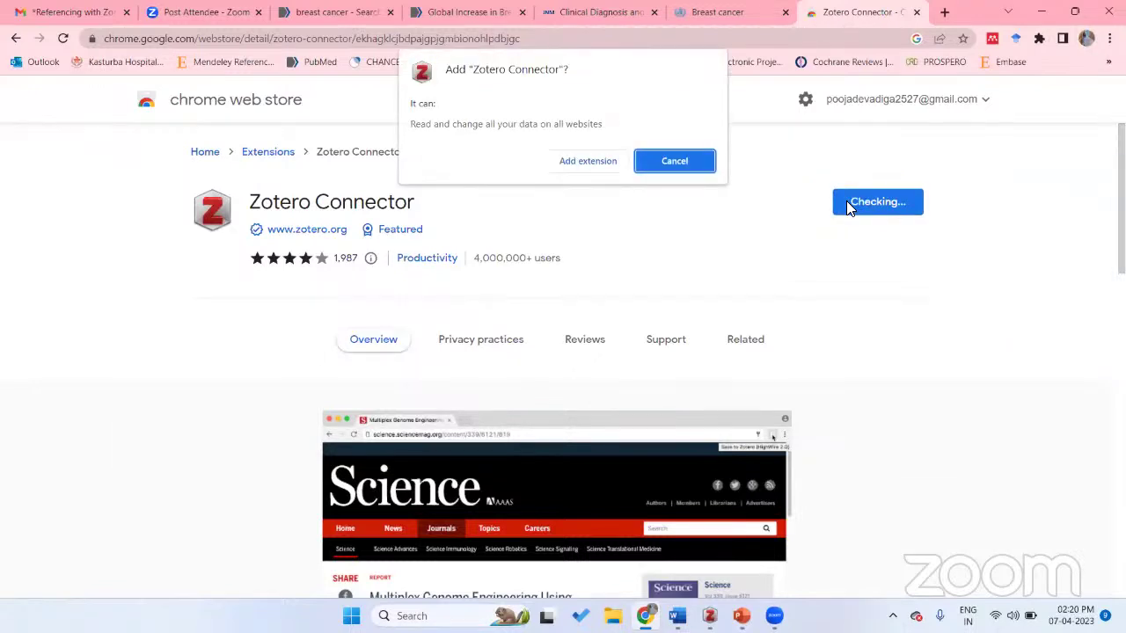
left_click(576, 170)
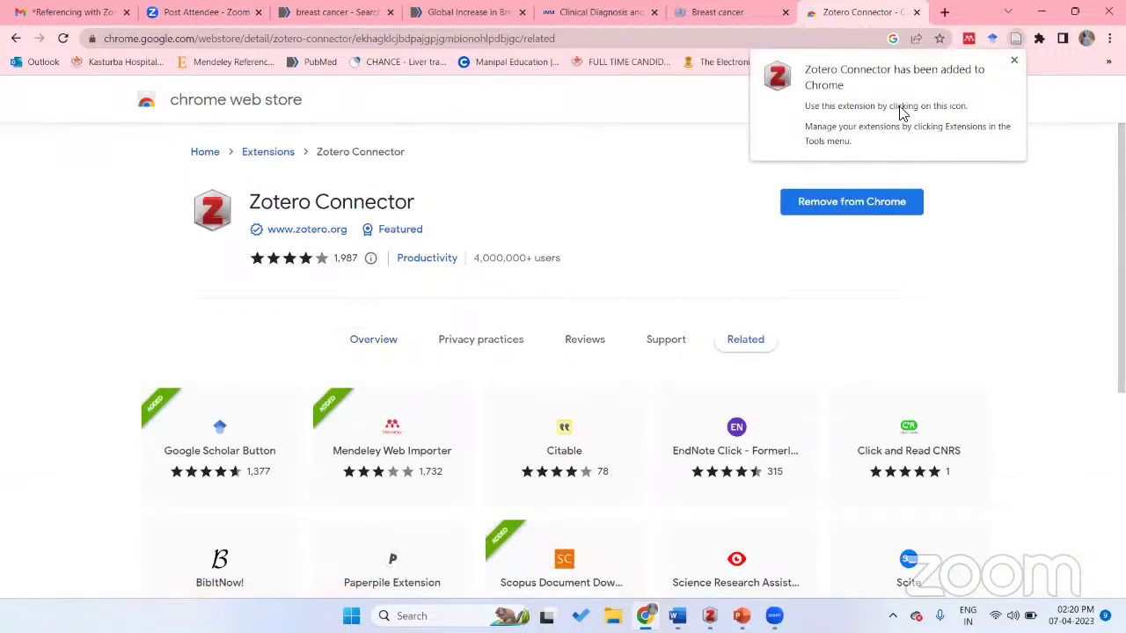
left_click(1011, 44)
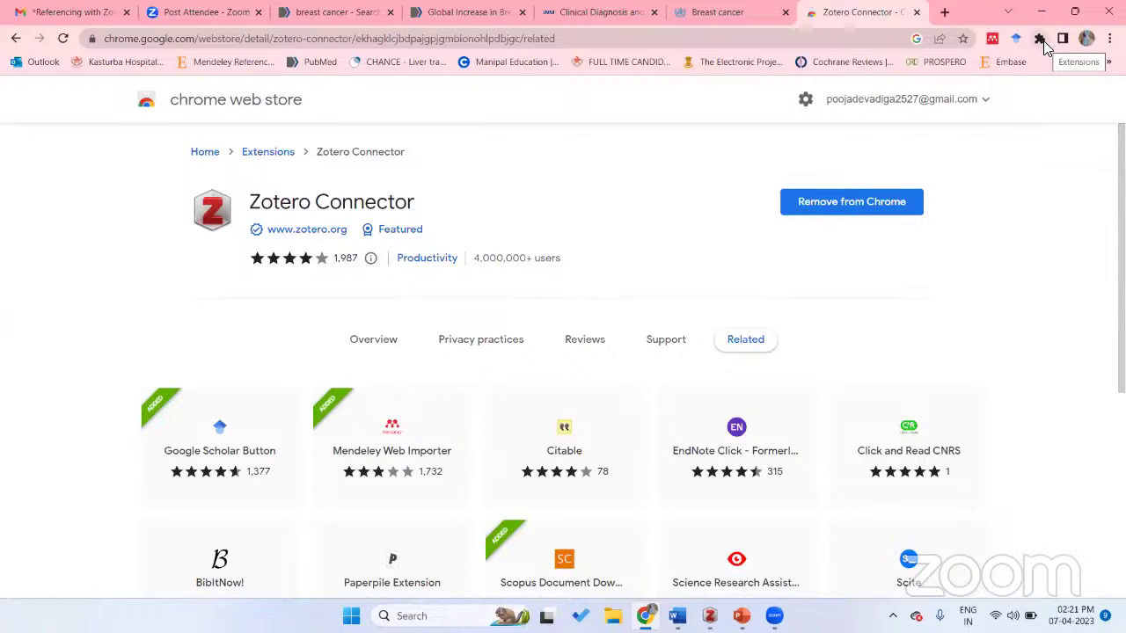
- Pin the Zotero Connector in Chrome's list of extensions
left_click(1041, 40)
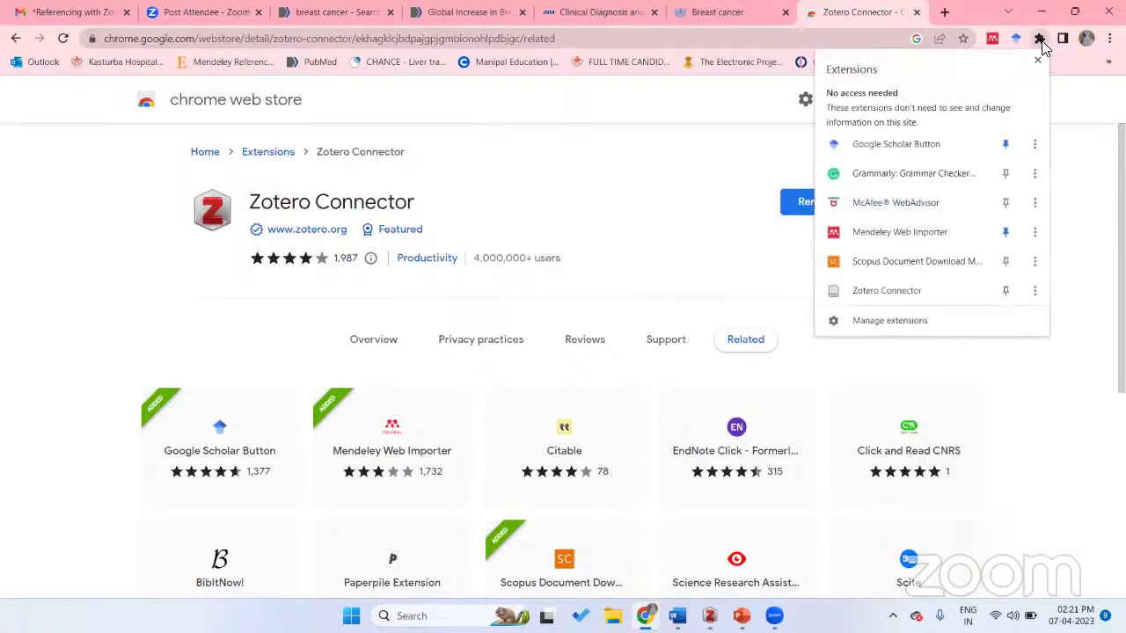
left_click(1007, 297)
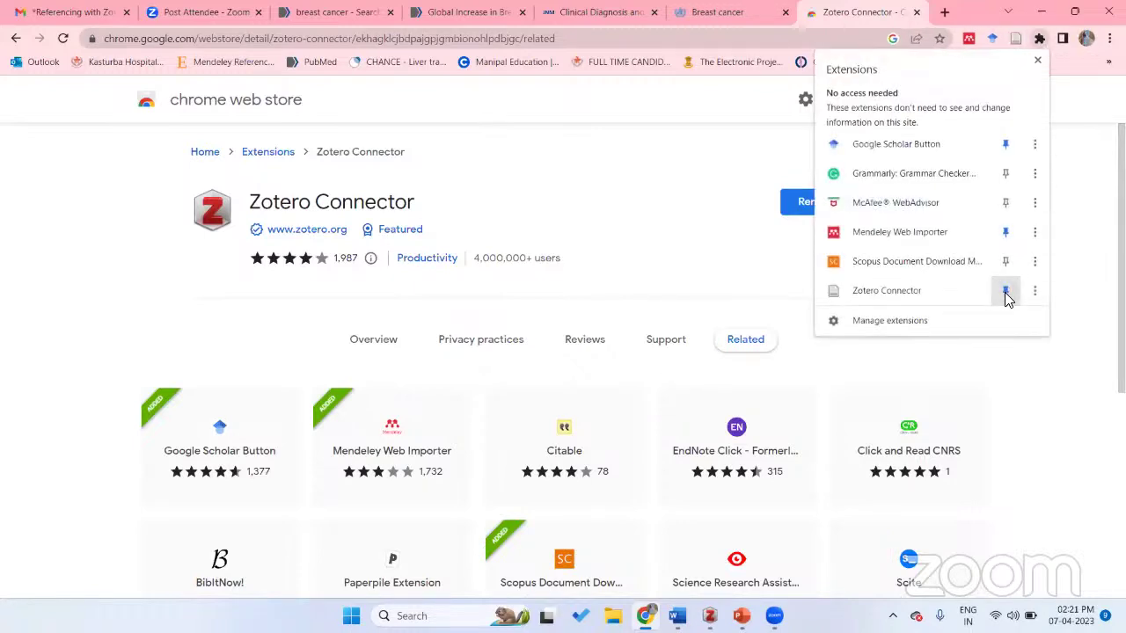
left_click(1052, 236)
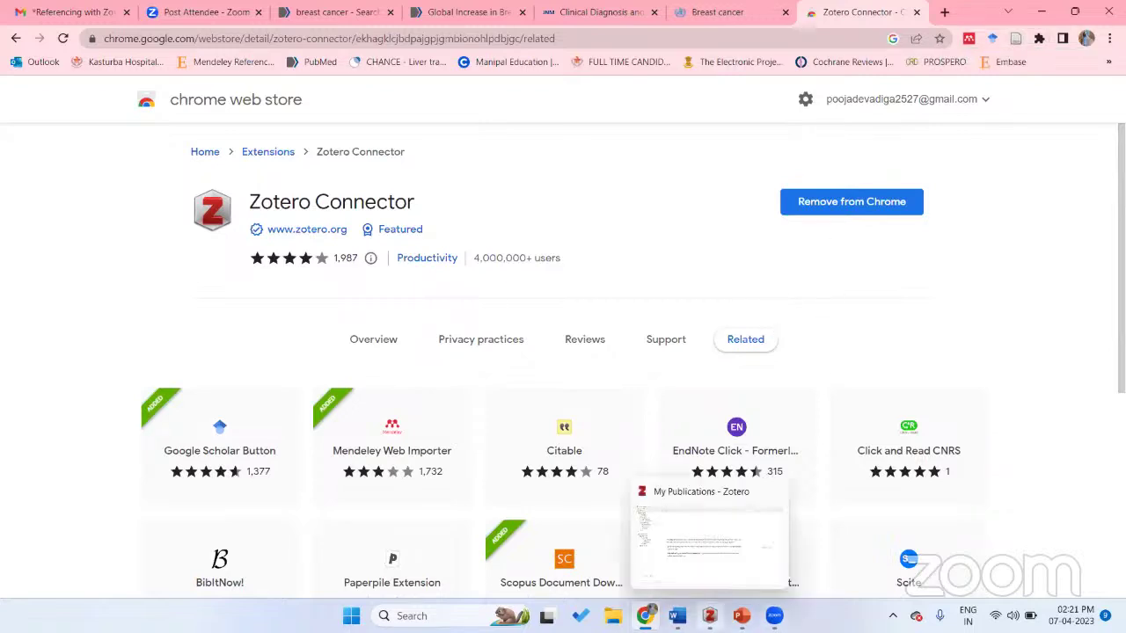
- Leave Chrome for the desktop and open the Zotero desktop application
left_click(710, 616)
left_click(1038, 8)
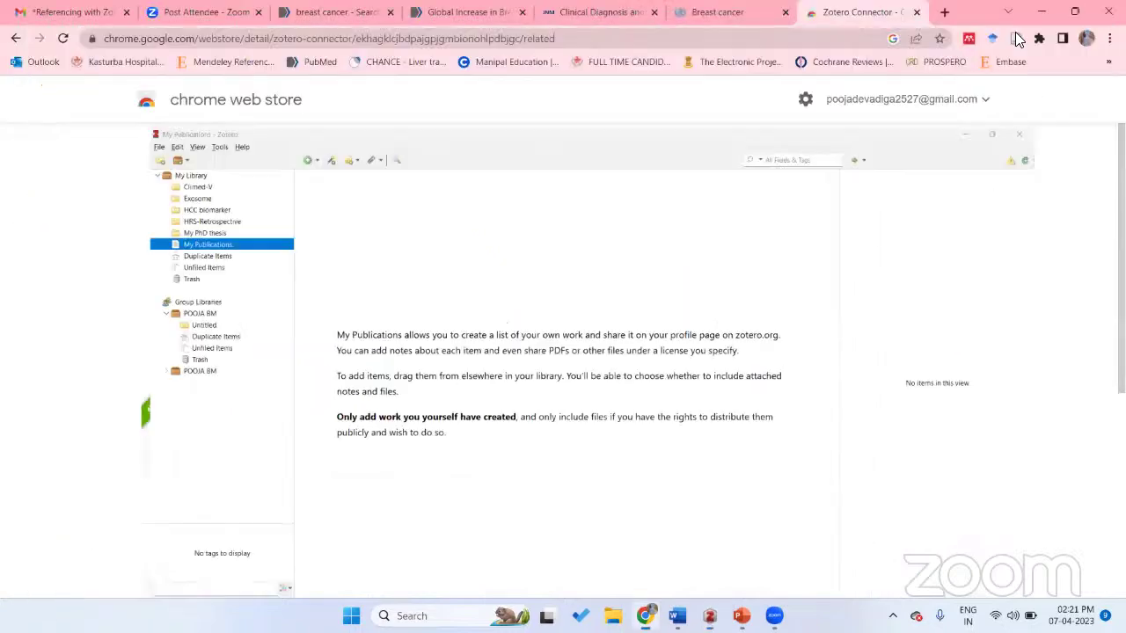
left_click(1038, 8)
key("super+d")
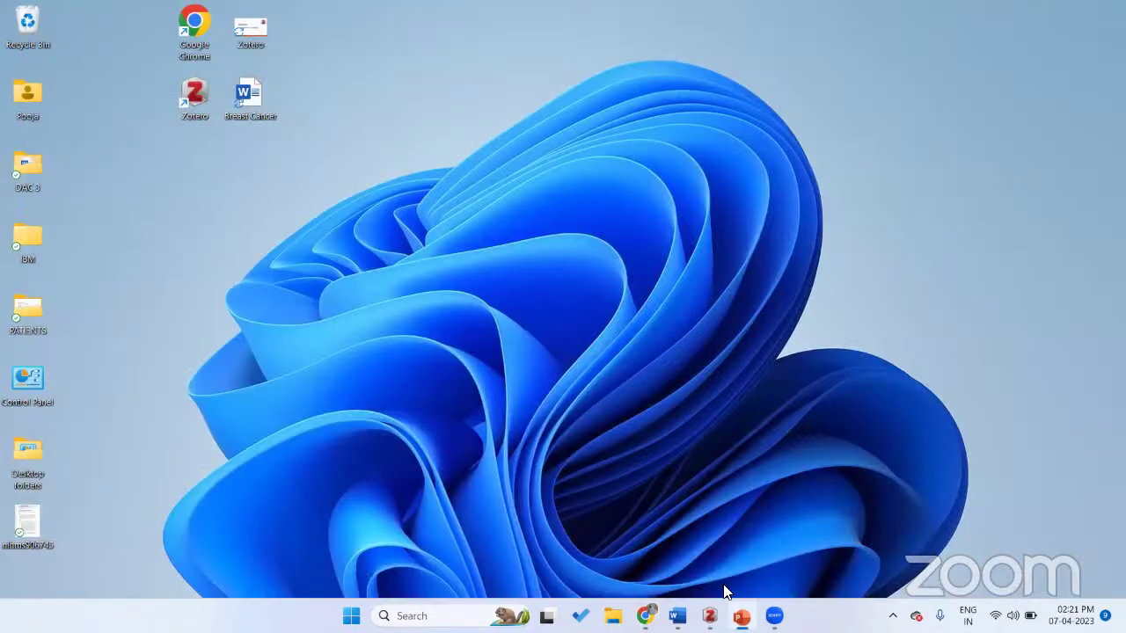
double_click(189, 98)
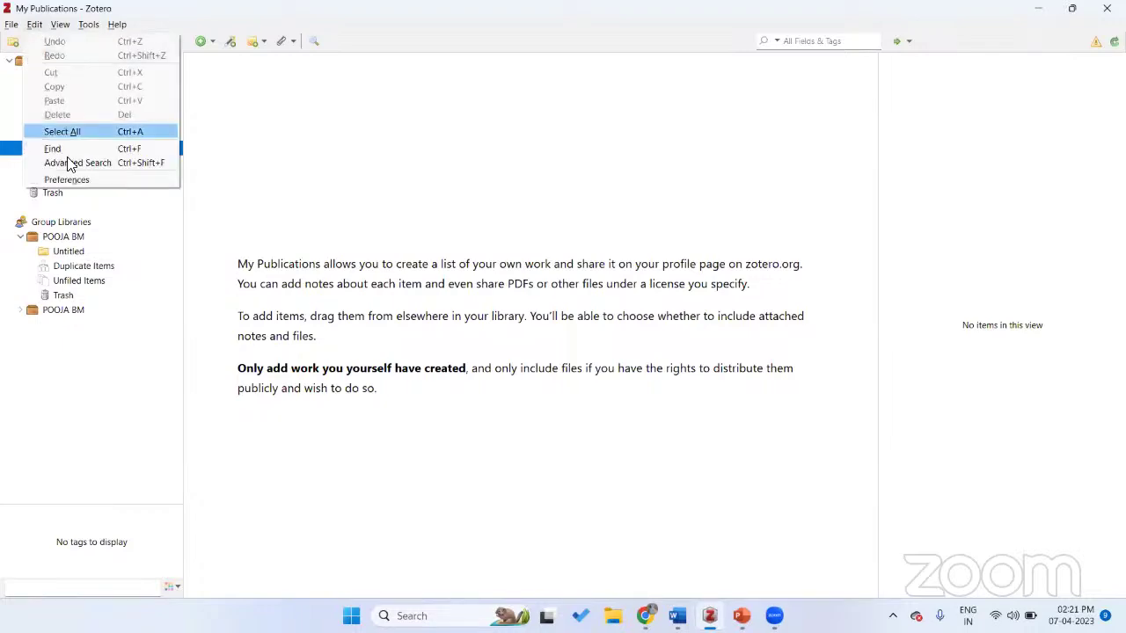
- Open Zotero's preferences and review the General and Sync settings
left_click(77, 181)
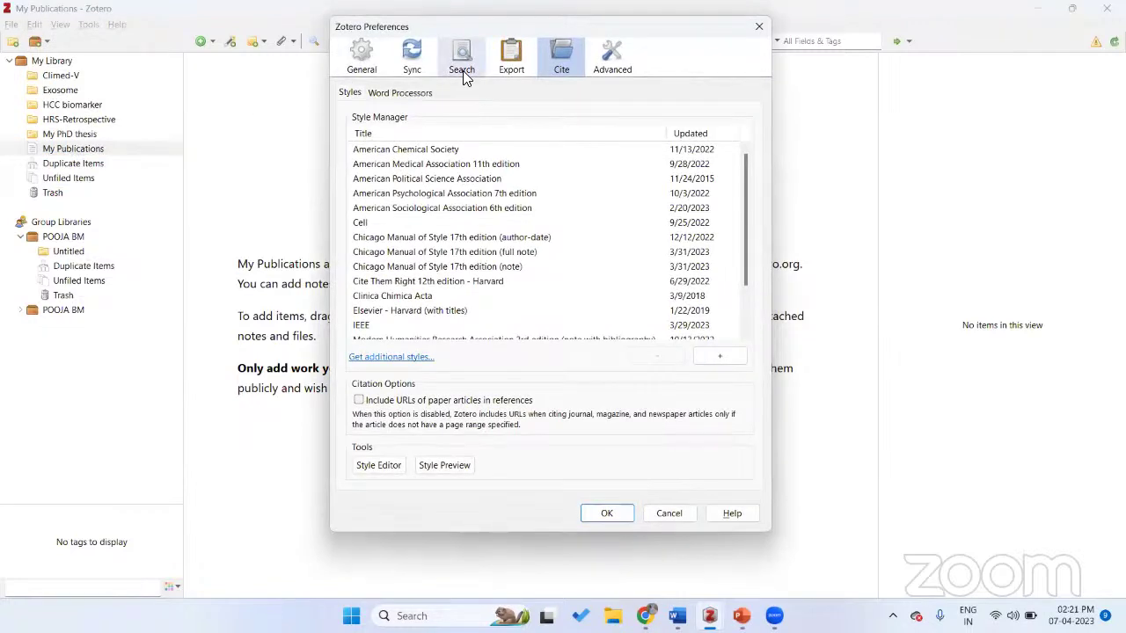
left_click(380, 60)
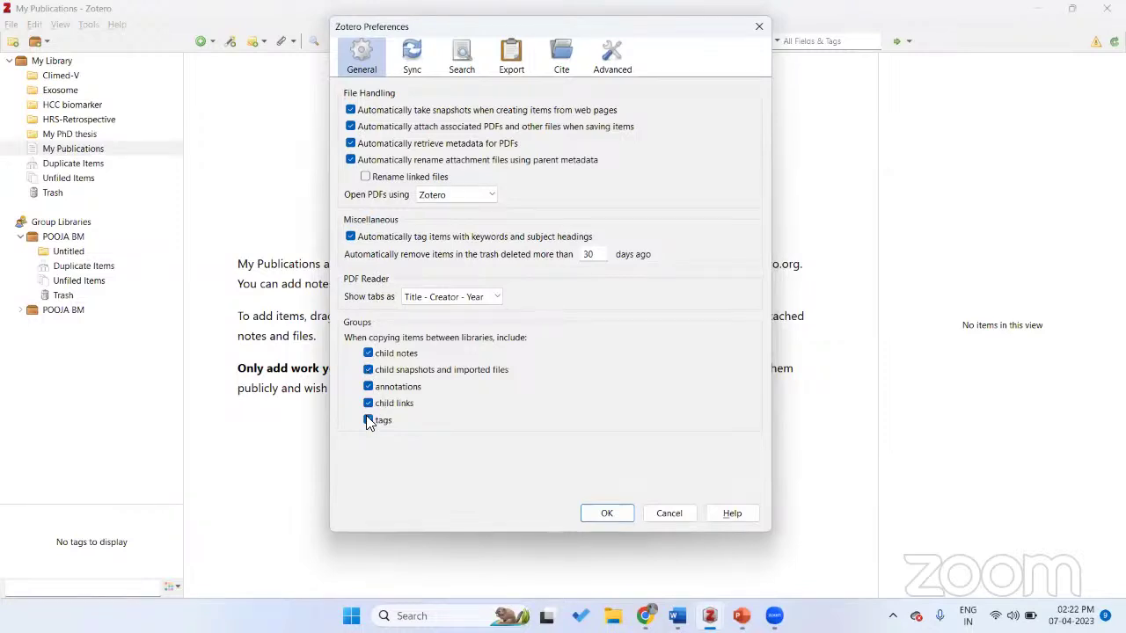
left_click(414, 58)
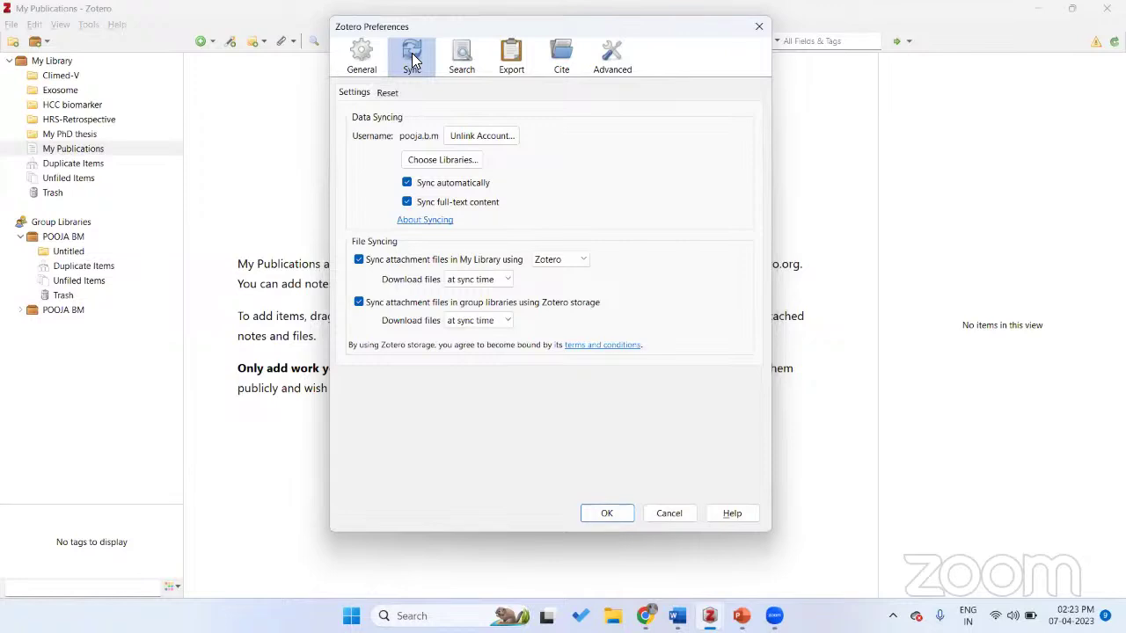
- Examine the installed citation styles in the Cite preferences, highlighting Elsevier - Harvard (with titles), Nature and Vancouver
left_click(554, 61)
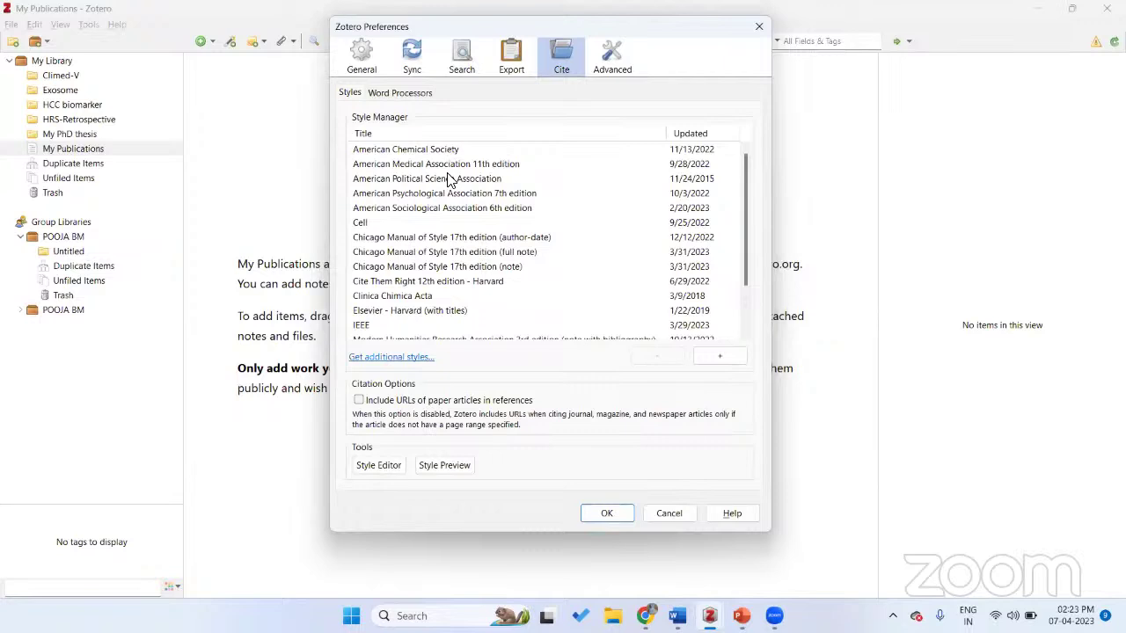
scroll(448, 180, "down", 2)
scroll(448, 180, "up", 2)
left_click(385, 311)
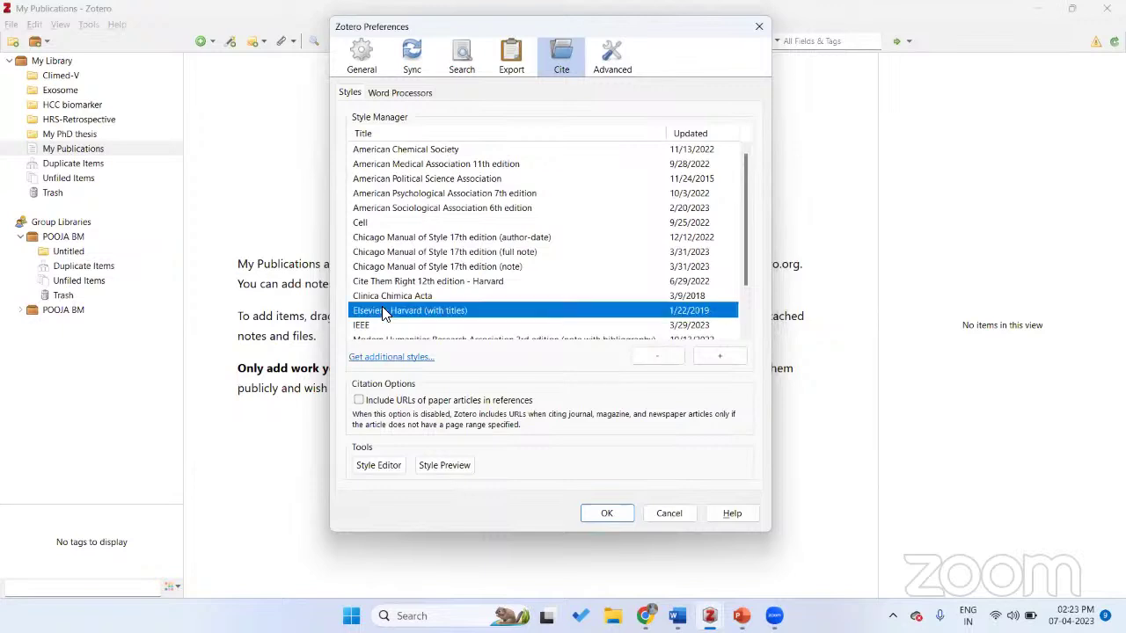
scroll(418, 259, "down", 2)
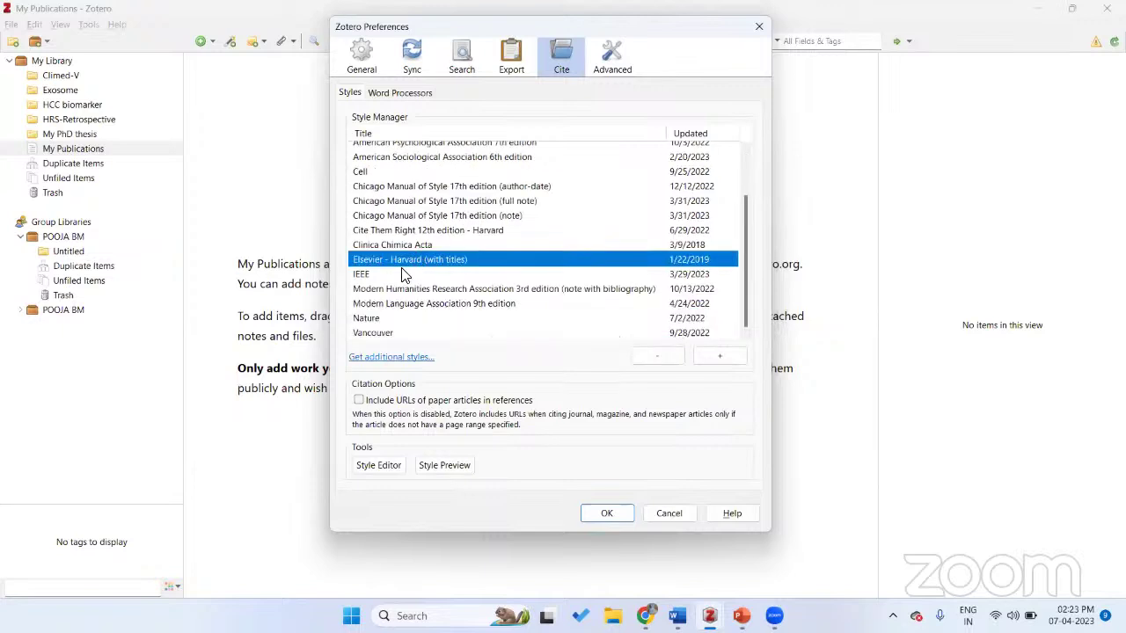
left_click(374, 322)
left_click(387, 337)
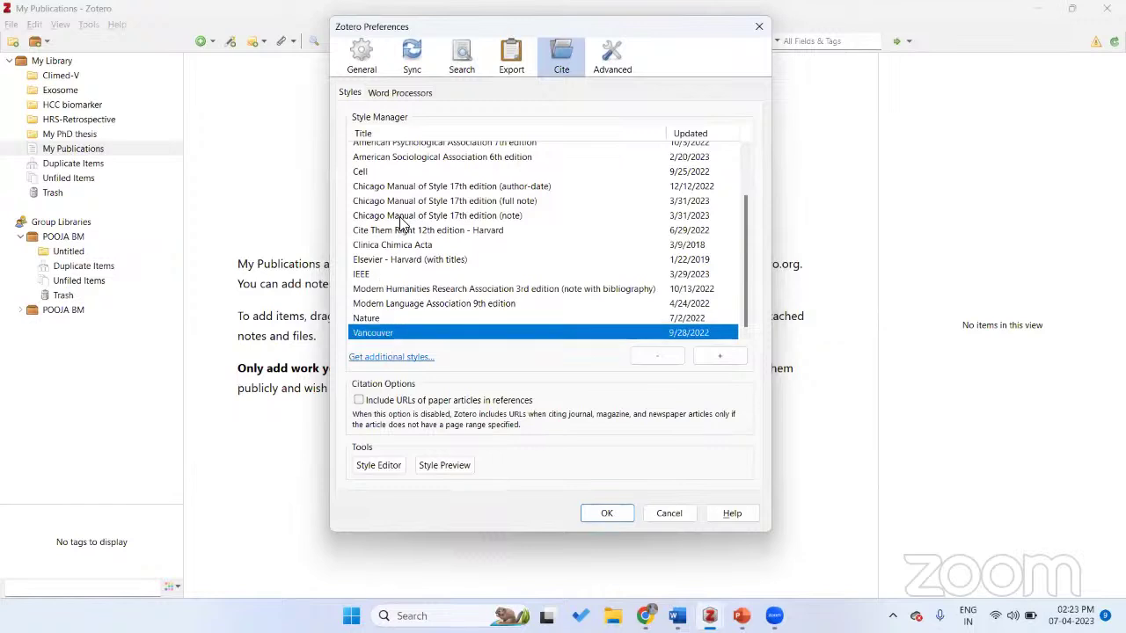
scroll(406, 215, "up", 2)
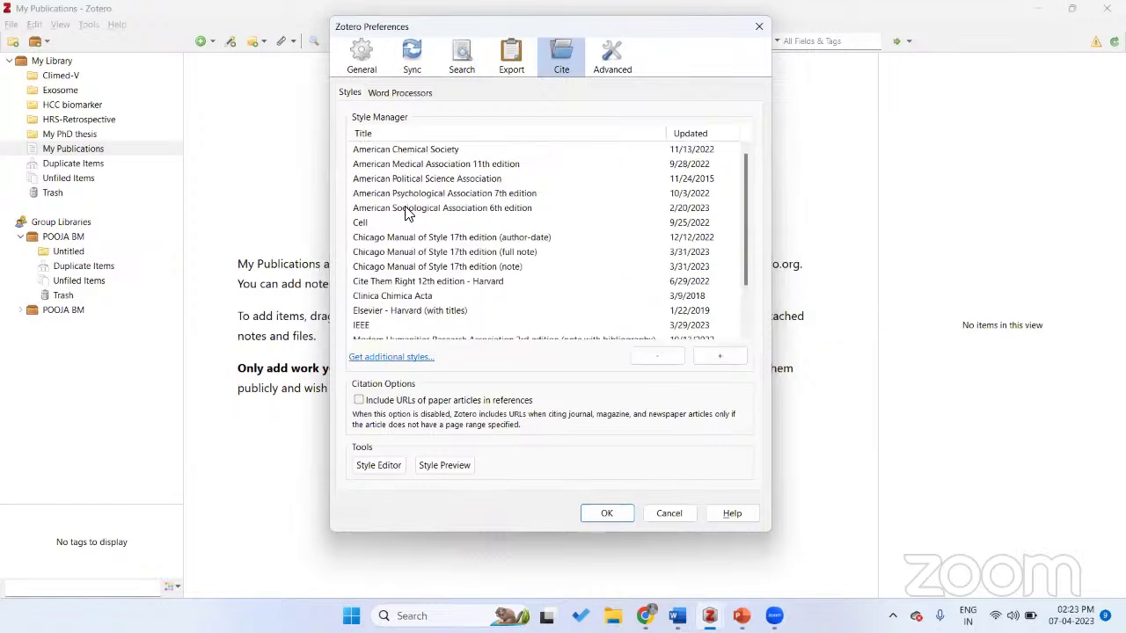
- Search Zotero's repository of additional styles for cancer, preview the BMC Cancer citation style and install it
scroll(407, 214, "down", 2)
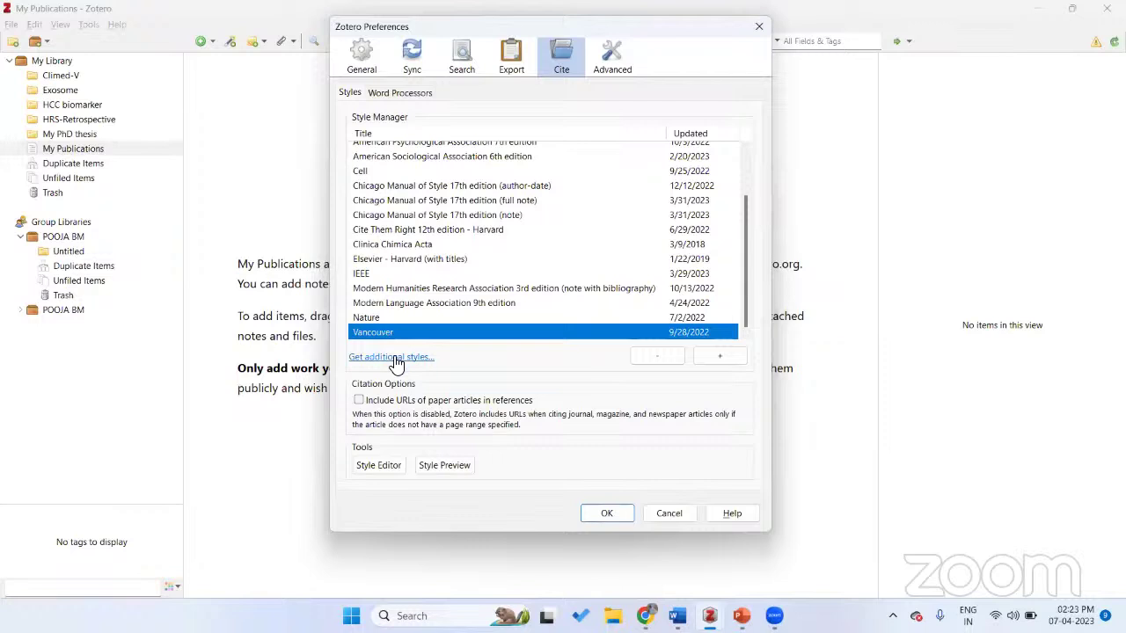
scroll(421, 185, "up", 2)
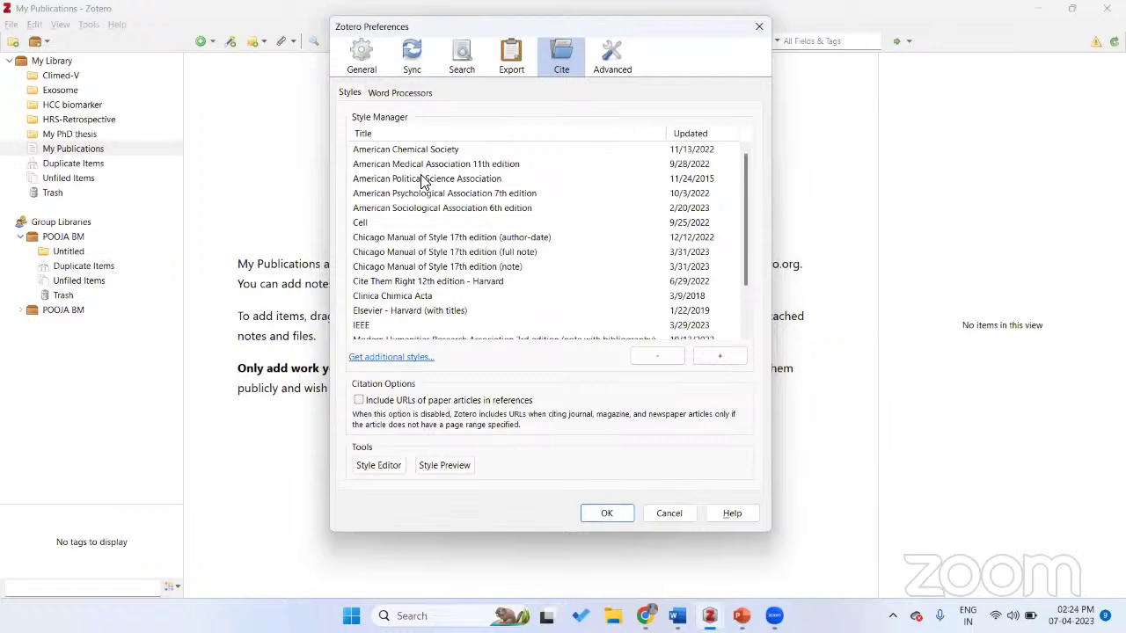
left_click(392, 359)
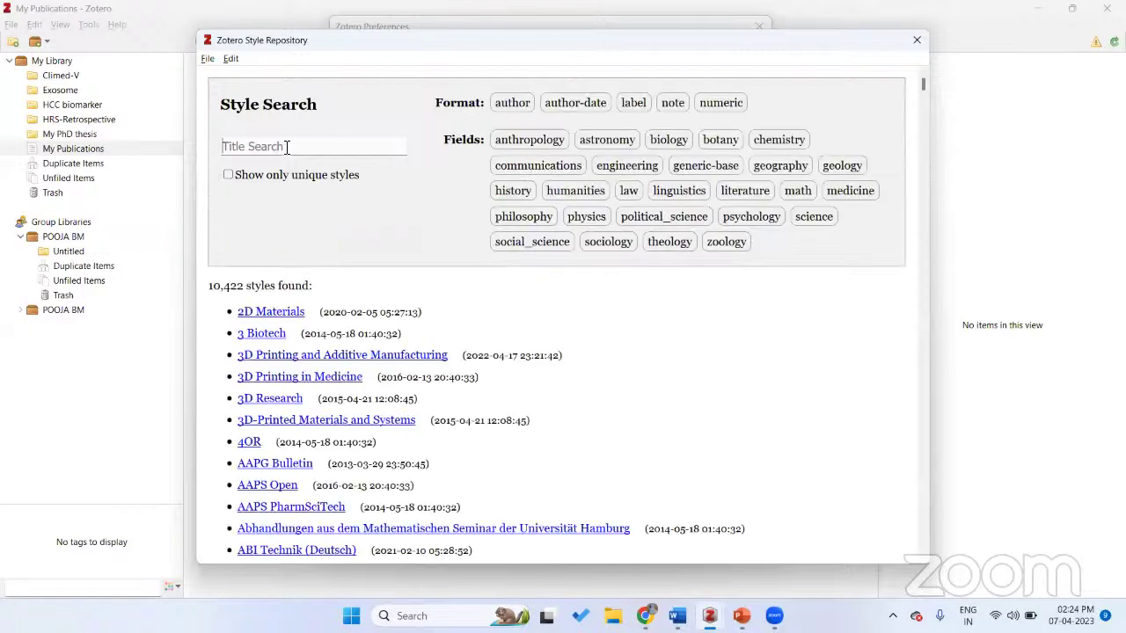
type("ca")
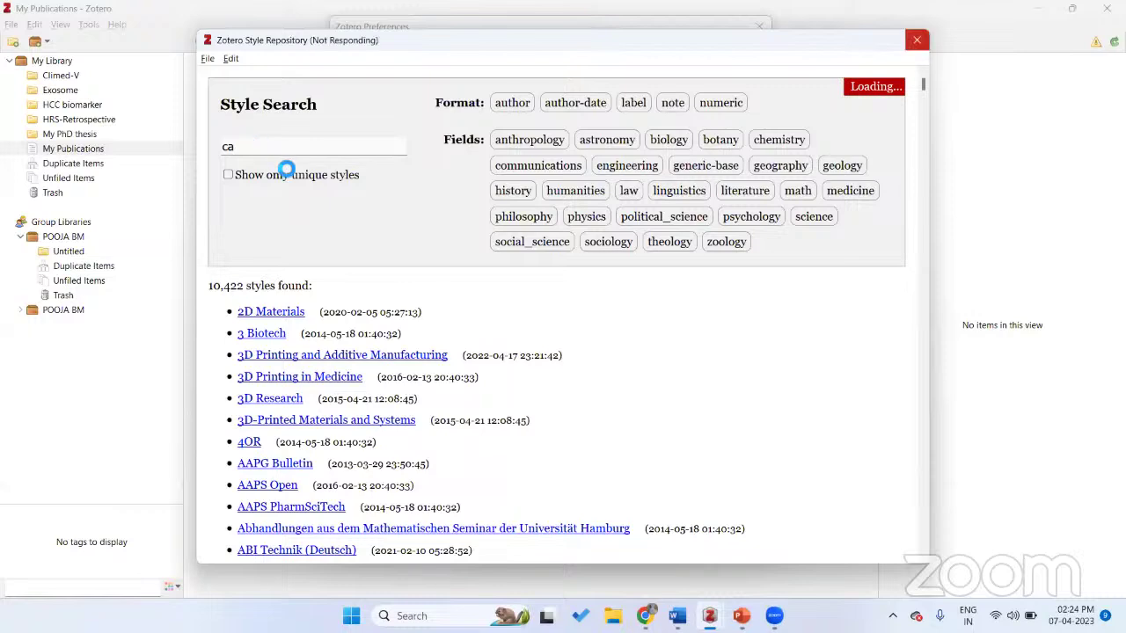
type("ncer")
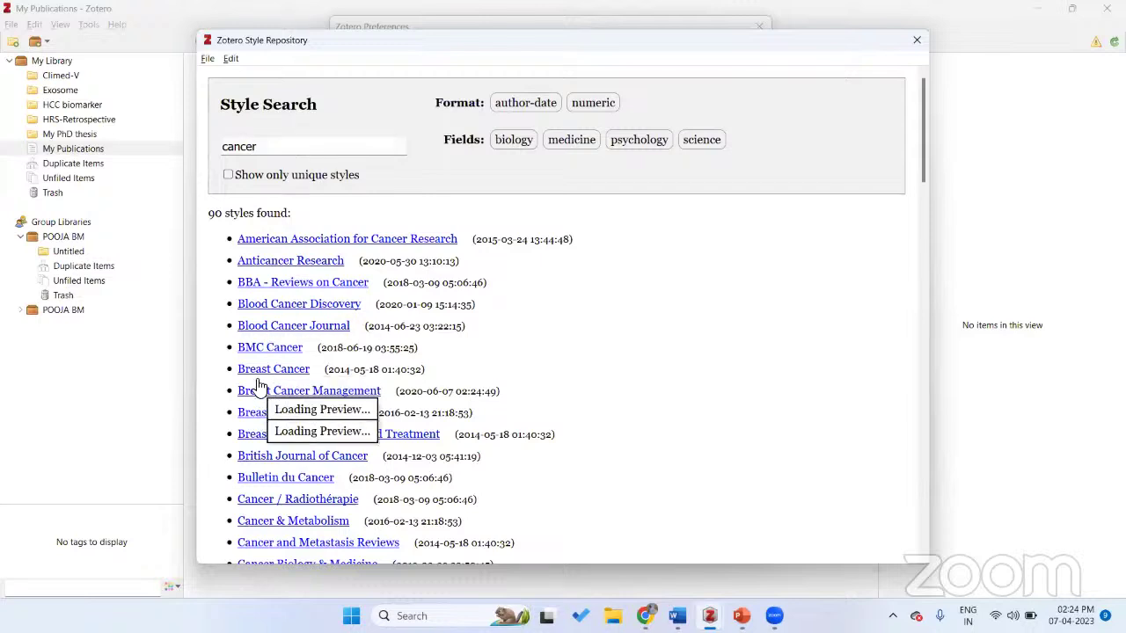
mouse_move(267, 355)
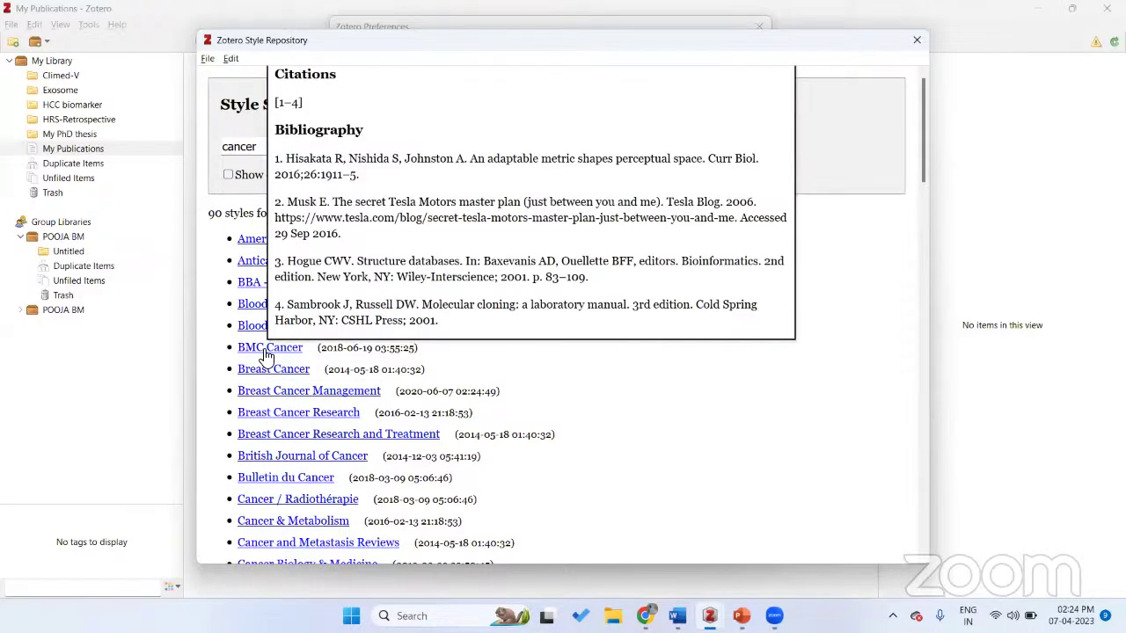
left_click(264, 349)
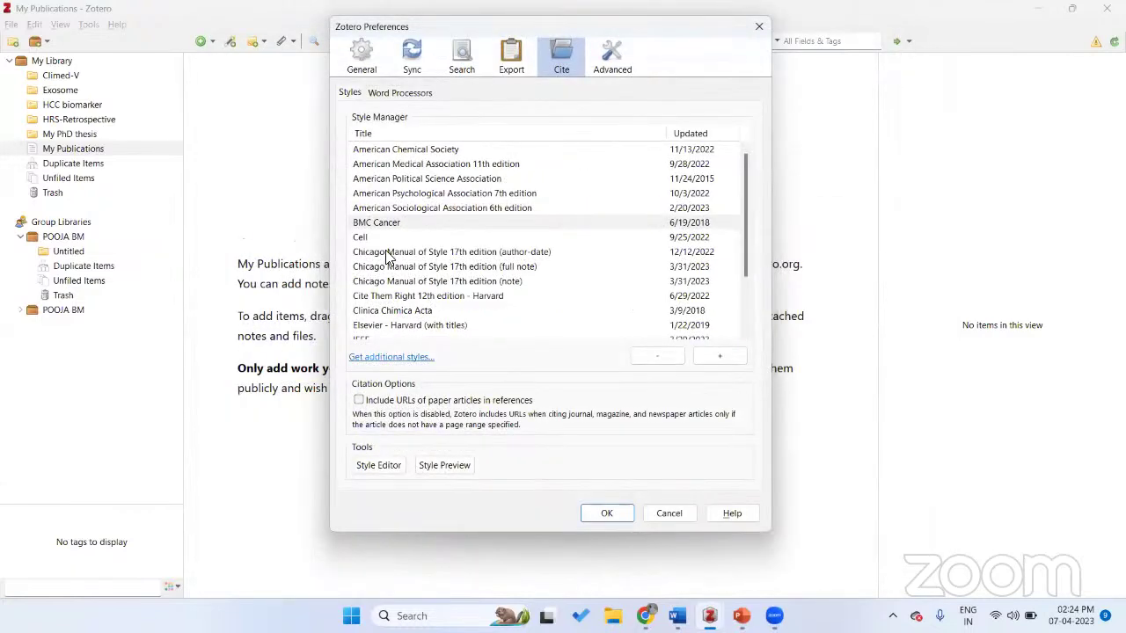
- Highlight BMC Cancer and Vancouver in the list of installed styles and accept the preferences
left_click(380, 227)
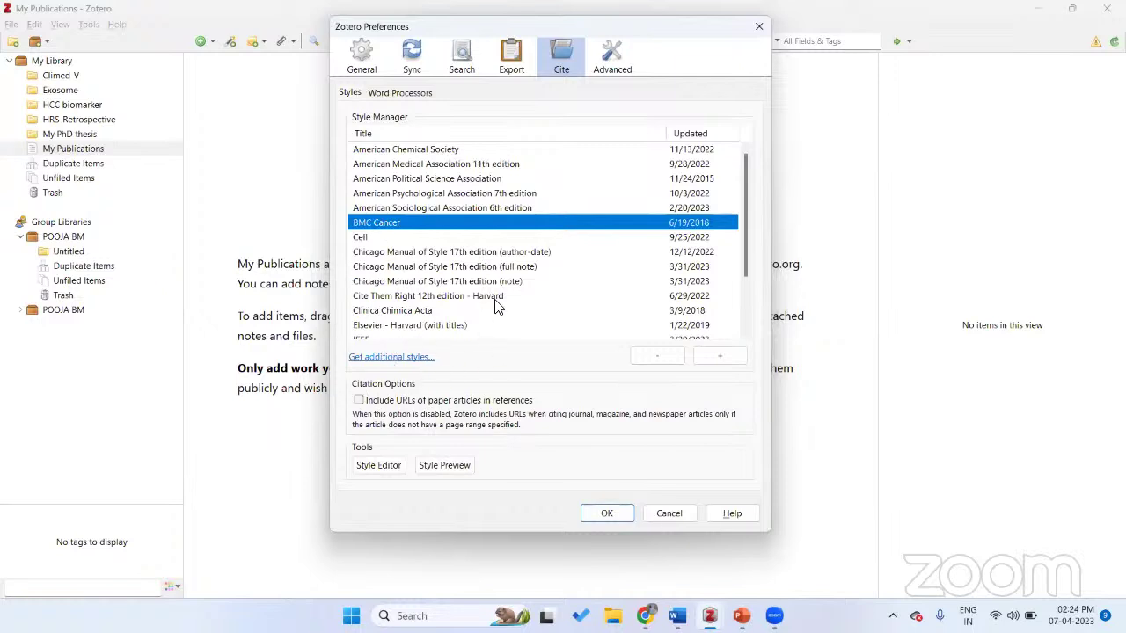
scroll(491, 207, "down", 3)
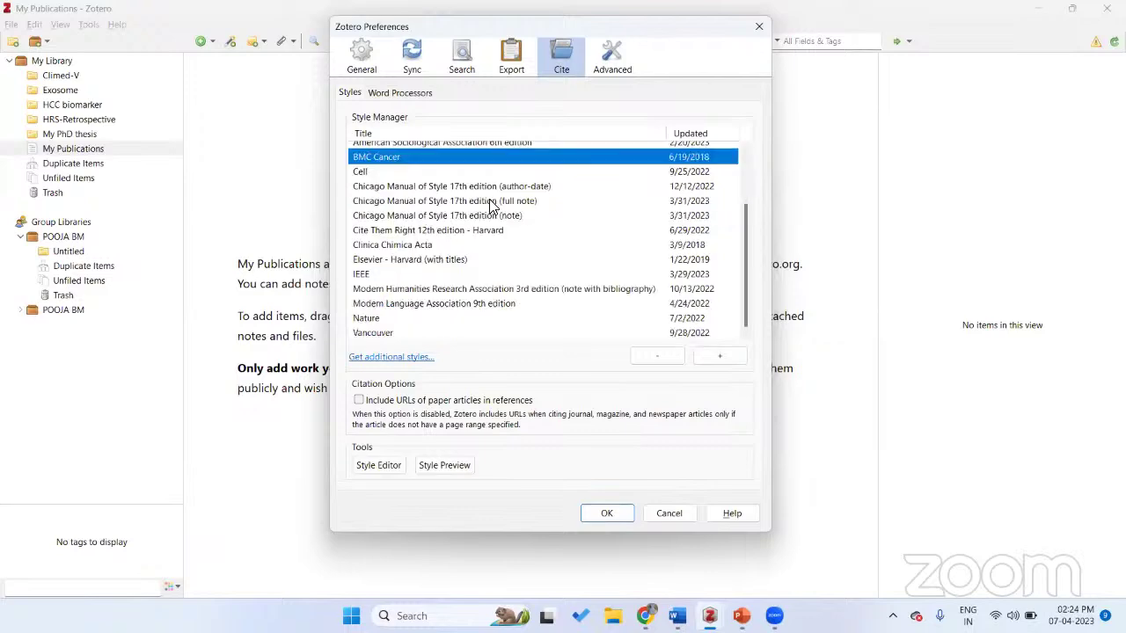
left_click(396, 333)
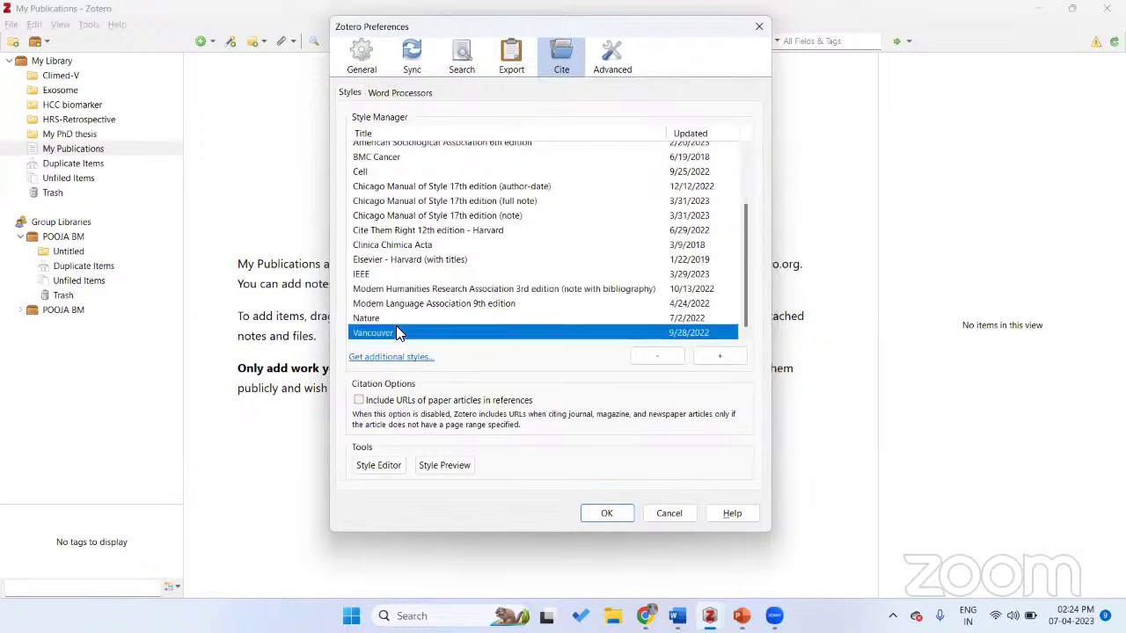
left_click(608, 515)
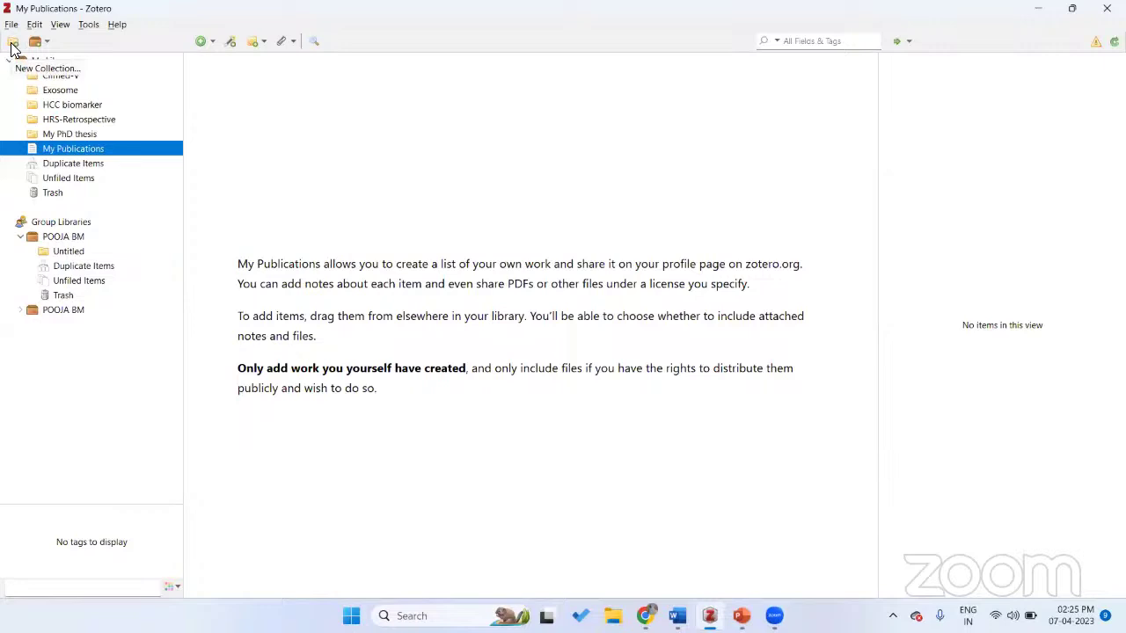
- Look through the items in My Library, create a collection named Breast cancer there and select it
left_click(56, 64)
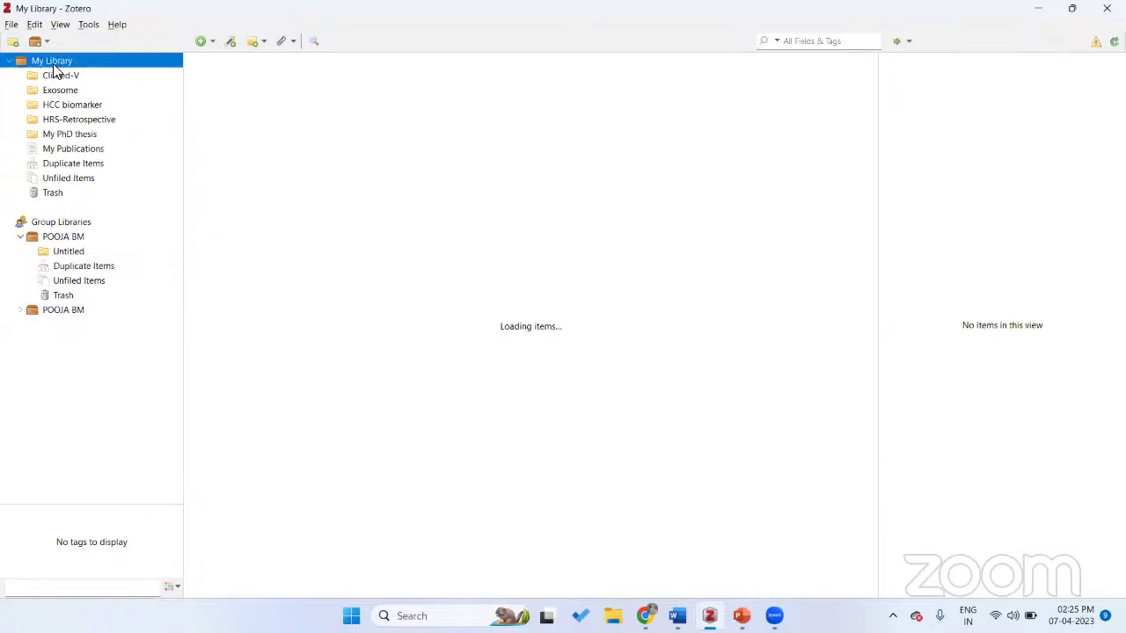
scroll(352, 171, "down", 10)
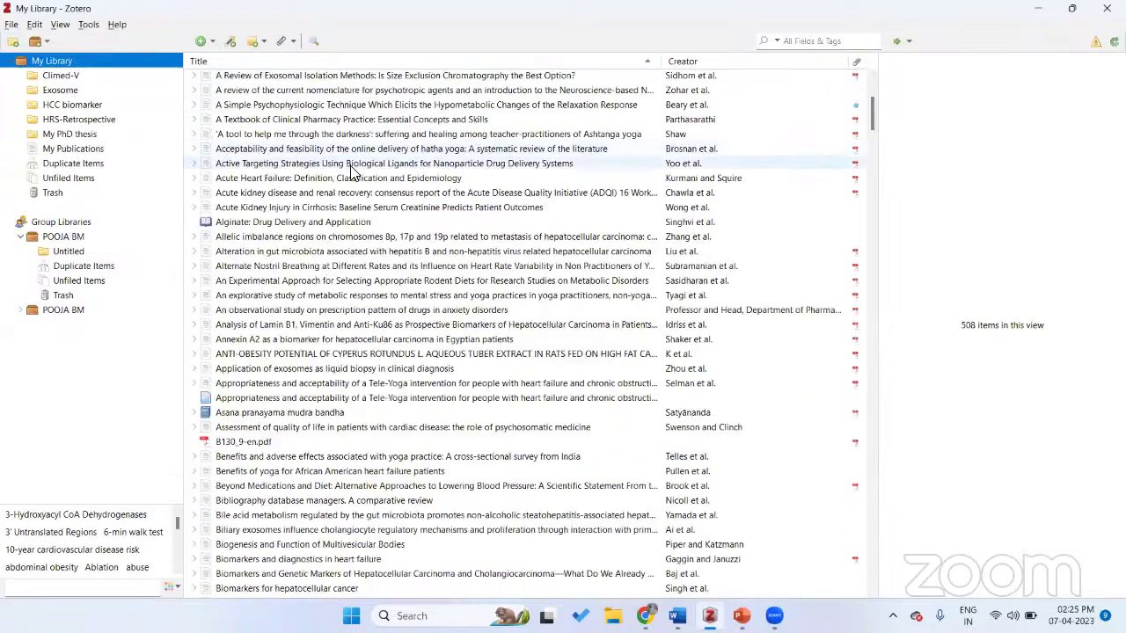
scroll(352, 171, "down", 20)
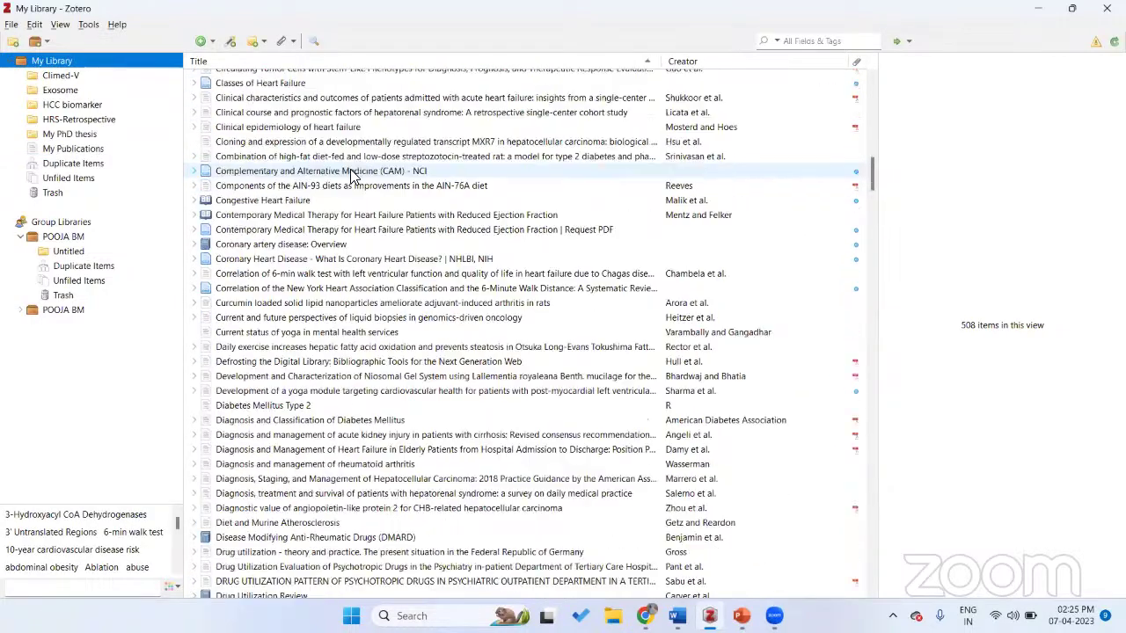
scroll(352, 173, "down", 20)
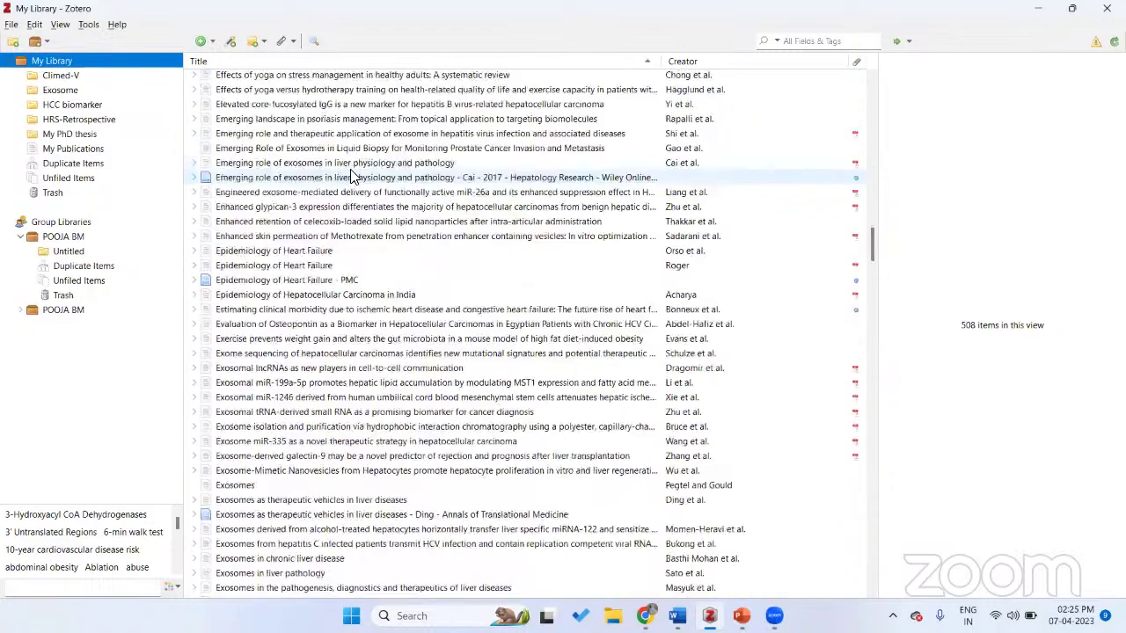
scroll(351, 173, "down", 3)
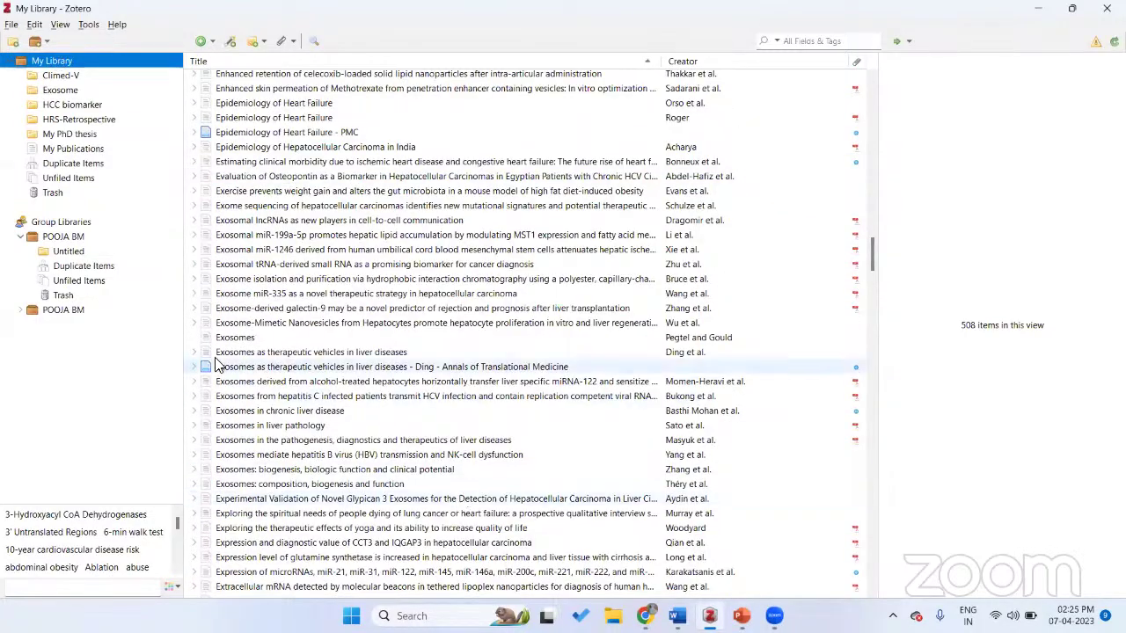
left_click(14, 44)
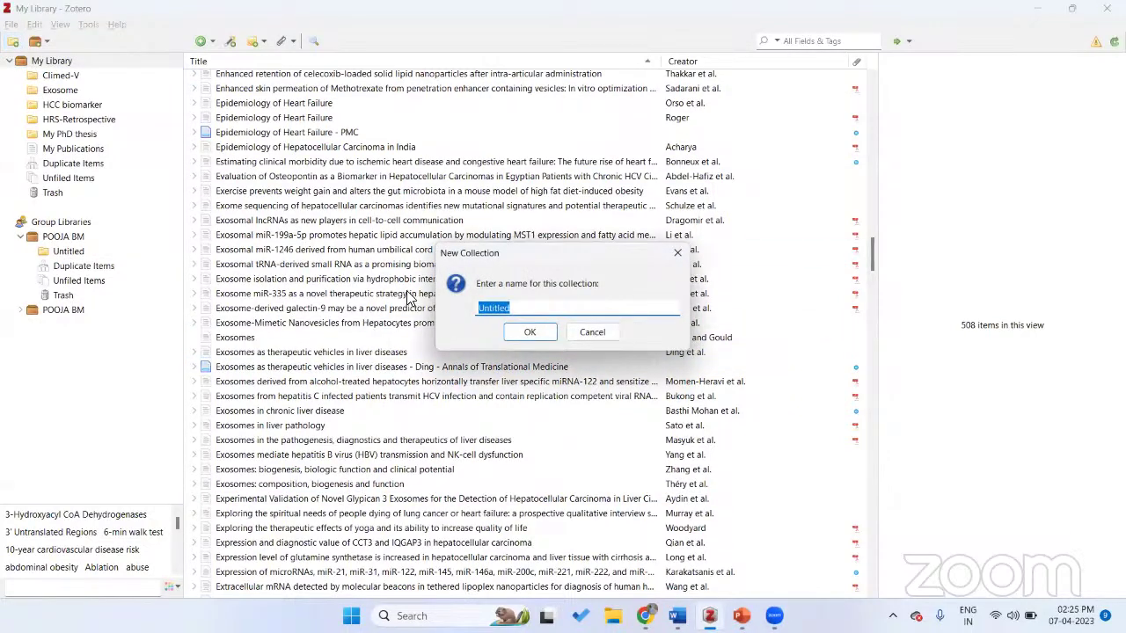
type("ast cancer")
left_click(530, 332)
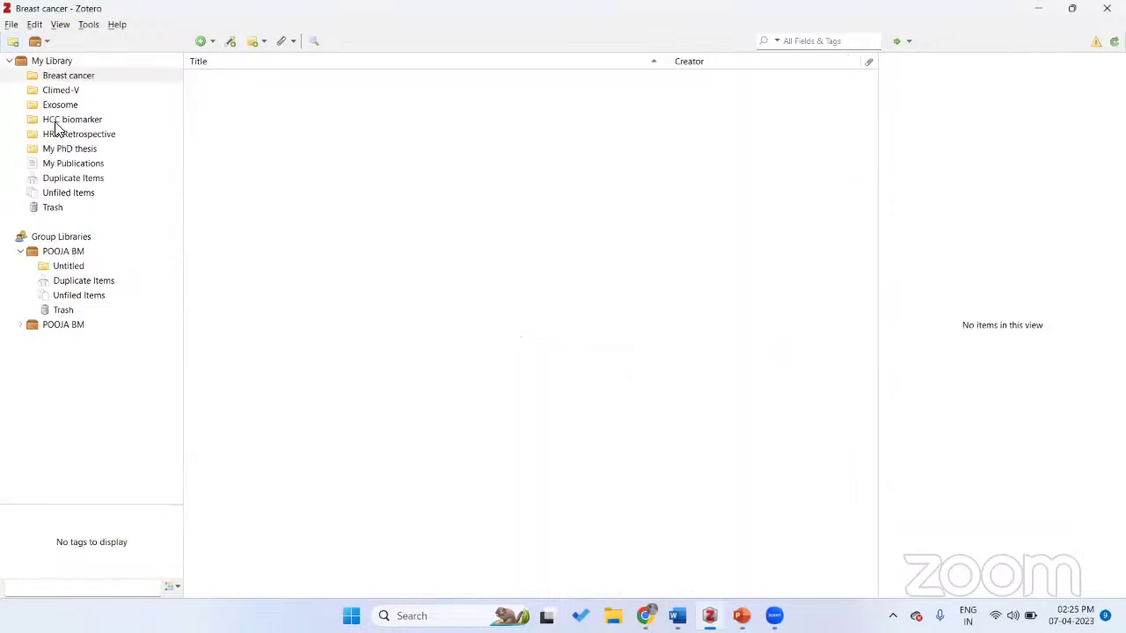
left_click(68, 79)
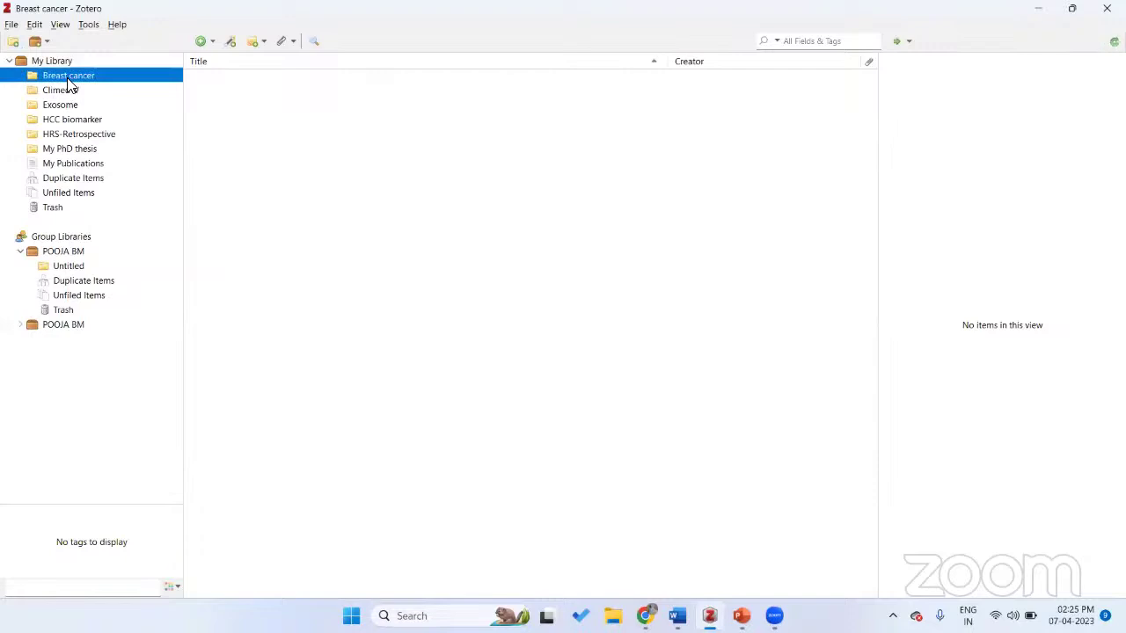
left_click(264, 141)
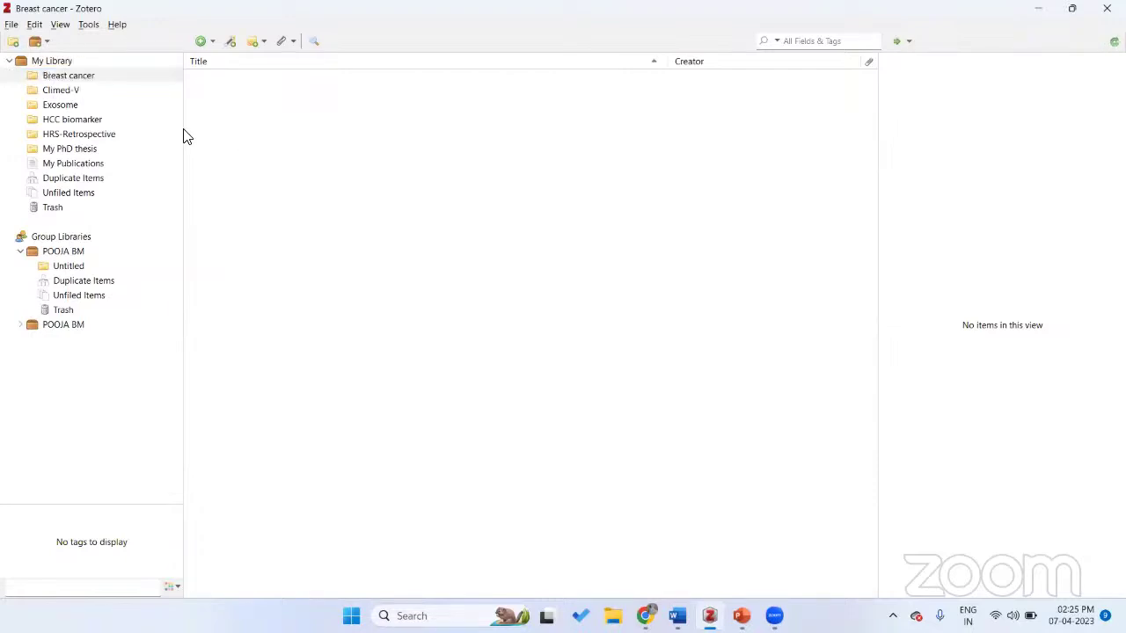
left_click(158, 78)
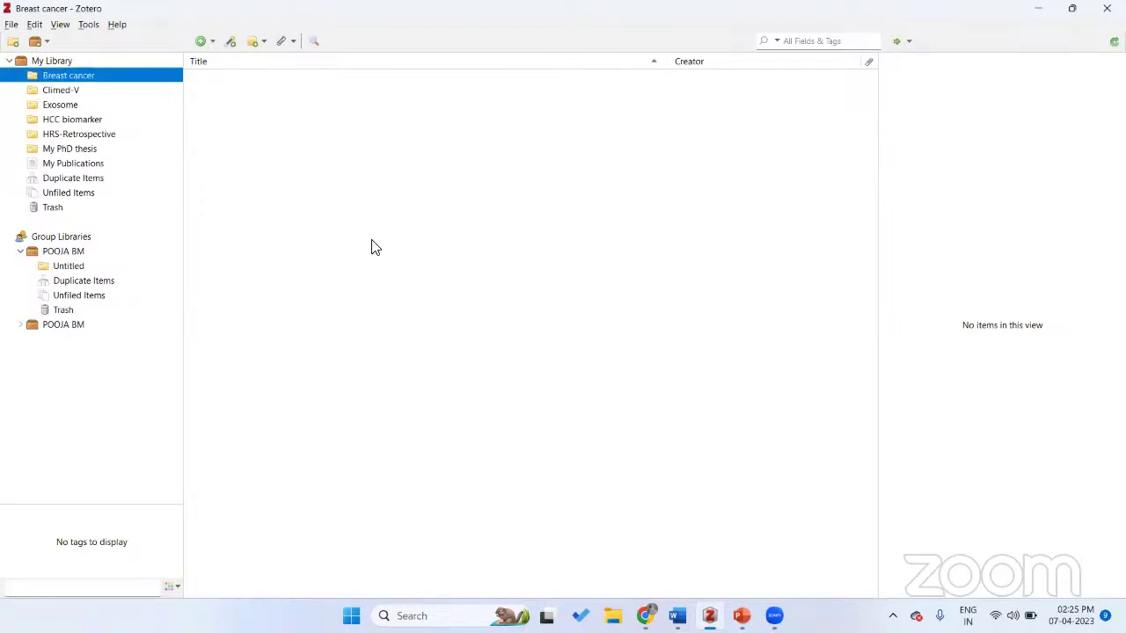
- Switch to the PubMed breast cancer results in Chrome and open Clinical Diagnosis and Management of Breast Cancer in a new tab
left_click(644, 616)
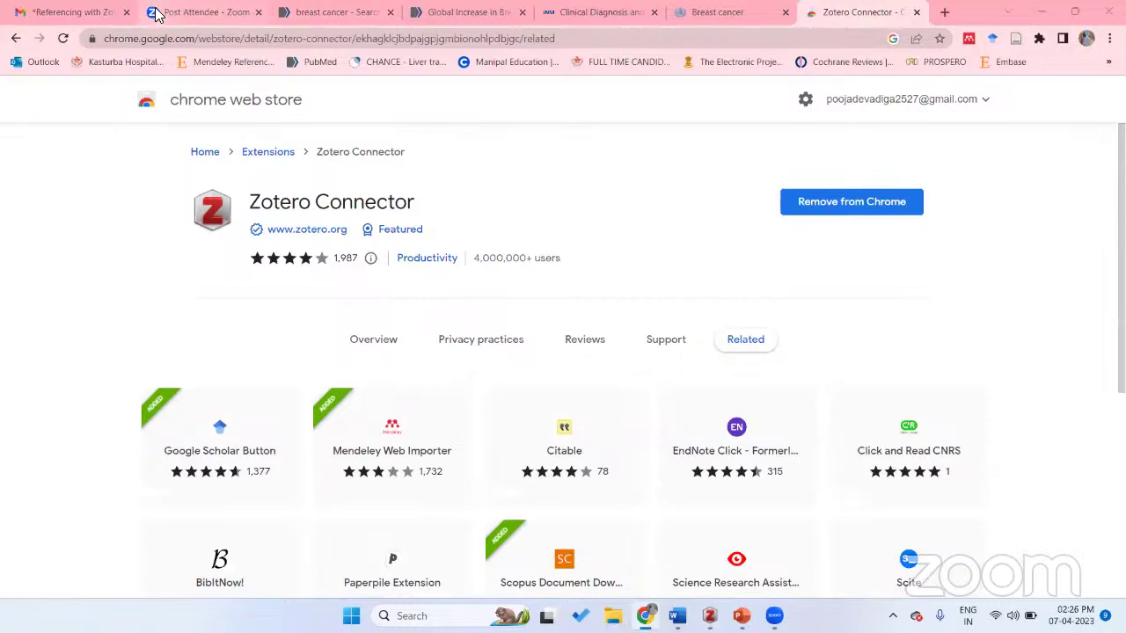
left_click(335, 12)
scroll(483, 277, "up", 5)
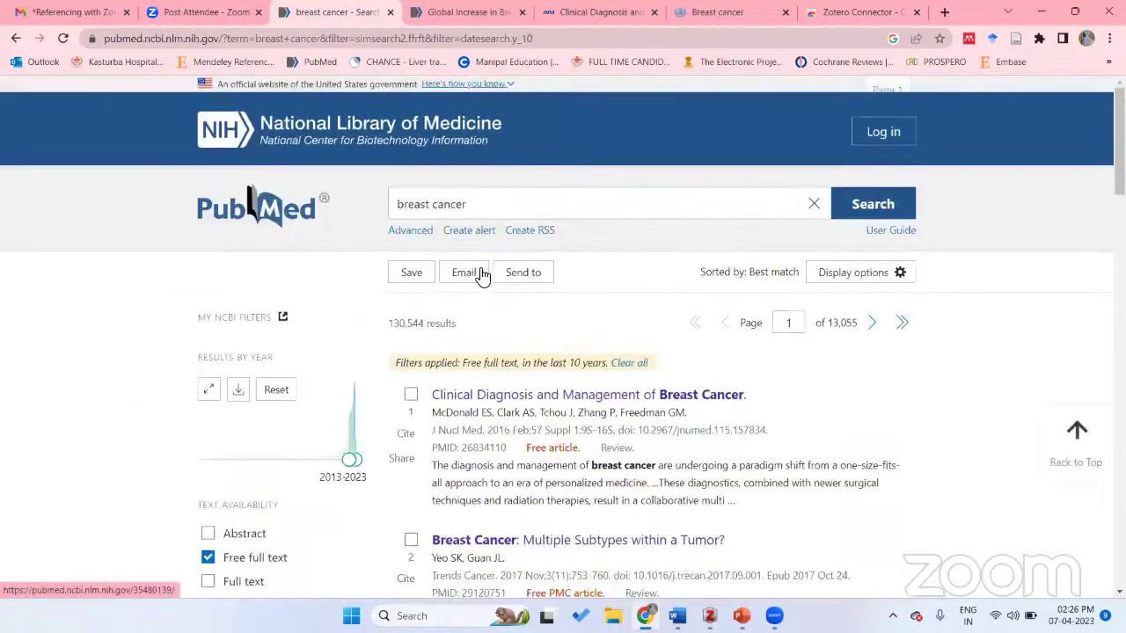
scroll(482, 275, "down", 2)
scroll(482, 275, "down", 1)
scroll(480, 276, "down", 3)
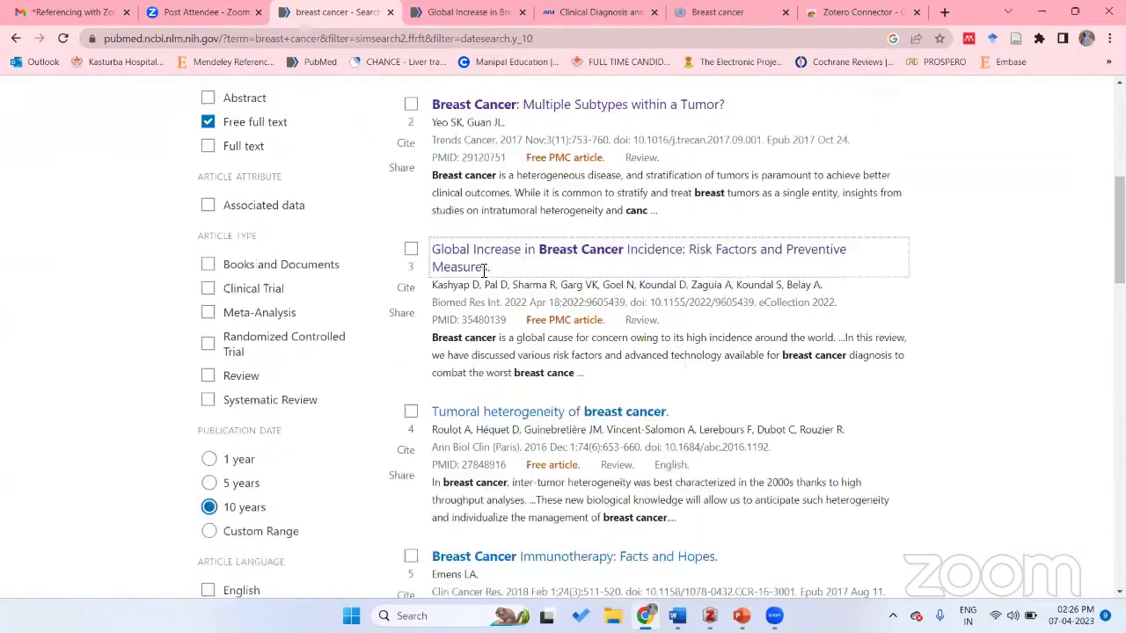
scroll(480, 276, "up", 6)
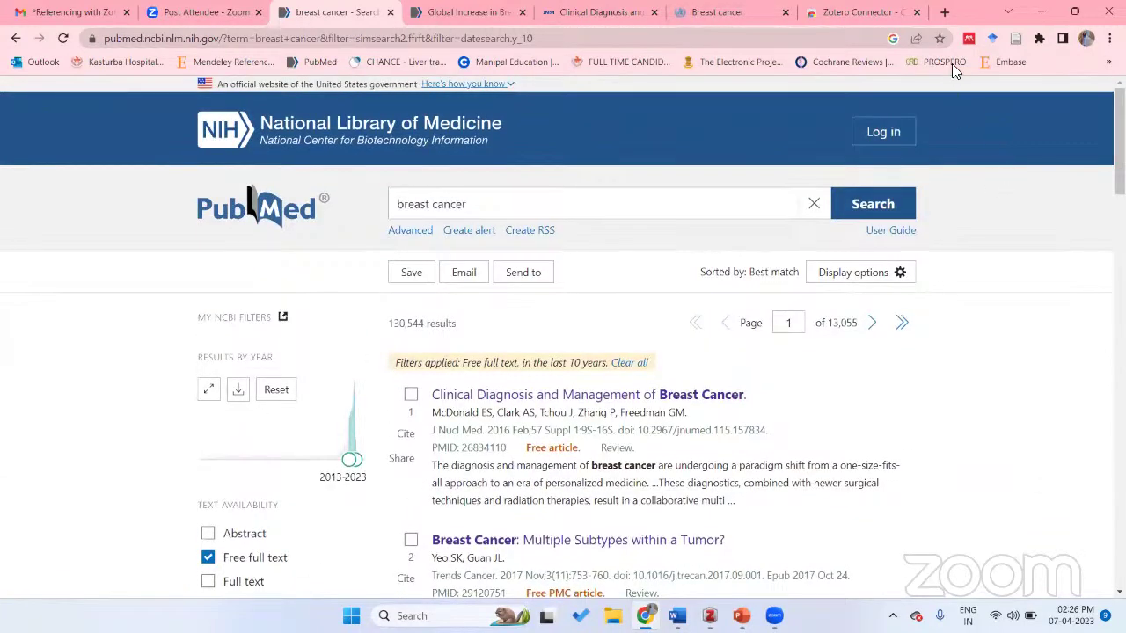
right_click(582, 401)
left_click(627, 410)
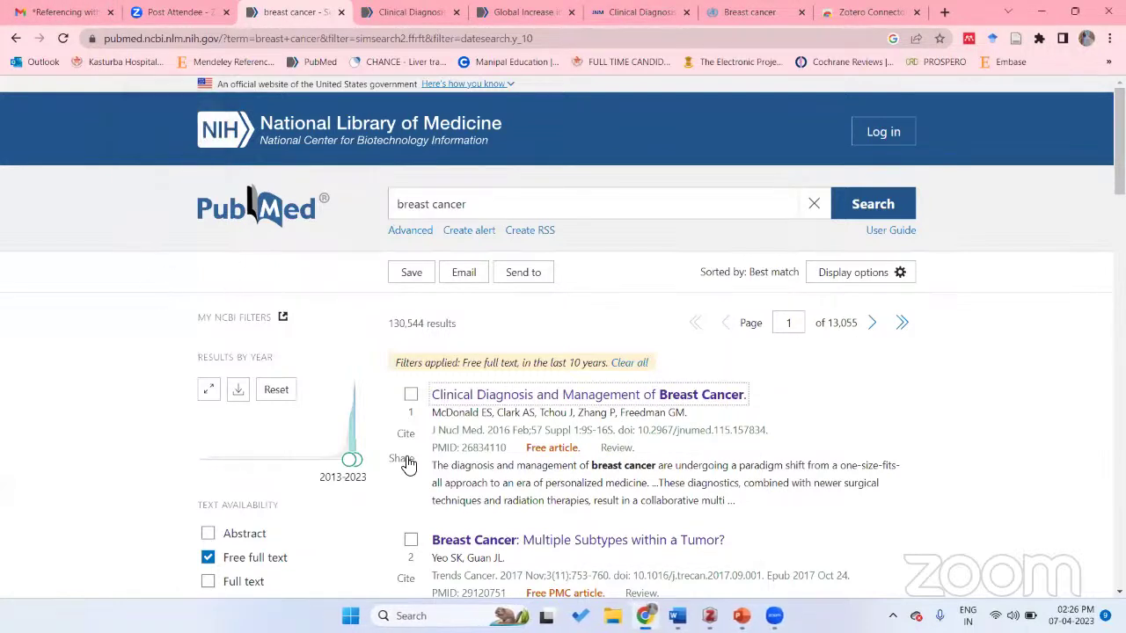
- Bring up the newly opened Clinical Diagnosis and Management of Breast Cancer page in a maximized Chrome window
left_click(645, 616)
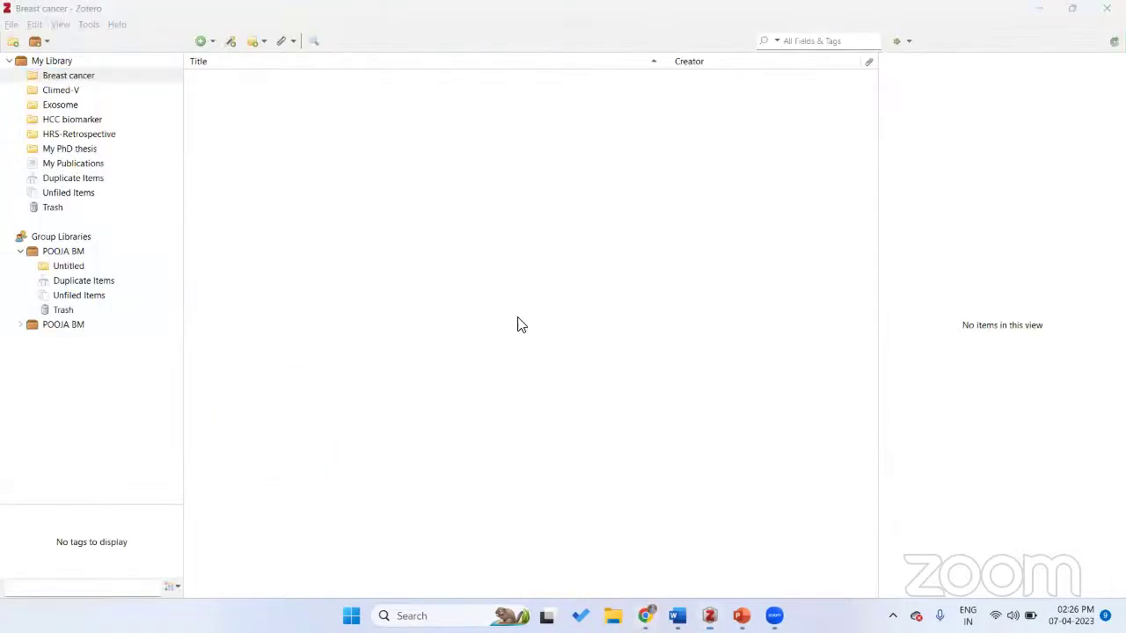
key("alt+Tab")
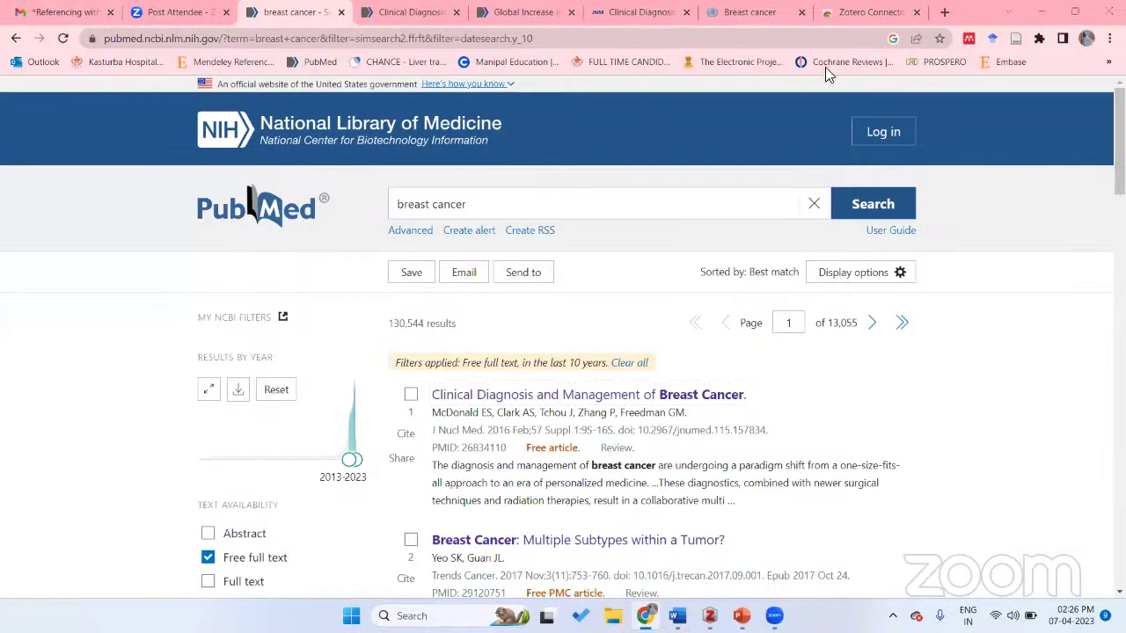
left_click(987, 18)
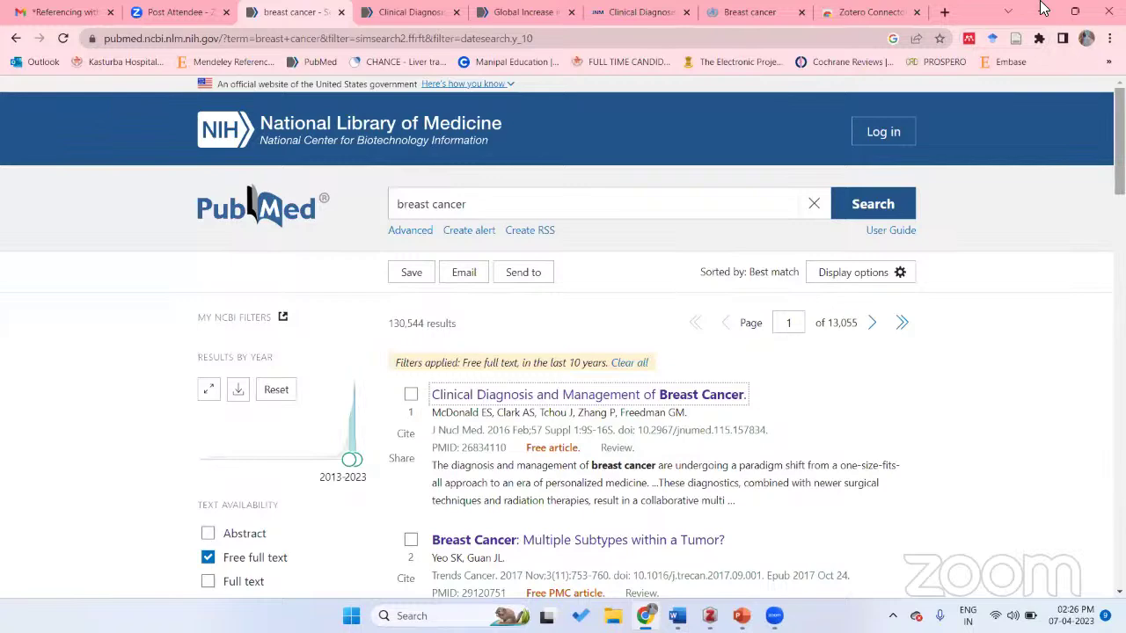
left_click(1075, 11)
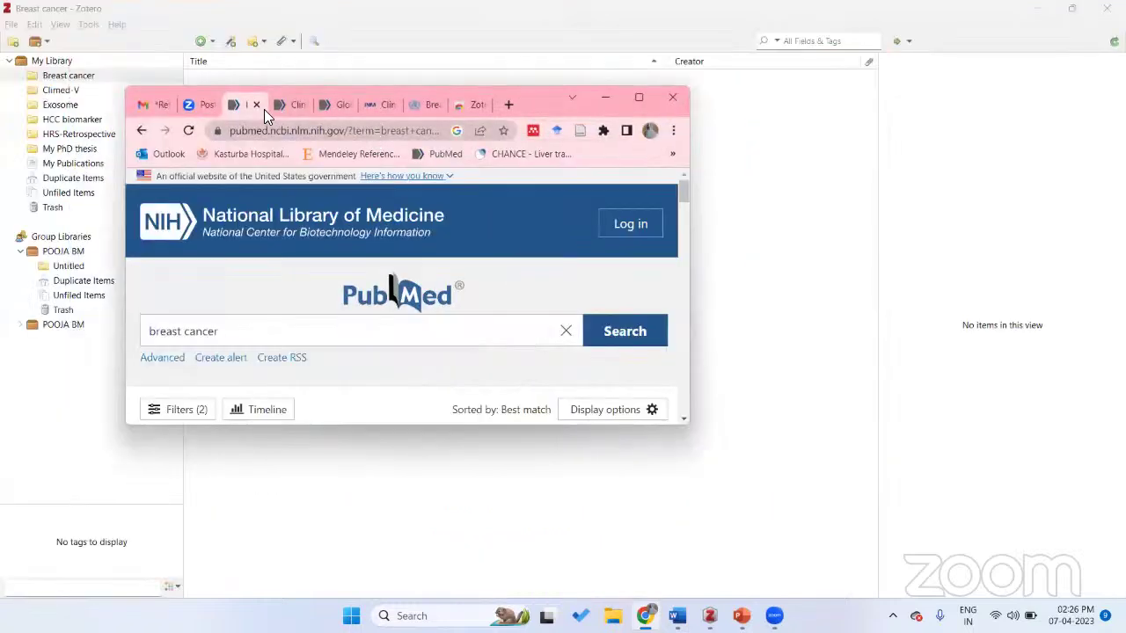
left_click(293, 105)
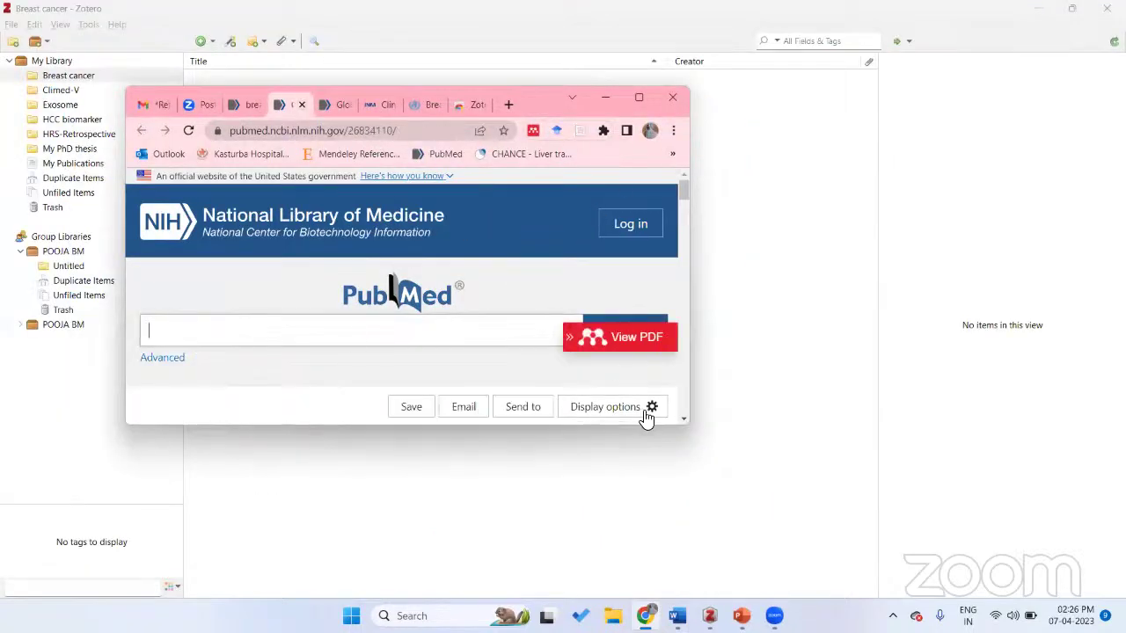
left_click(639, 99)
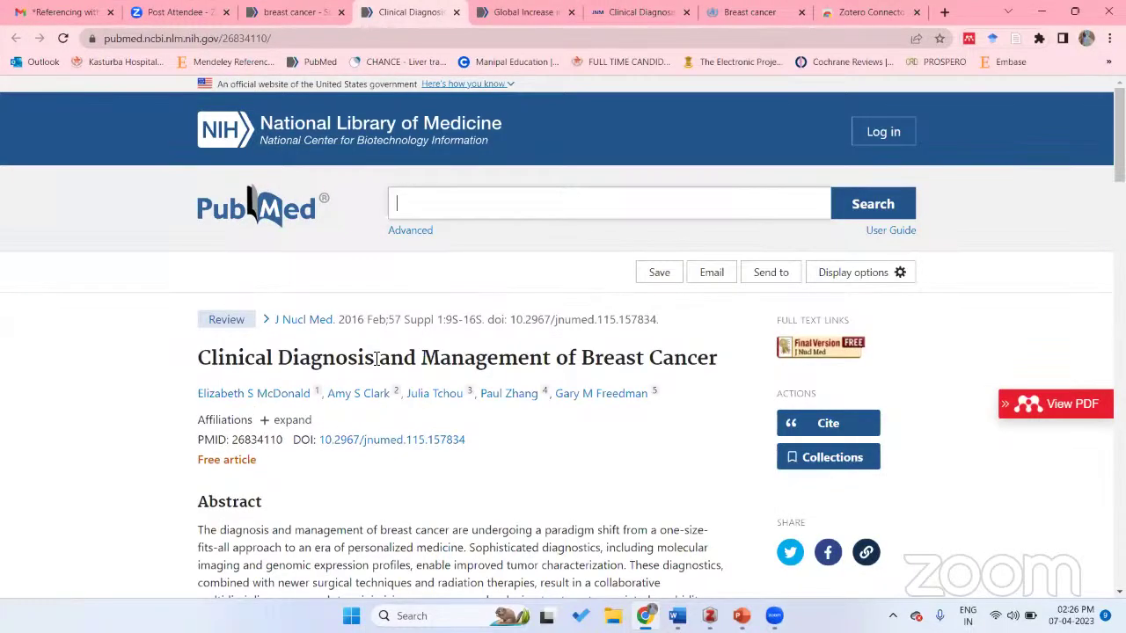
- Look over the article's title and abstract and restore the Chrome window to its smaller size over Zotero
scroll(376, 359, "down", 1)
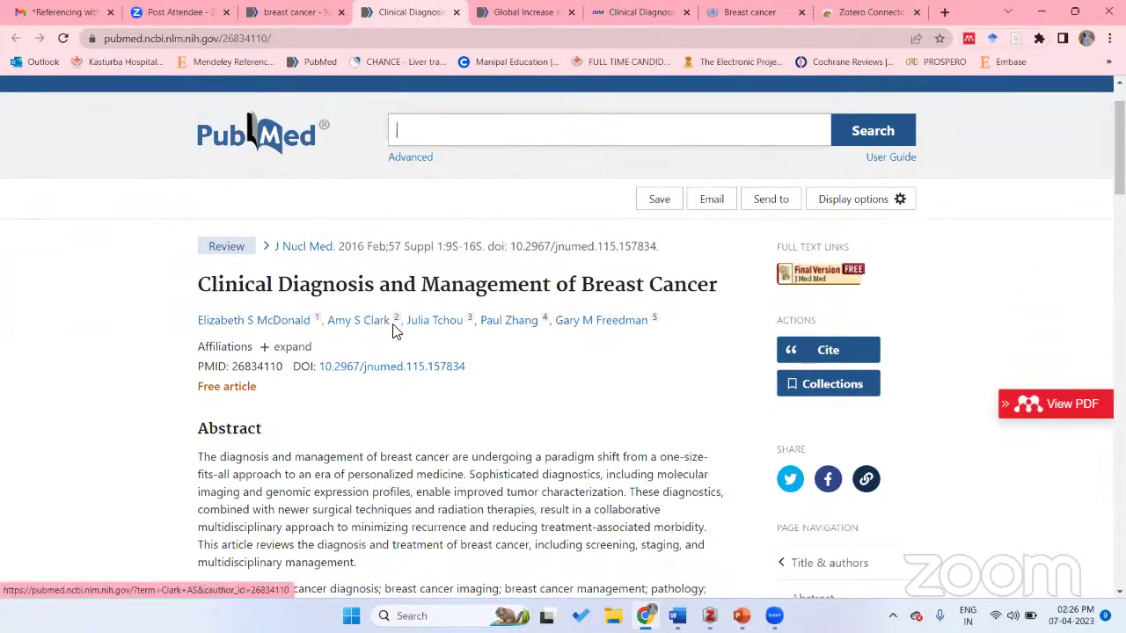
scroll(751, 163, "up", 1)
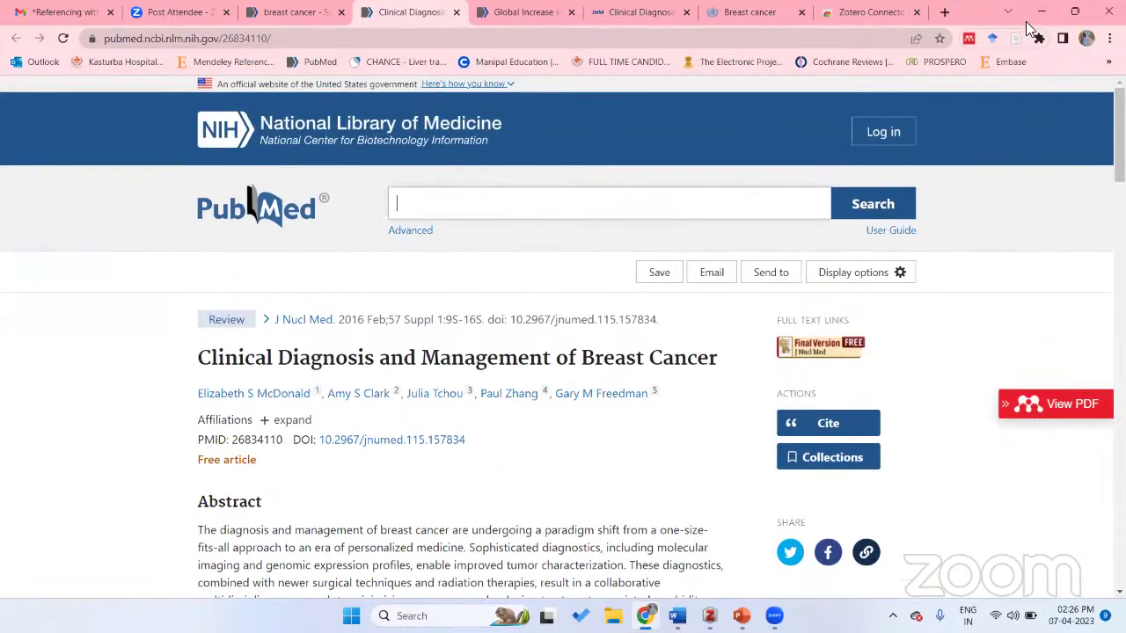
left_click(1077, 12)
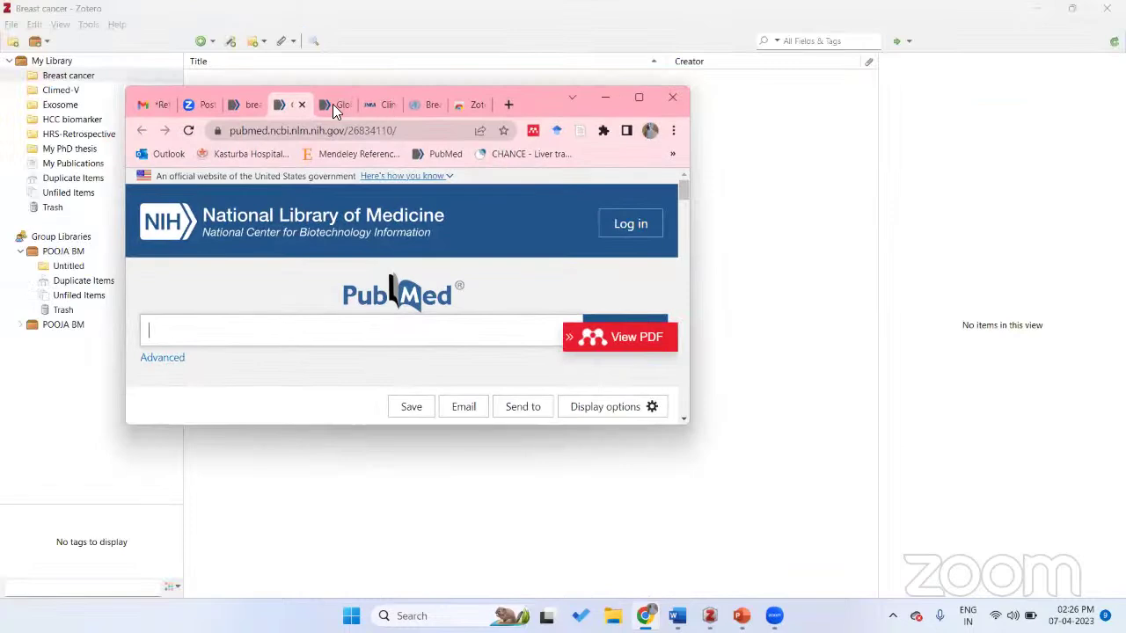
- Look over the Global Increase in Breast Cancer Incidence article and the WHO breast cancer fact sheet, ending with the Chrome window at its smaller size
left_click(333, 103)
scroll(314, 311, "down", 4)
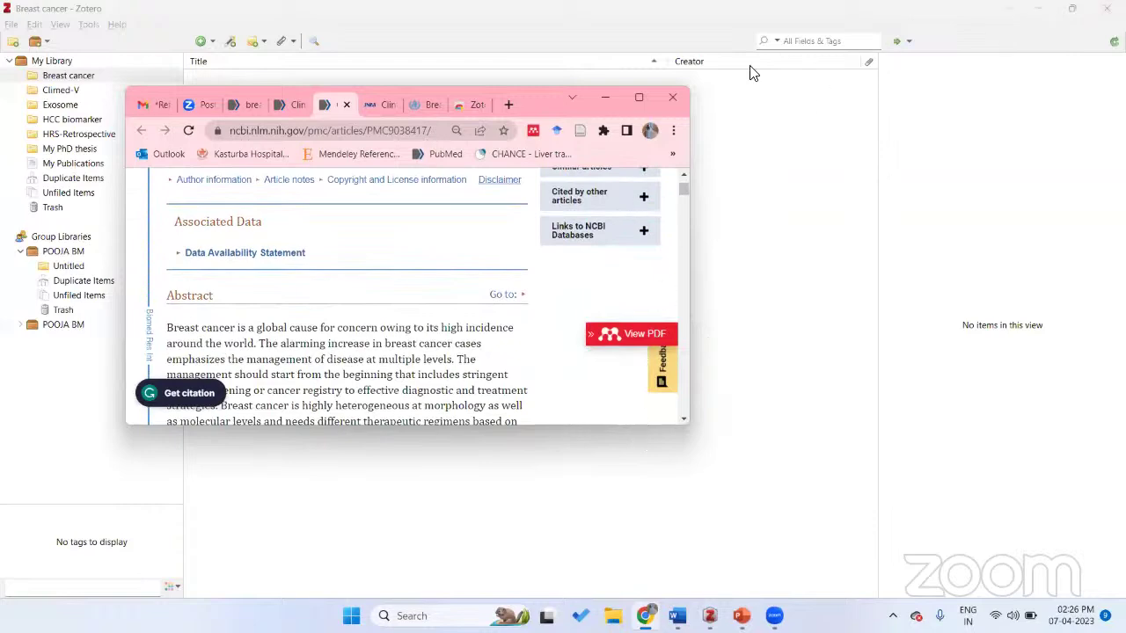
left_click(639, 104)
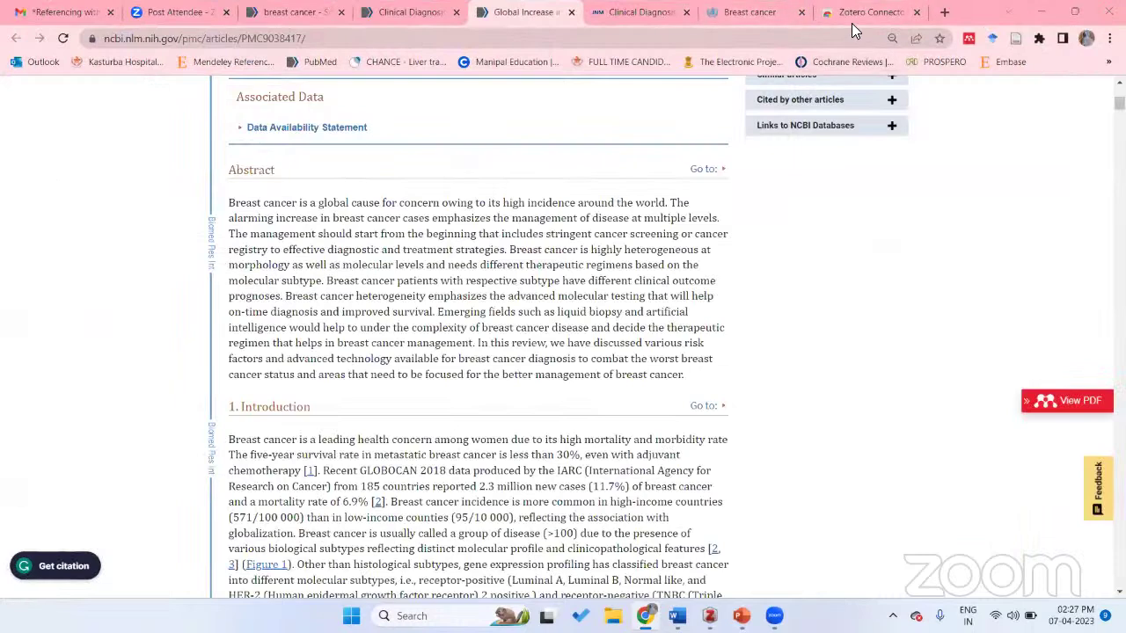
key("ctrl+Tab")
key("ctrl+Tab")
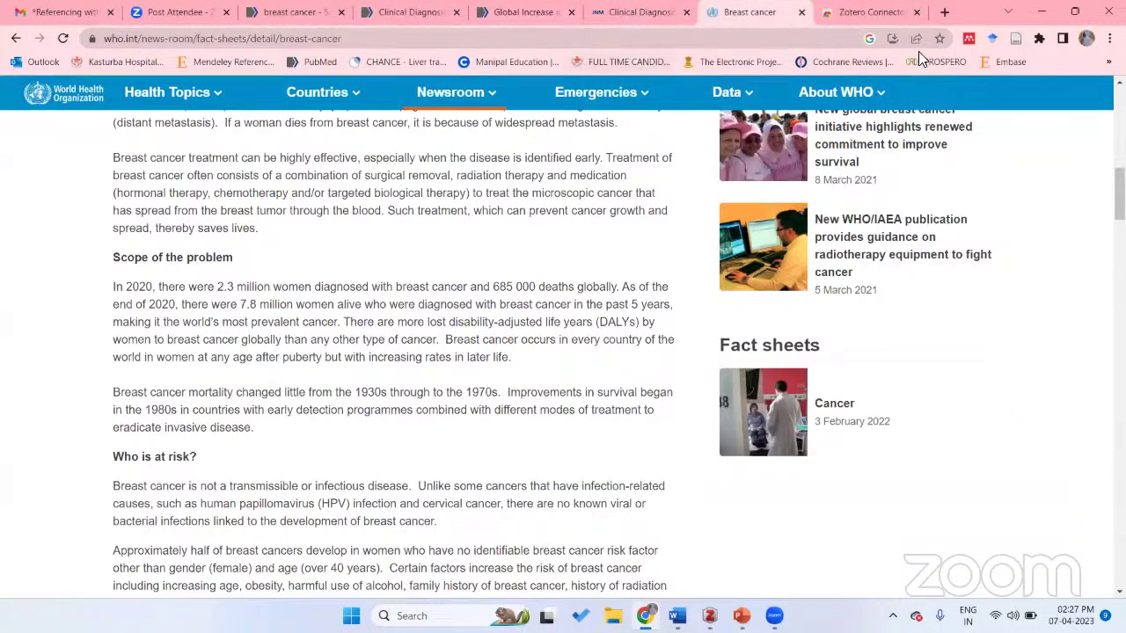
key("super+Down")
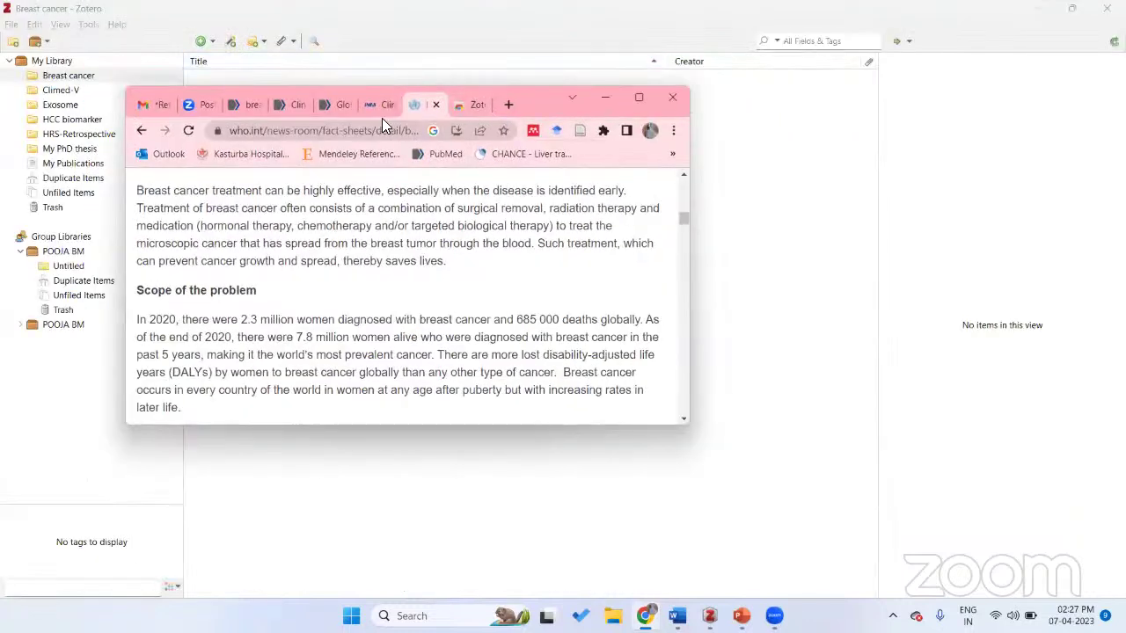
- Show the Journal of Nuclear Medicine article in Chrome and enlarge the browser window in width and height
left_click(380, 105)
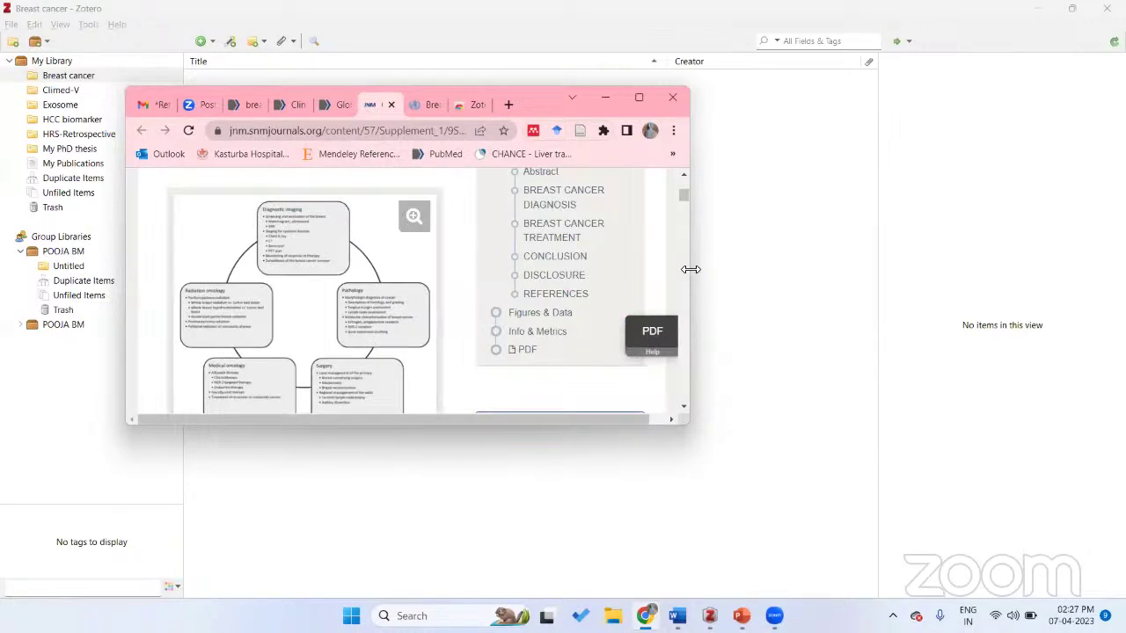
left_click_drag(691, 269, 984, 270)
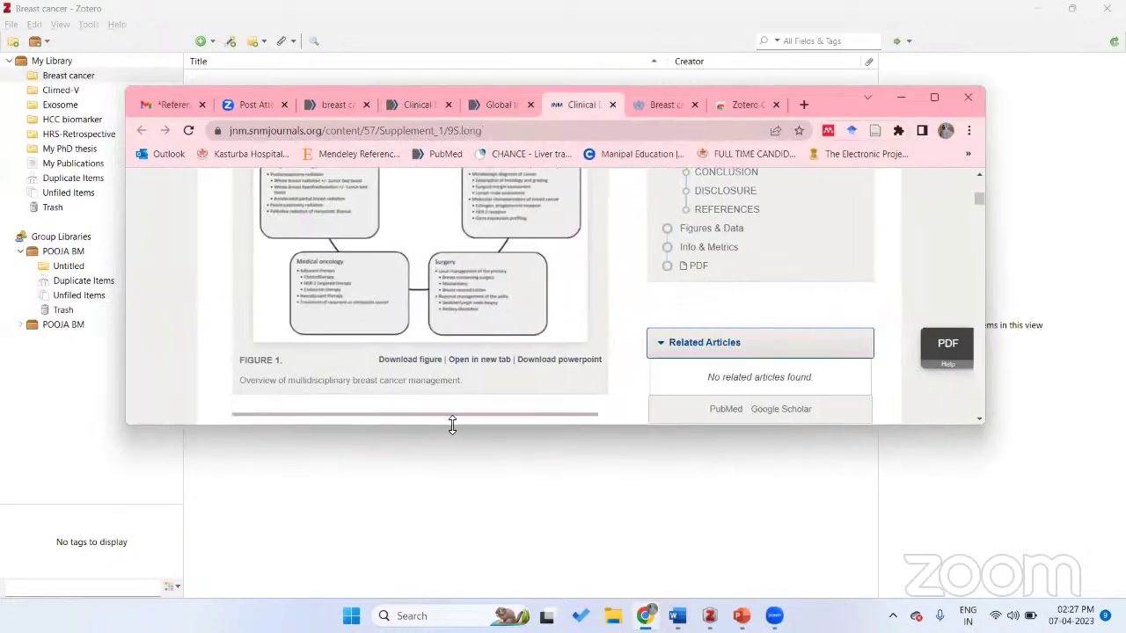
left_click_drag(452, 426, 452, 558)
- Go to the Screening part of the article's Breast Cancer Diagnosis section and highlight its first sentence
scroll(448, 262, "up", 10)
scroll(452, 266, "down", 10)
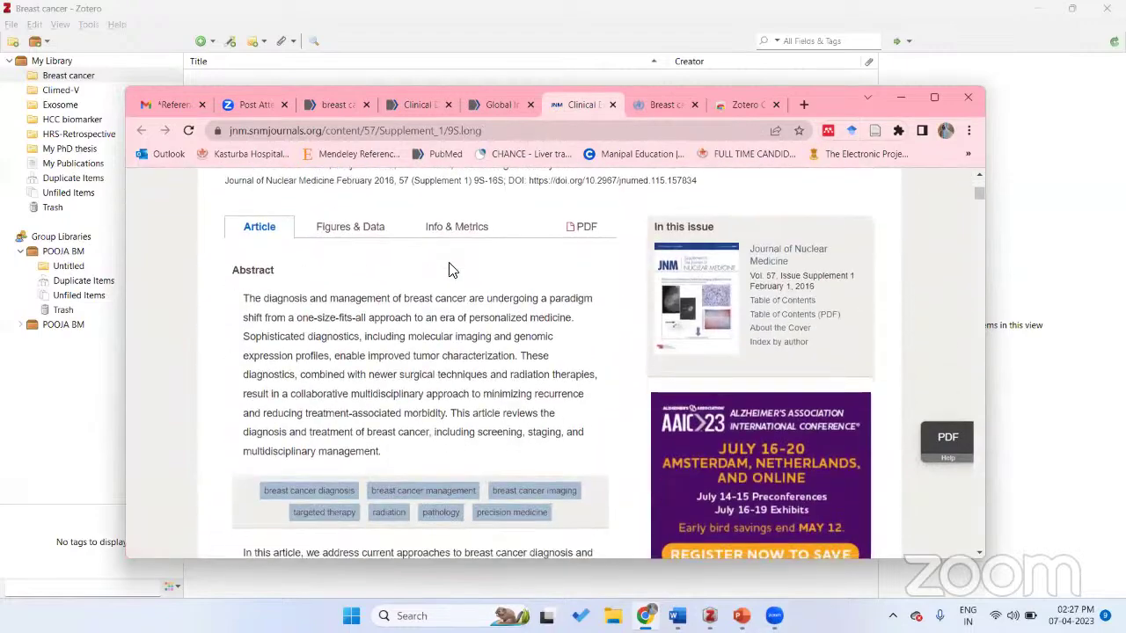
scroll(451, 269, "down", 3)
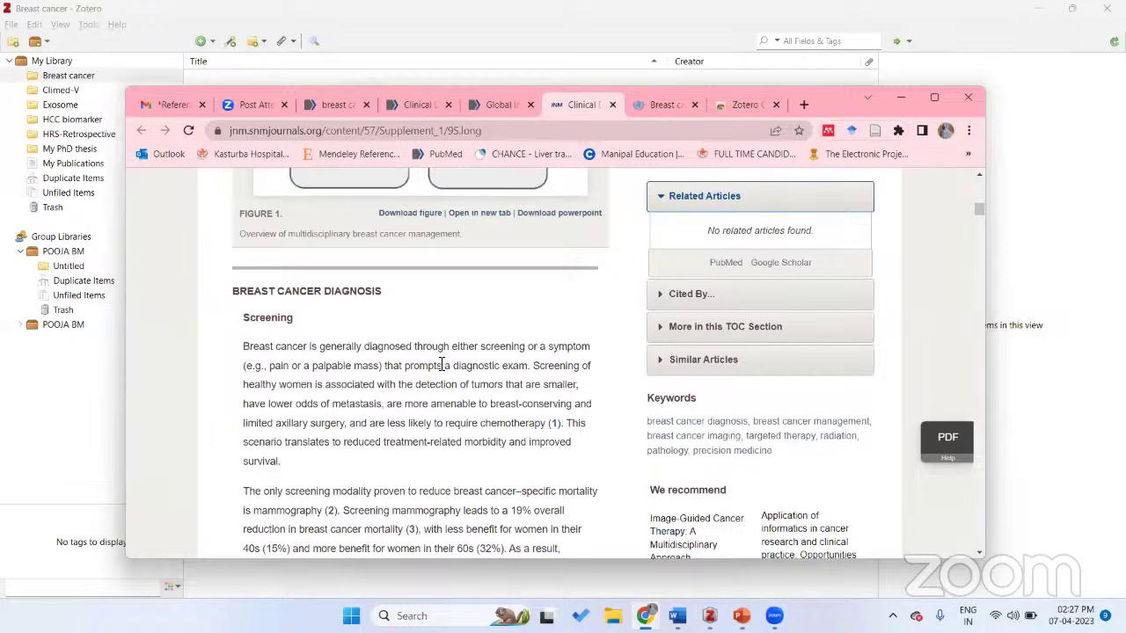
left_click_drag(528, 366, 247, 346)
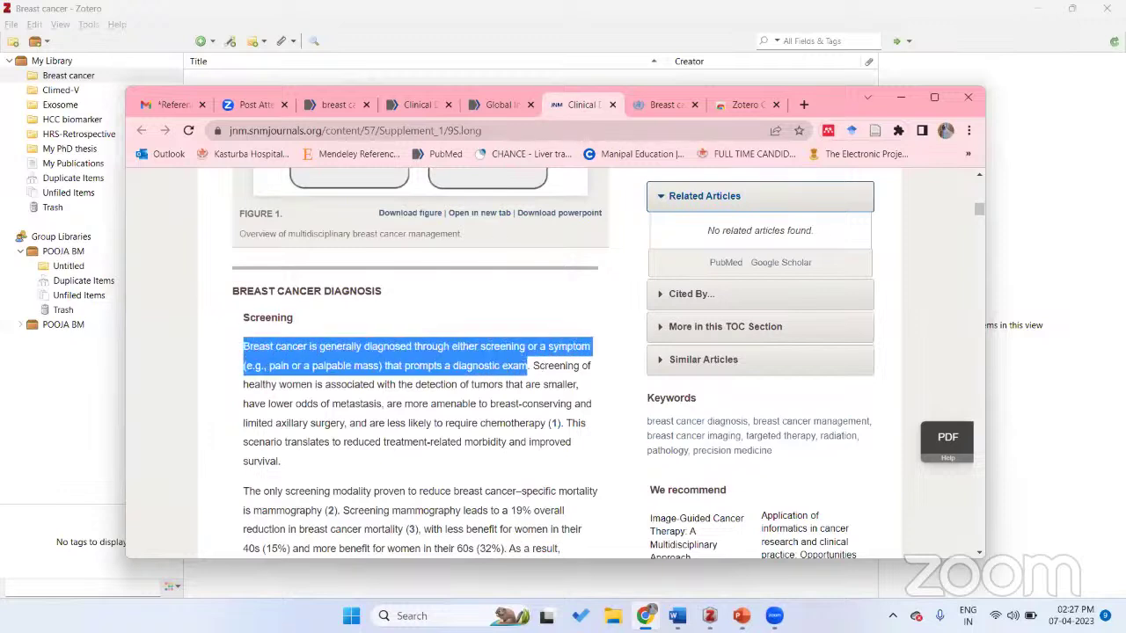
- Switch to the Breast Cancer document in Word, end the paragraph with a period and highlight its first sentence
left_click(678, 616)
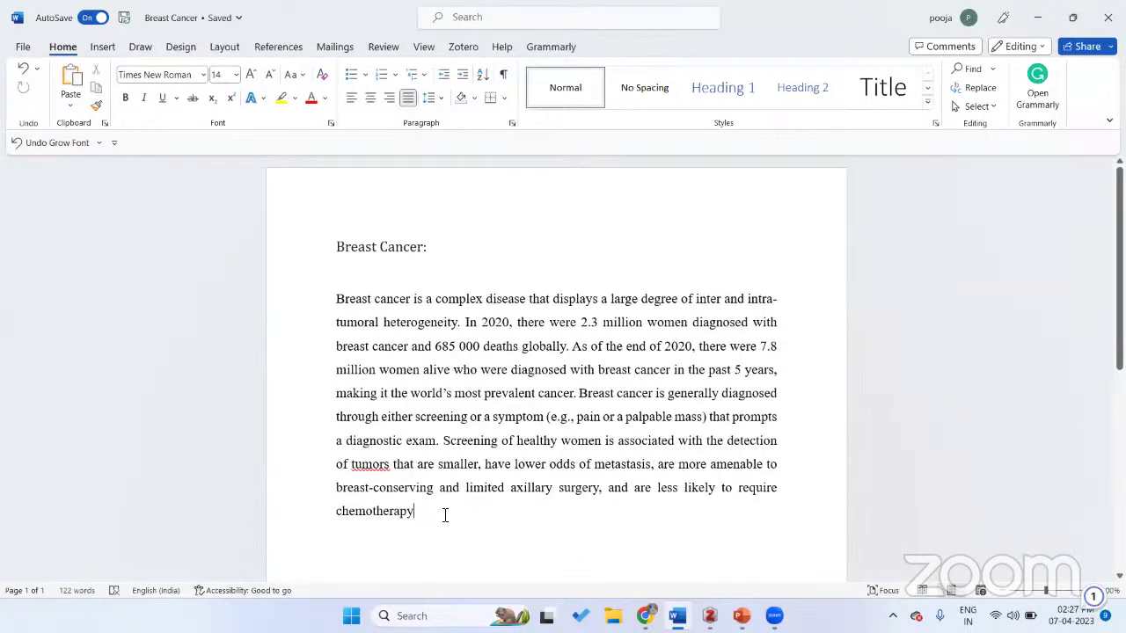
type(".")
left_click_drag(337, 299, 385, 325)
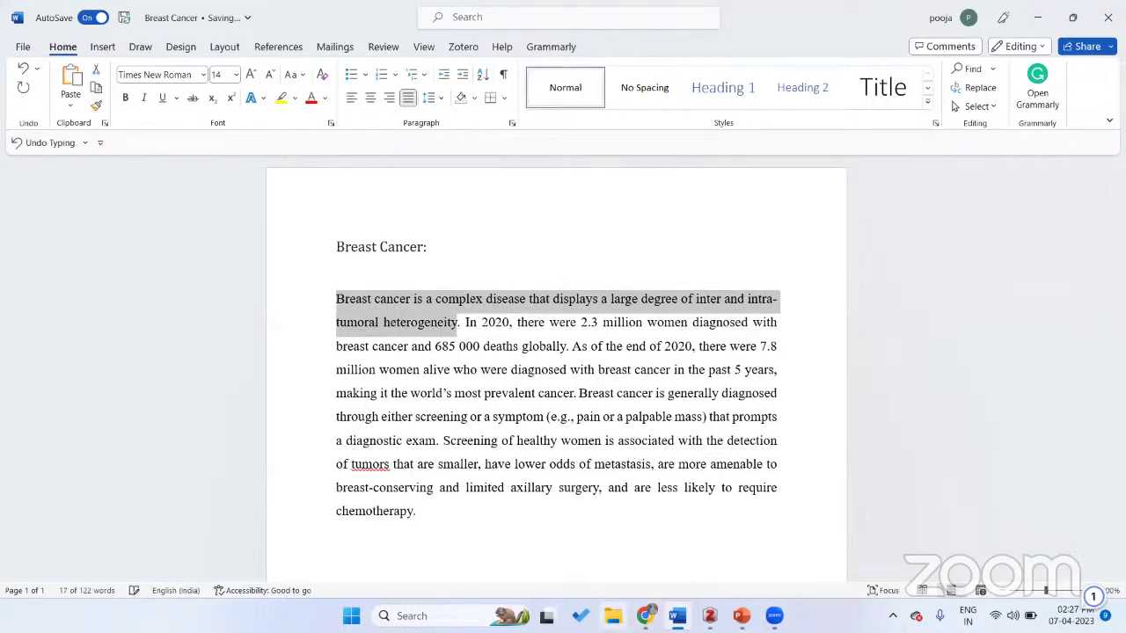
- Return to Chrome and review the PubMed, PMC, Journal of Nuclear Medicine and WHO source pages down to Scope of the problem
key("alt+Tab")
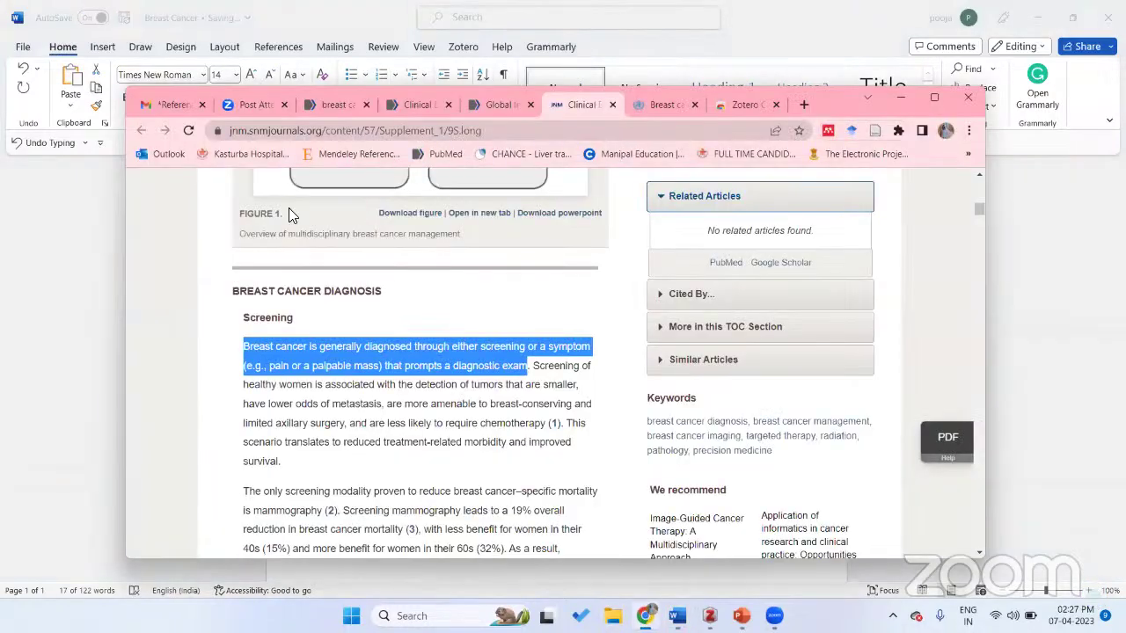
left_click(405, 105)
scroll(450, 361, "down", 3)
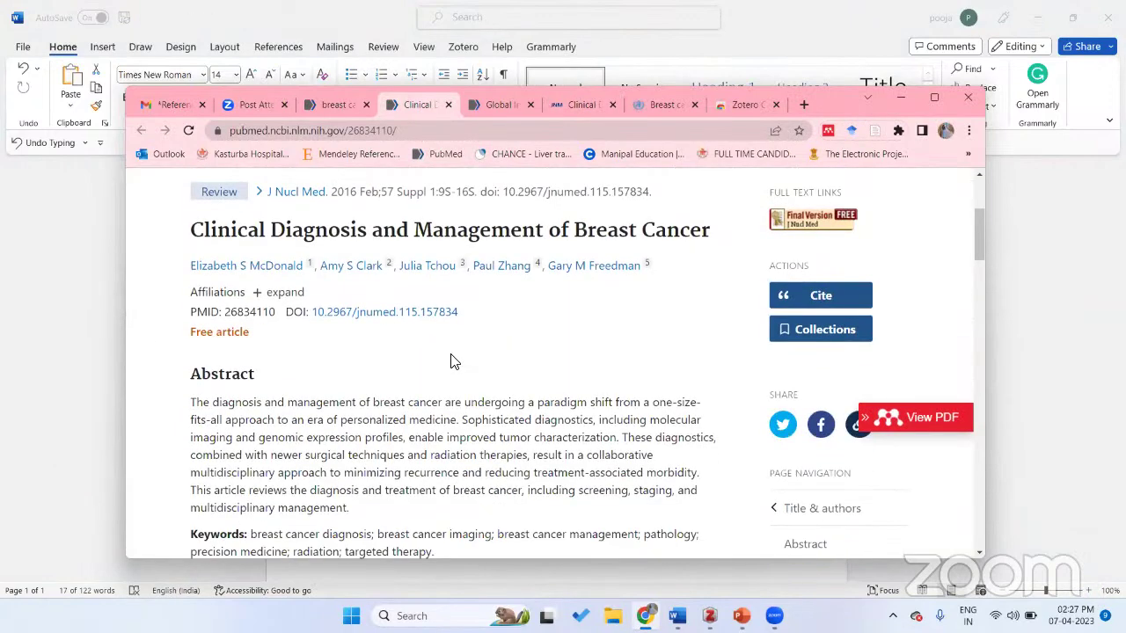
left_click(487, 98)
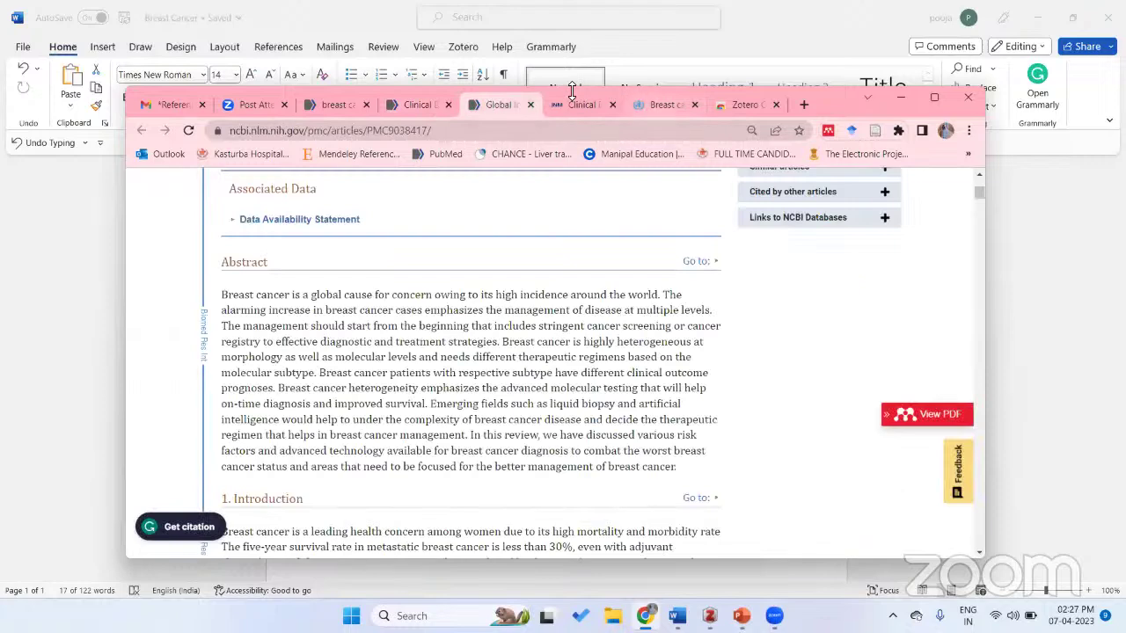
left_click(580, 109)
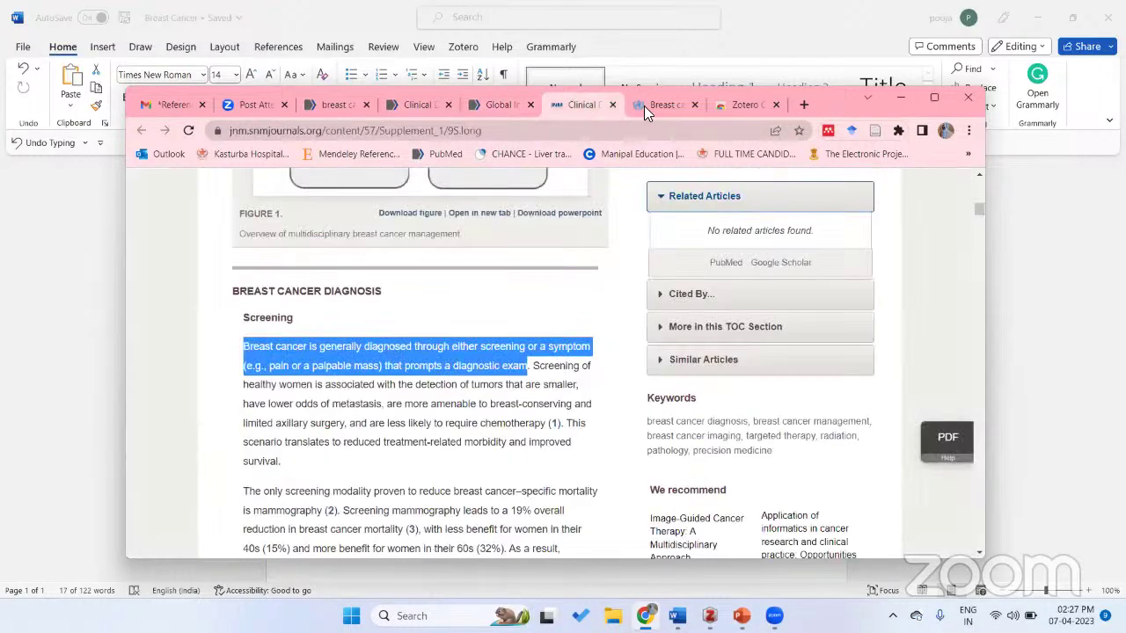
left_click(655, 104)
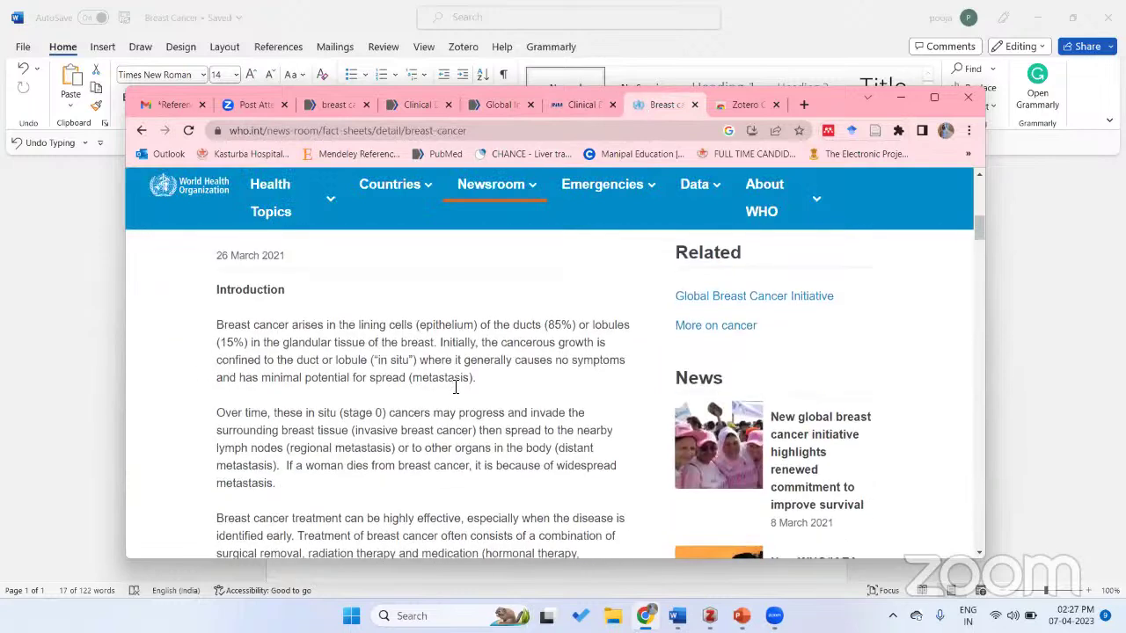
scroll(455, 387, "down", 4)
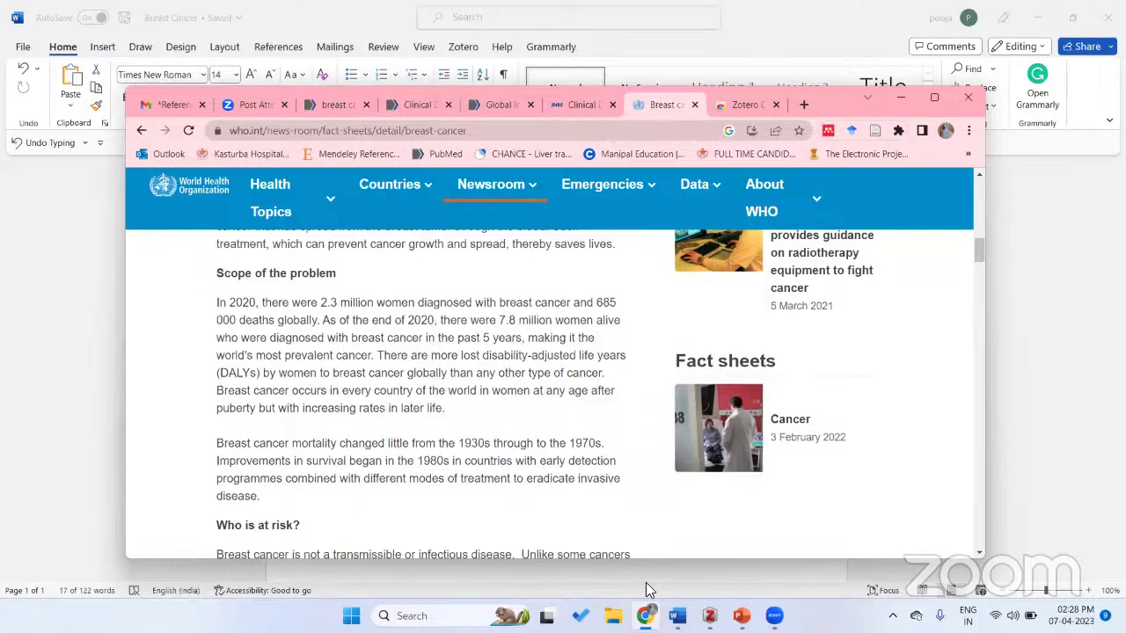
- Place the cursor before "In 2020" in the Word paragraph, and go back to the top of the Global Increase article in Chrome
left_click(676, 615)
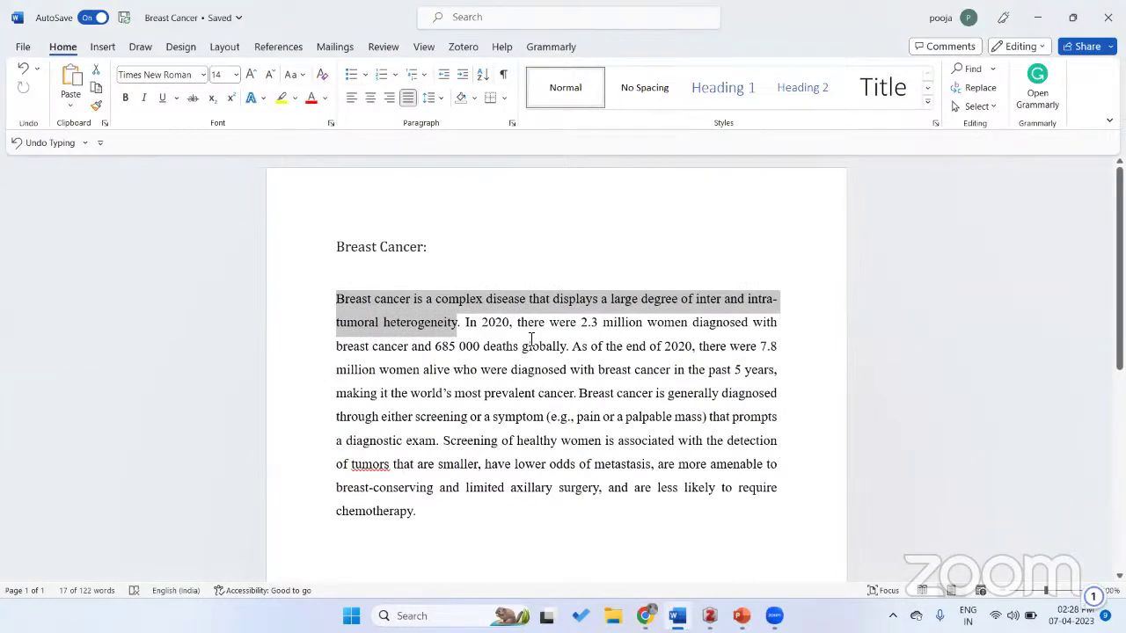
left_click(465, 322)
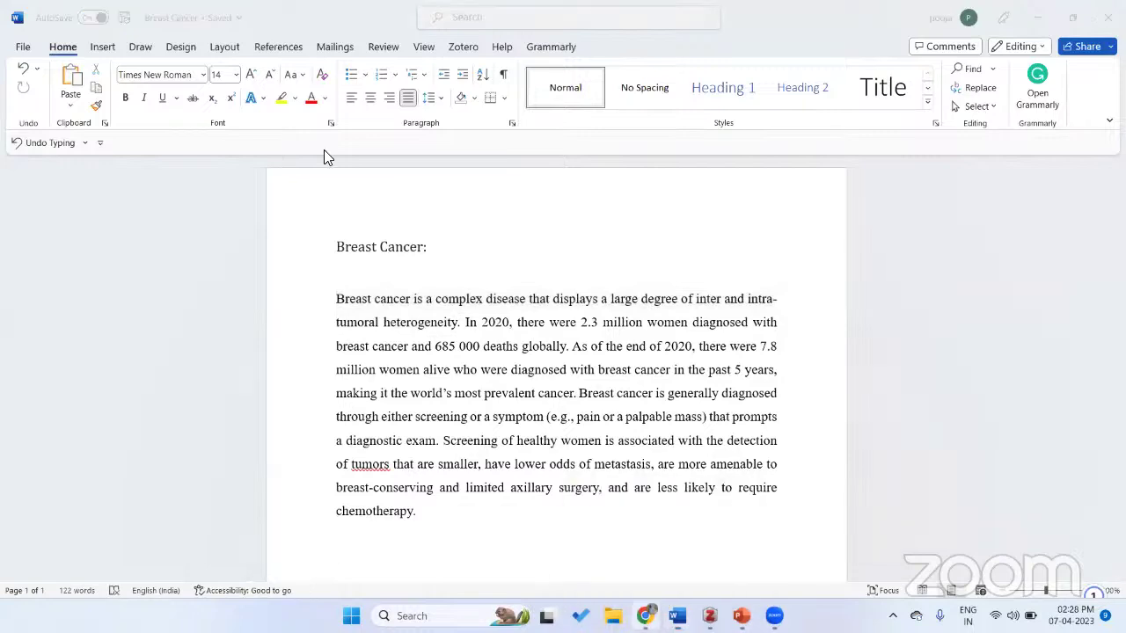
key("alt+Tab")
scroll(457, 308, "up", 3)
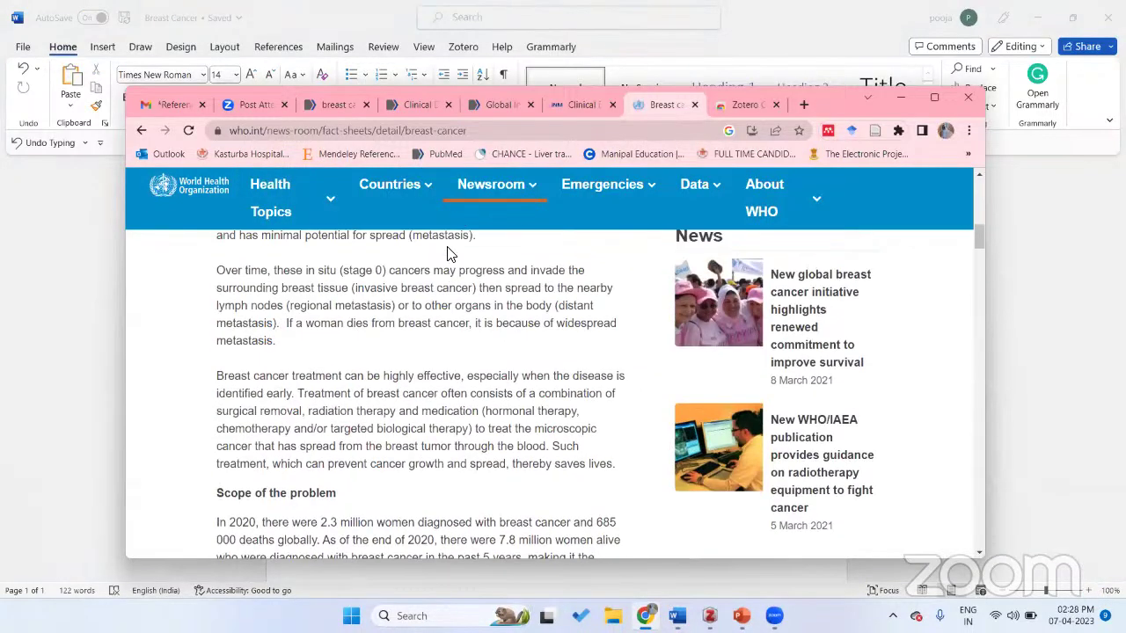
left_click(498, 105)
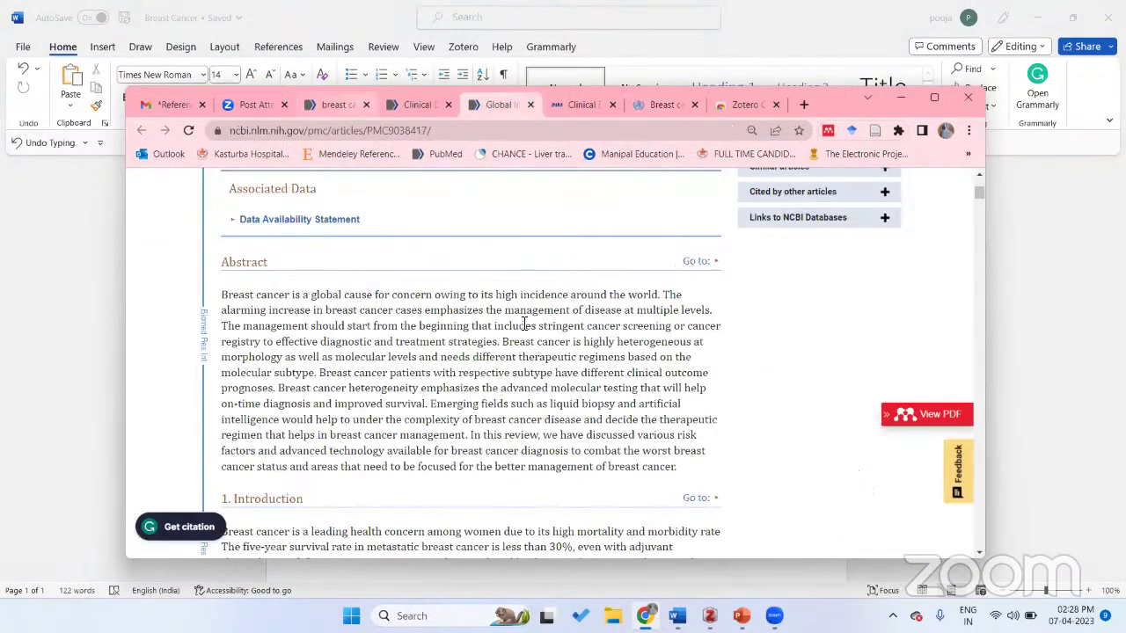
scroll(522, 322, "up", 5)
- Open the full text of Clinical Diagnosis and Management of Breast Cancer from PubMed in a new tab and skim it
left_click(414, 105)
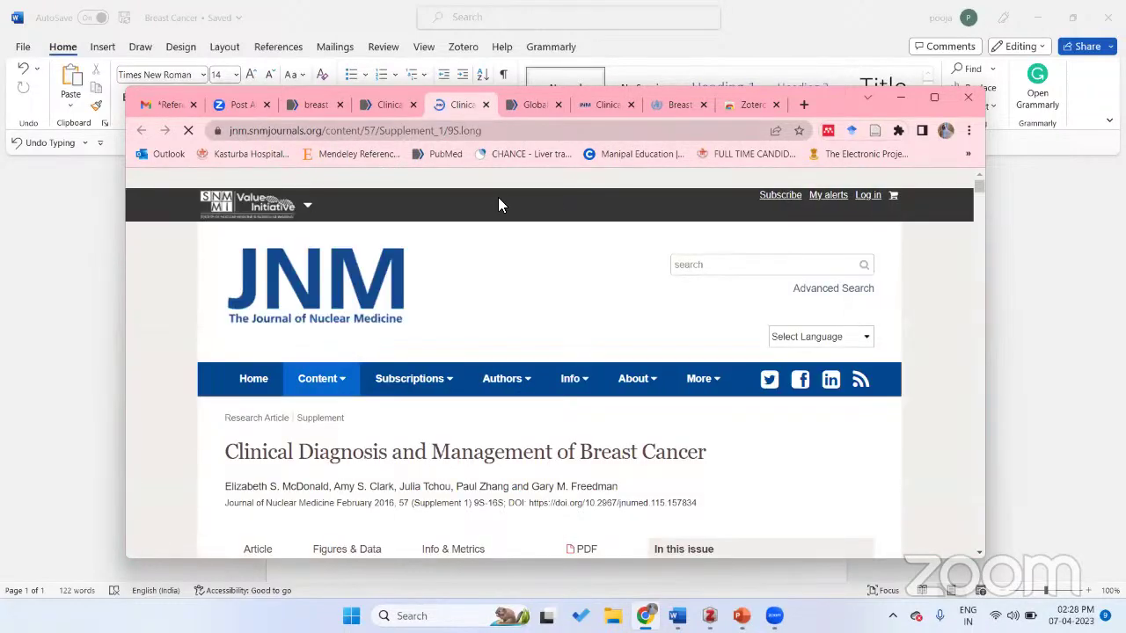
scroll(544, 304, "down", 4)
scroll(544, 308, "down", 3)
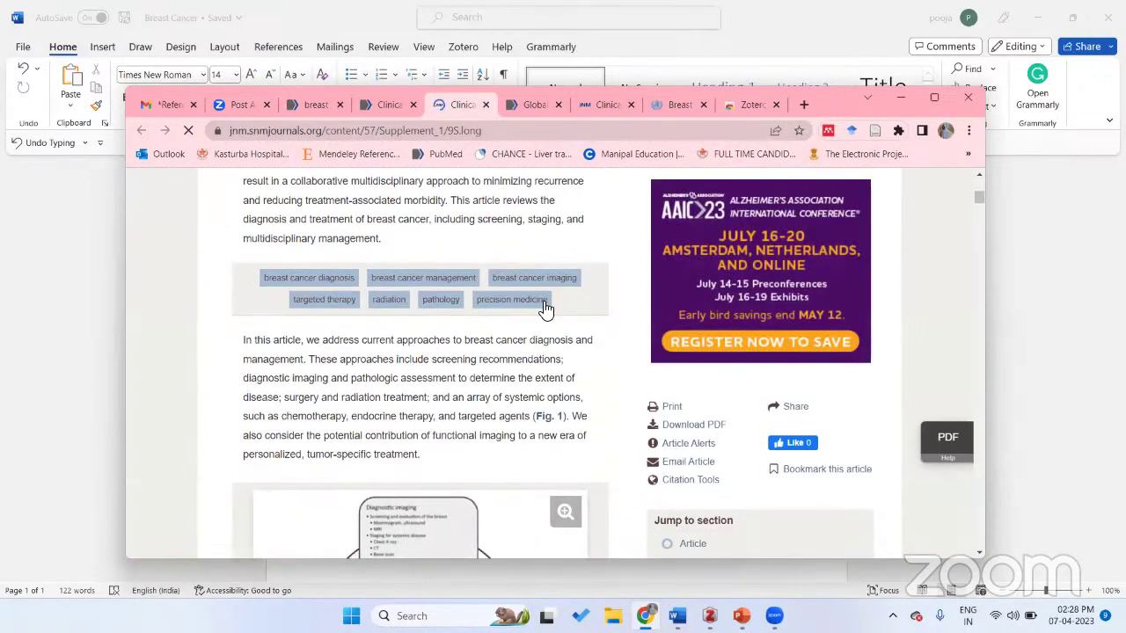
scroll(512, 267, "up", 7)
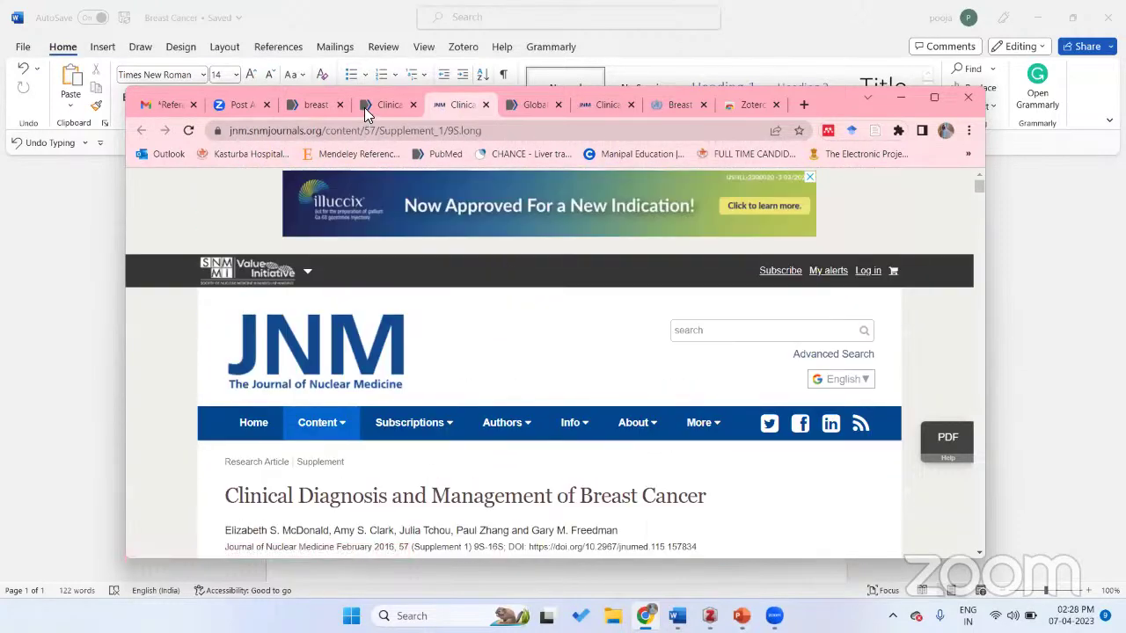
- Save the Clinical Diagnosis and Management of Breast Cancer article with the Zotero Connector into the Breast cancer collection
left_click(871, 132)
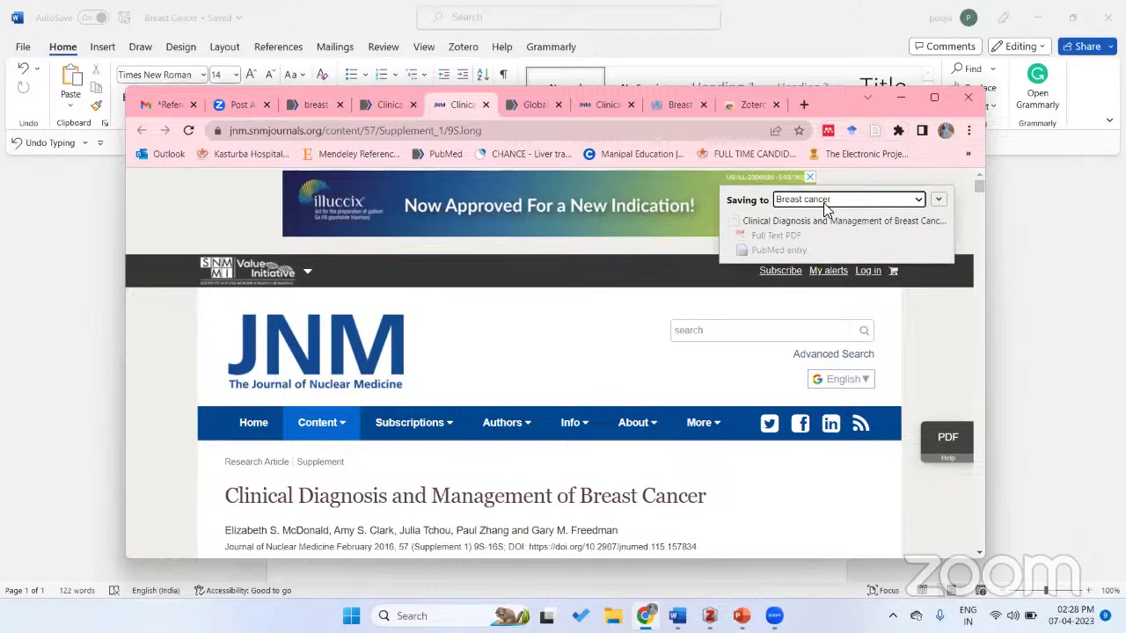
left_click(922, 201)
left_click(877, 204)
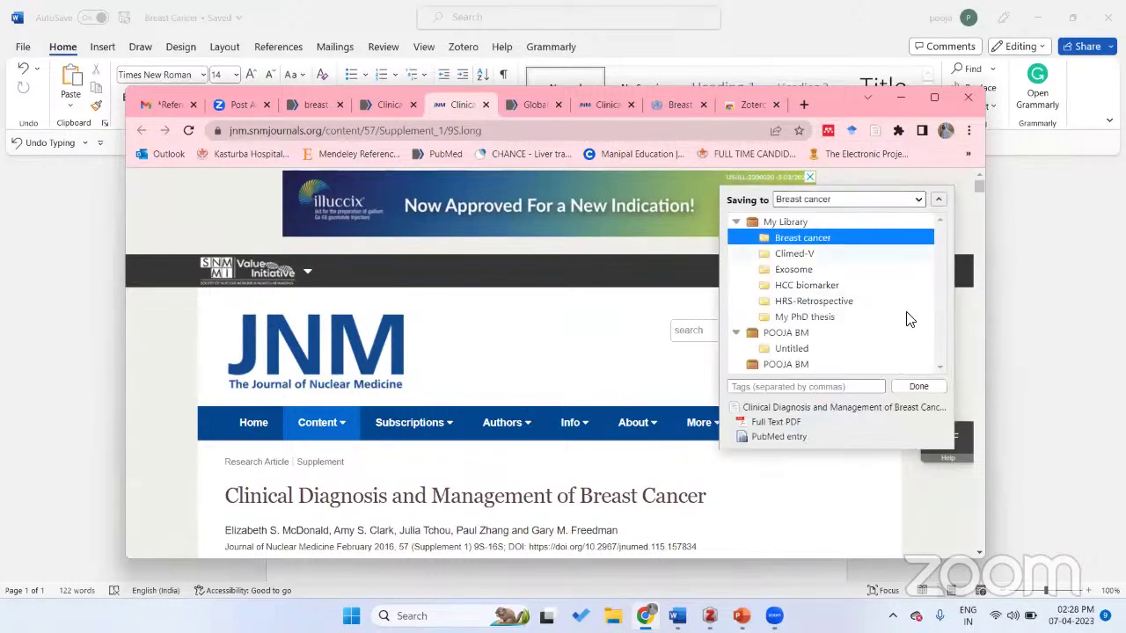
left_click(915, 387)
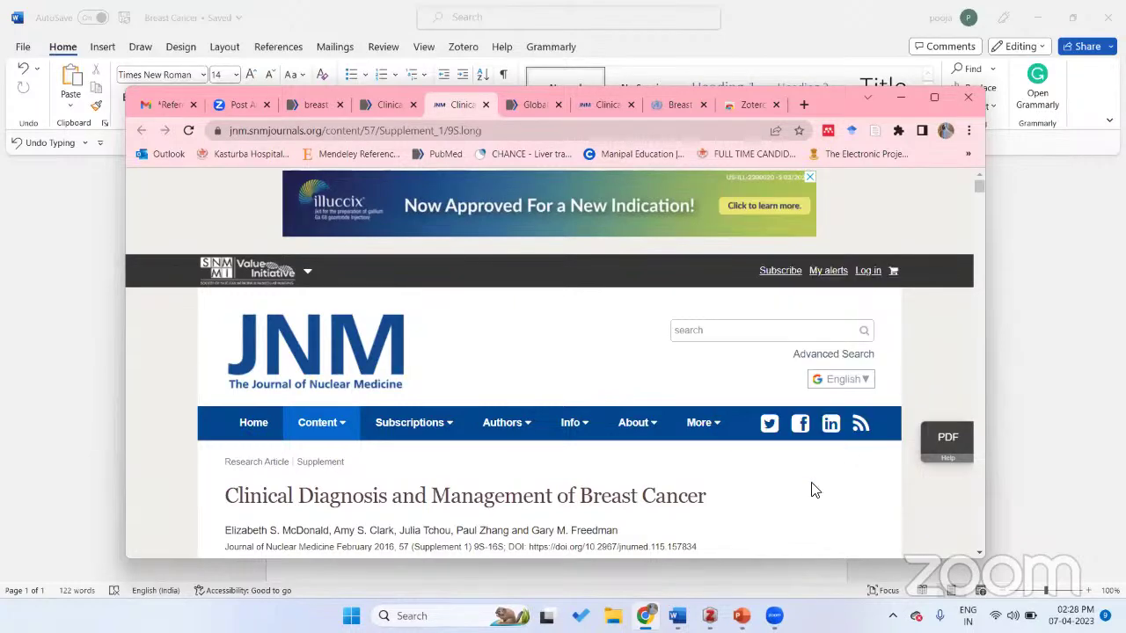
- Switch to Zotero and manually add a blank Journal Article item to the Breast cancer collection
left_click(709, 616)
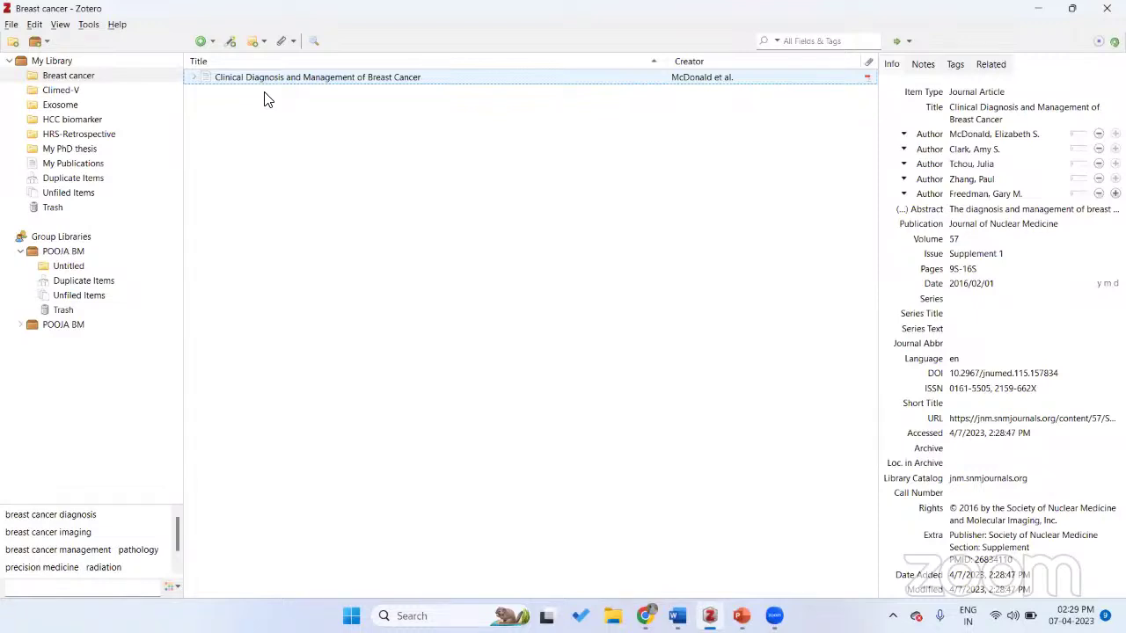
left_click(200, 42)
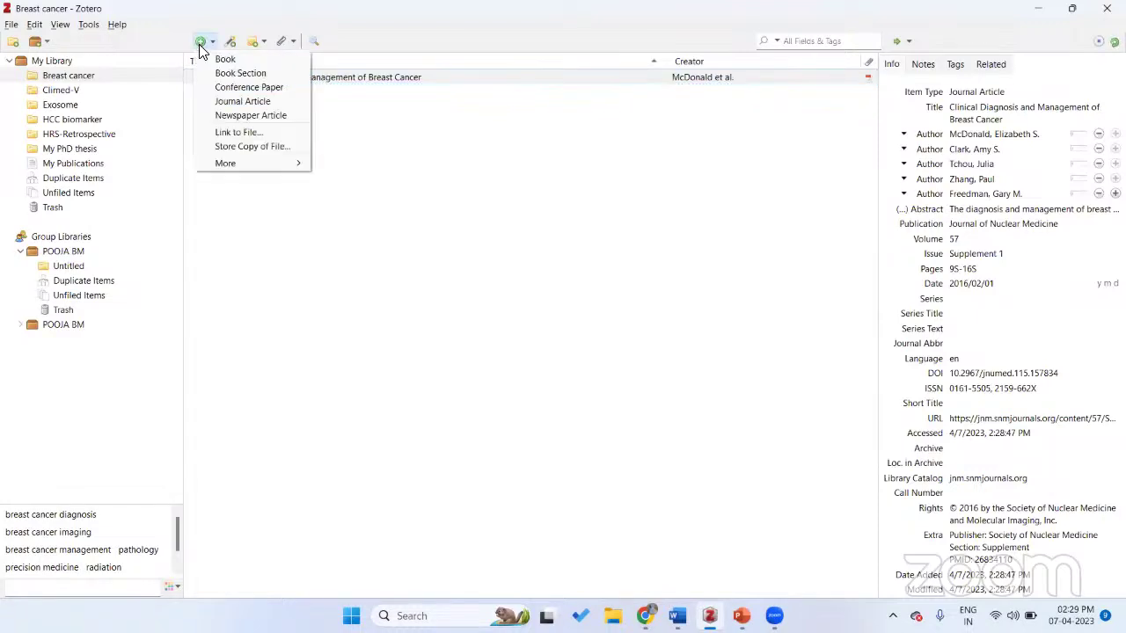
left_click(230, 107)
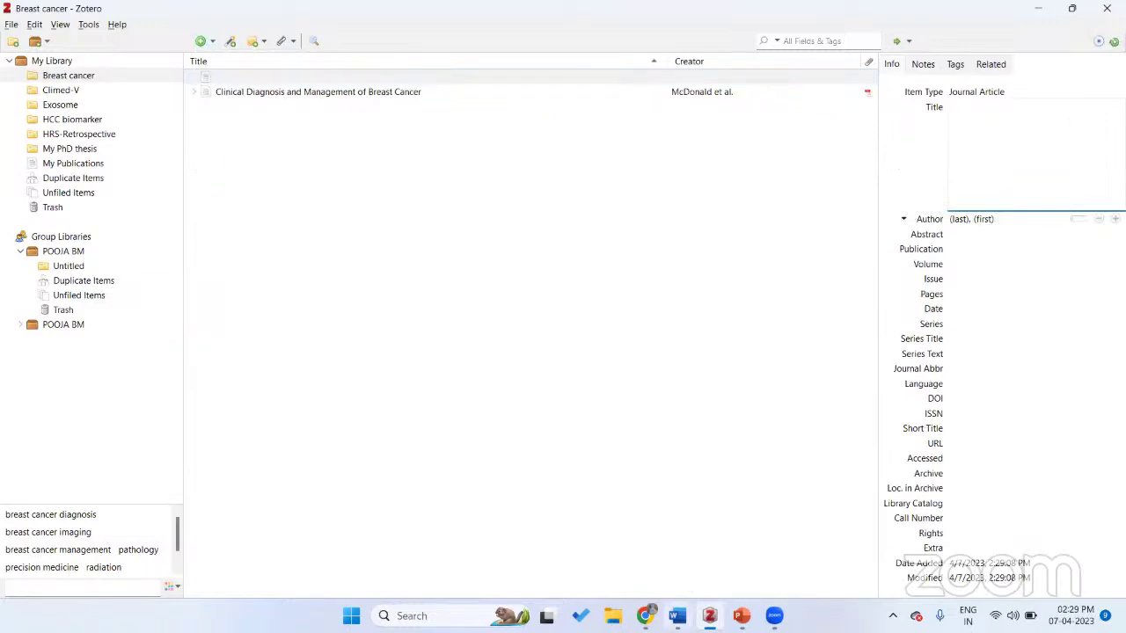
type("hgkwf")
key("BackSpace")
key("BackSpace")
key("BackSpace")
key("BackSpace")
key("BackSpace")
key("BackSpace")
key("BackSpace")
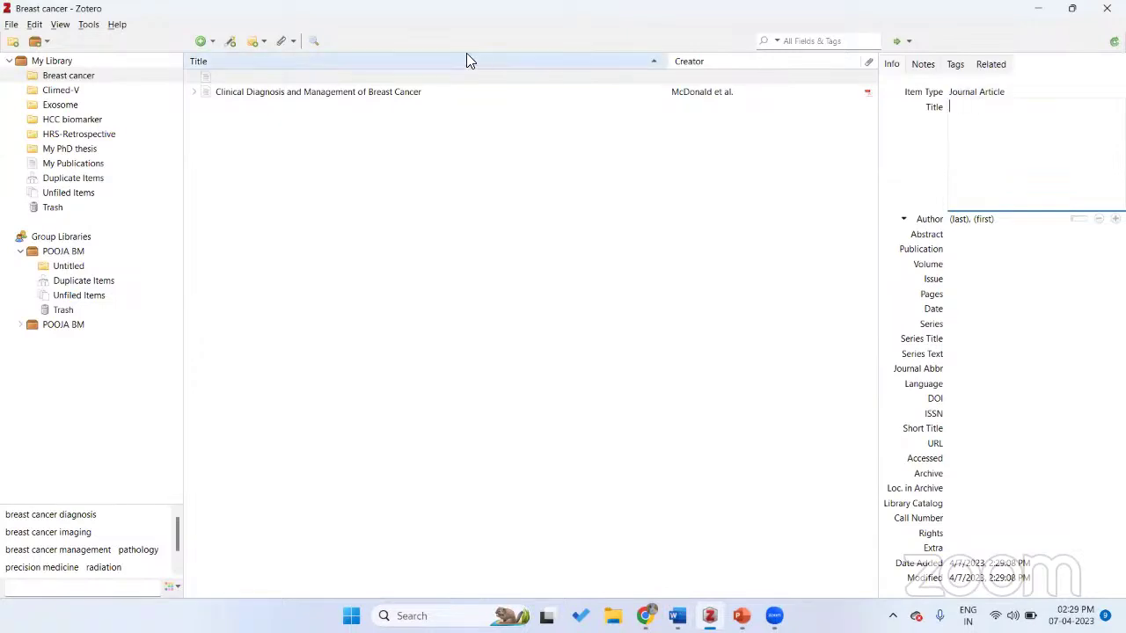
- Open Zotero's entry for adding items by identifier, and copy the Global Increase article's DOI 10.1155/2022/9605439 in Chrome
left_click(229, 44)
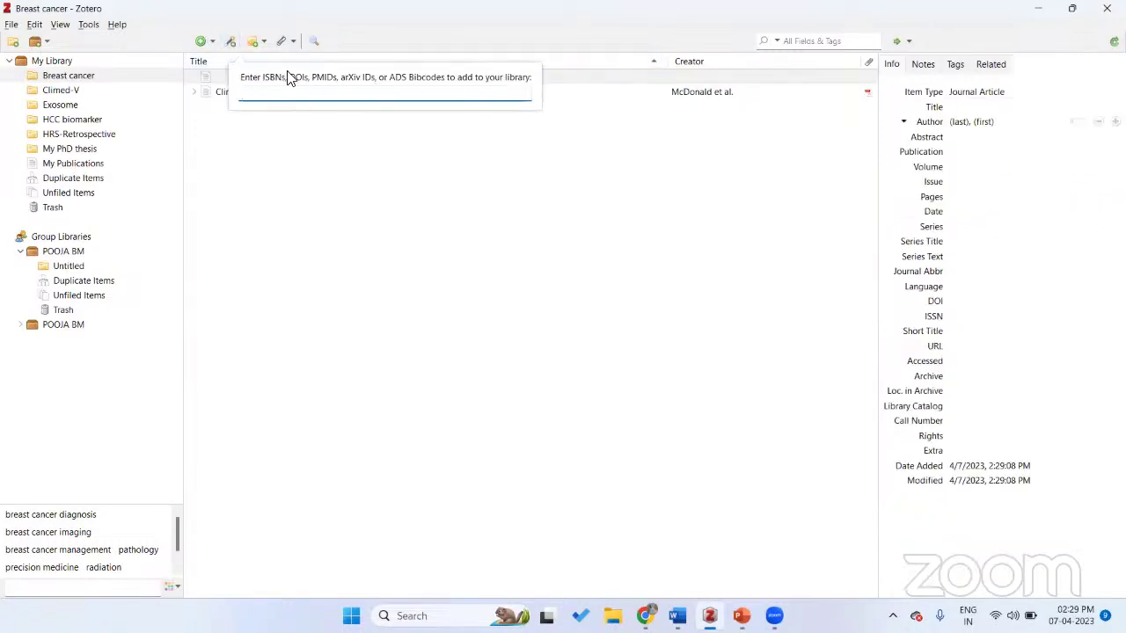
left_click(645, 615)
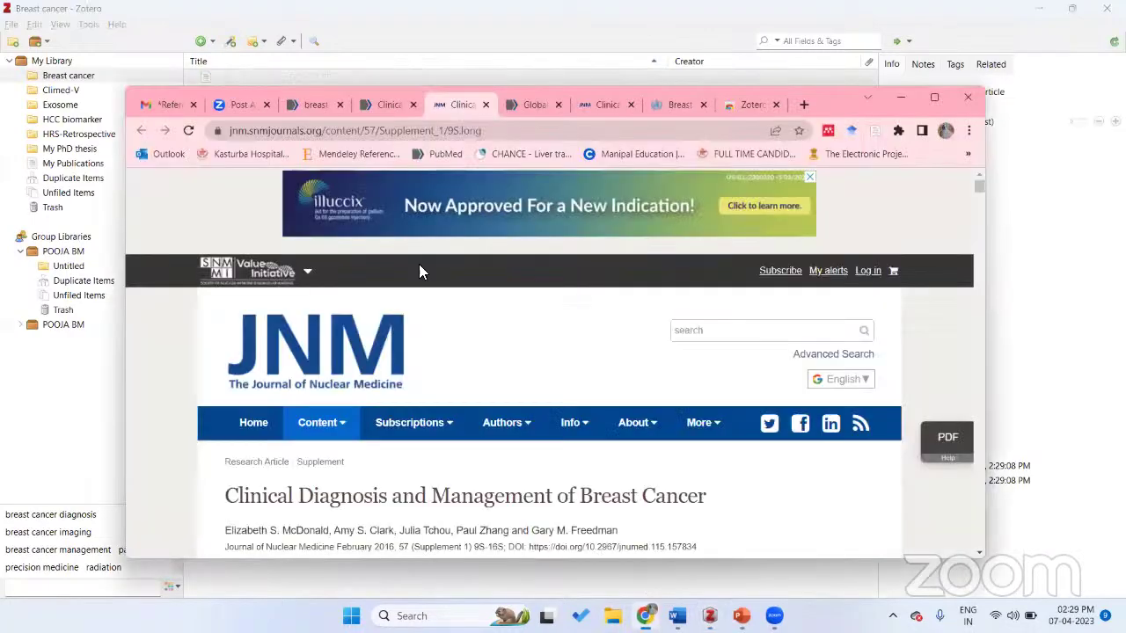
left_click(528, 111)
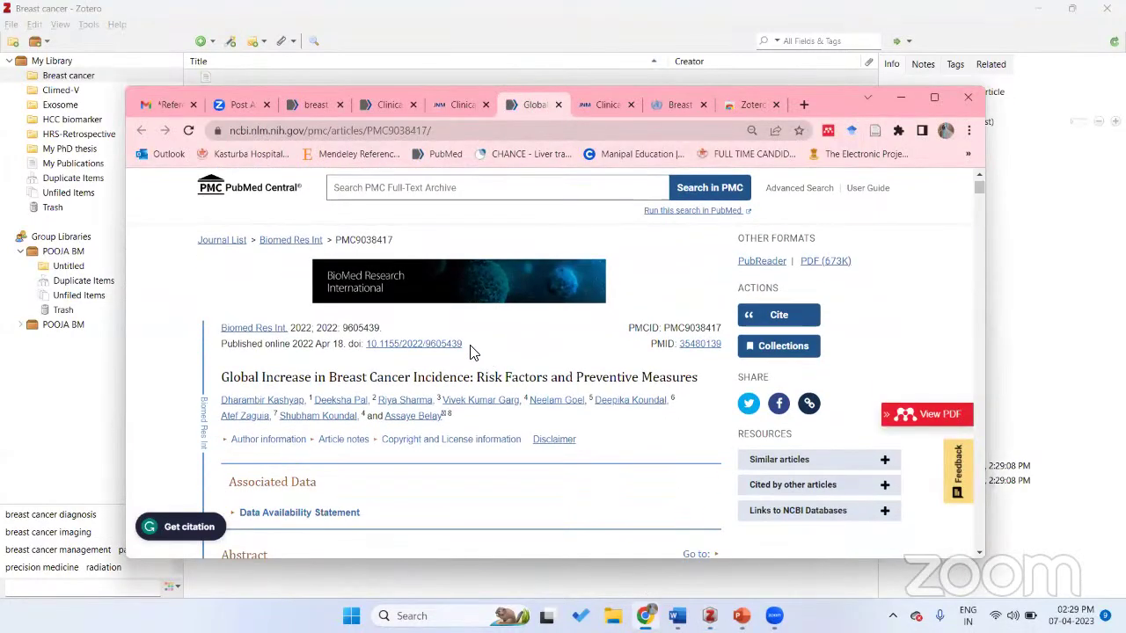
left_click_drag(464, 344, 370, 344)
key("ctrl+c")
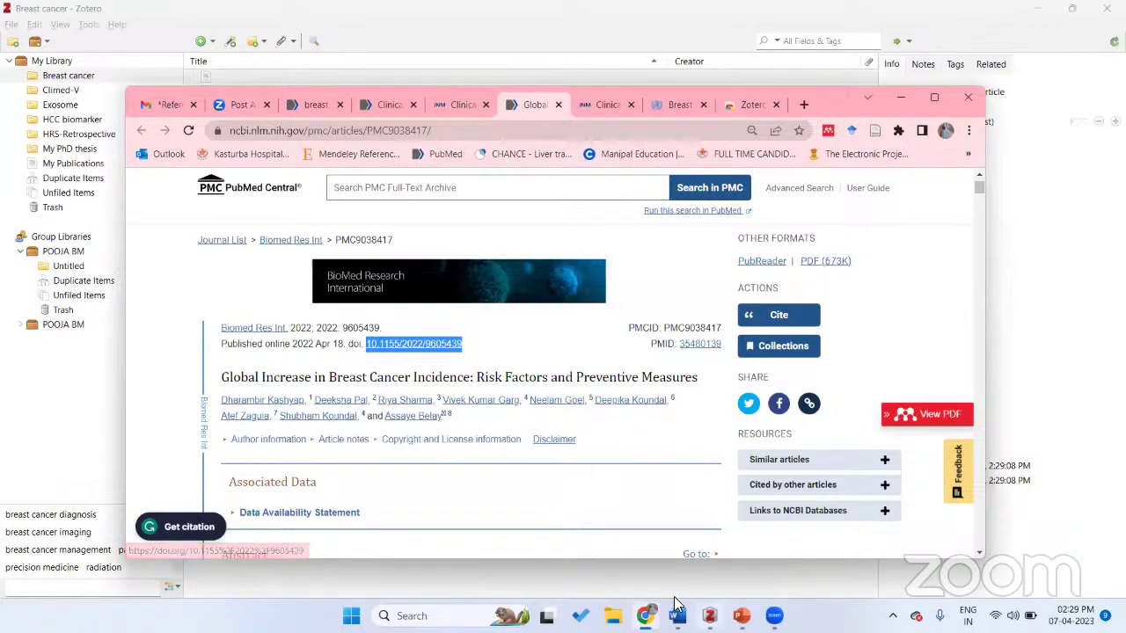
- Switch to Zotero, add the item with DOI 10.1155/2022/9605439 by identifier to the Breast cancer collection, and select it
left_click(709, 616)
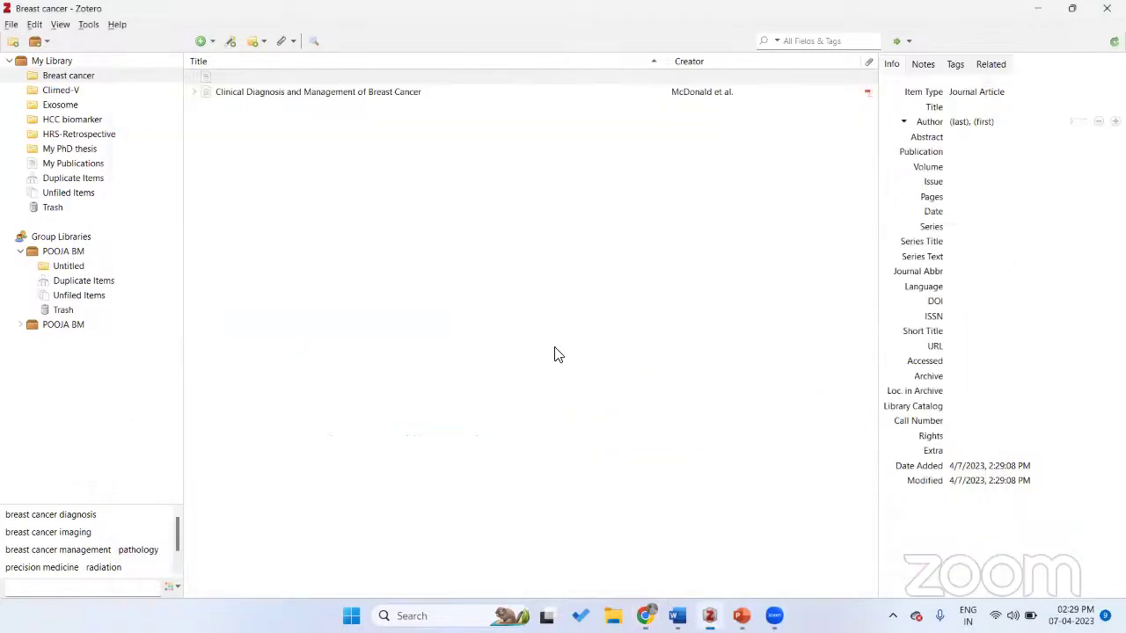
left_click(232, 40)
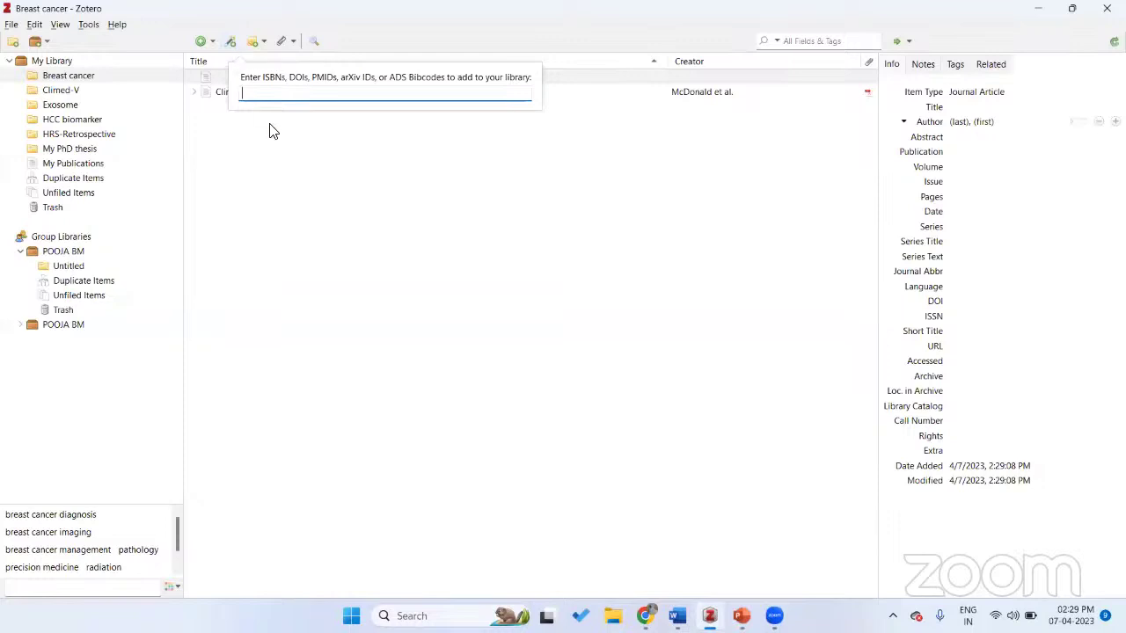
key("ctrl+v")
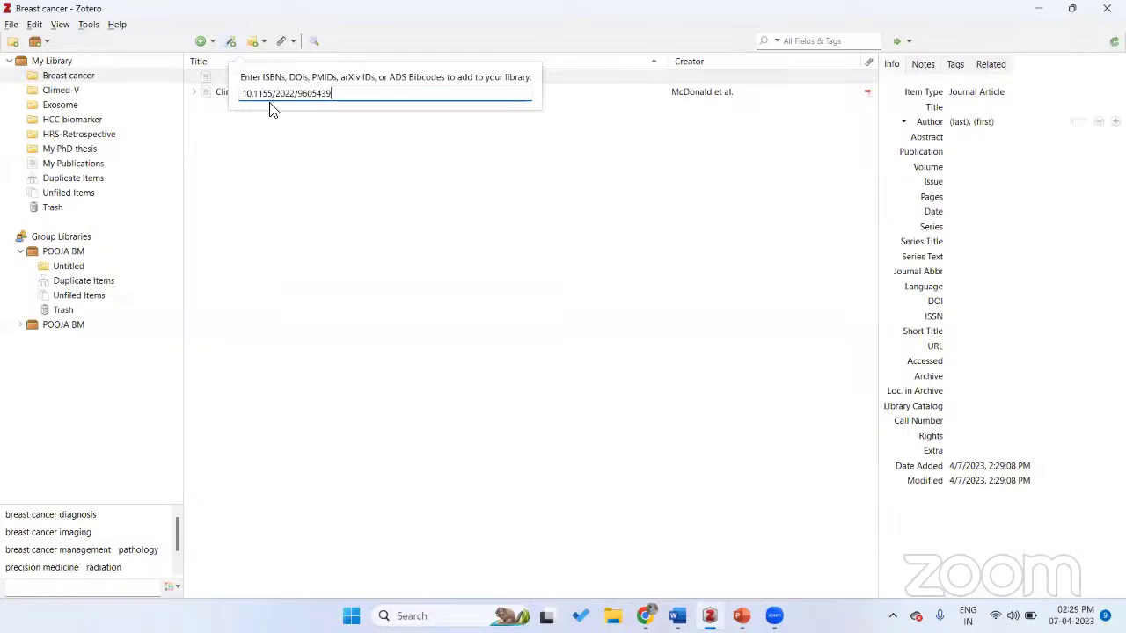
key("Return")
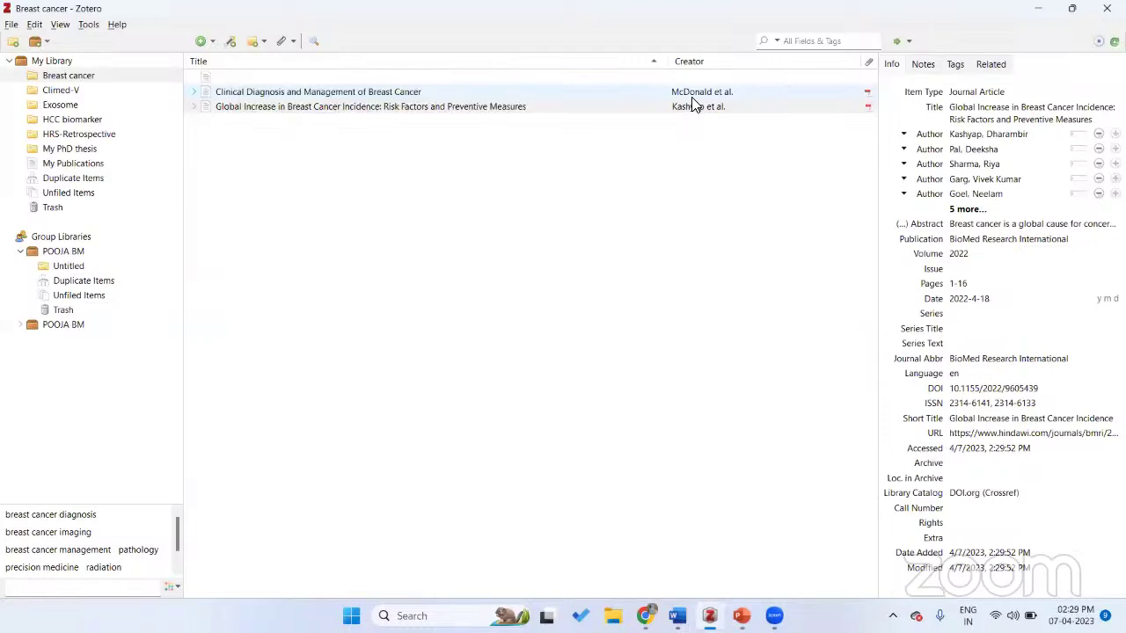
left_click(695, 110)
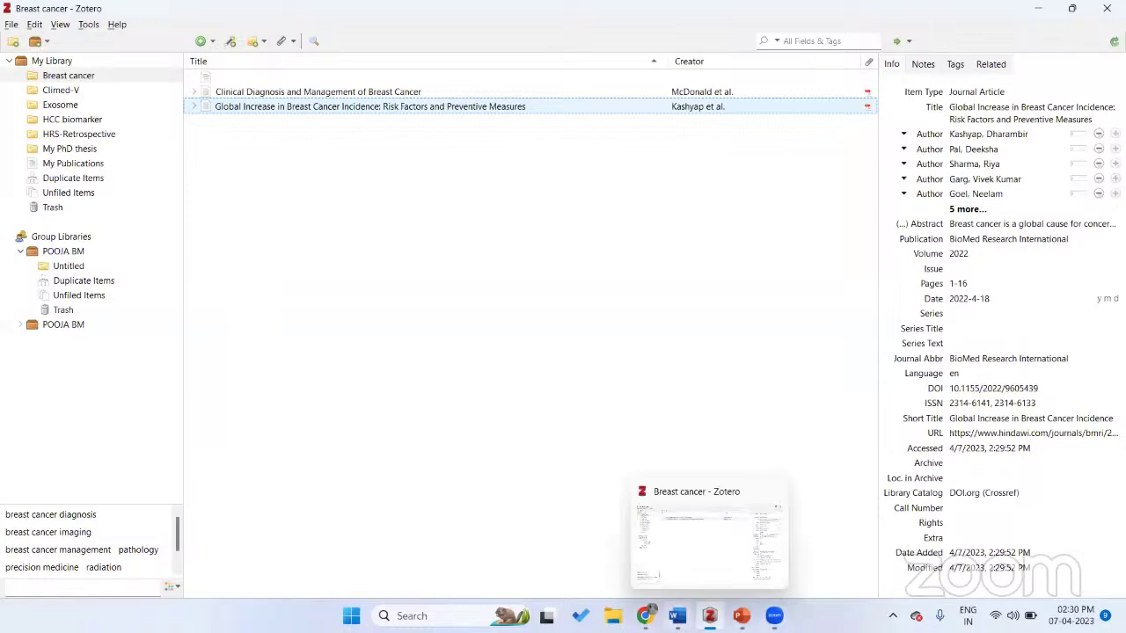
- Switch to Chrome and examine how the Zotero Connector recognises the Global Increase article and the Journal of Nuclear Medicine article page
left_click(645, 616)
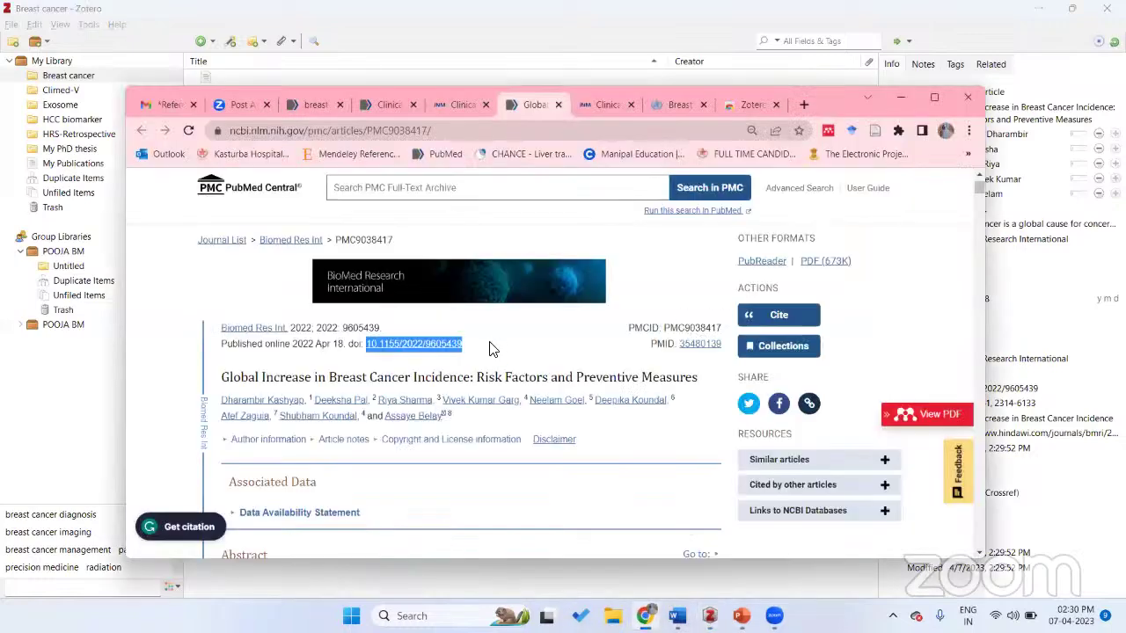
left_click(573, 70)
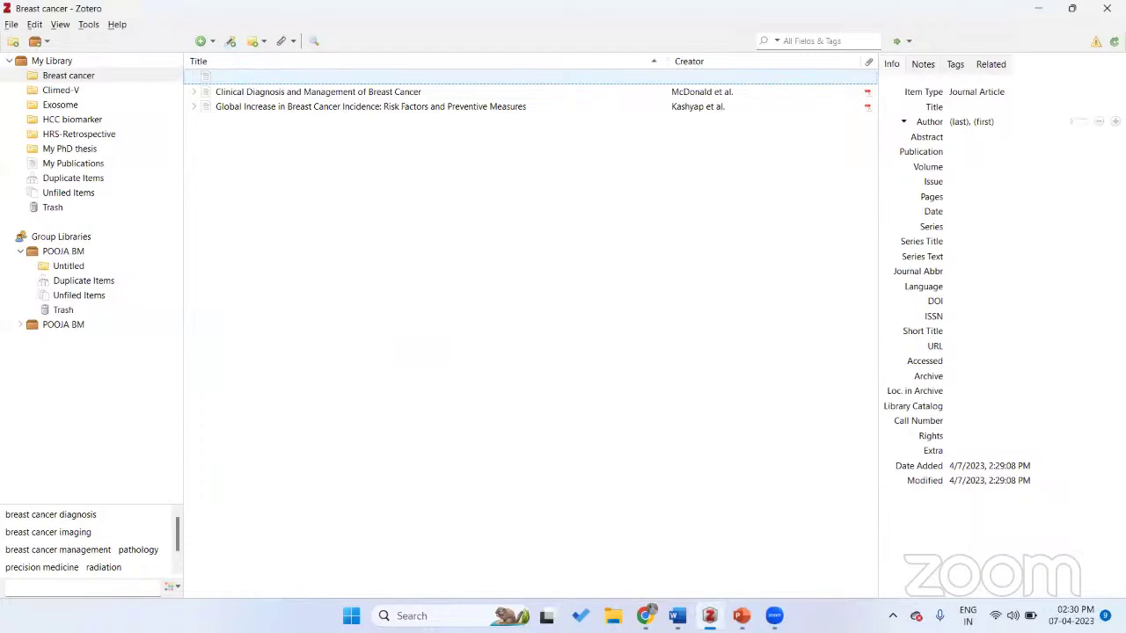
left_click(646, 615)
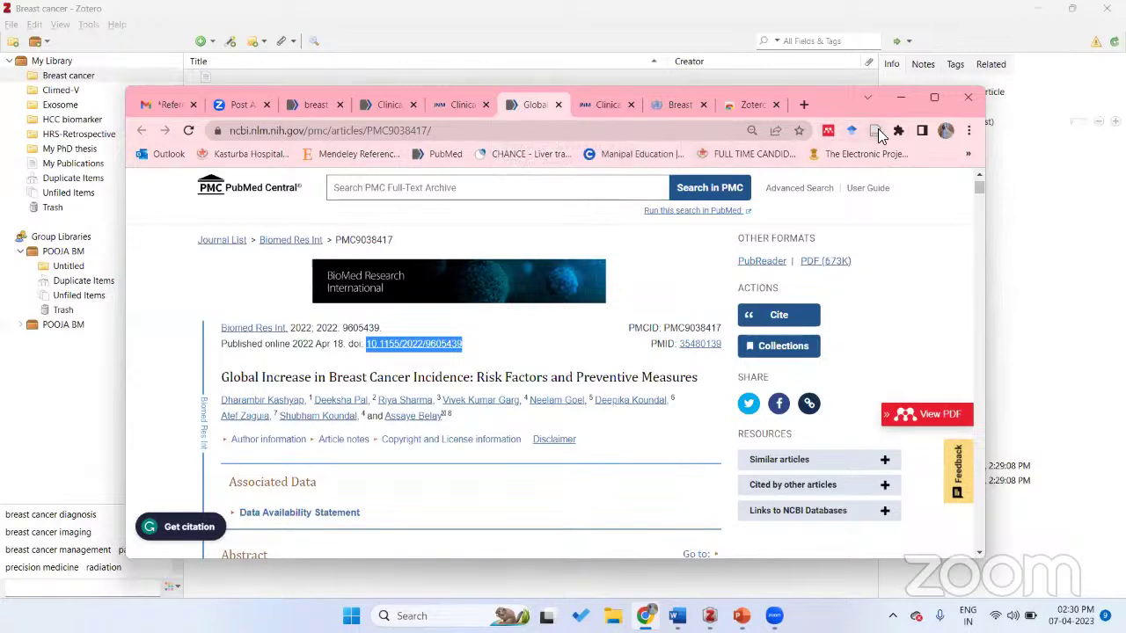
scroll(774, 280, "down", 1)
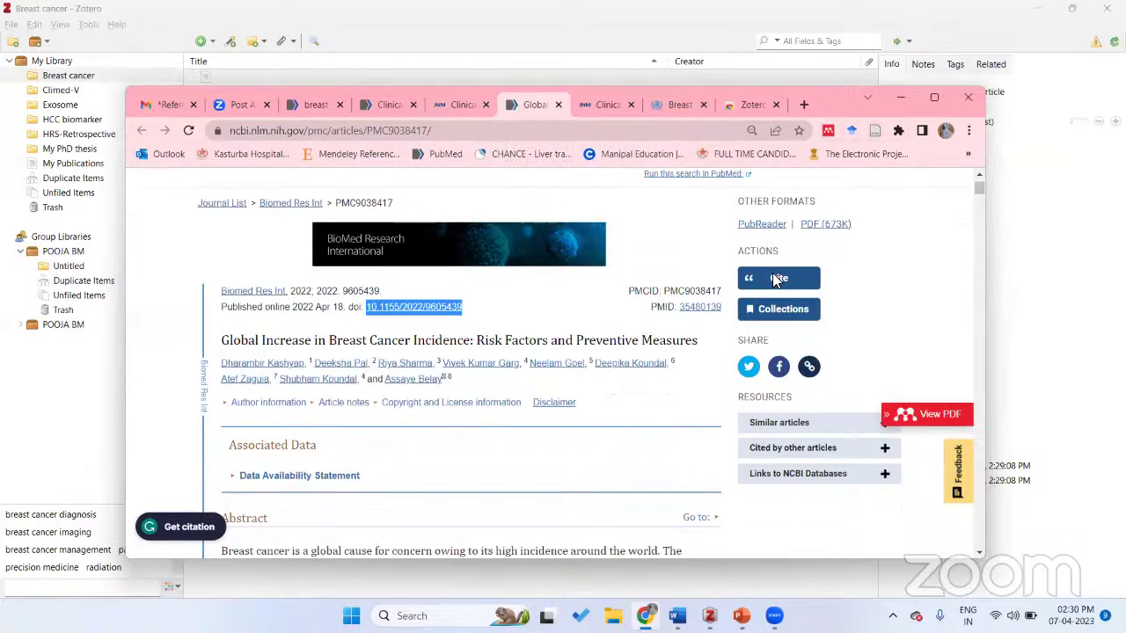
scroll(774, 279, "up", 2)
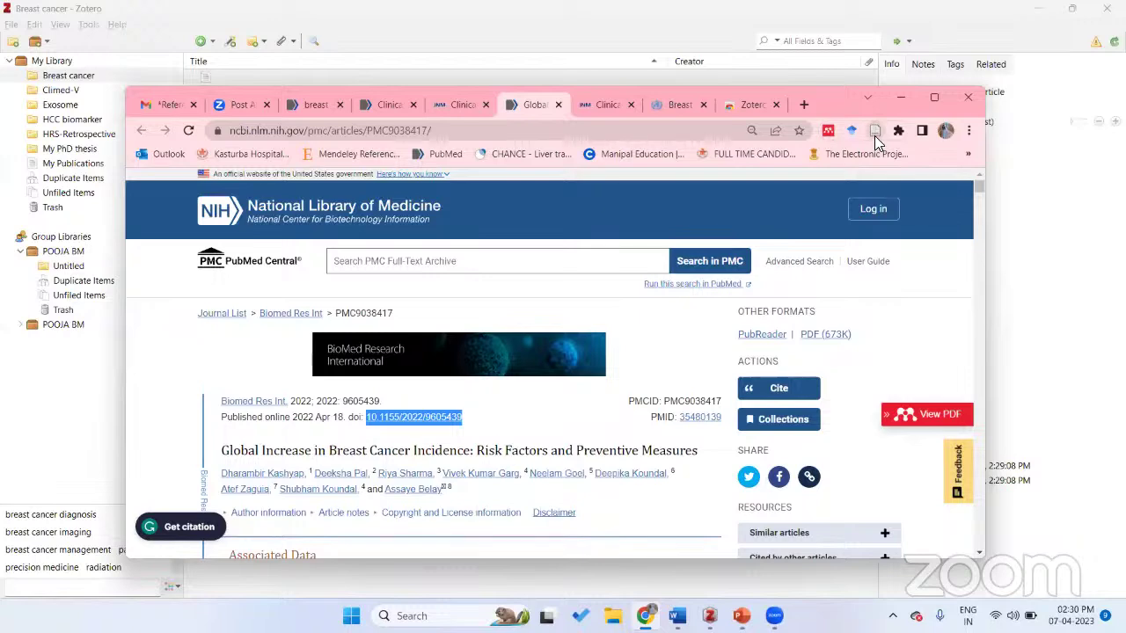
left_click(591, 99)
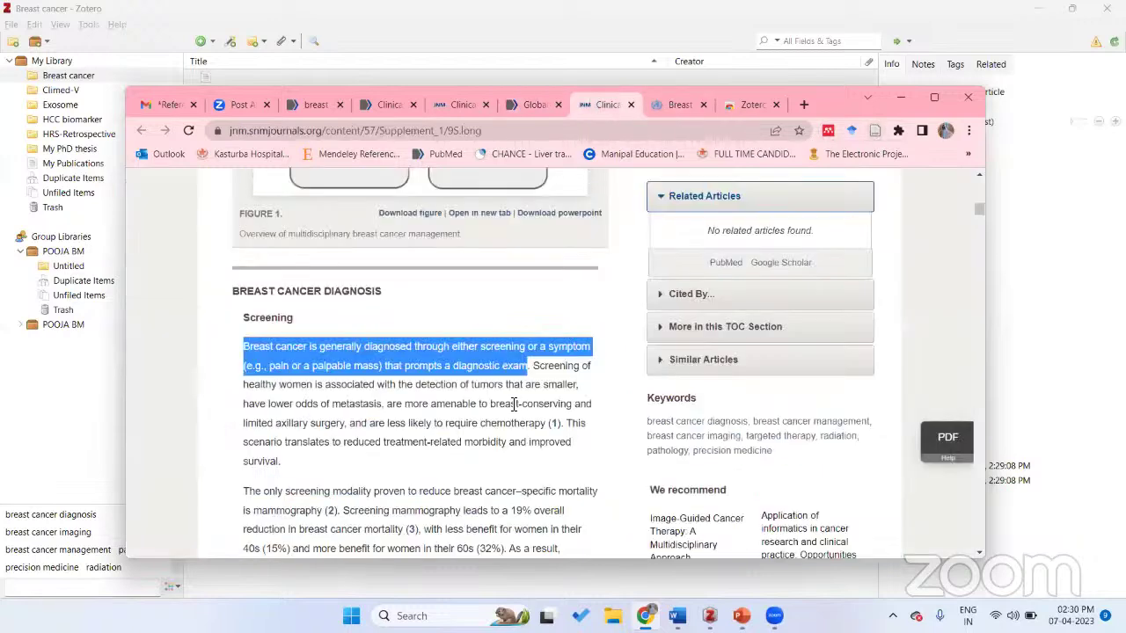
scroll(515, 409, "up", 2)
scroll(515, 409, "up", 10)
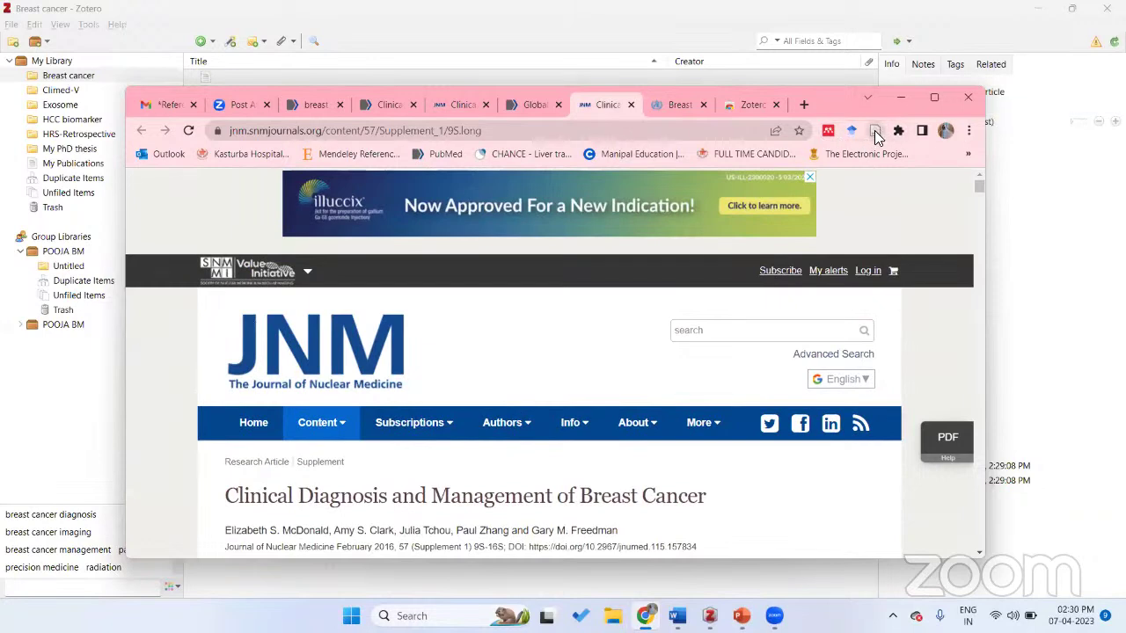
- Examine the WHO breast cancer fact sheet and its connector icon, down to the Scope of the problem section
left_click(666, 105)
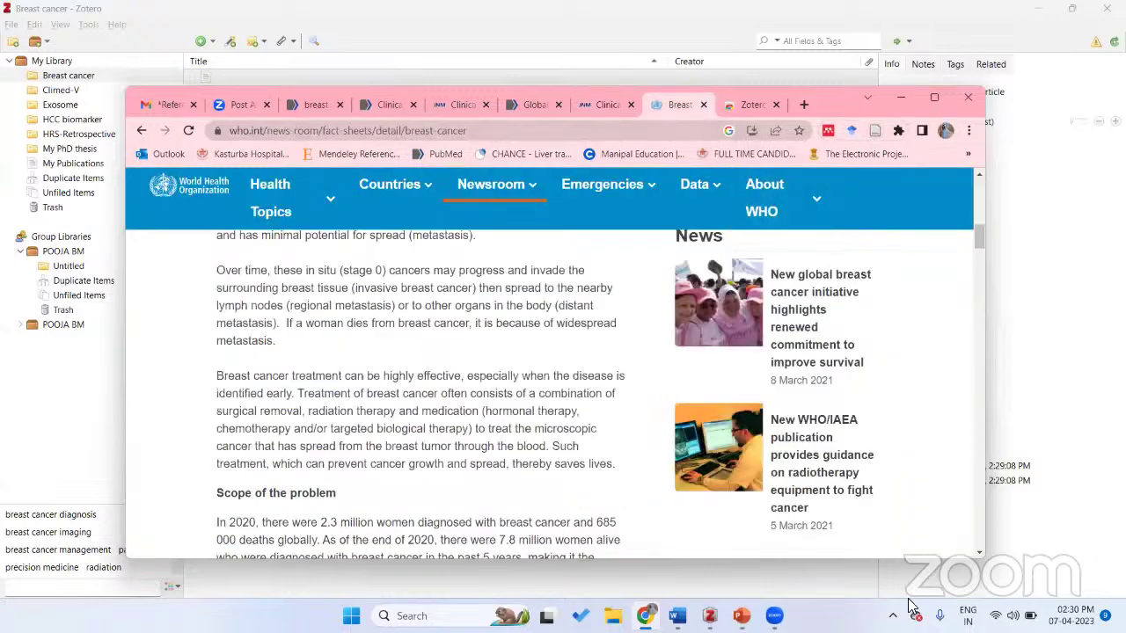
left_click_drag(883, 589, 883, 617)
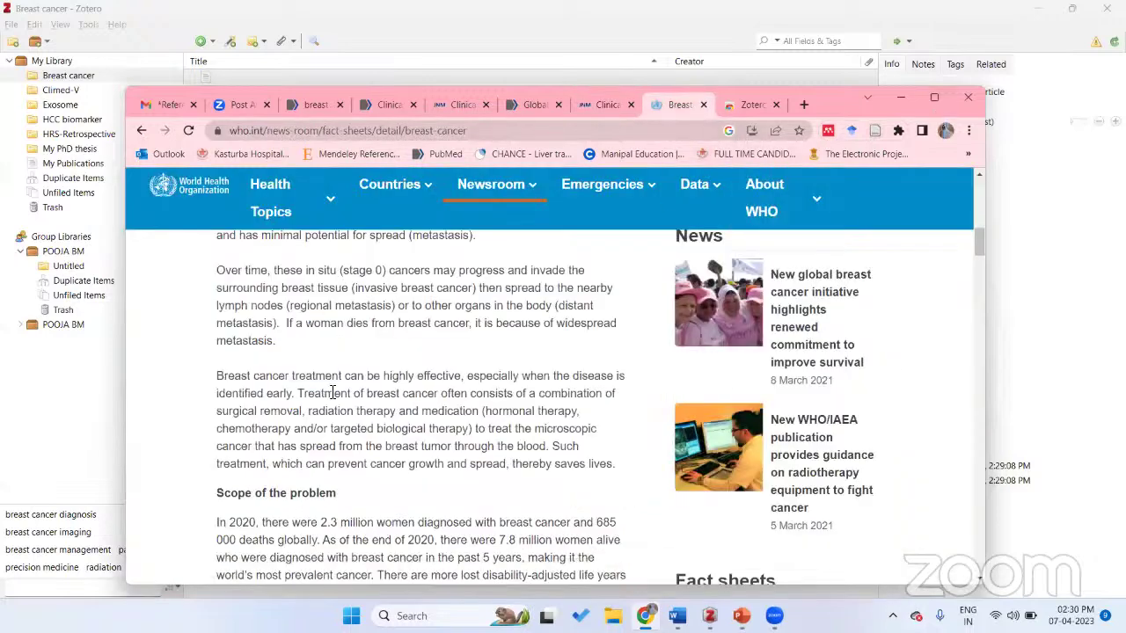
scroll(329, 395, "up", 10)
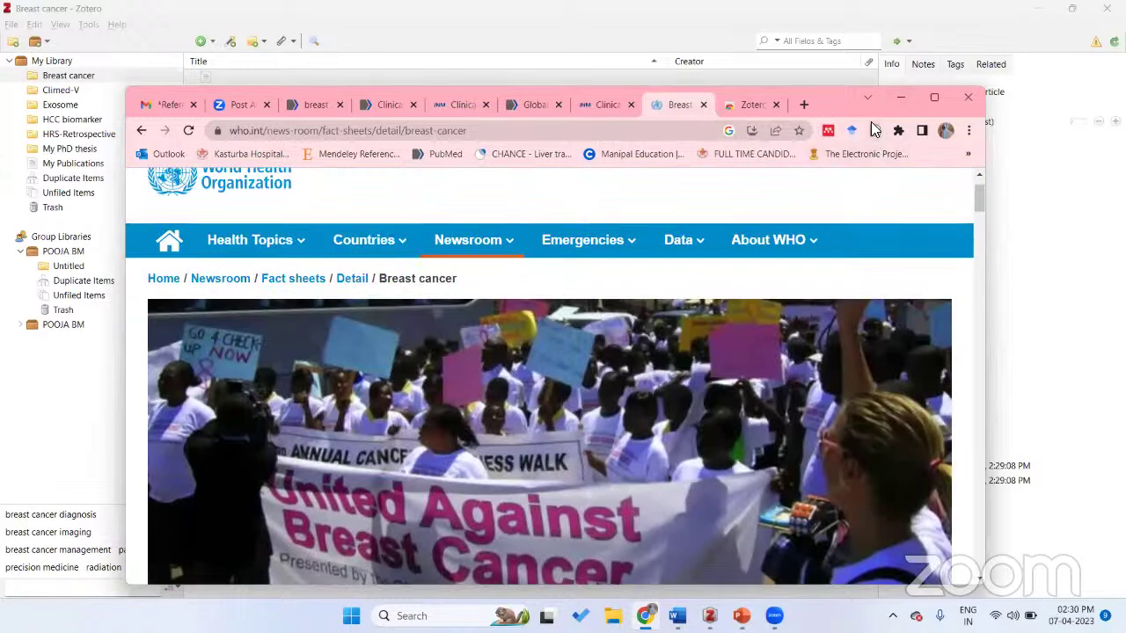
scroll(615, 338, "down", 1)
scroll(614, 339, "down", 12)
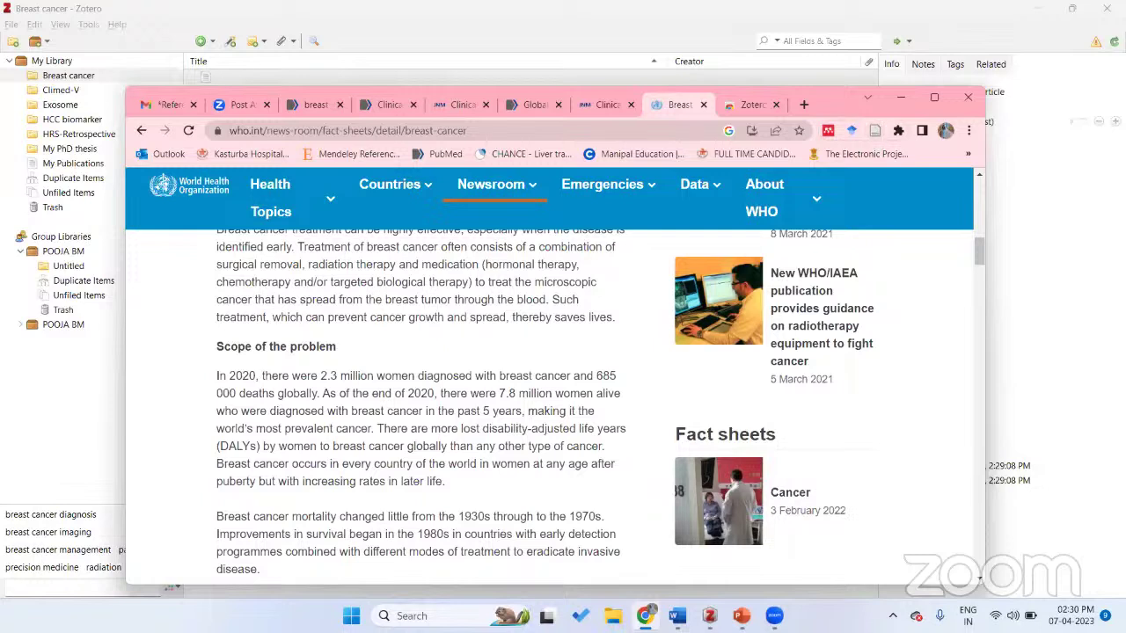
- Maximize the Chrome window and return to the WHO breast cancer fact sheet
key("alt+Tab")
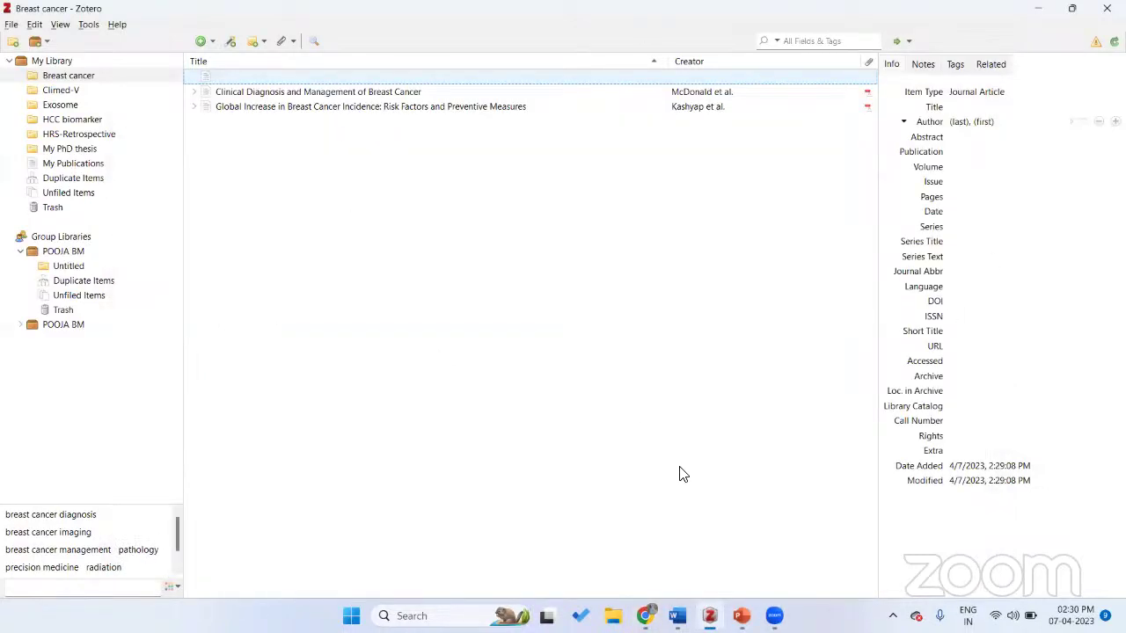
left_click(709, 613)
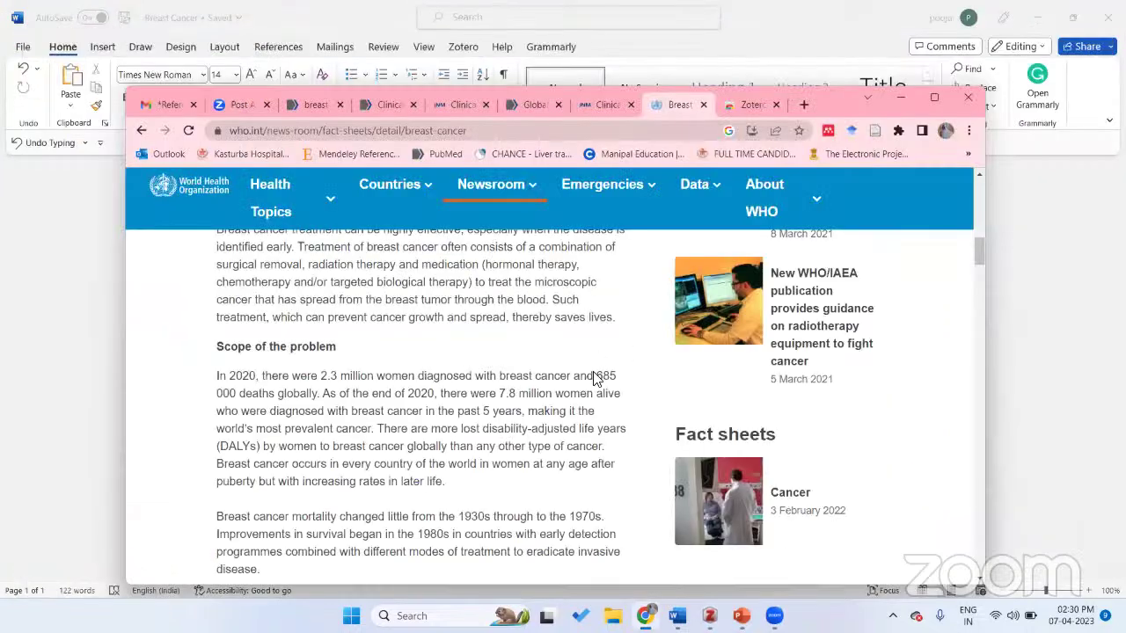
left_click(934, 96)
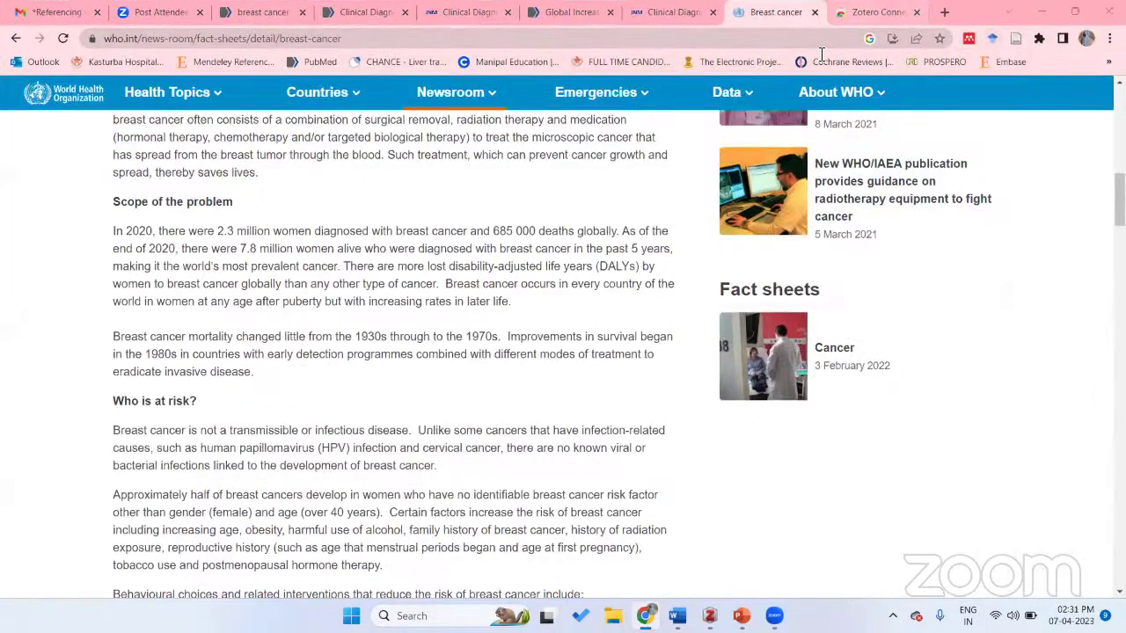
key("ctrl+Tab")
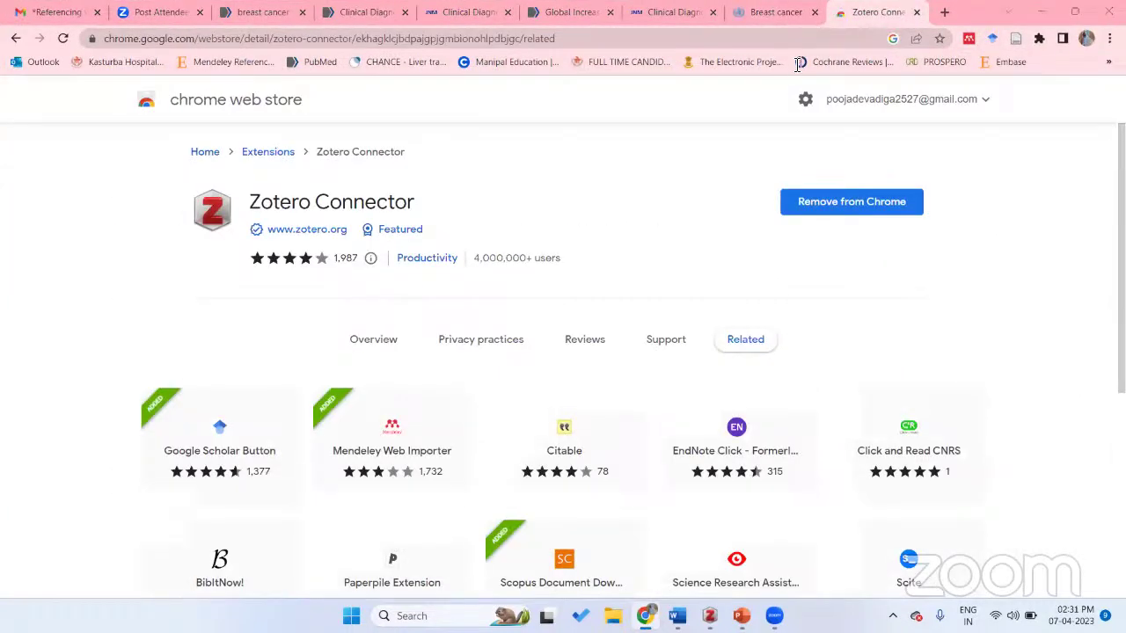
left_click(779, 13)
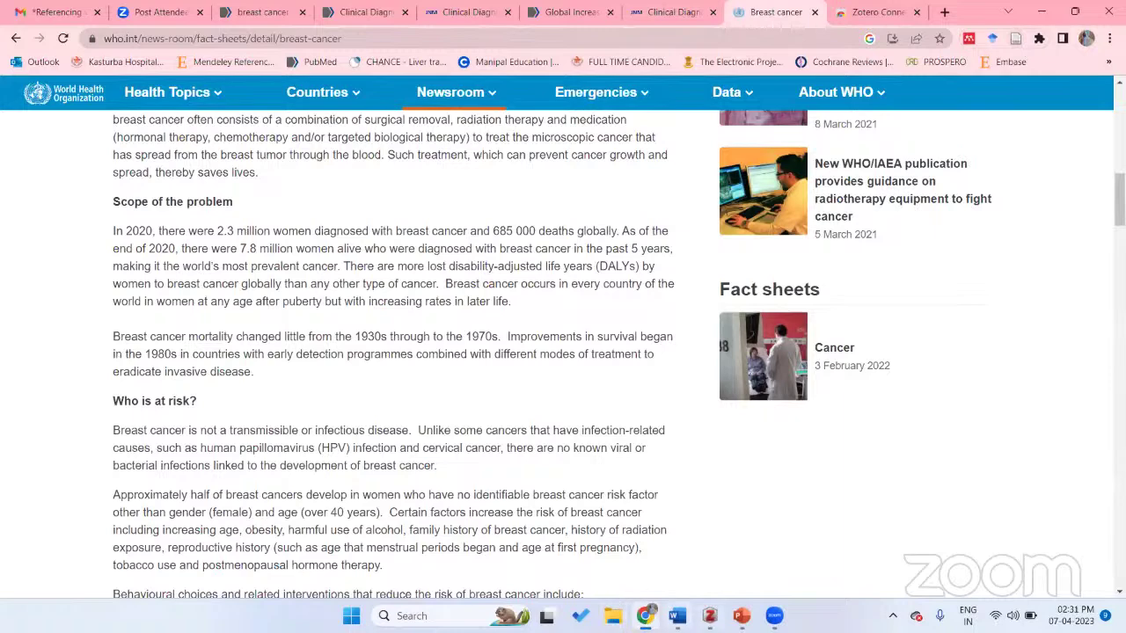
- Select the Breast cancer collection in Zotero and save the PubMed record of Clinical Diagnosis and Management of Breast Cancer there with the Zotero Connector
left_click(709, 616)
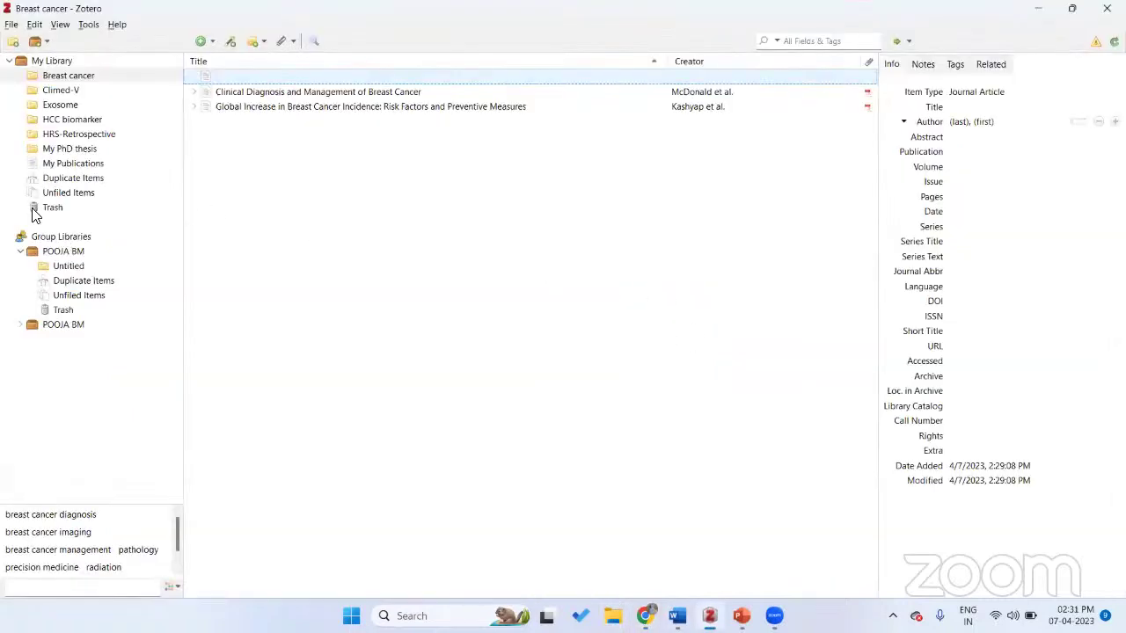
left_click(58, 80)
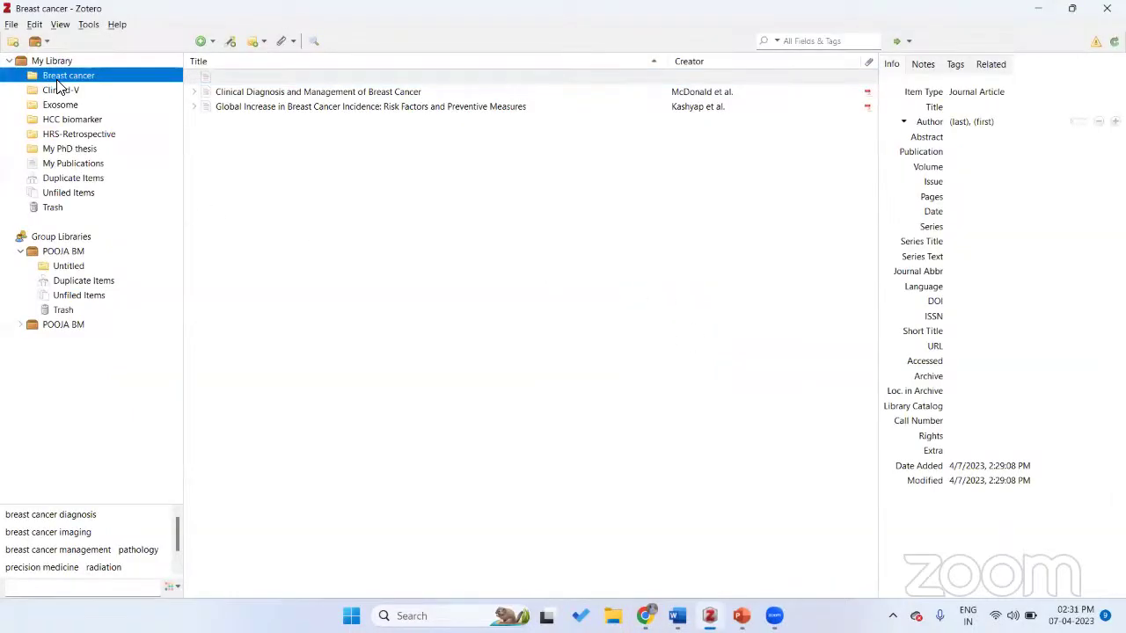
left_click(369, 223)
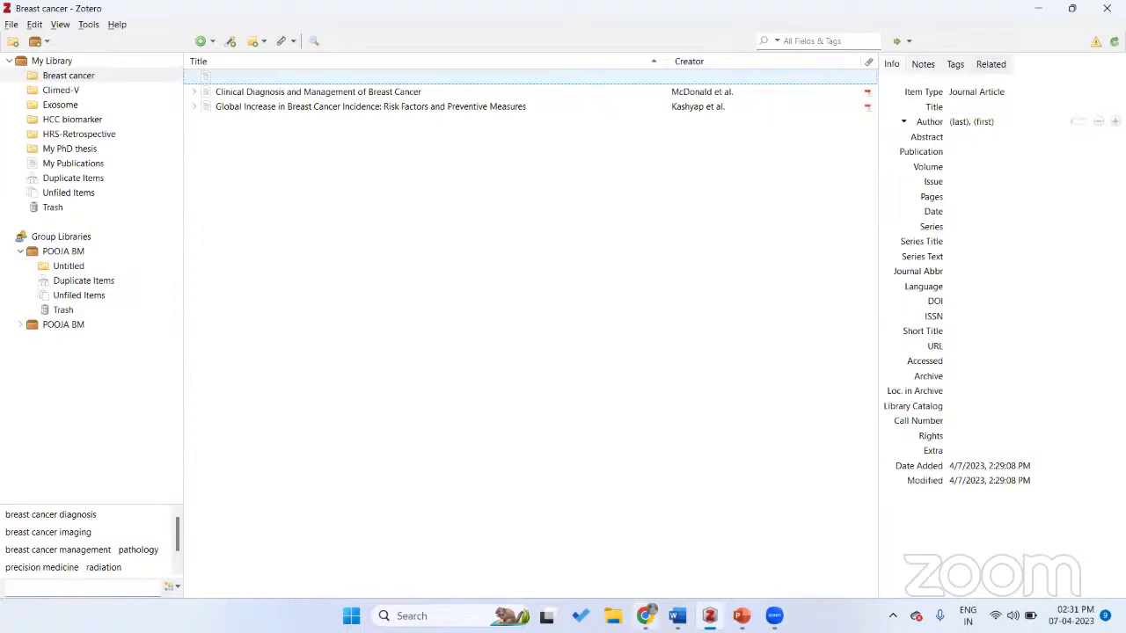
left_click(644, 616)
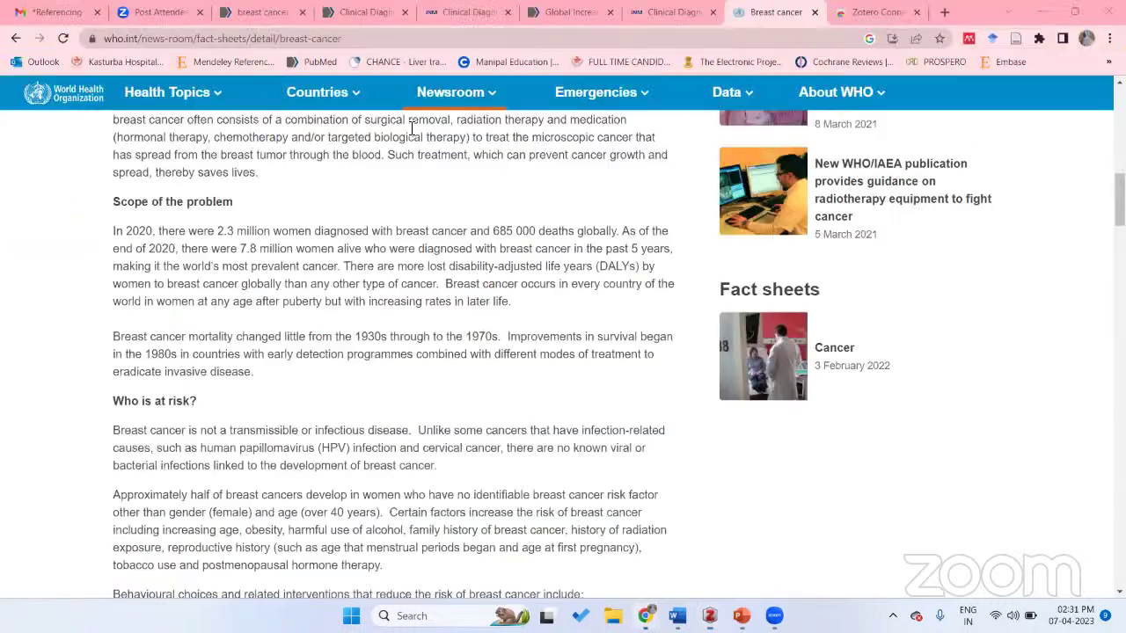
left_click(370, 15)
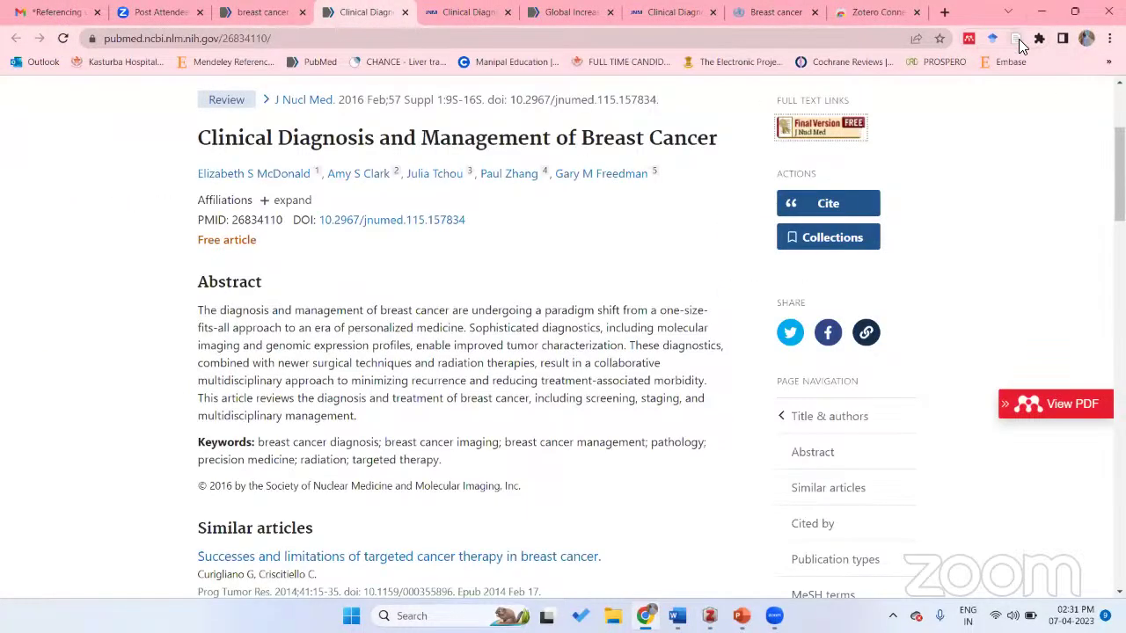
left_click(1018, 39)
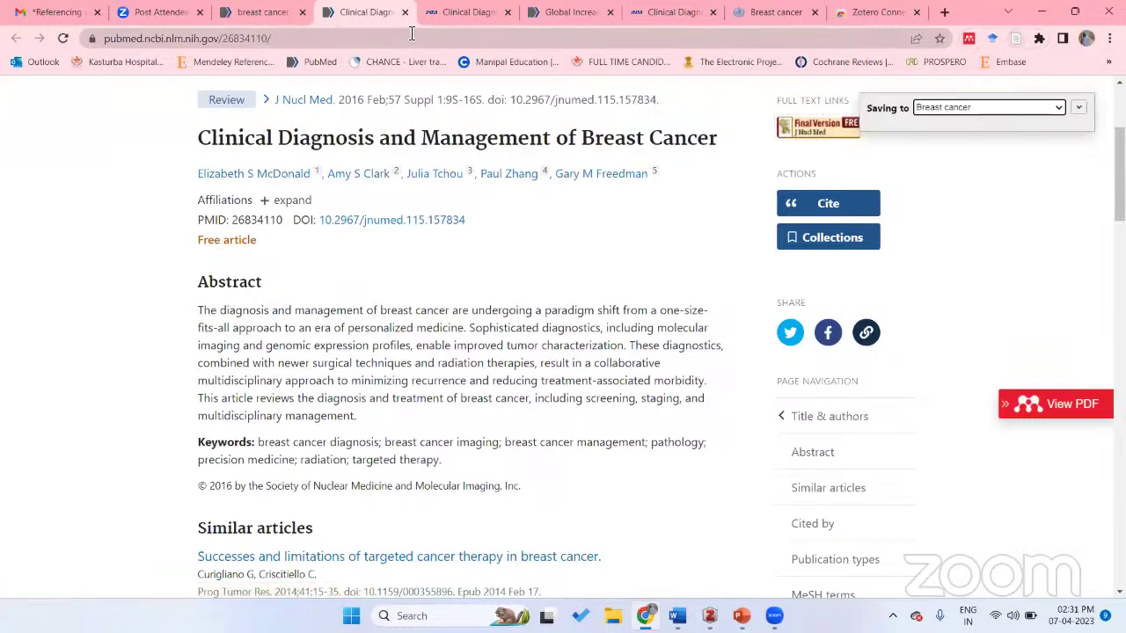
- Run the Zotero Connector on the Journal of Nuclear Medicine article page and confirm Breast cancer as the destination collection
key("ctrl+Tab")
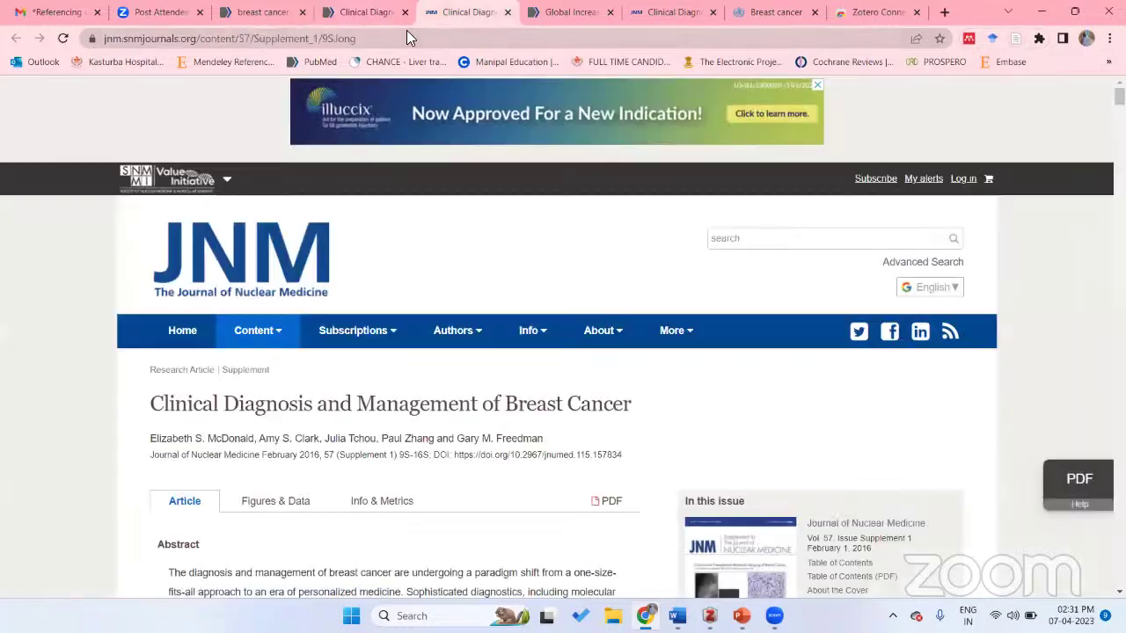
left_click(1013, 41)
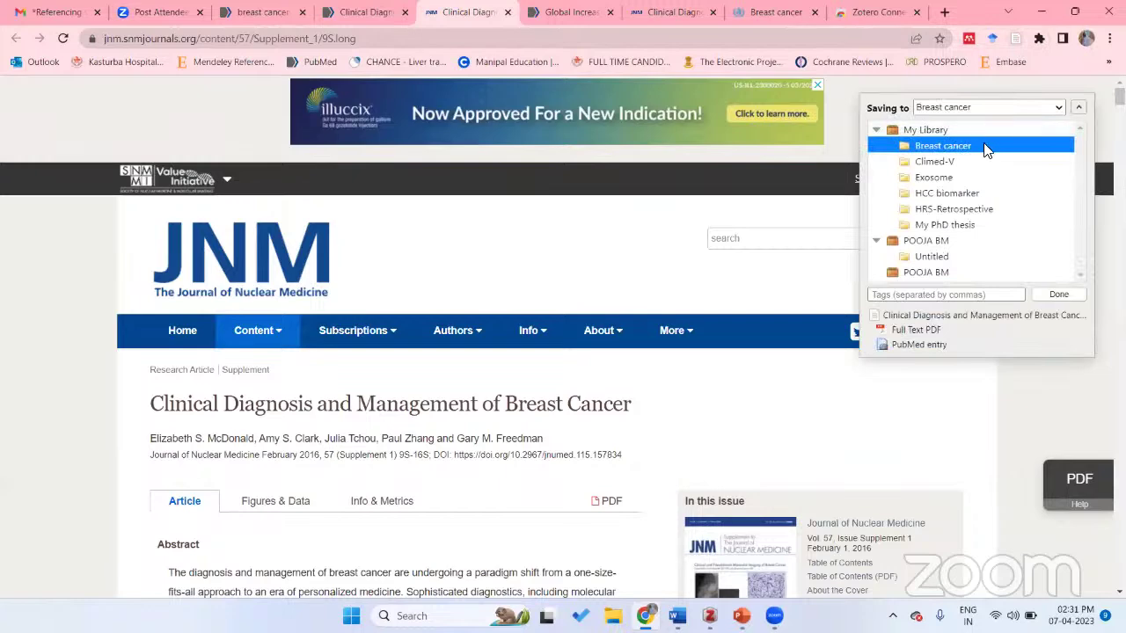
left_click(1073, 293)
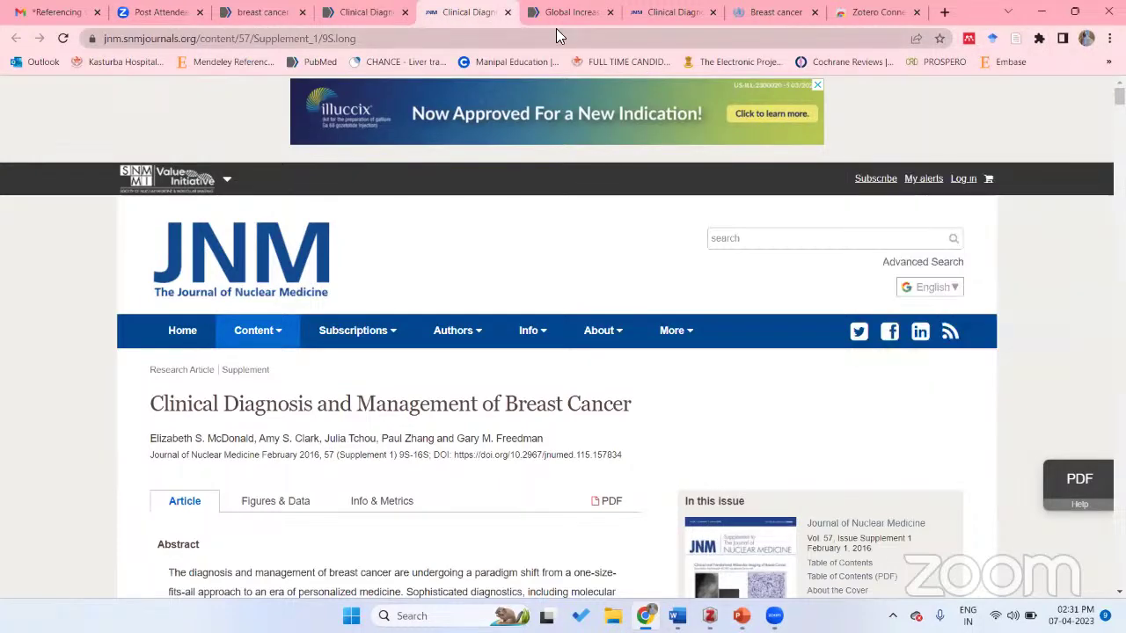
- Look through the remaining article and WHO pages, check the Breast cancer collection's items in Zotero, and minimize Zotero
left_click(555, 22)
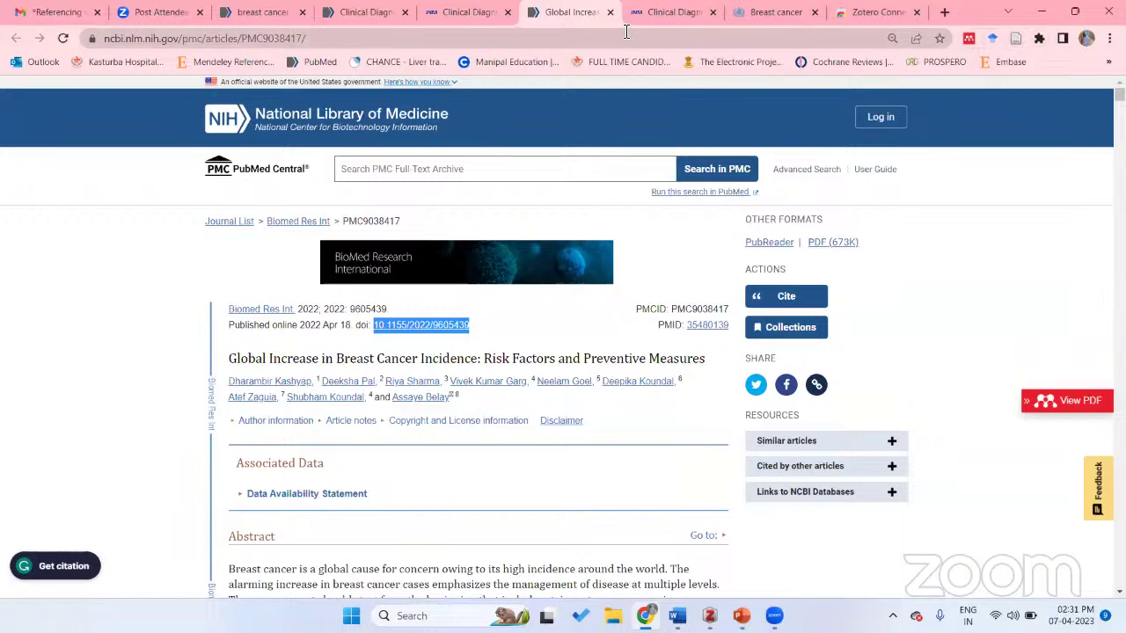
left_click(677, 17)
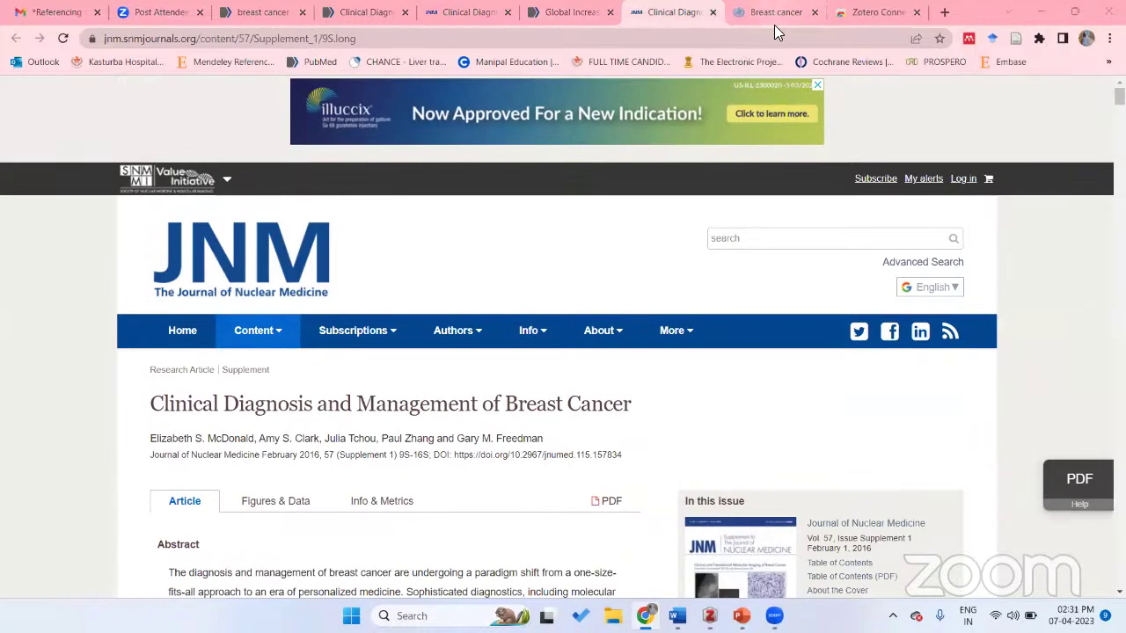
left_click(774, 14)
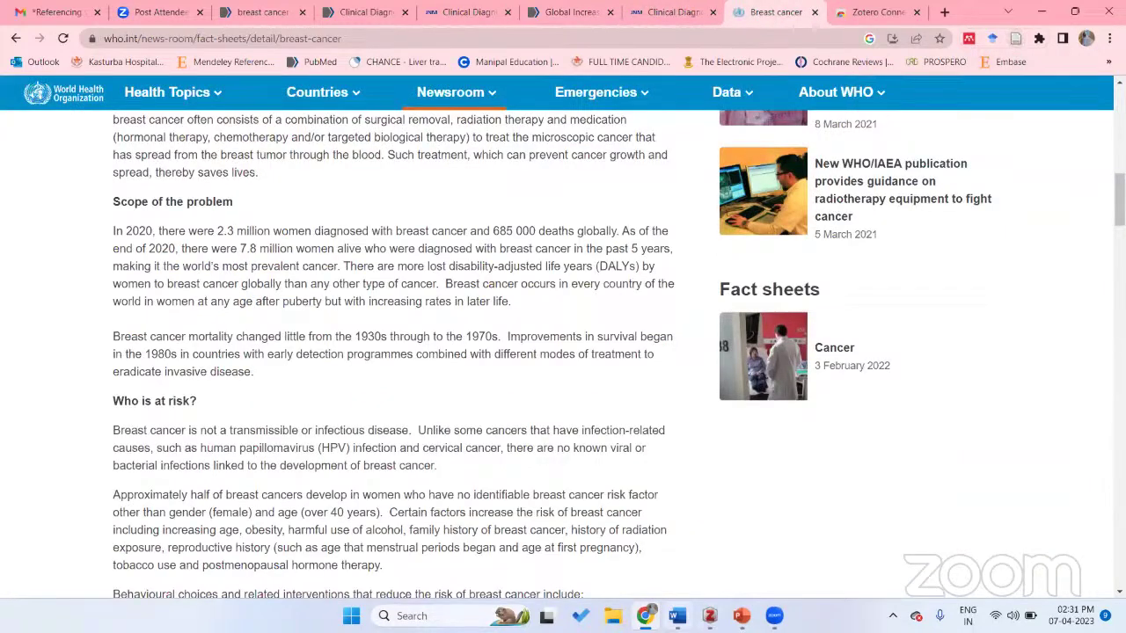
left_click(709, 616)
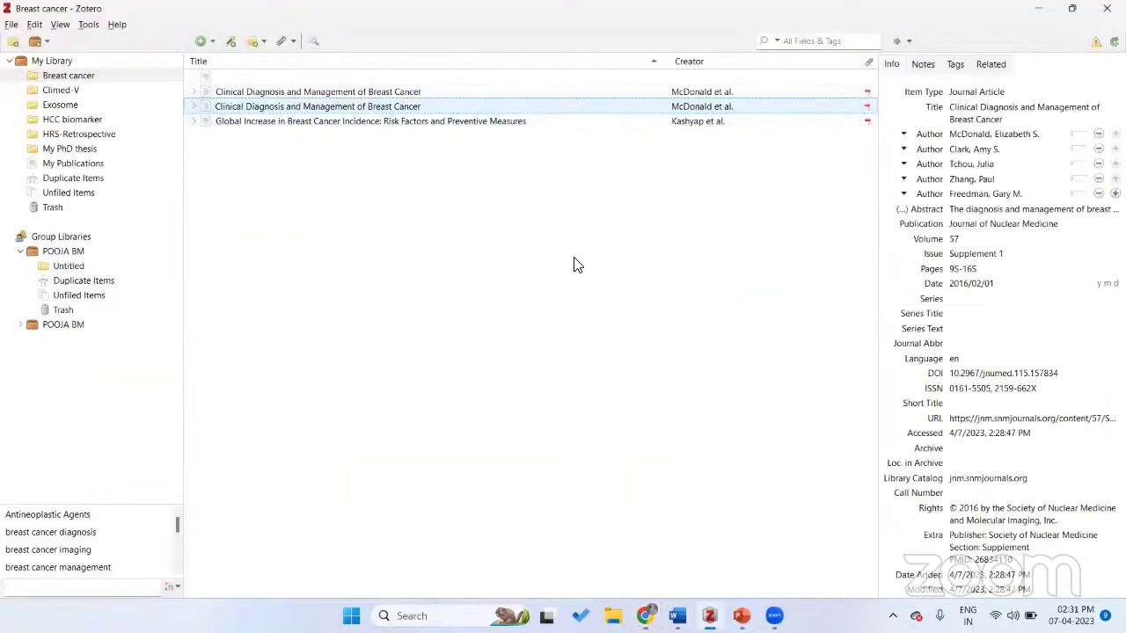
left_click(1039, 8)
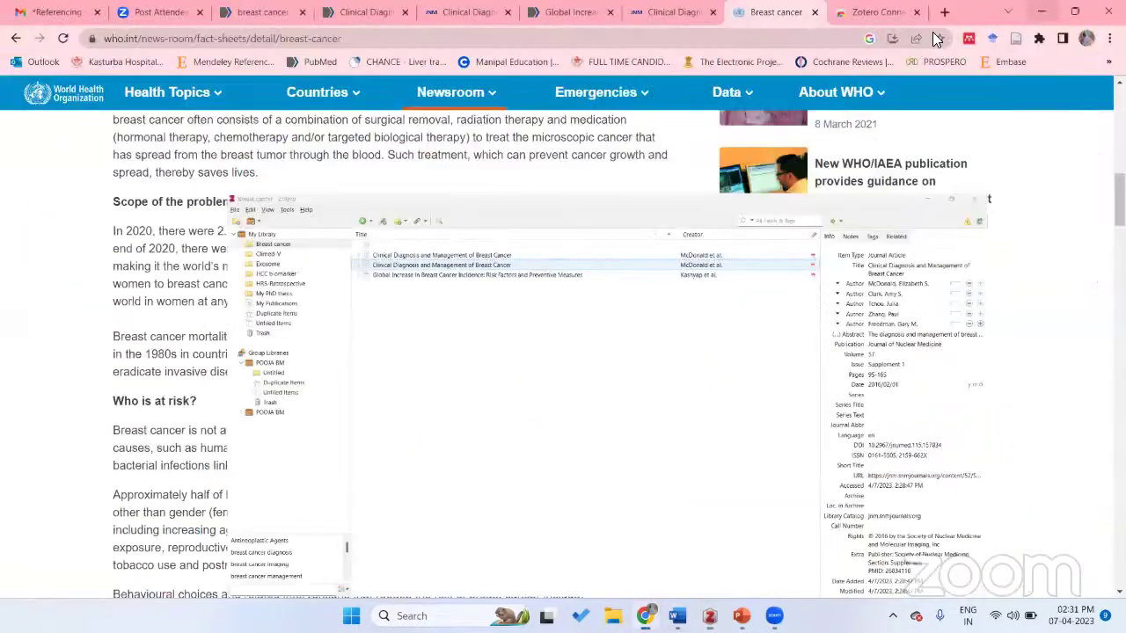
- Leave the browser and the Word document, switch to Zotero and select the Breast cancer collection as the save destination
left_click(1039, 7)
left_click(723, 300)
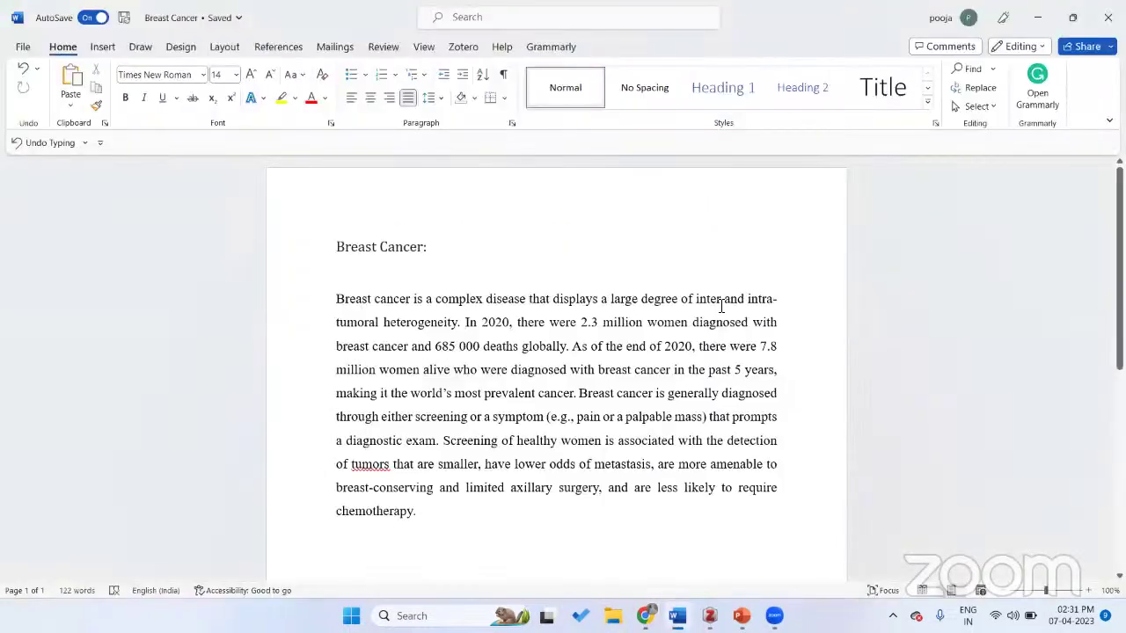
left_click(709, 615)
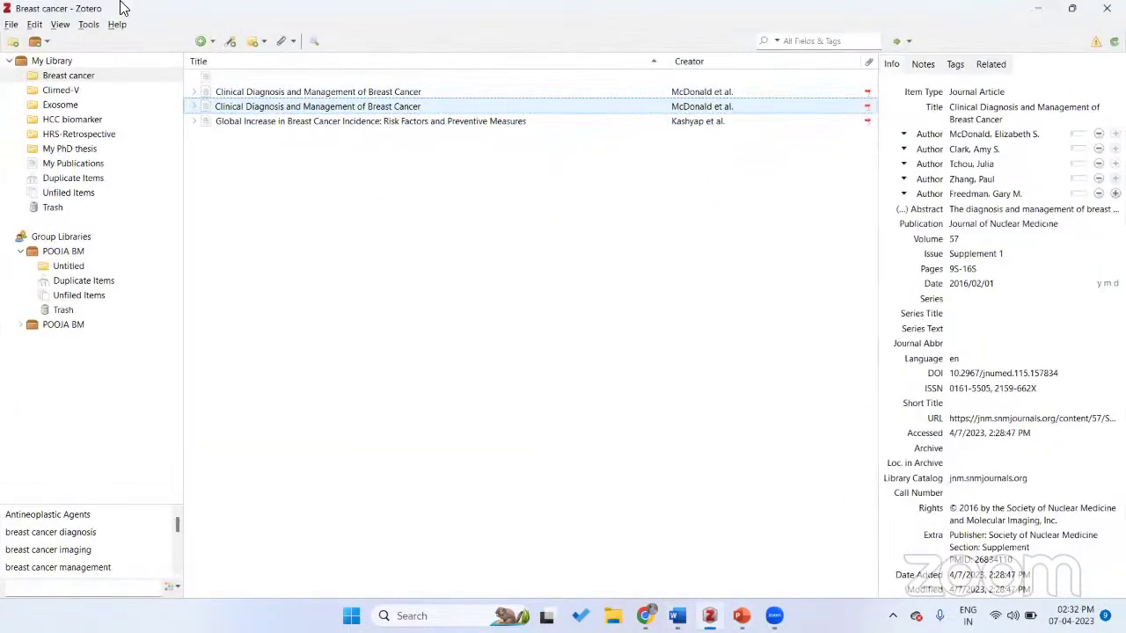
left_click(68, 78)
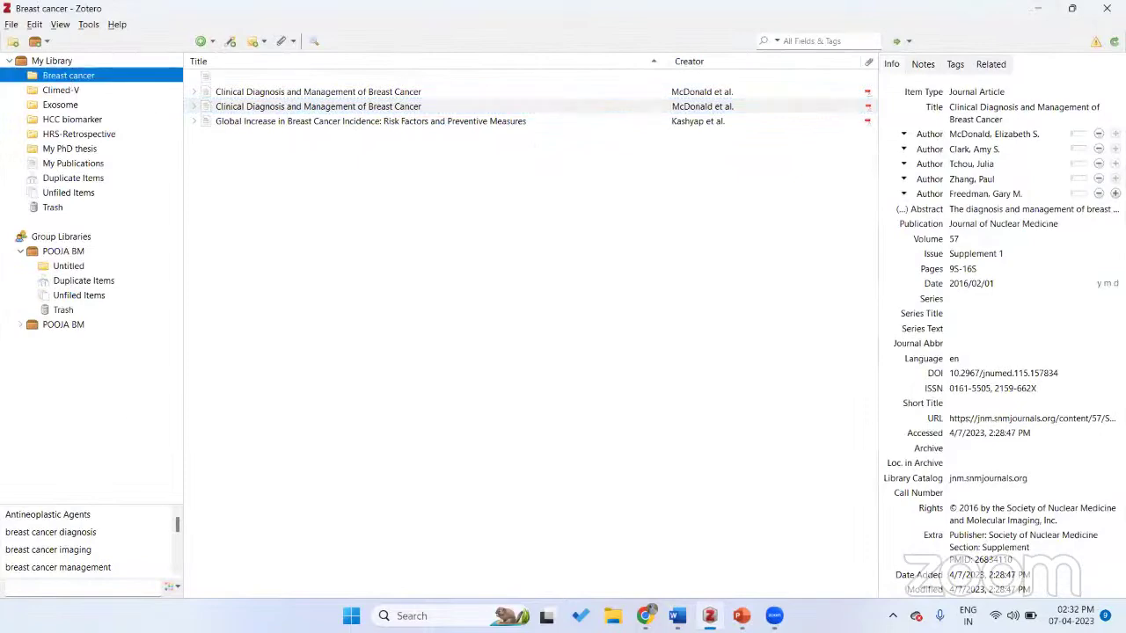
- Return to Chrome and close the Zotero Connector page, leaving the WHO breast cancer fact sheet open
left_click(645, 616)
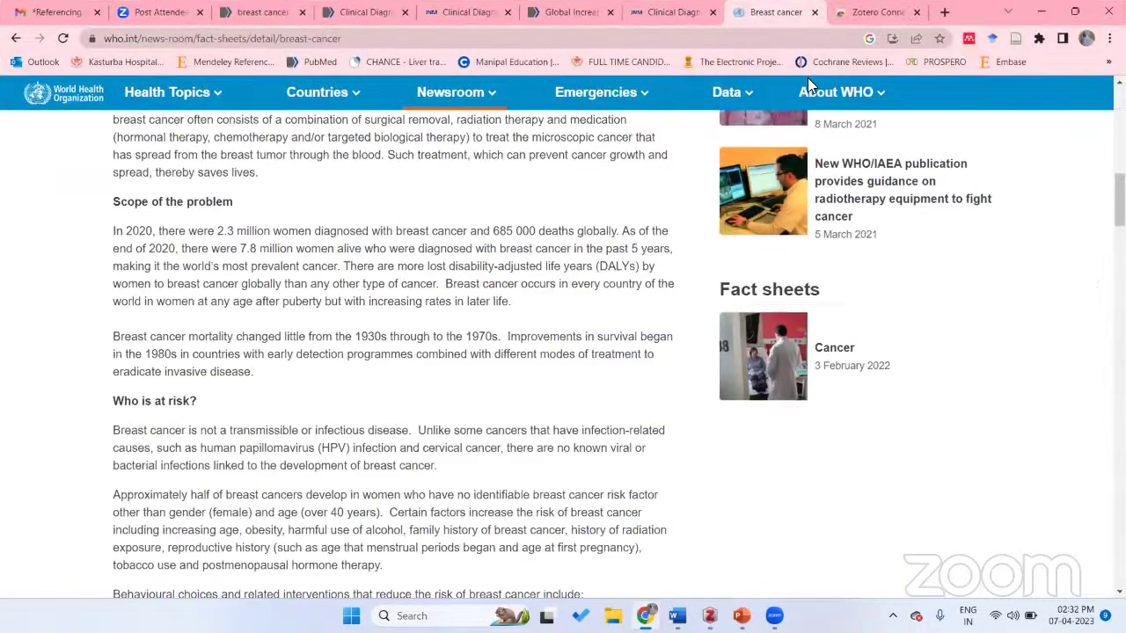
left_click(893, 13)
left_click(916, 12)
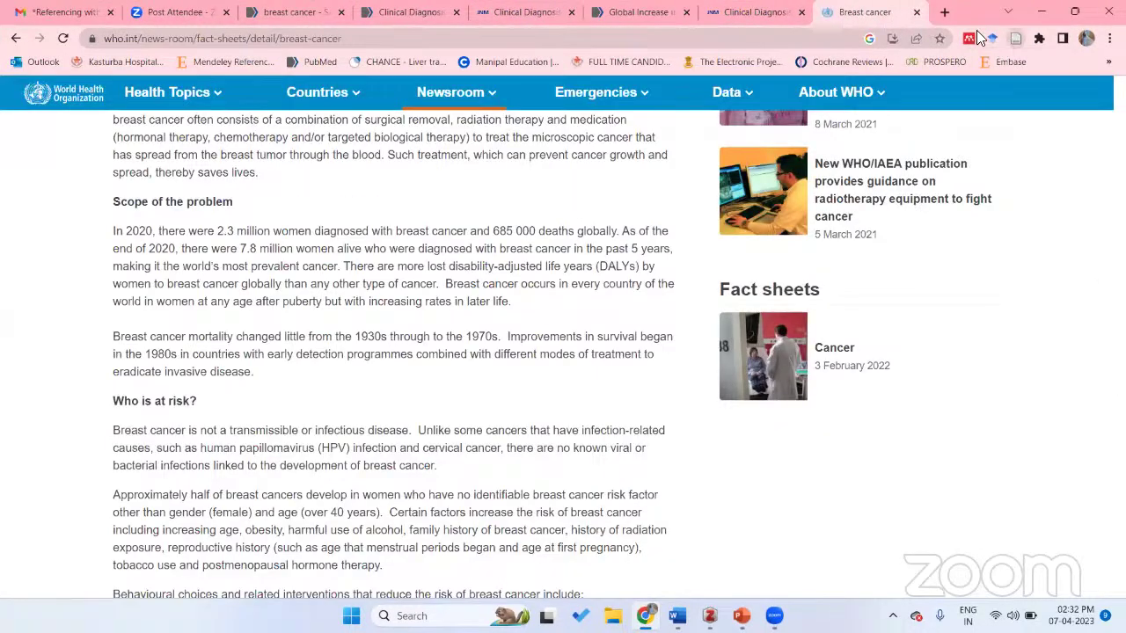
- Search Google in a new tab for "whorld health organisation breast cancer" and open the WHO Breast cancer fact sheet
left_click(945, 12)
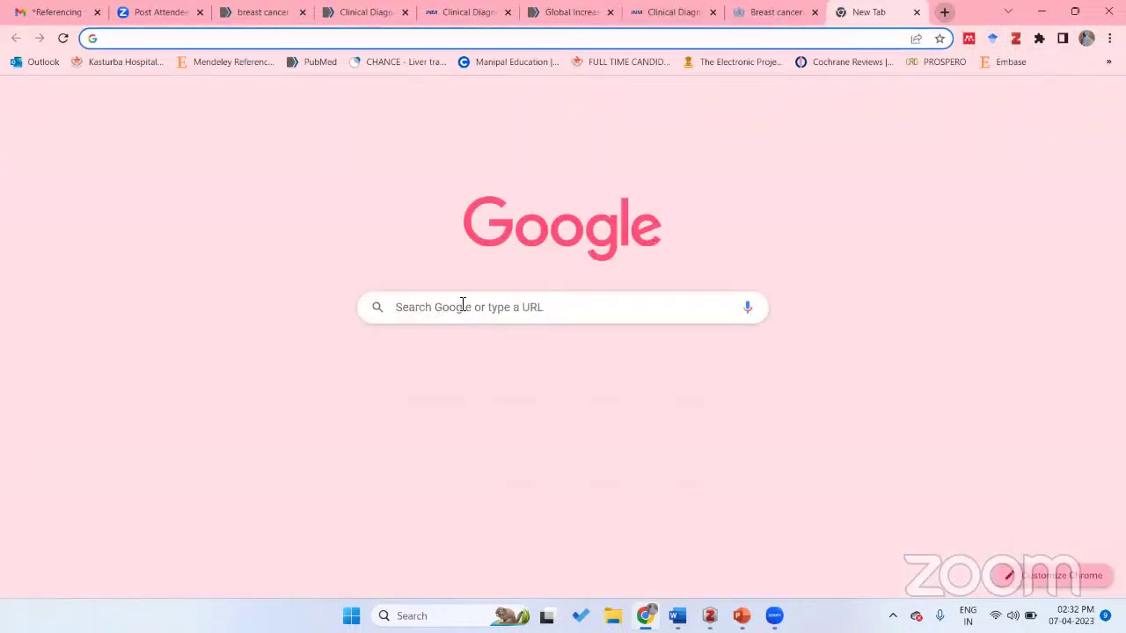
left_click(462, 304)
type("wh")
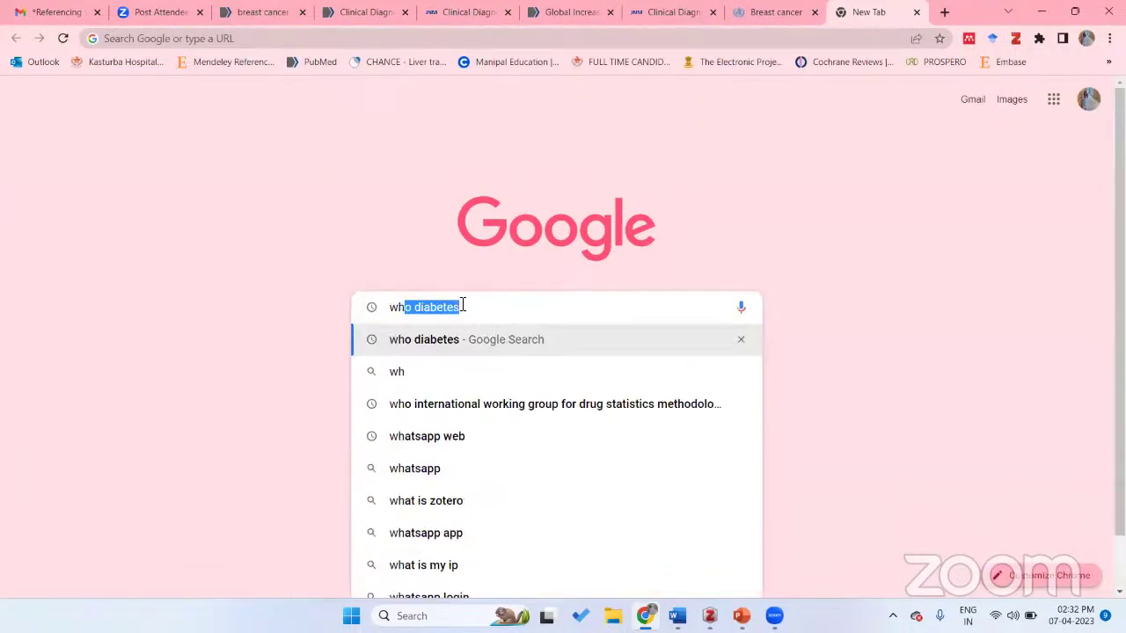
type("orld heal")
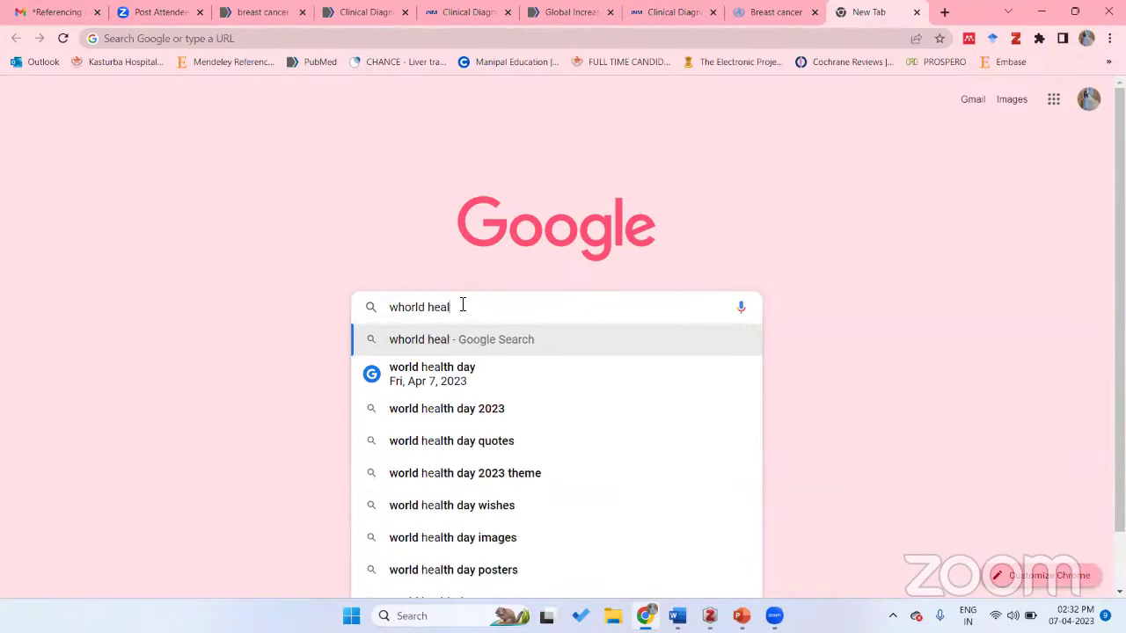
type("th or")
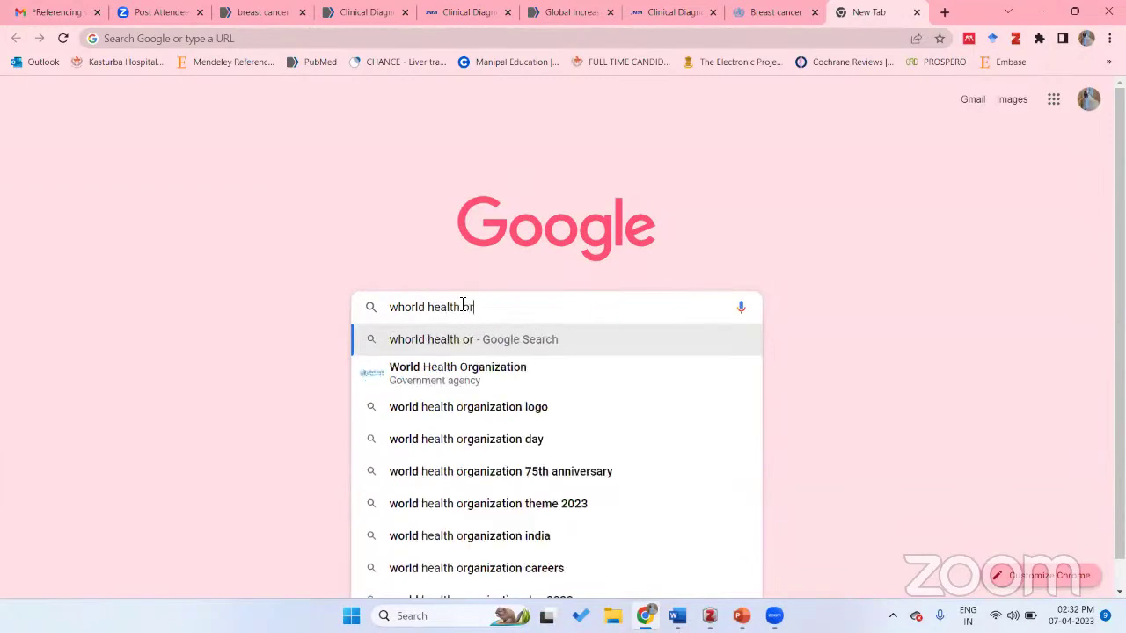
type("ganisation s")
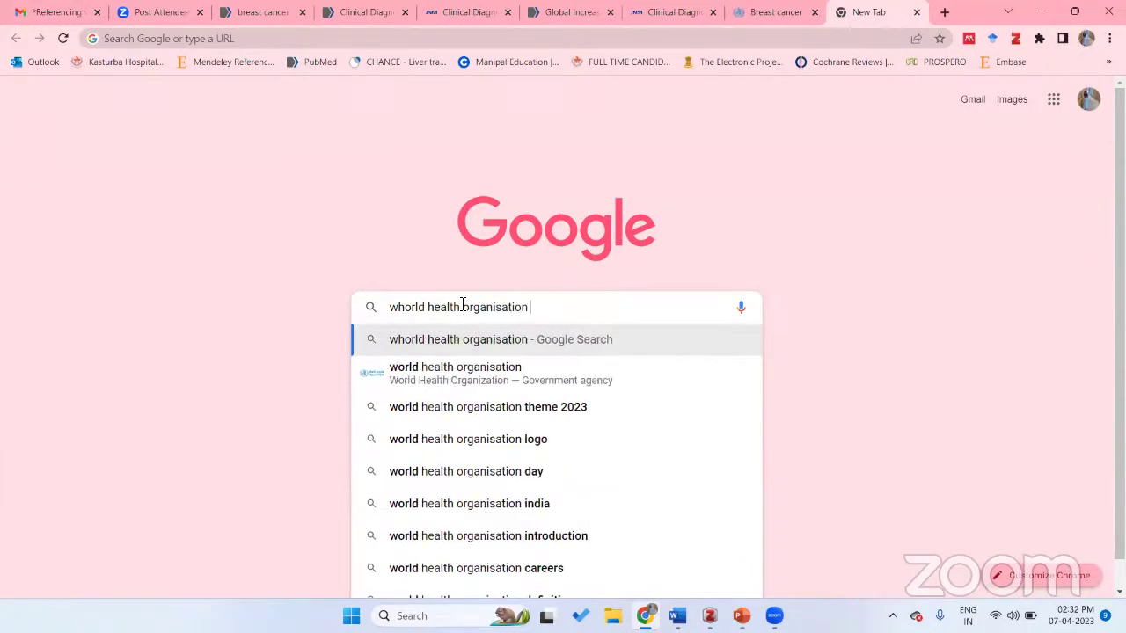
key("BackSpace")
type("breast cancer")
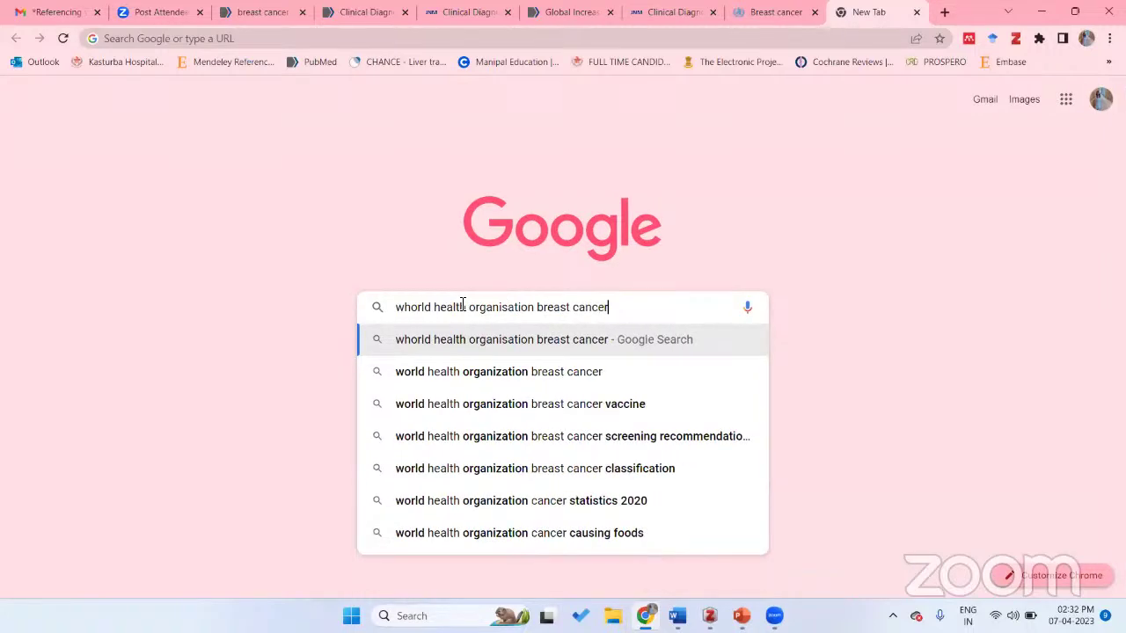
key("Return")
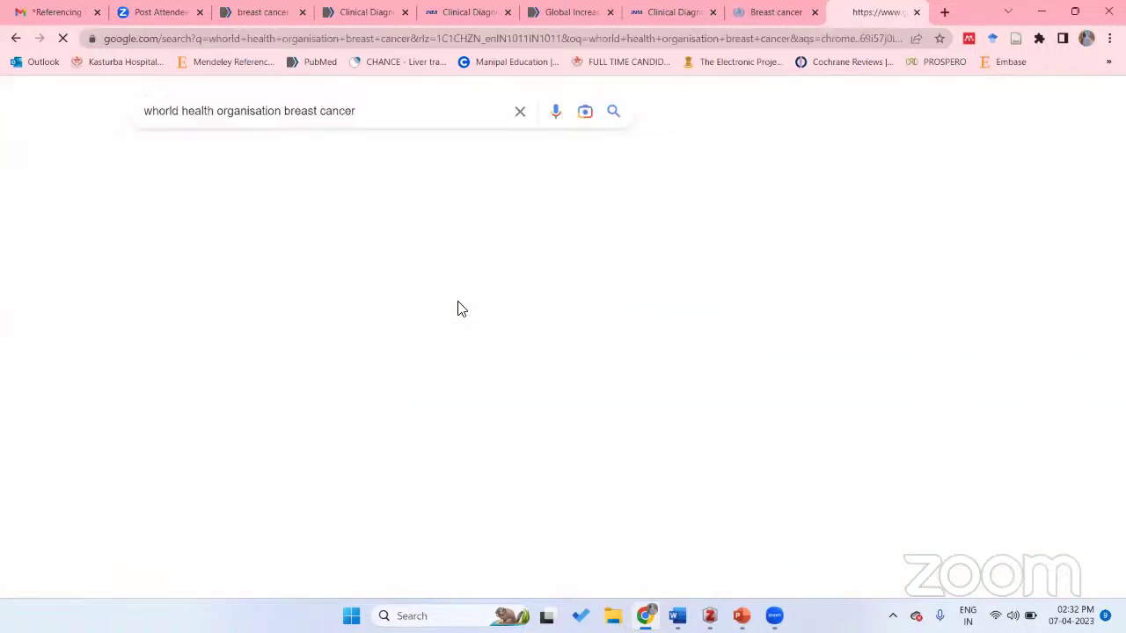
left_click(213, 312)
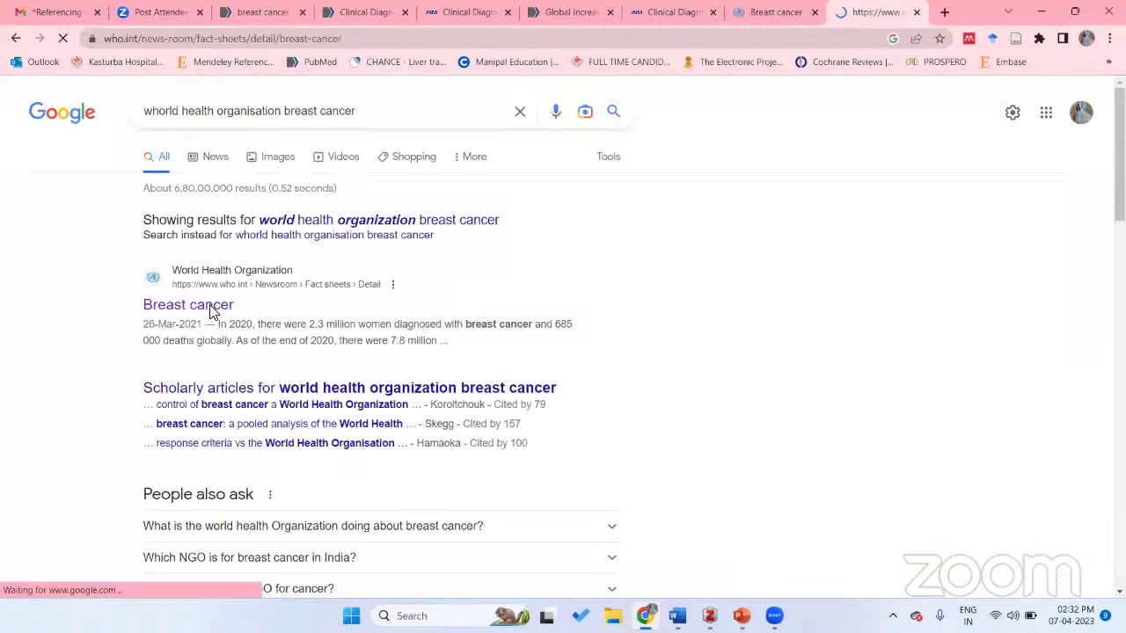
- Save the WHO fact sheet to the Breast cancer collection with the Zotero Connector and check the new web page item in Zotero
scroll(526, 346, "down", 3)
scroll(526, 352, "down", 4)
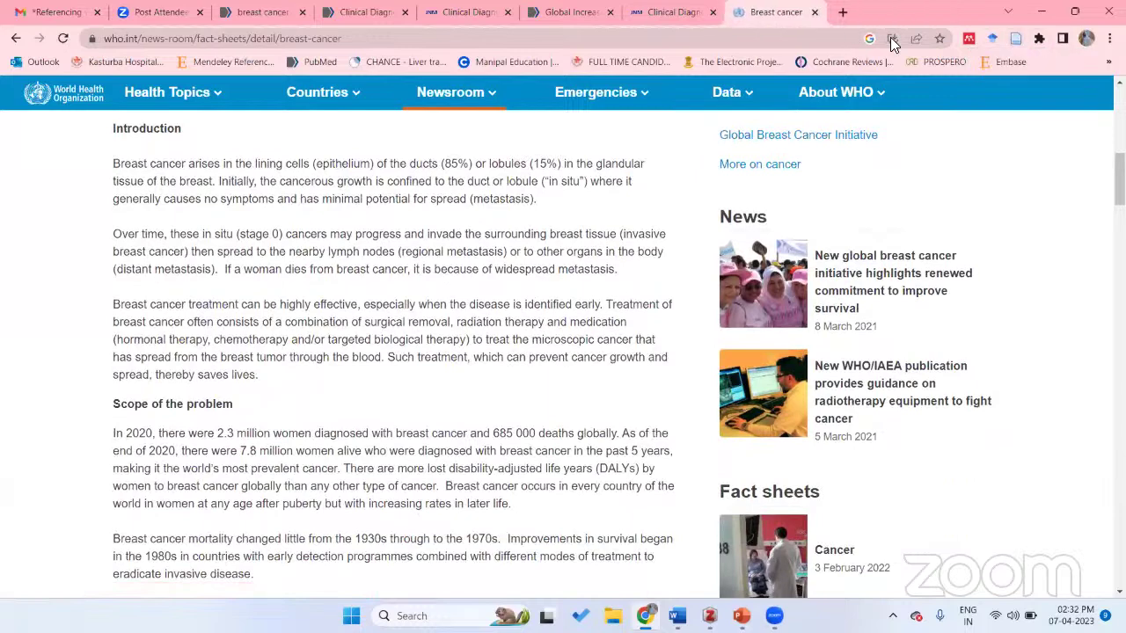
left_click(1015, 39)
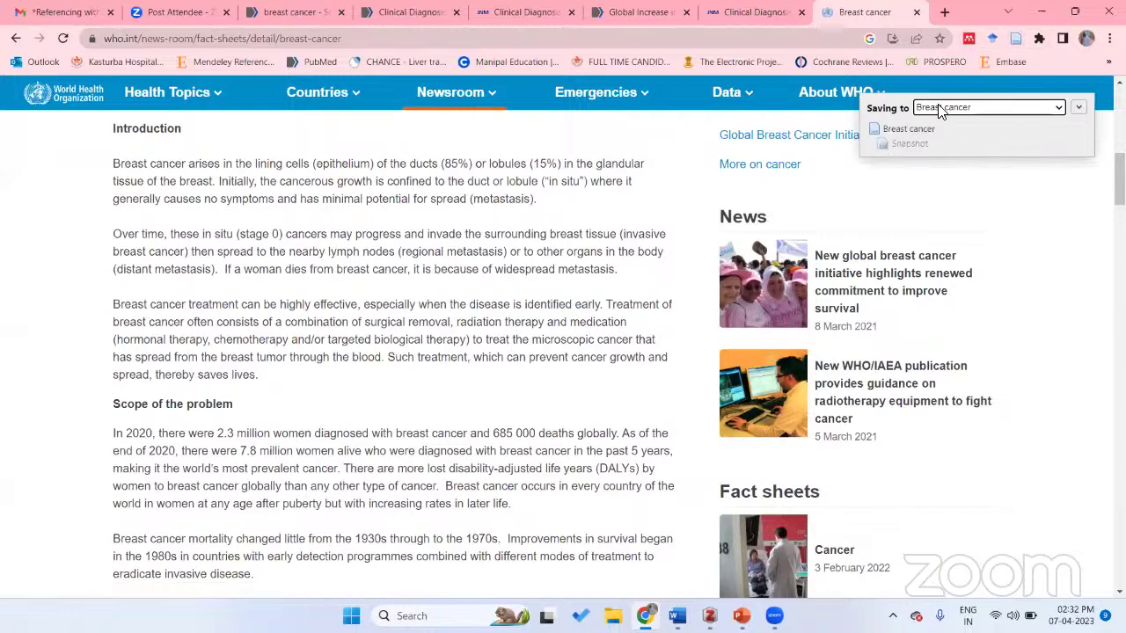
left_click(1079, 107)
left_click(1058, 296)
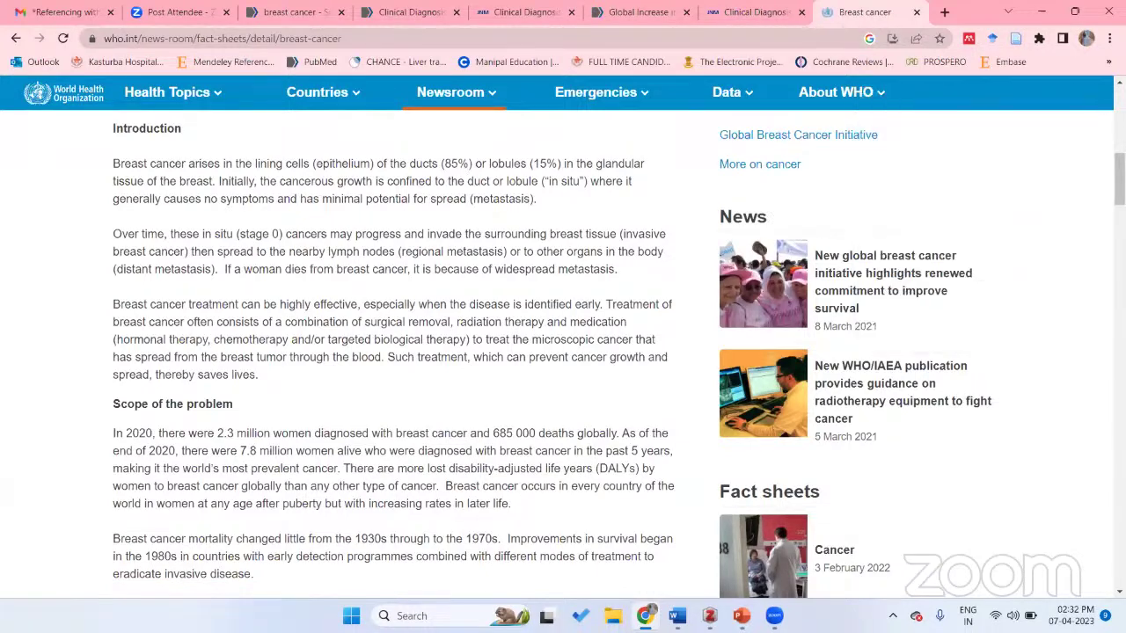
left_click(709, 616)
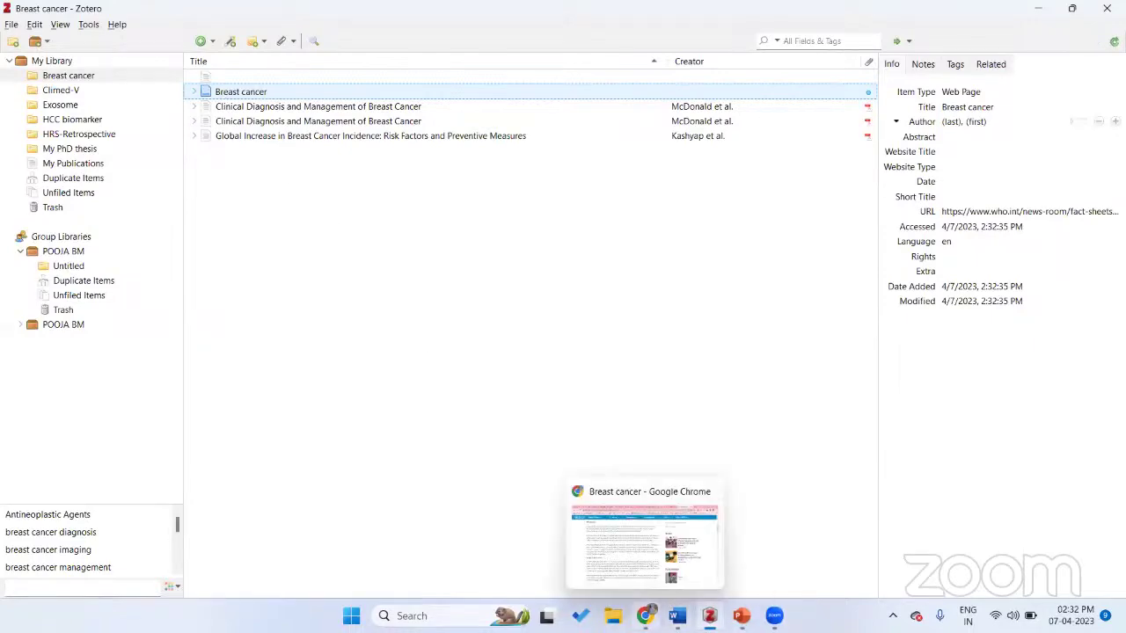
- Return to Chrome, shrink its window, and open "Awareness and current knowledge of breast cancer" from the PubMed results in a new tab
left_click(645, 616)
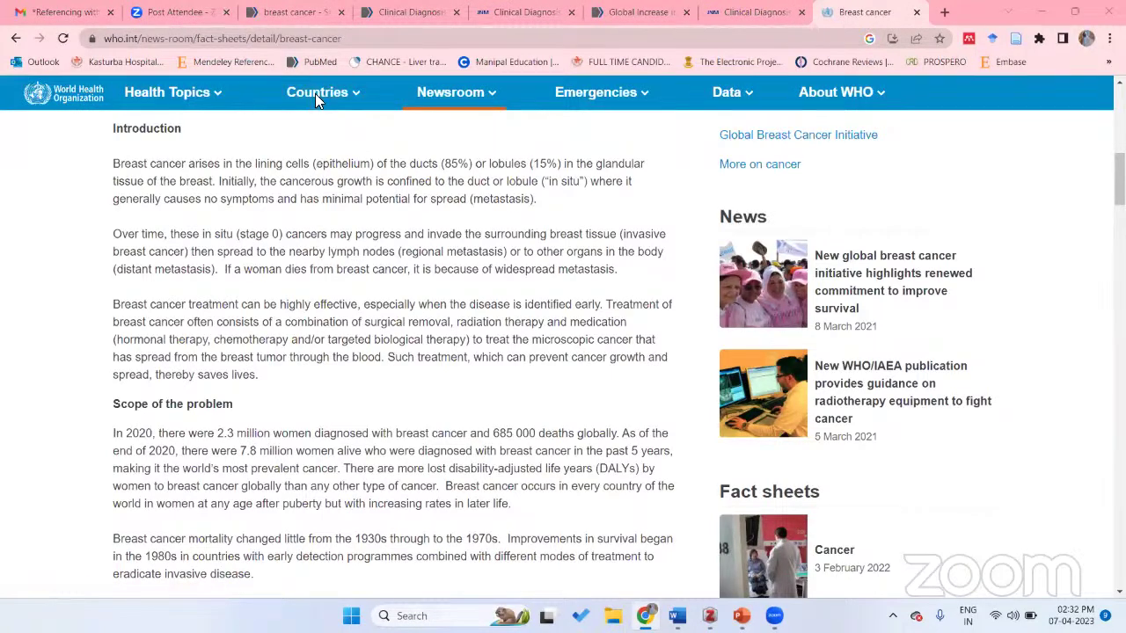
scroll(271, 302, "up", 10)
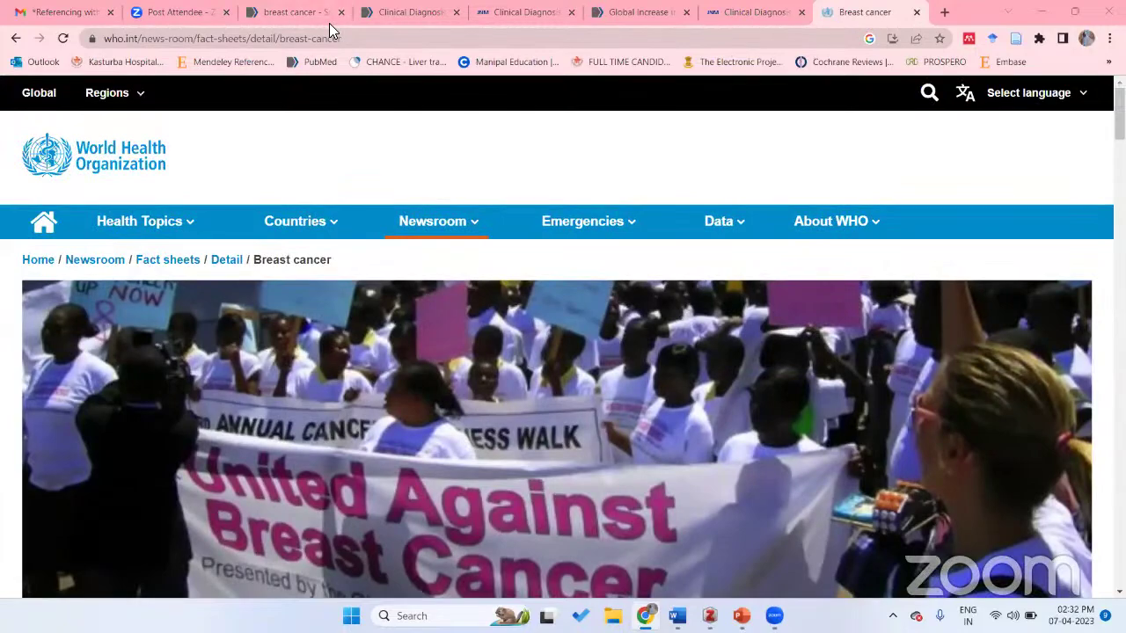
key("super+Down")
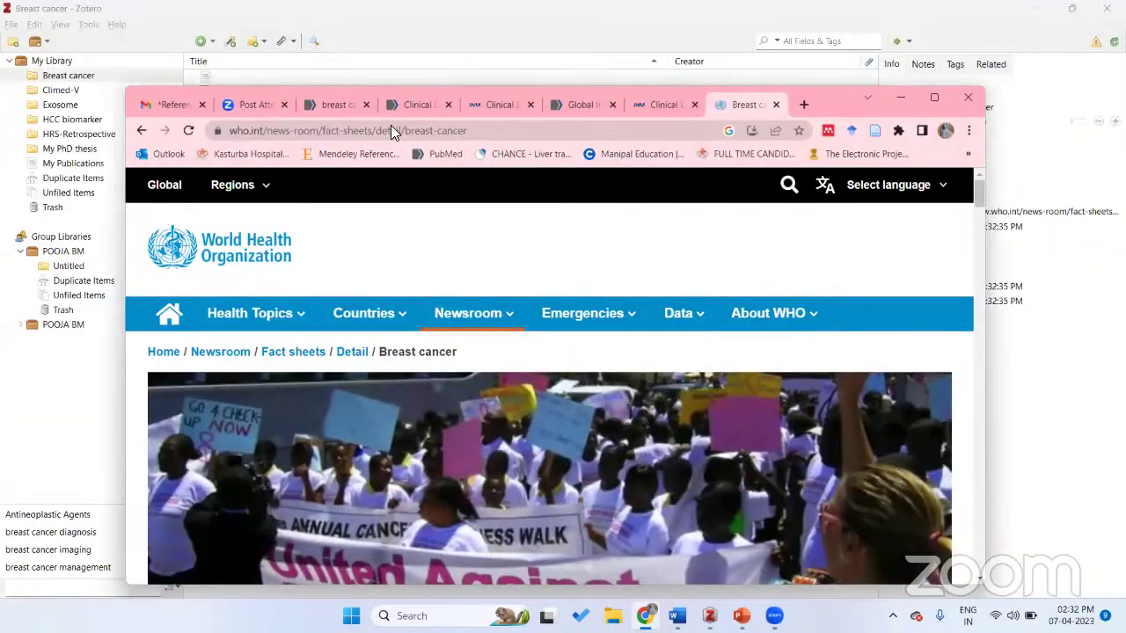
left_click(310, 106)
scroll(515, 419, "down", 10)
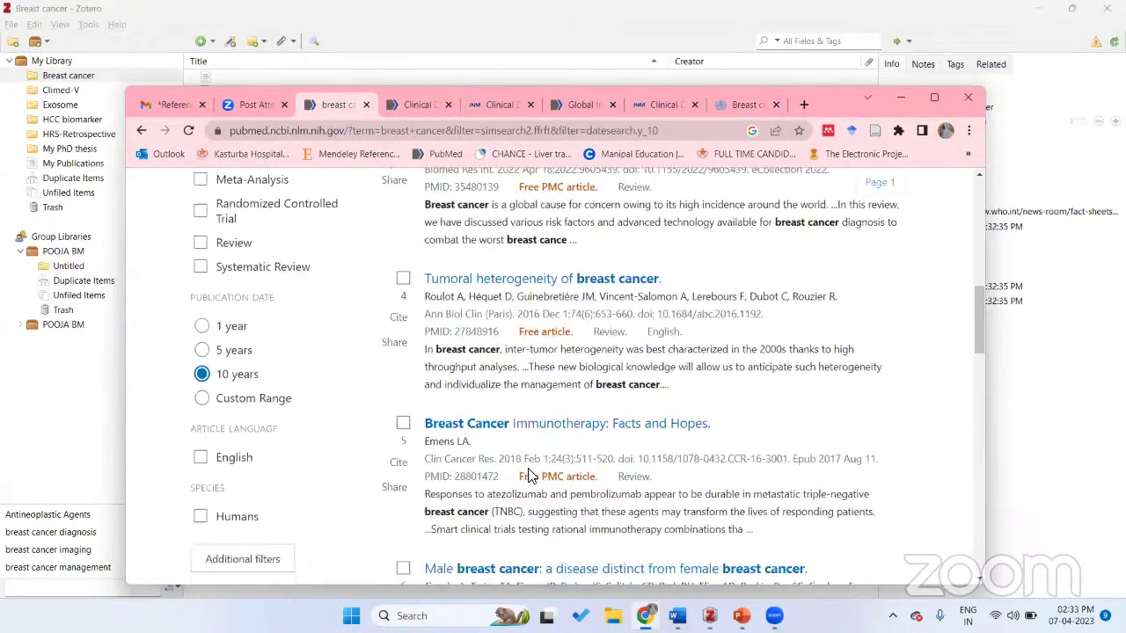
right_click(518, 423)
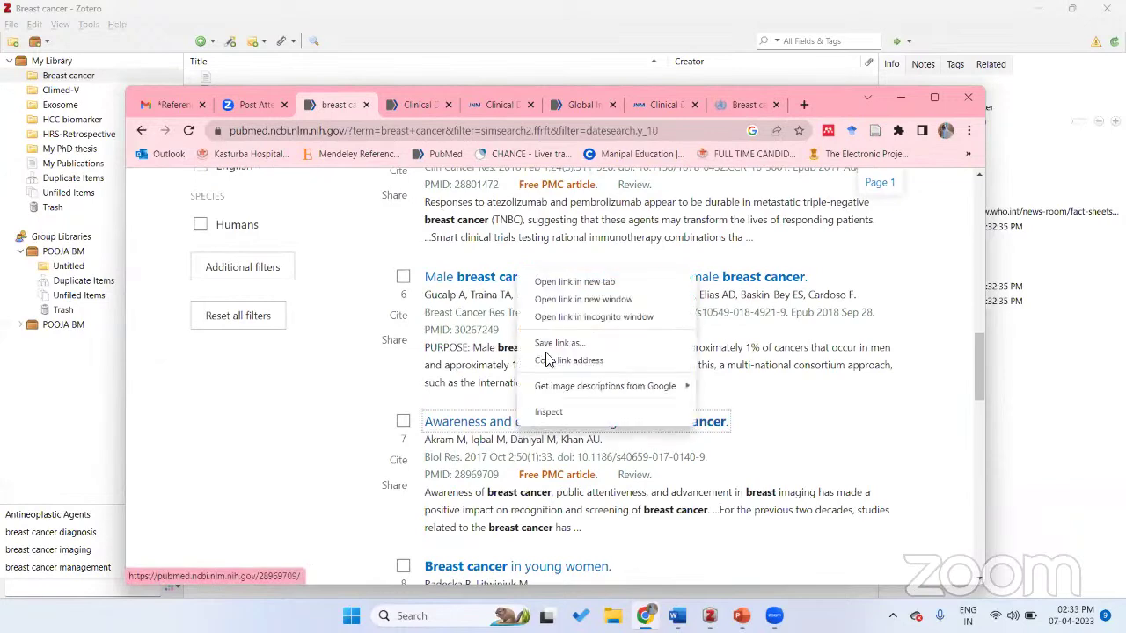
left_click(542, 284)
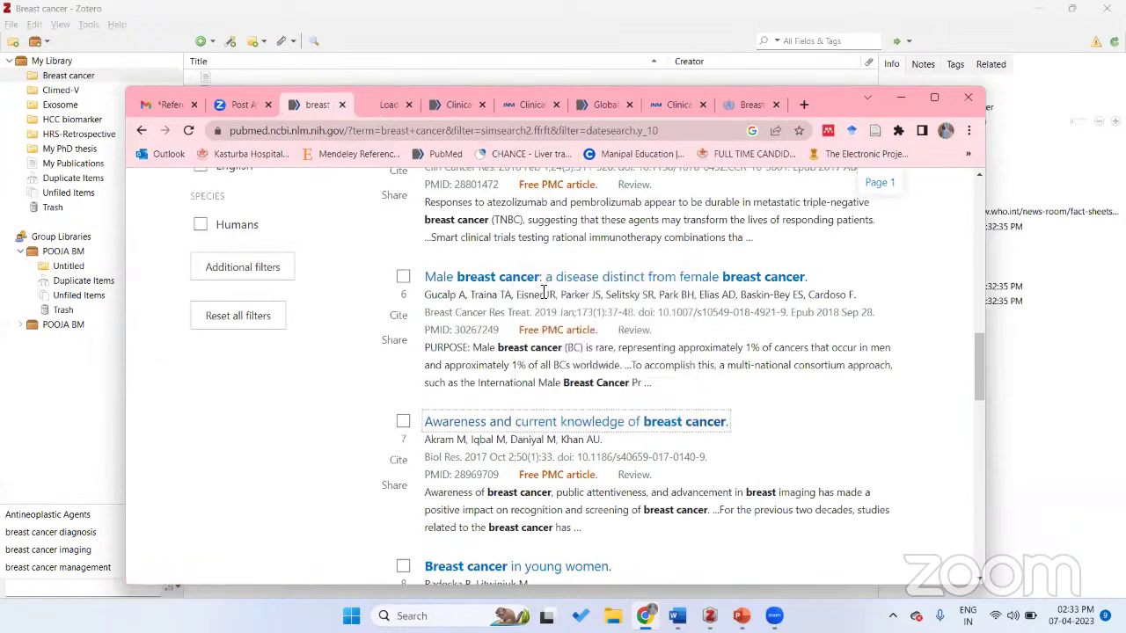
left_click(375, 103)
- Save the "Awareness and current knowledge of breast cancer" record to the Breast cancer collection with the Zotero Connector
scroll(731, 407, "down", 3)
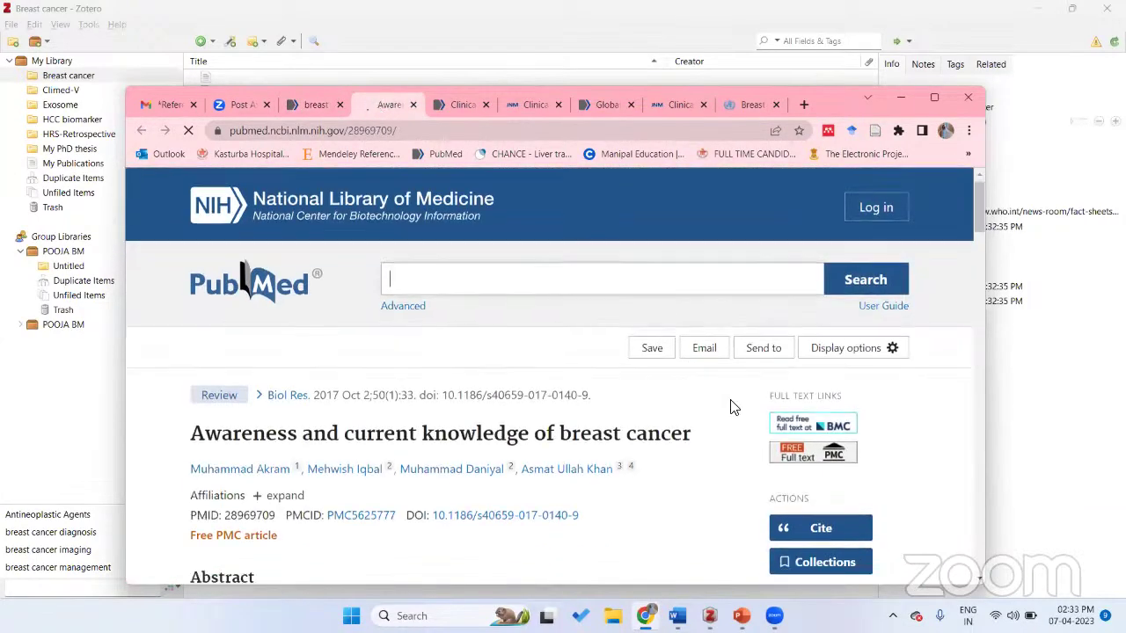
scroll(731, 407, "up", 3)
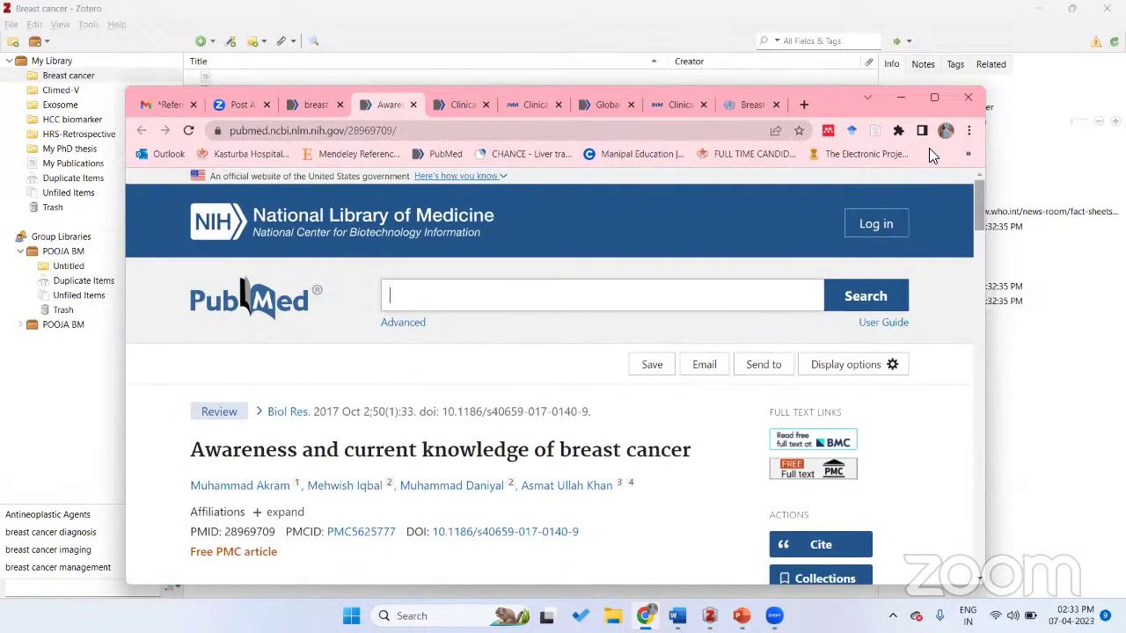
left_click(875, 132)
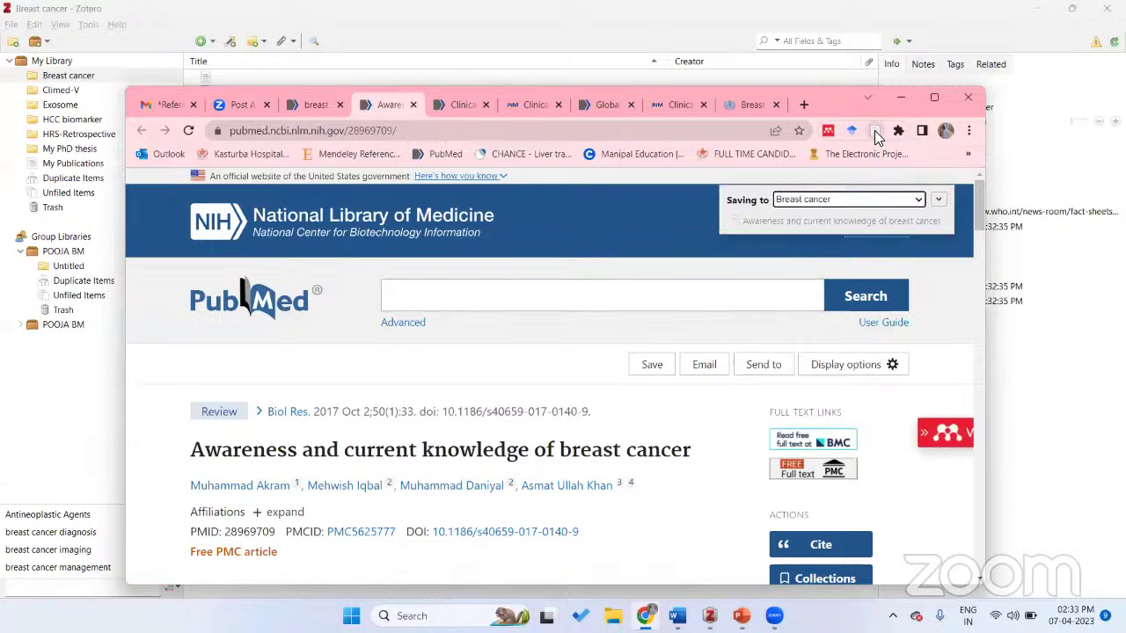
left_click(938, 200)
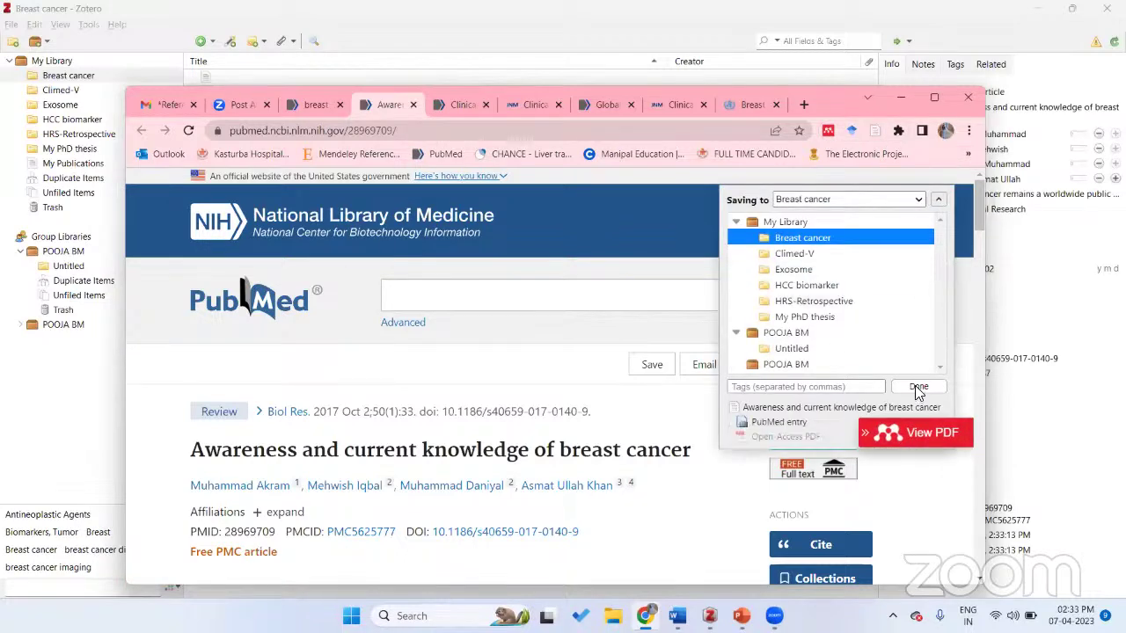
left_click(918, 386)
left_click(875, 132)
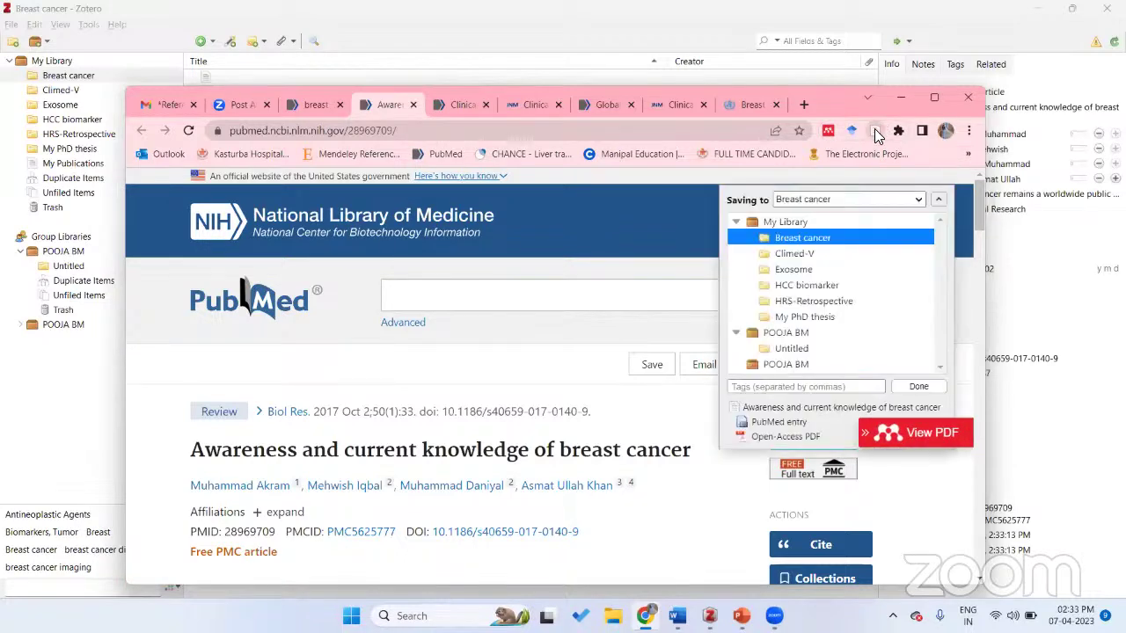
- Open "Breast cancer in young women" from the PubMed results in a new tab and save it to the Breast cancer collection with the Zotero Connector
left_click(304, 107)
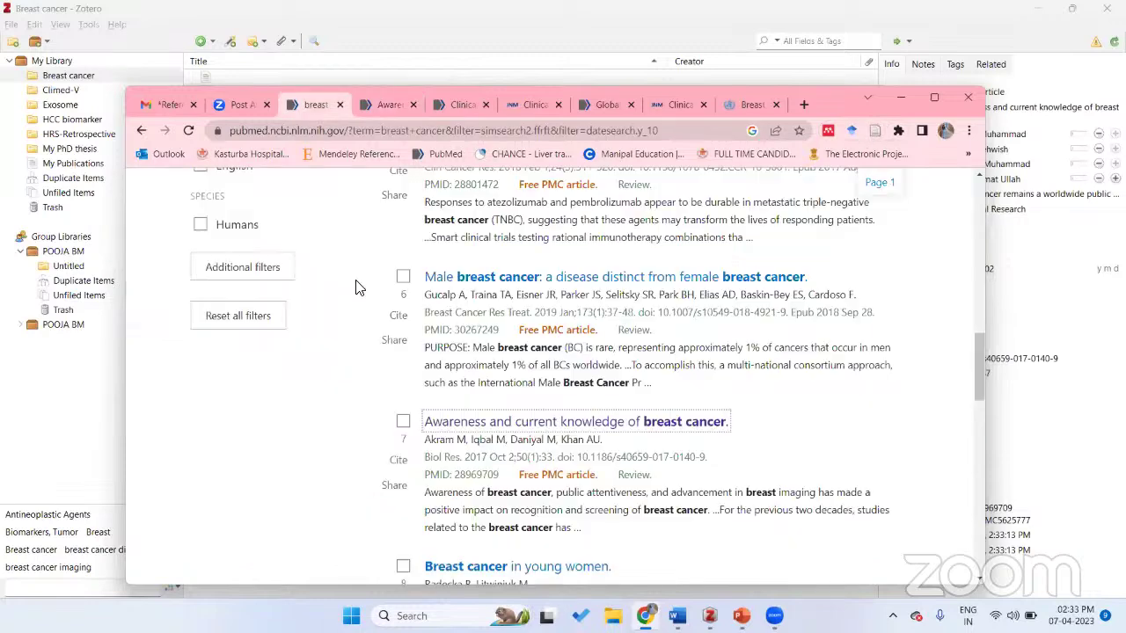
scroll(524, 430, "down", 3)
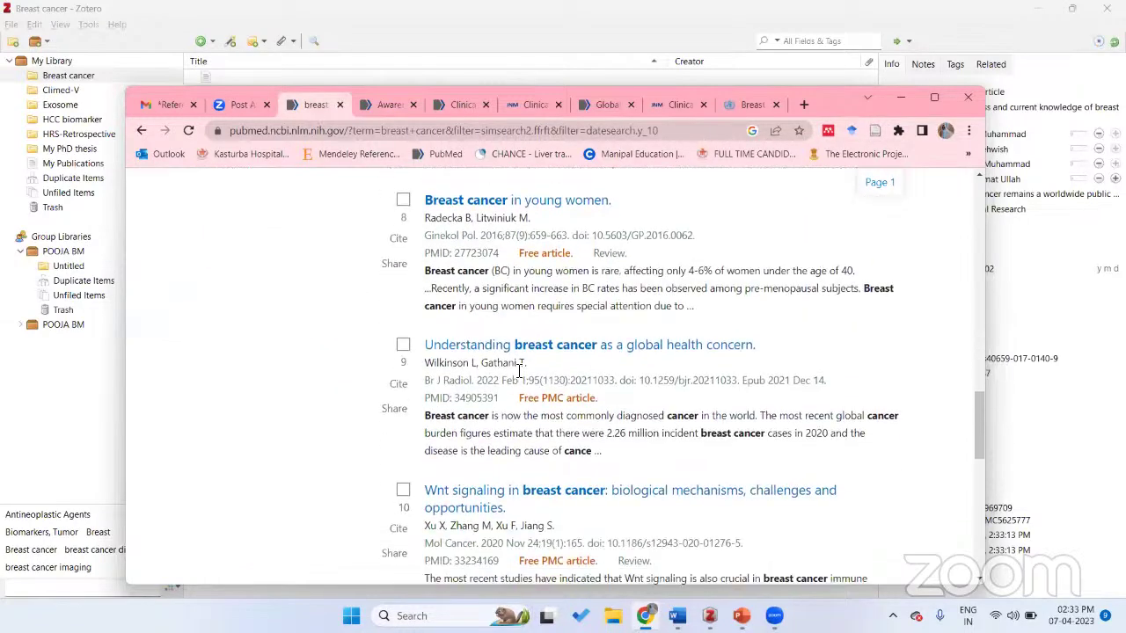
right_click(530, 208)
left_click(553, 227)
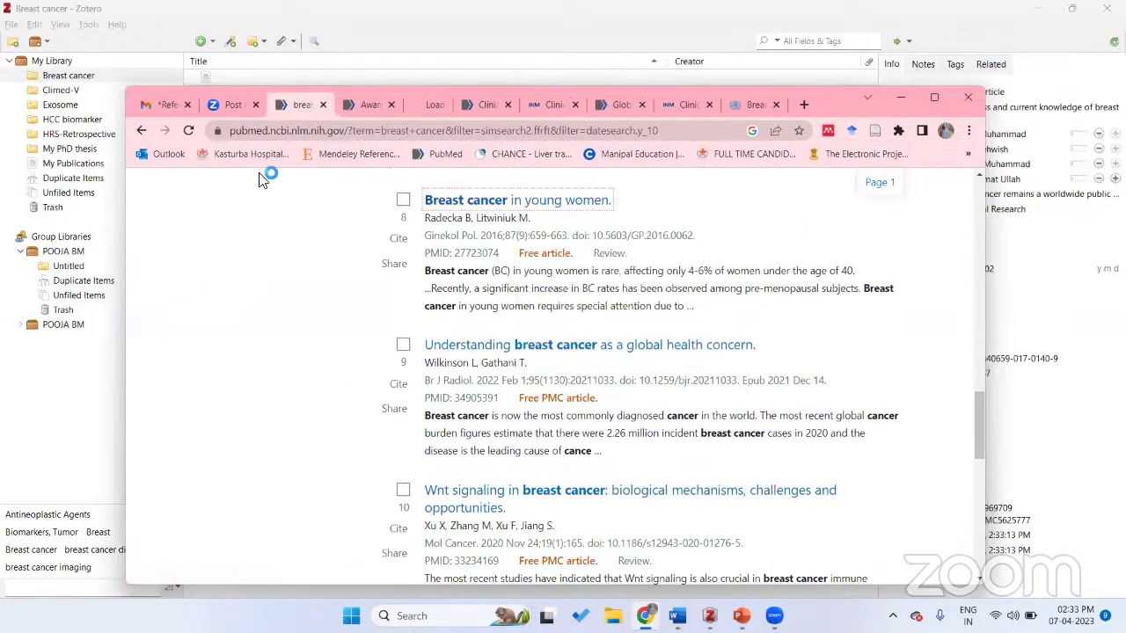
left_click(399, 100)
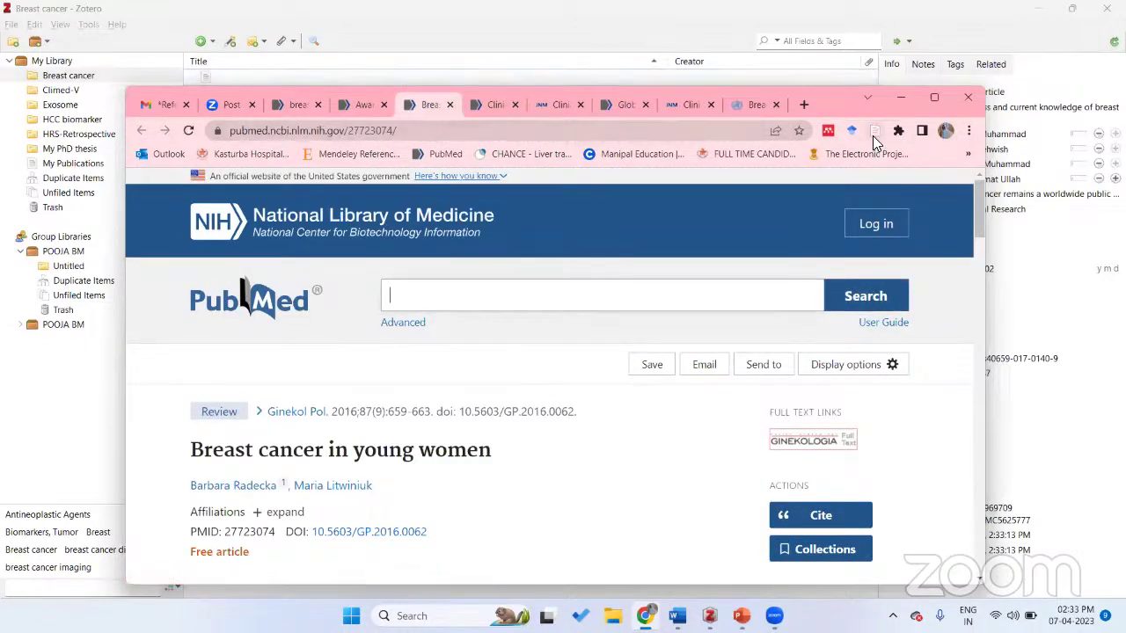
left_click(875, 132)
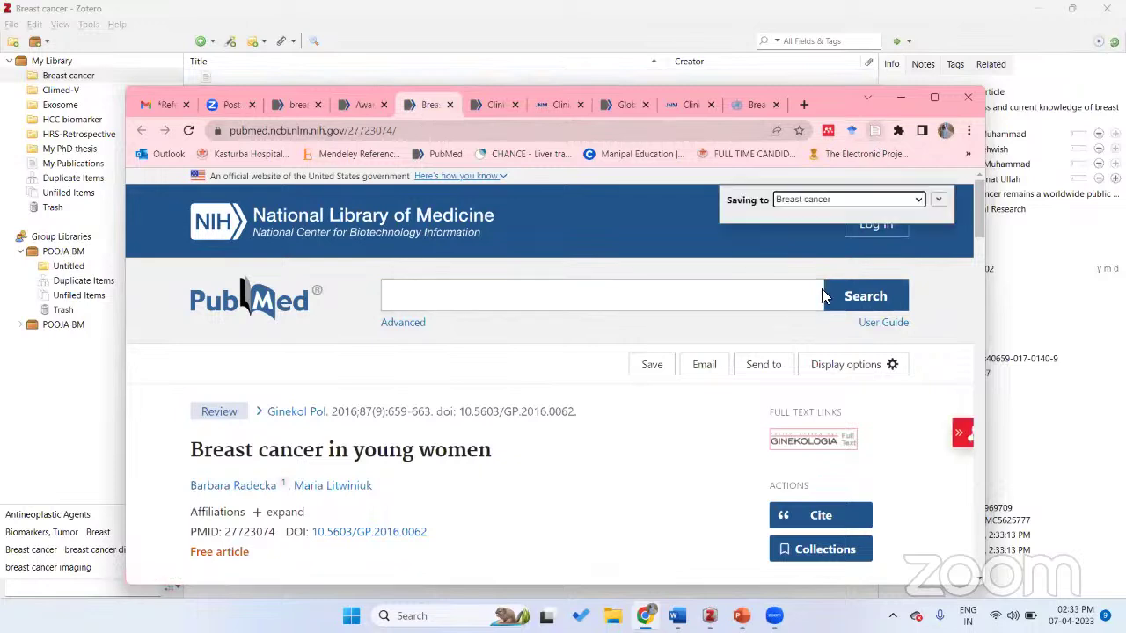
- Switch to Zotero and compare the library's Duplicate Items with the contents of the Breast cancer collection
key("alt+Tab")
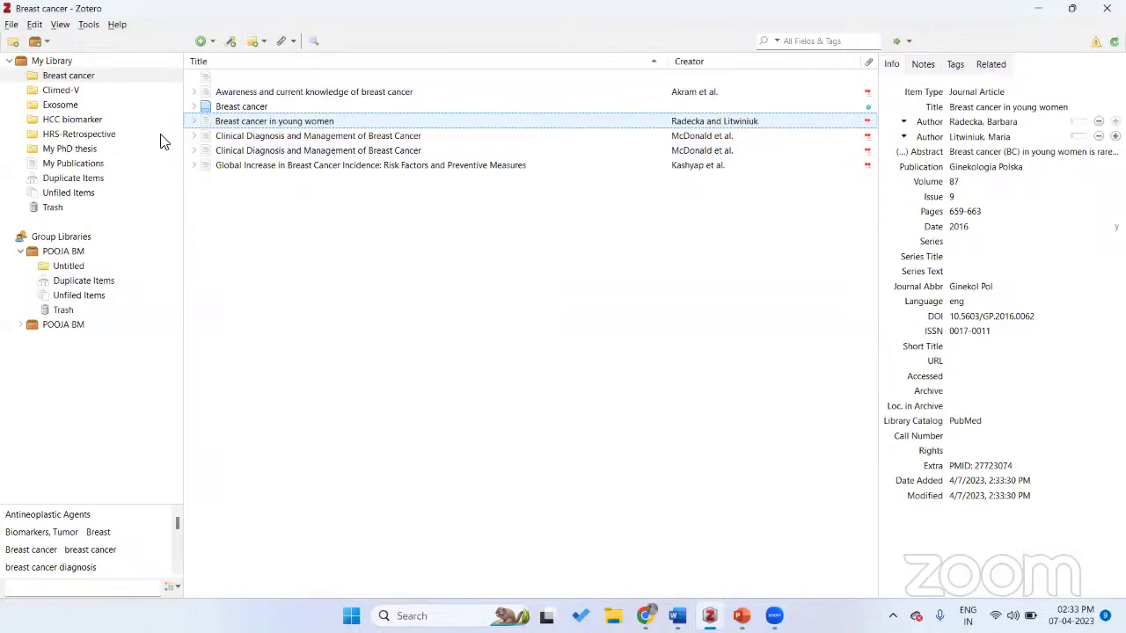
left_click(75, 180)
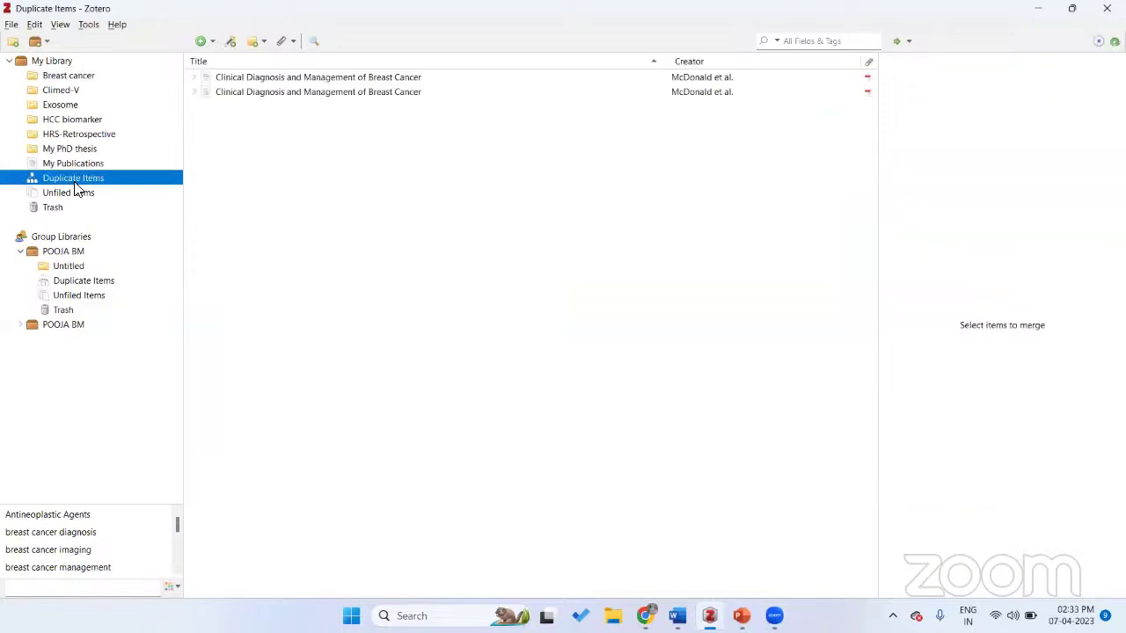
left_click(66, 79)
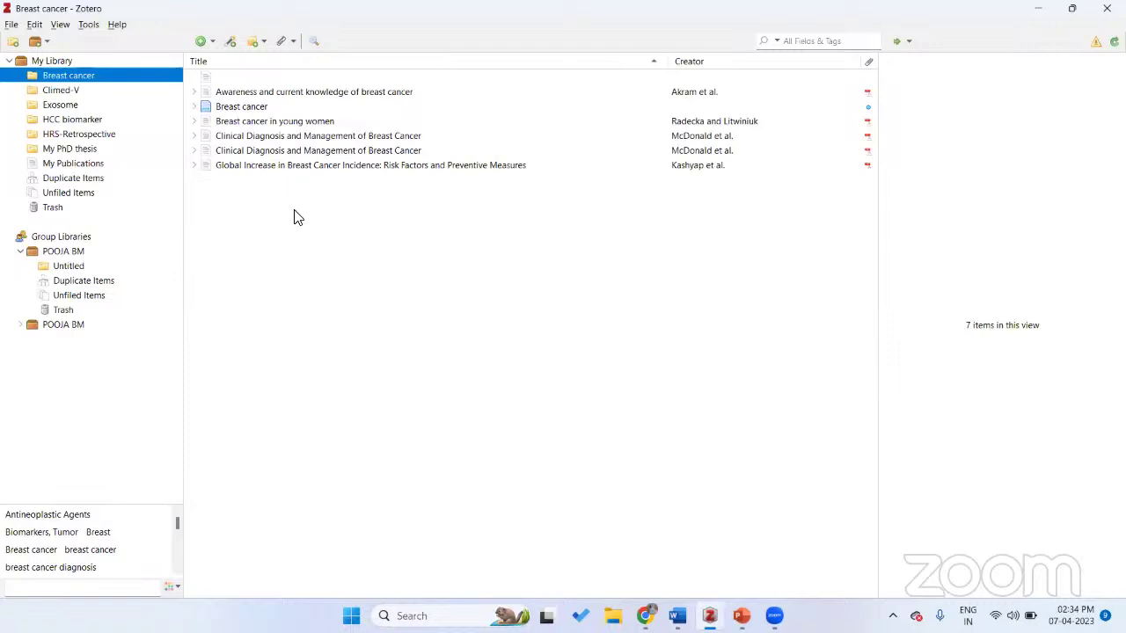
left_click(91, 181)
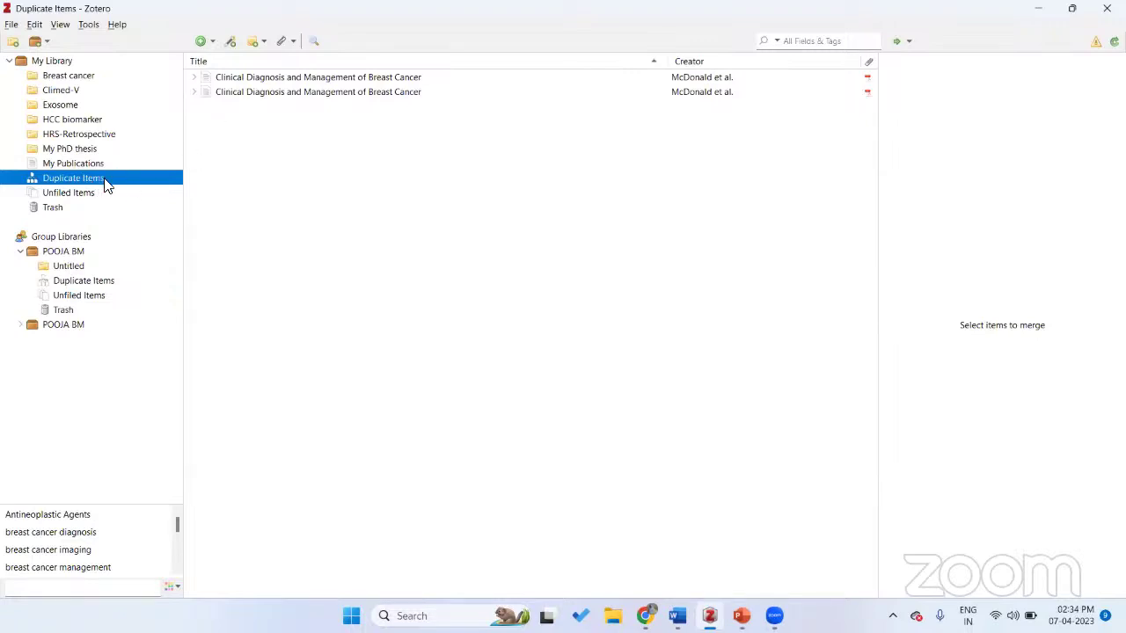
- Merge the duplicate "Clinical Diagnosis and Management of Breast Cancer" items with the 4/7/2023, 2:28:47 PM version as master, and return to the Breast cancer collection
left_click(244, 80)
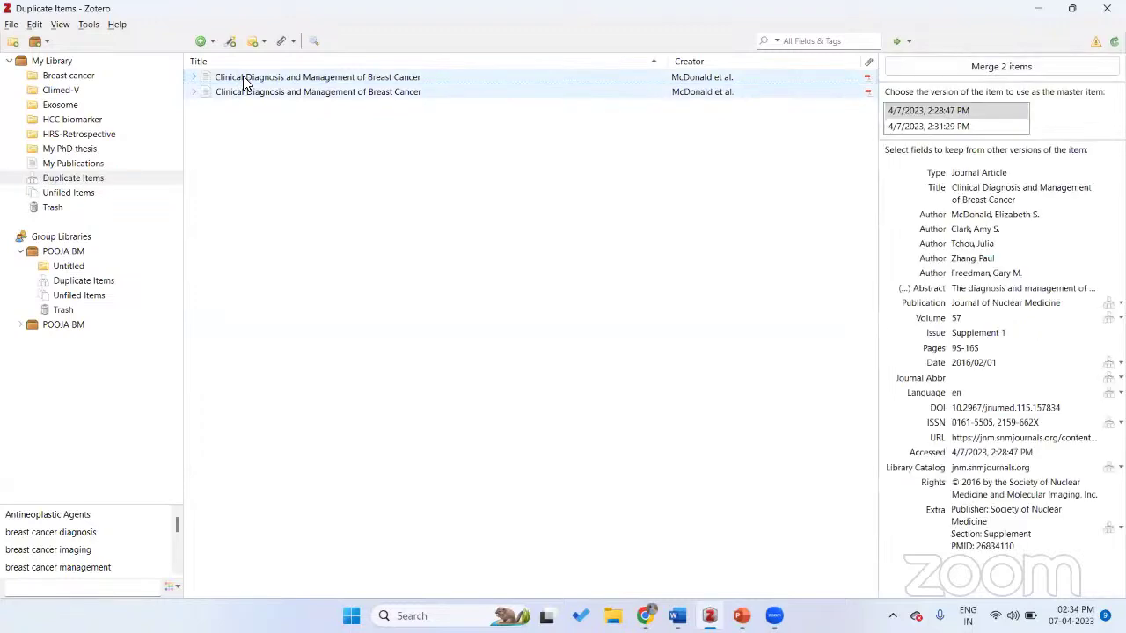
left_click(943, 128)
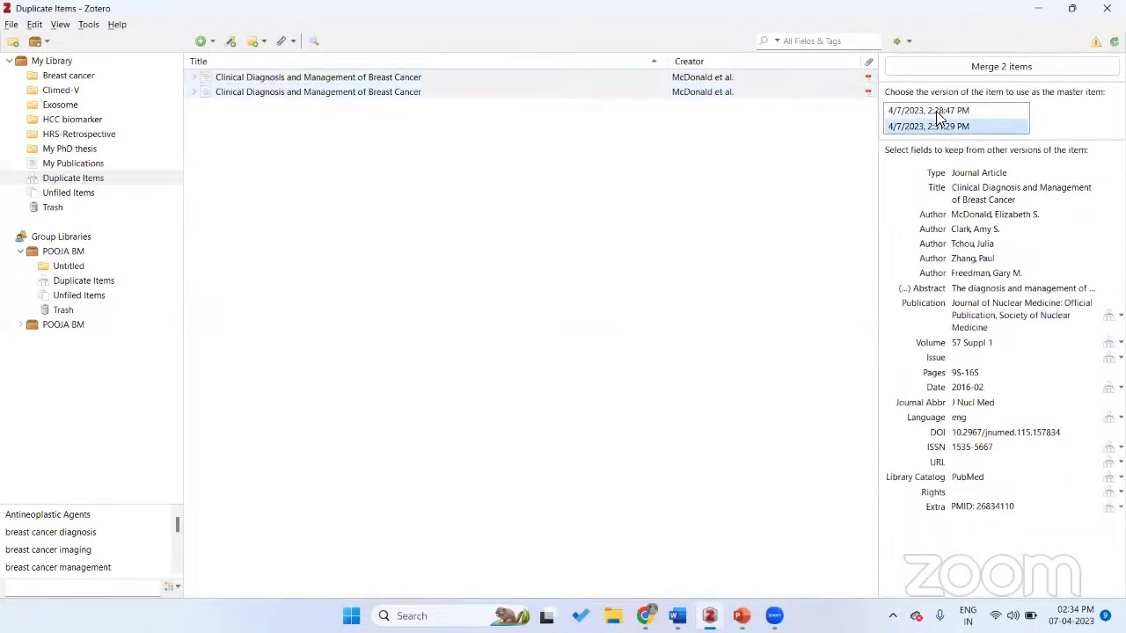
left_click(941, 112)
left_click(953, 130)
left_click(952, 113)
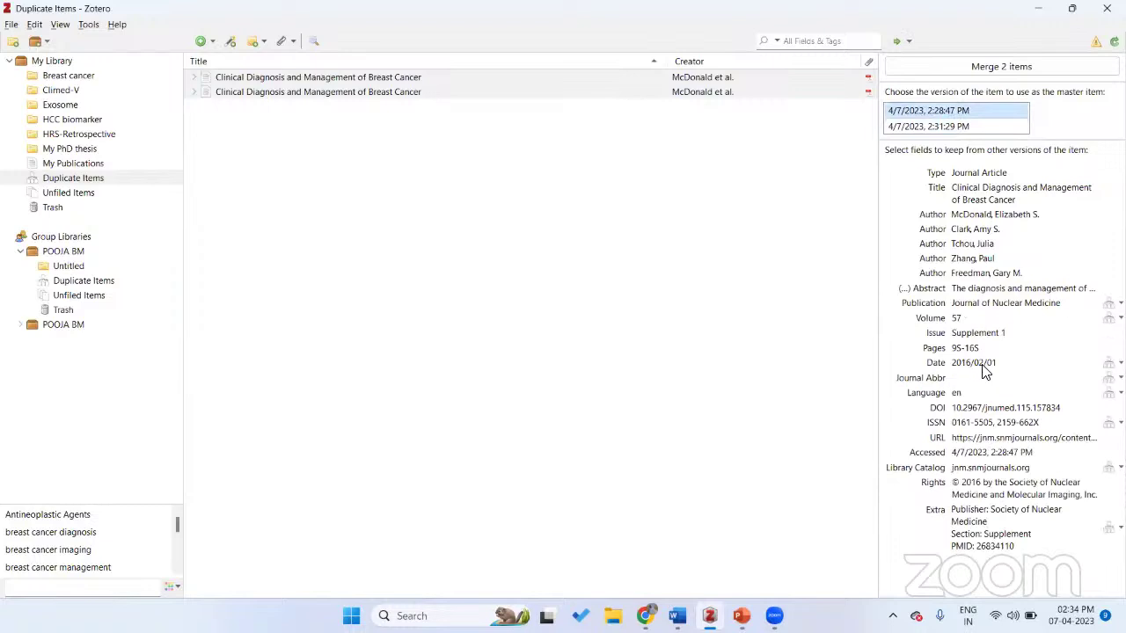
left_click(931, 128)
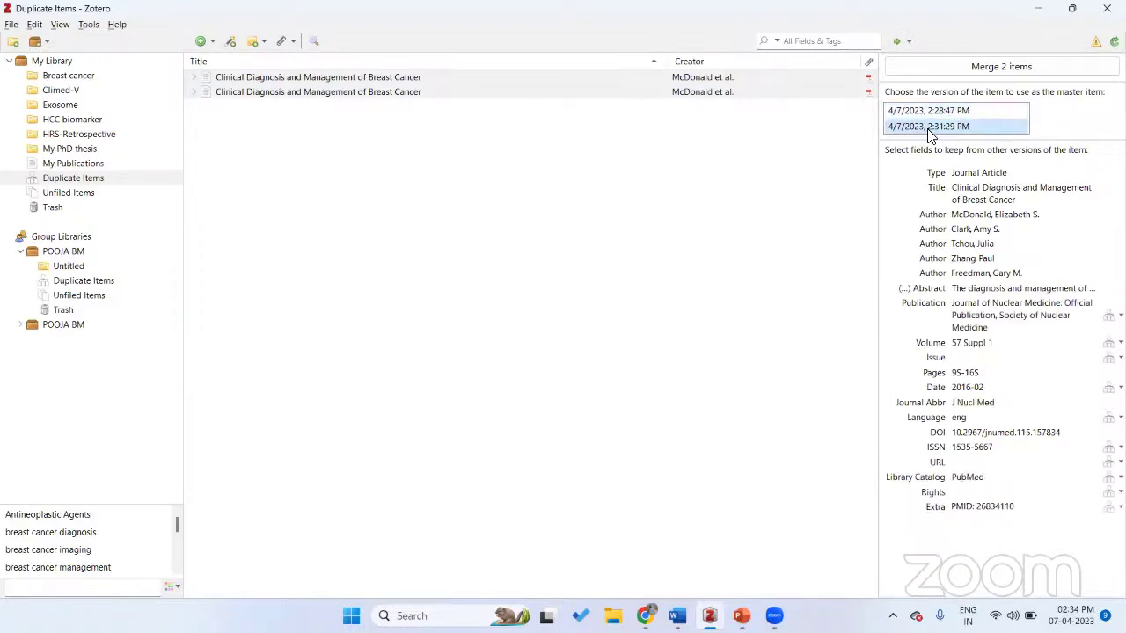
left_click(931, 112)
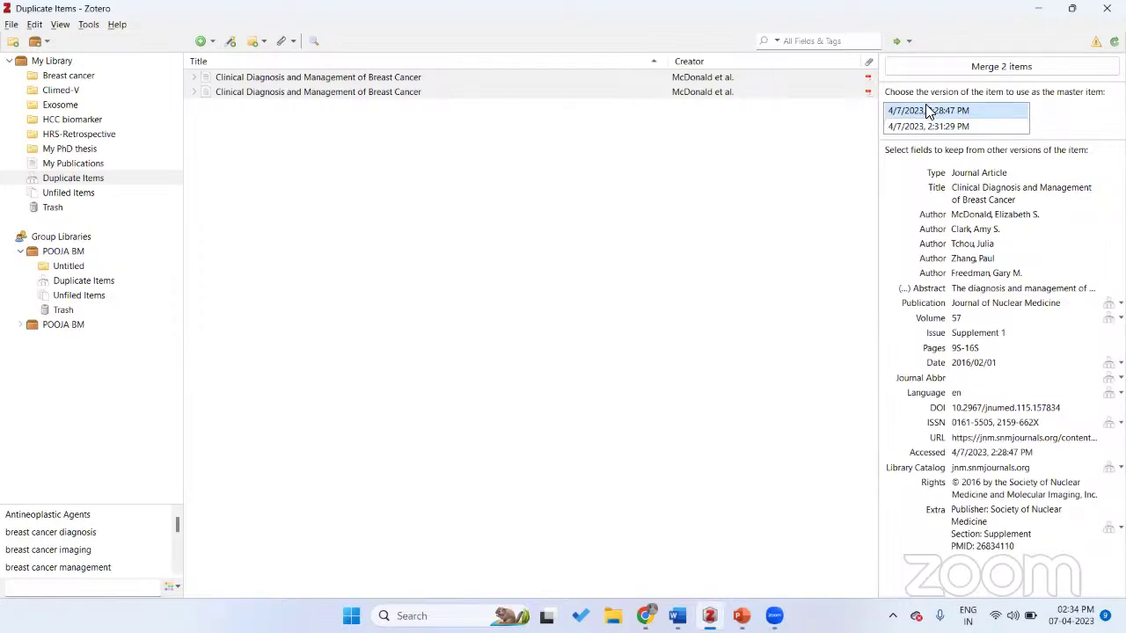
left_click(992, 71)
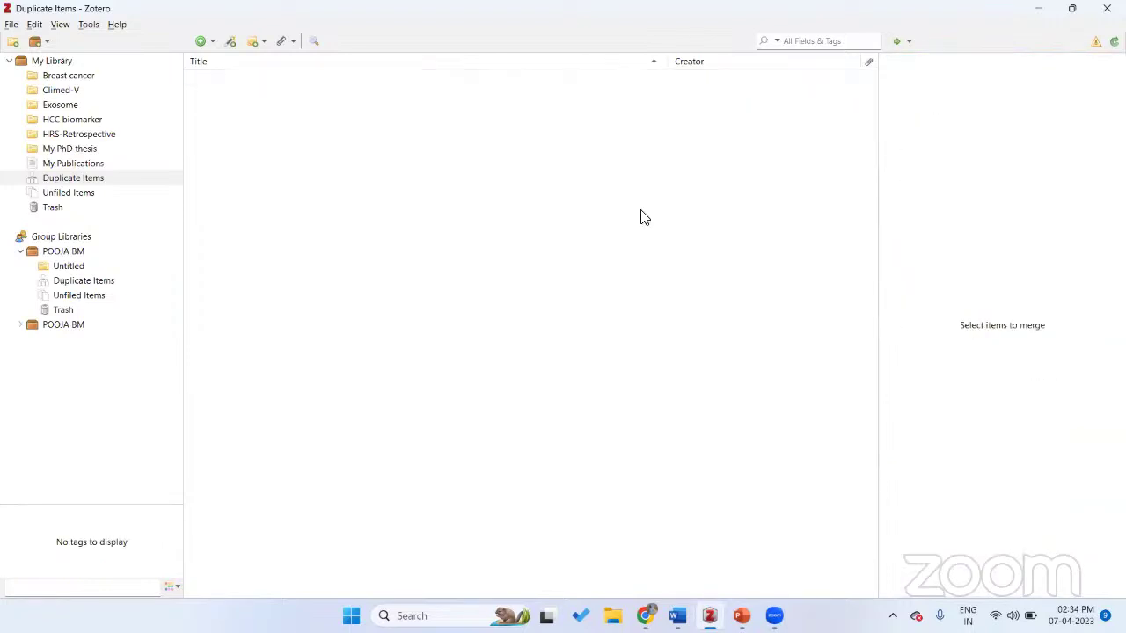
left_click(72, 79)
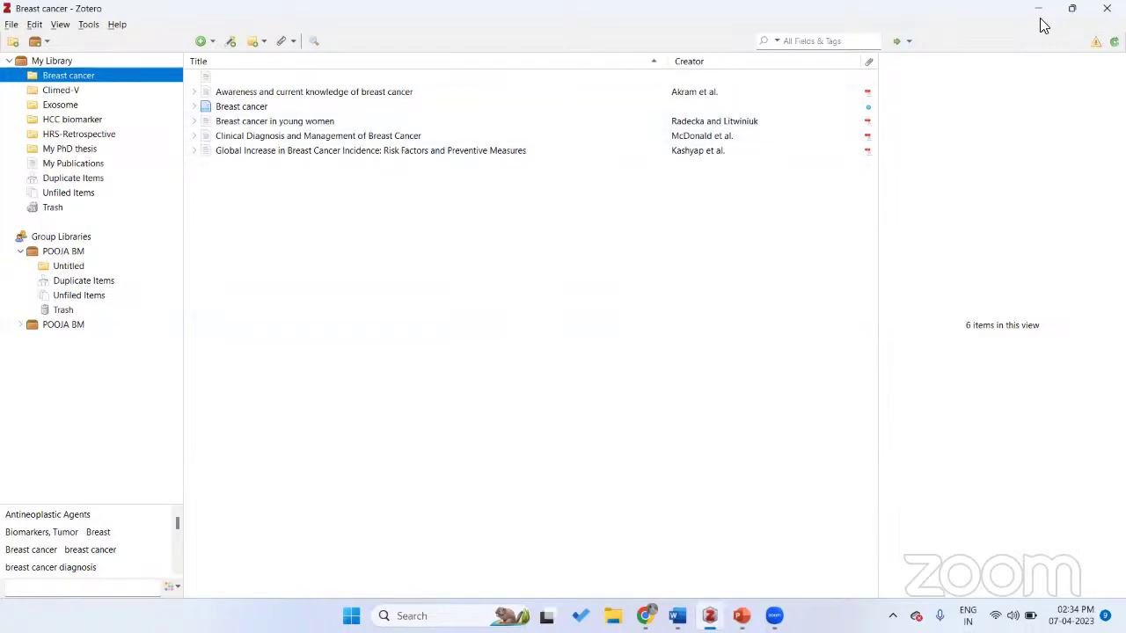
- Arrange the windows to expose the desktop beside Zotero, and import the nihms906745 PDF from the desktop into the Breast cancer collection twice
left_click(1072, 8)
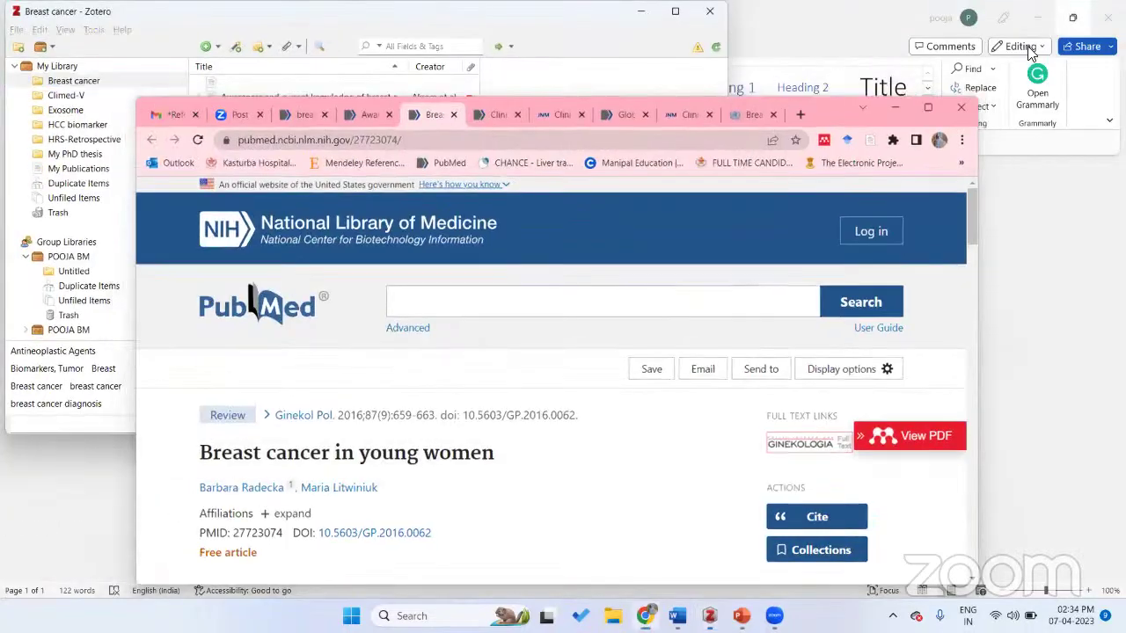
left_click(902, 98)
left_click(1038, 17)
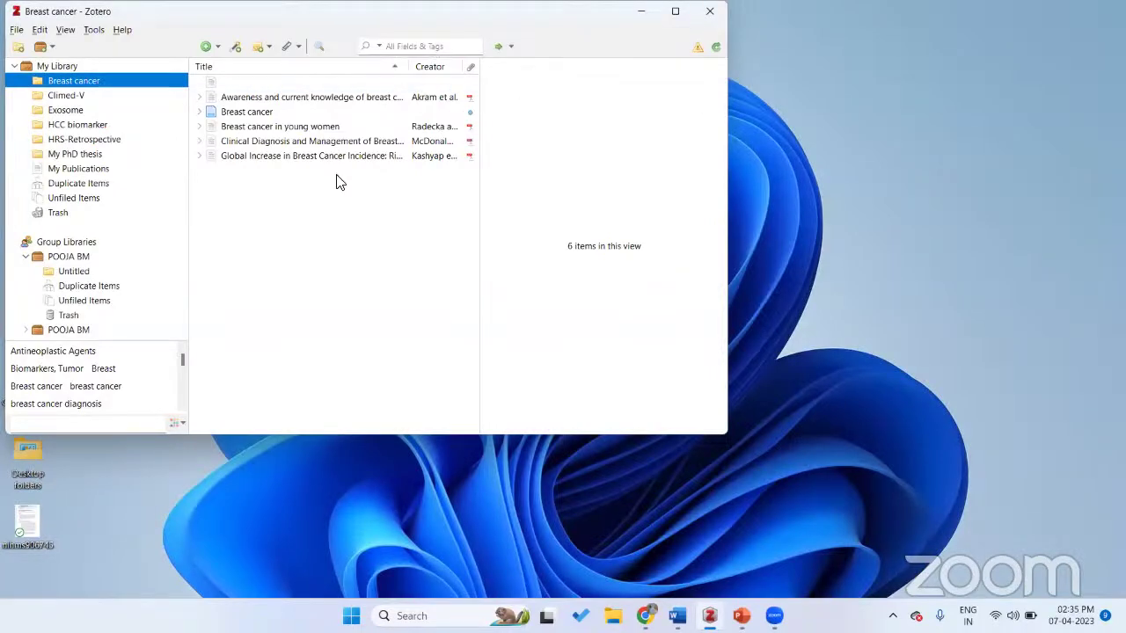
left_click_drag(431, 10, 827, 26)
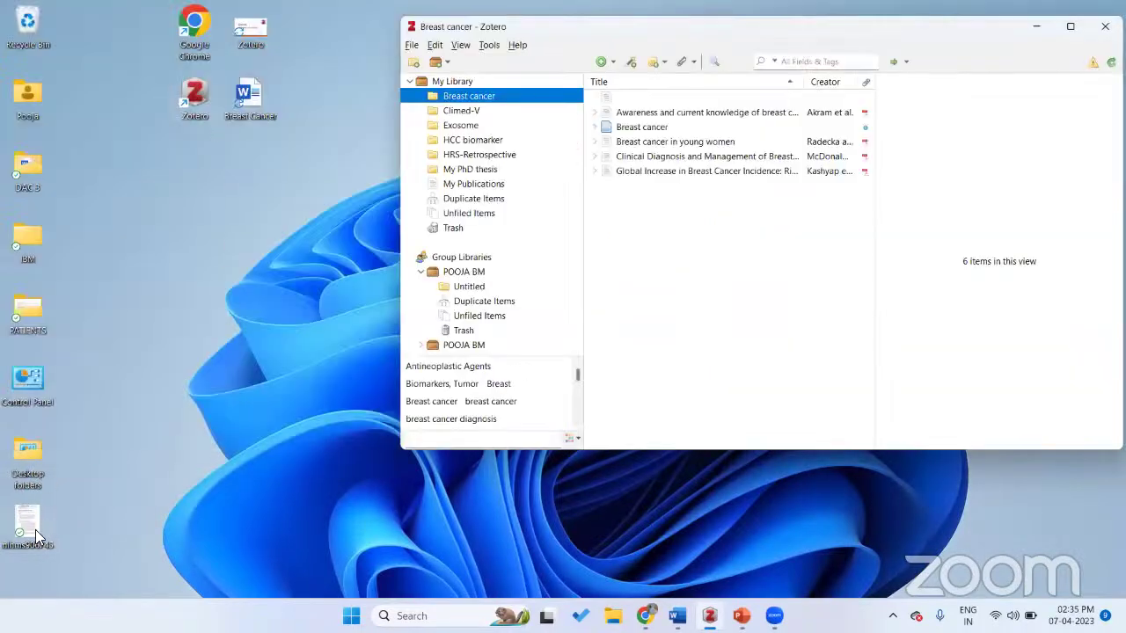
left_click_drag(35, 530, 718, 227)
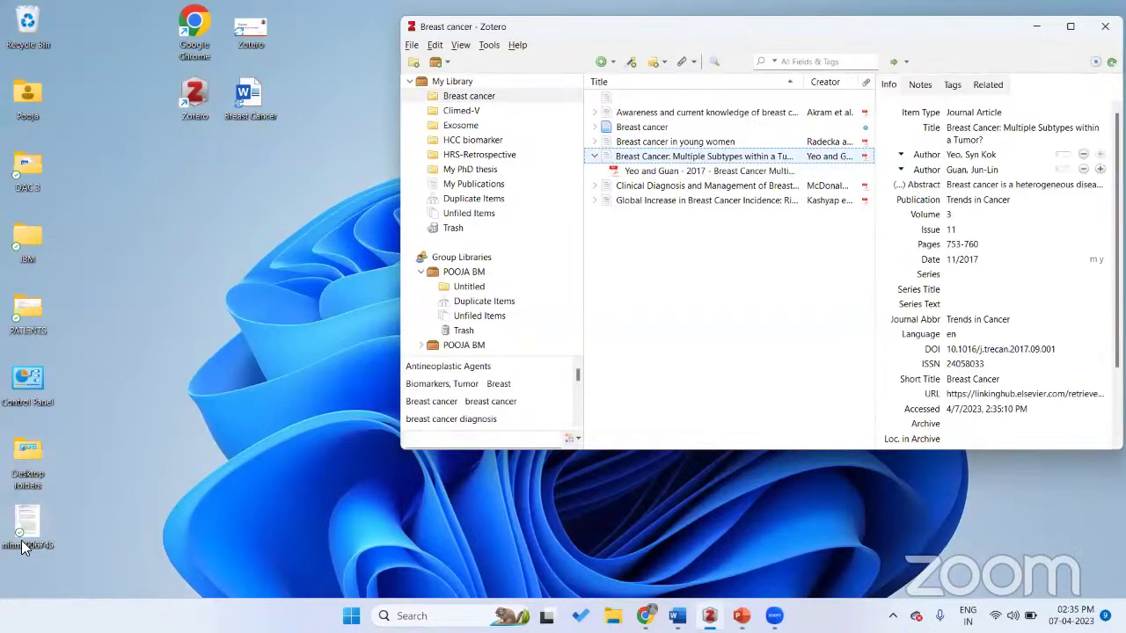
left_click_drag(24, 528, 702, 275)
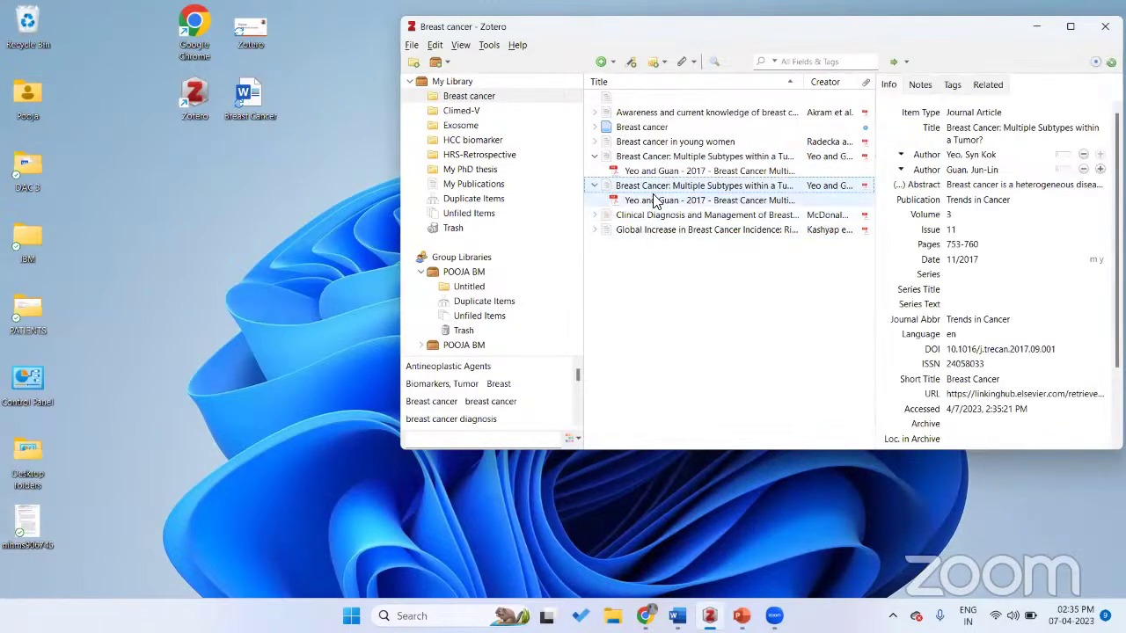
- Maximize Zotero and examine the imported "Breast Cancer: Multiple Subtypes within a Tumor?" item, its PDF attachment and the Breast cancer web page item
left_click(1071, 27)
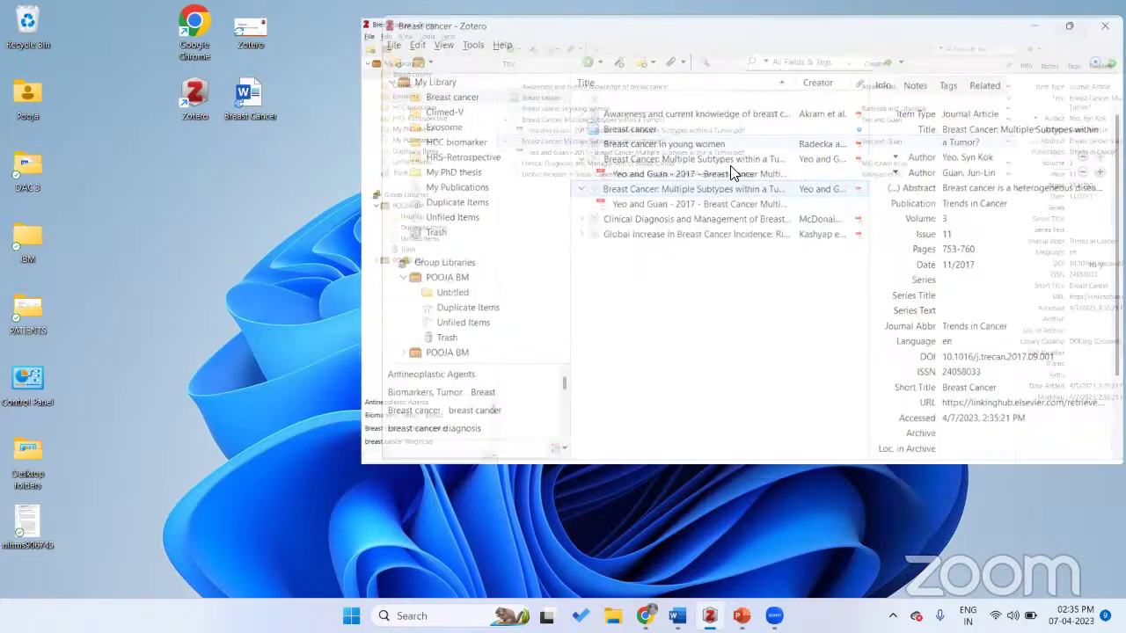
left_click(308, 181)
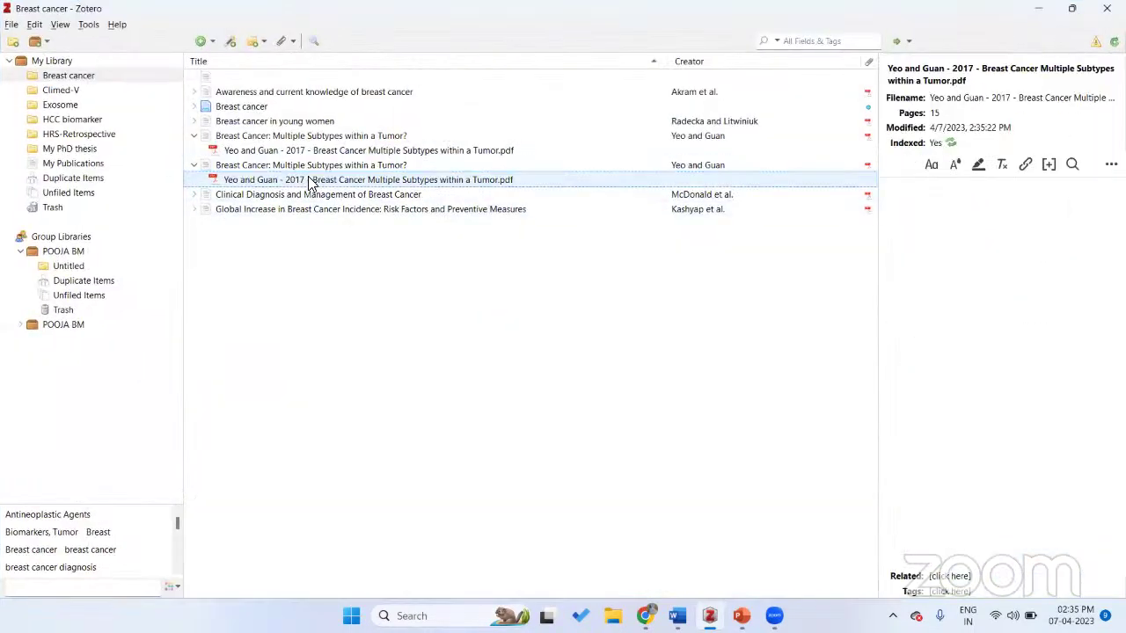
left_click(721, 169)
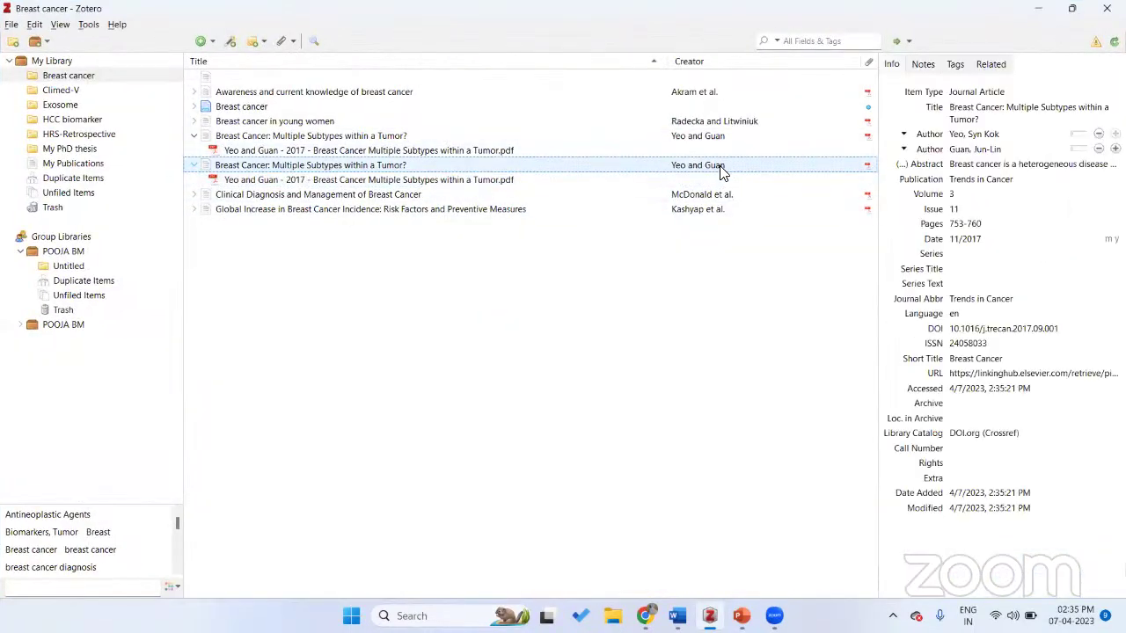
left_click(342, 180)
left_click(339, 167)
left_click(349, 182)
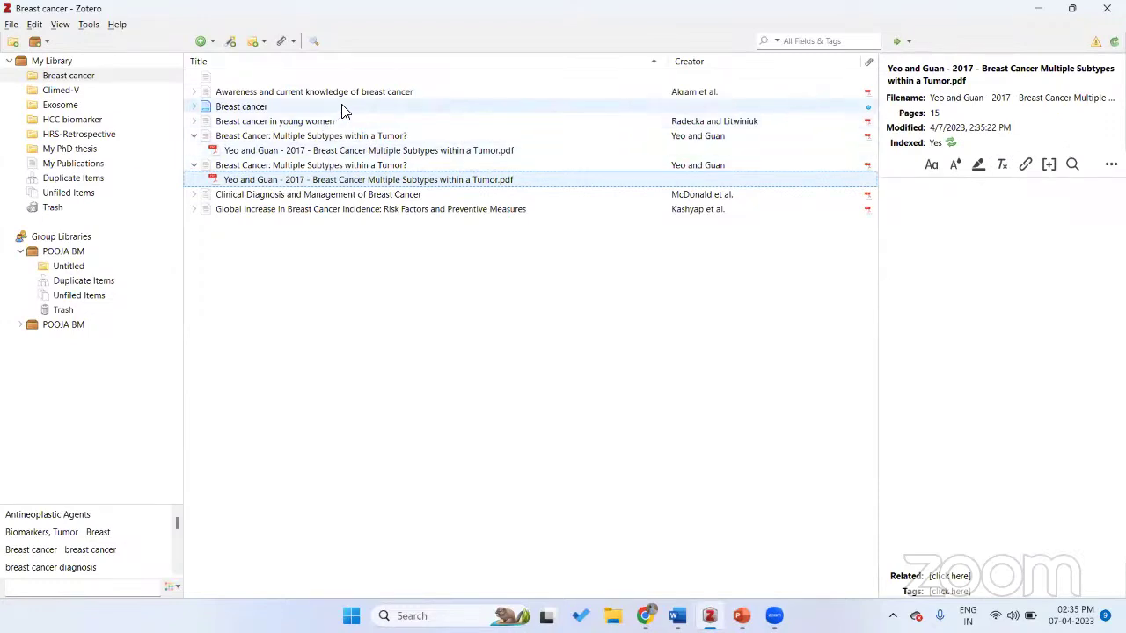
left_click(343, 107)
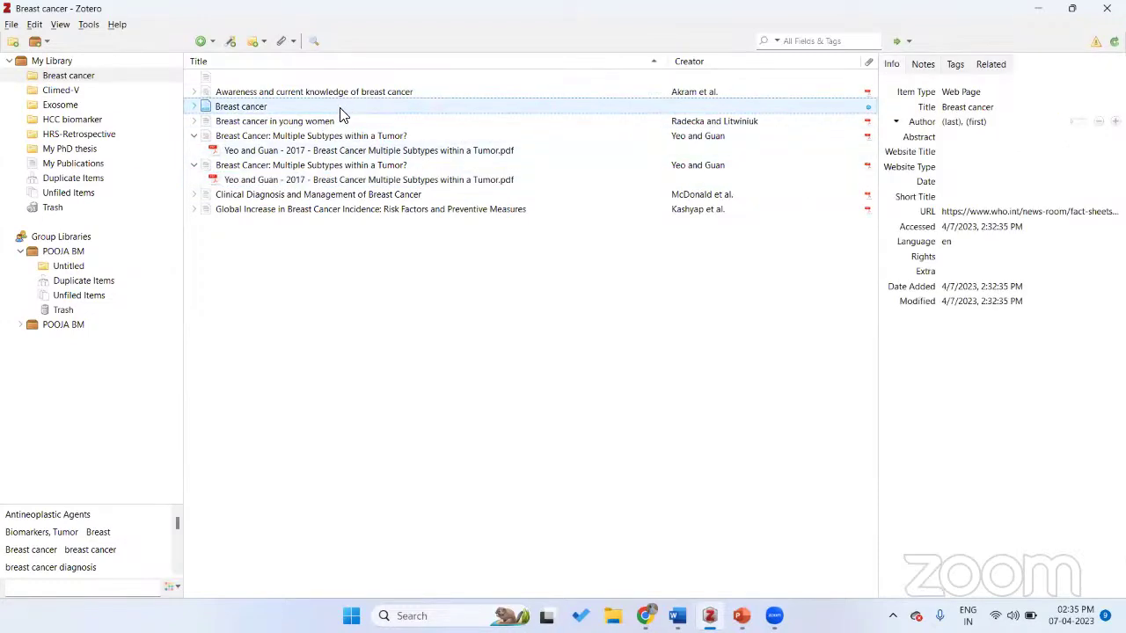
left_click(147, 80)
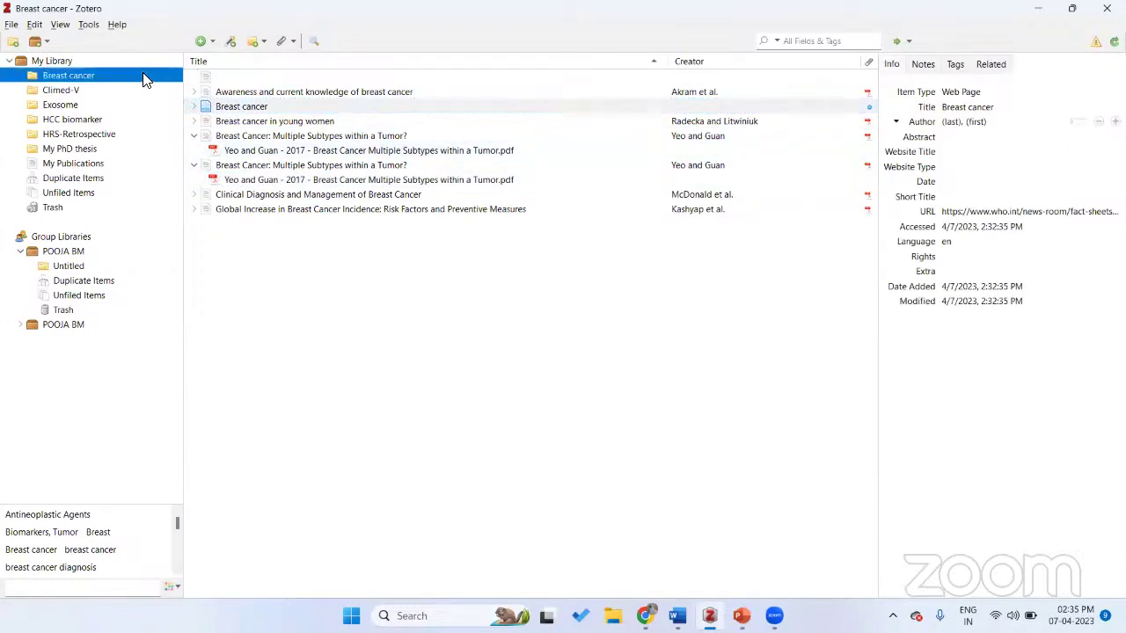
left_click(406, 280)
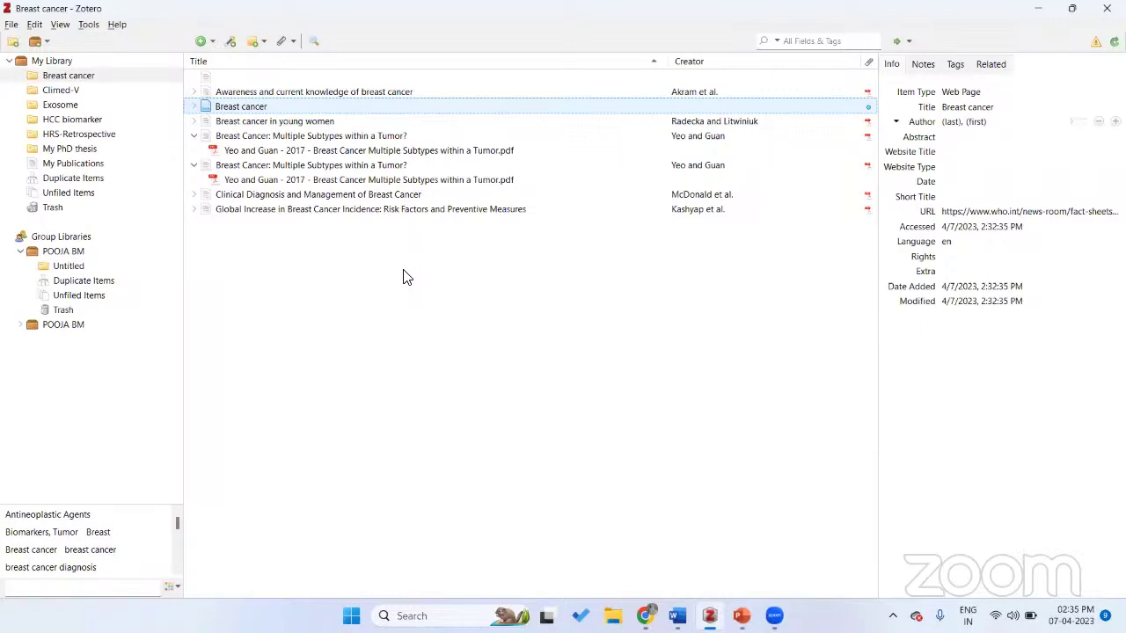
- Merge the two duplicate "Breast Cancer: Multiple Subtypes within a Tumor?" items and return to the Breast cancer collection
left_click(77, 177)
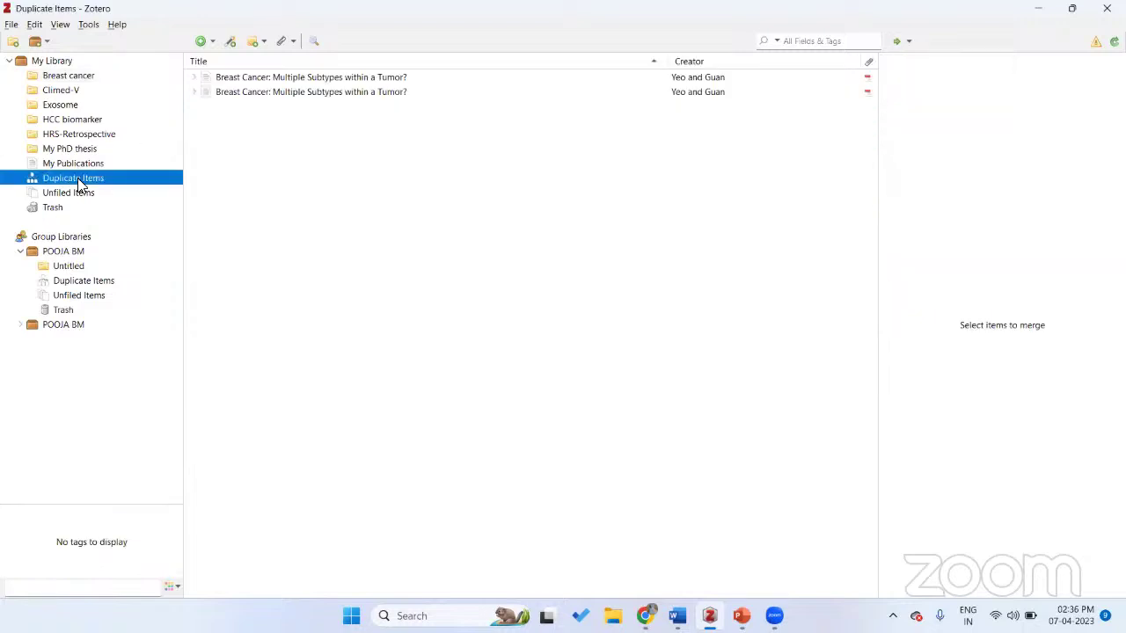
left_click(296, 104)
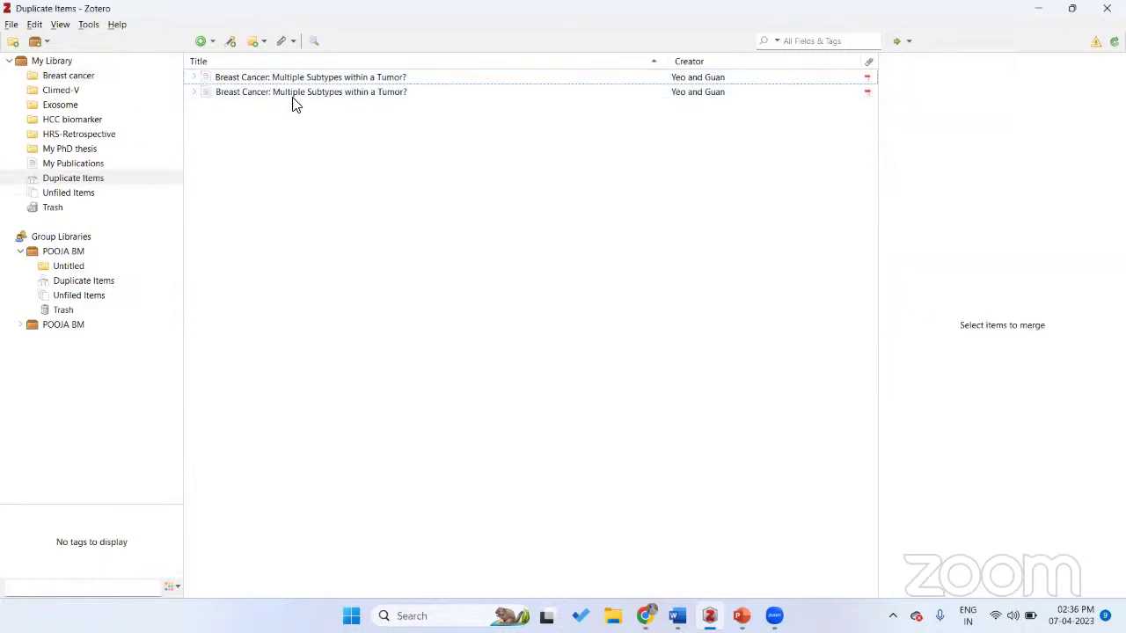
left_click(296, 95)
left_click(915, 67)
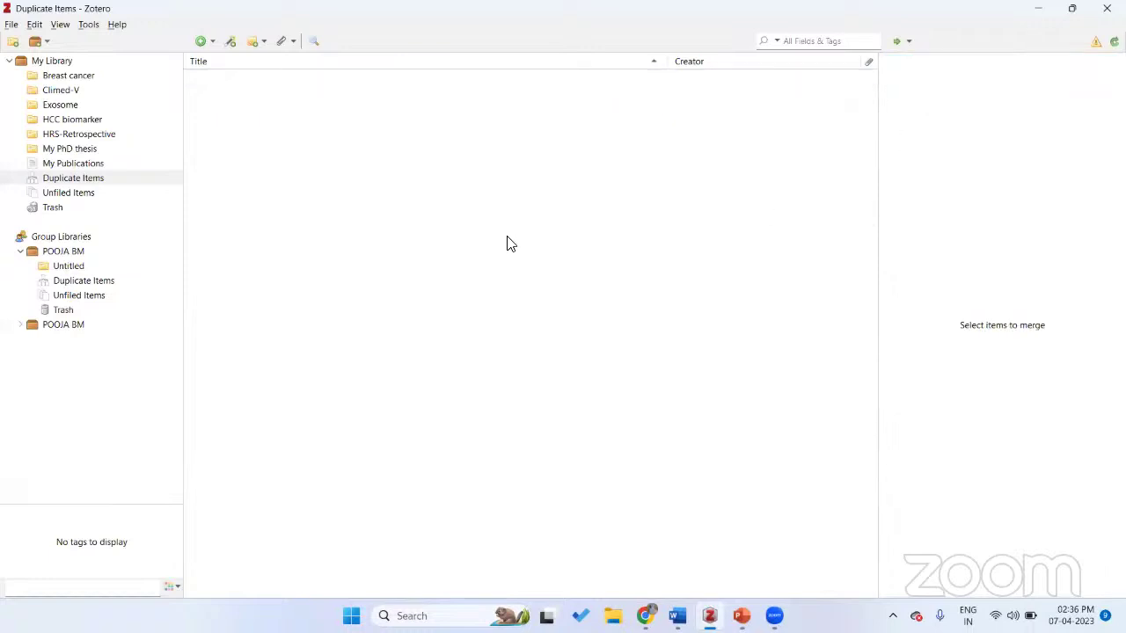
left_click(75, 79)
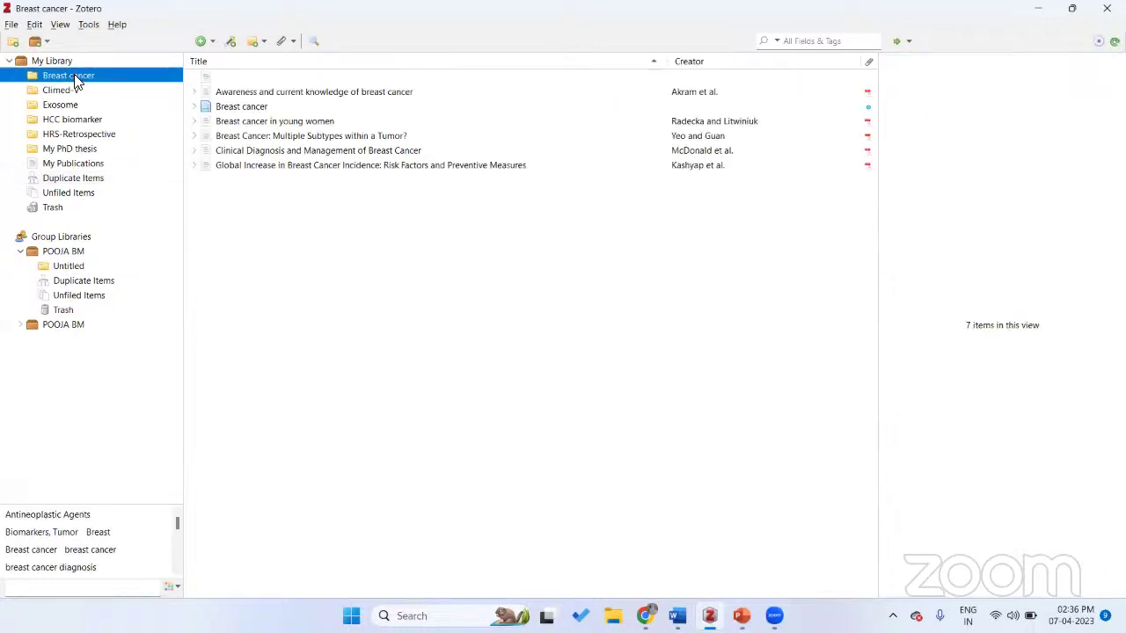
- Switch to the Breast Cancer Word document and add a space after "heterogeneity", before the period, as the citation position
left_click(676, 616)
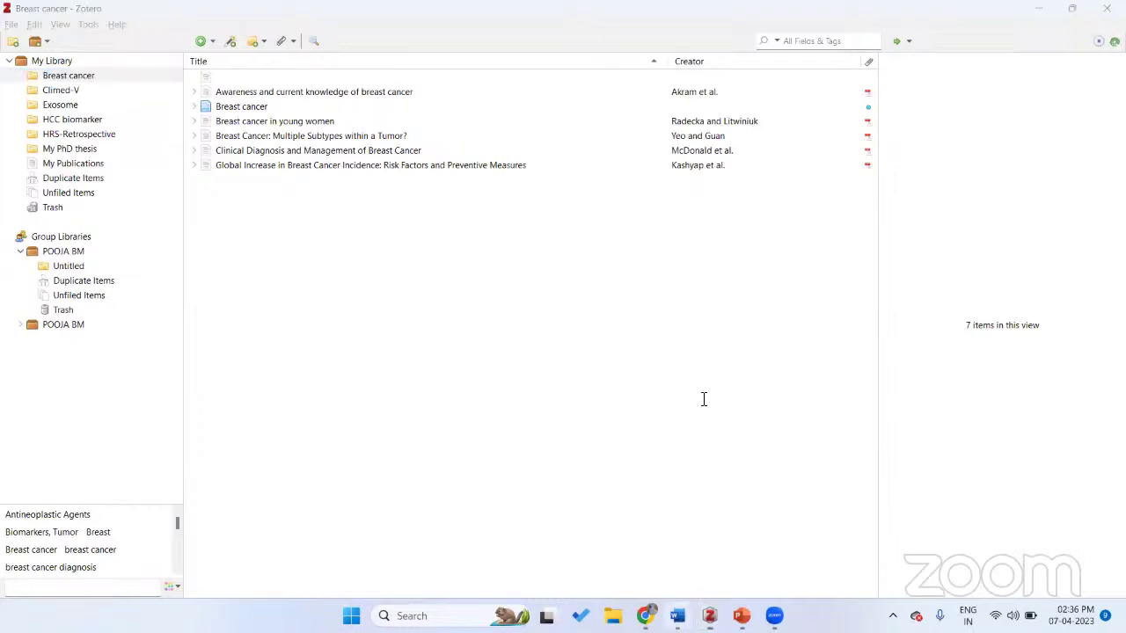
scroll(580, 329, "down", 1)
scroll(519, 329, "up", 1)
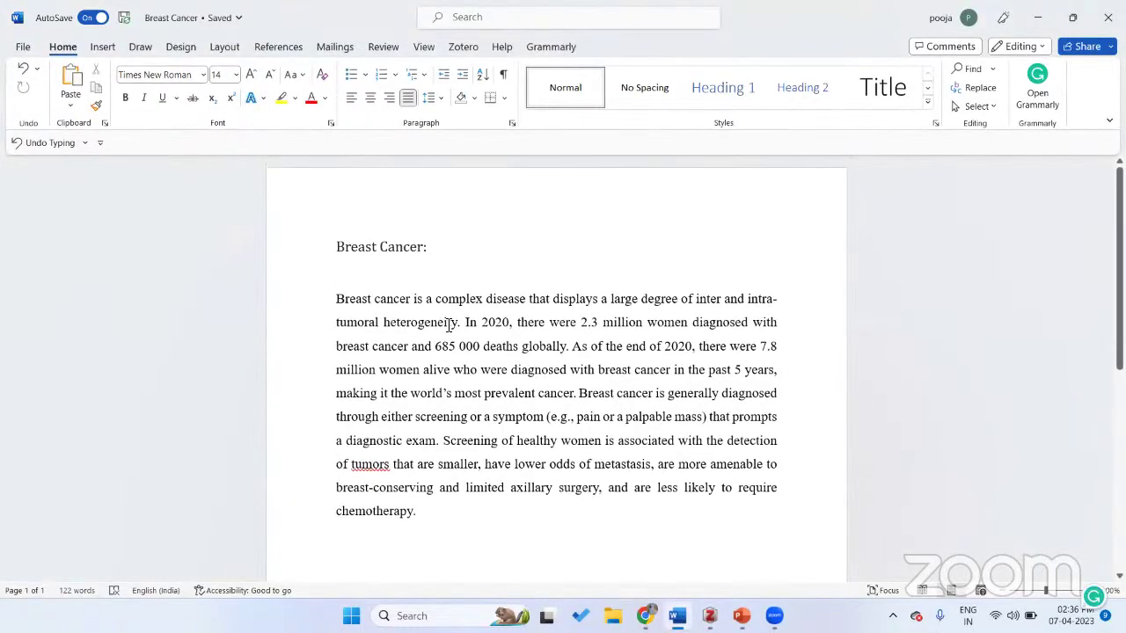
left_click(458, 327)
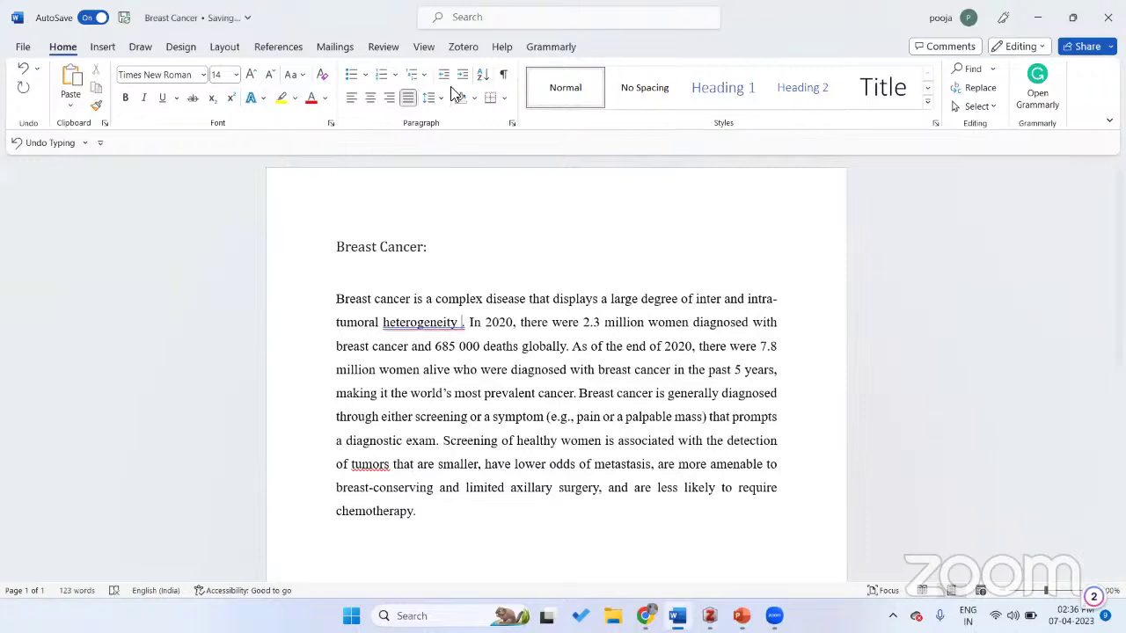
left_click(464, 47)
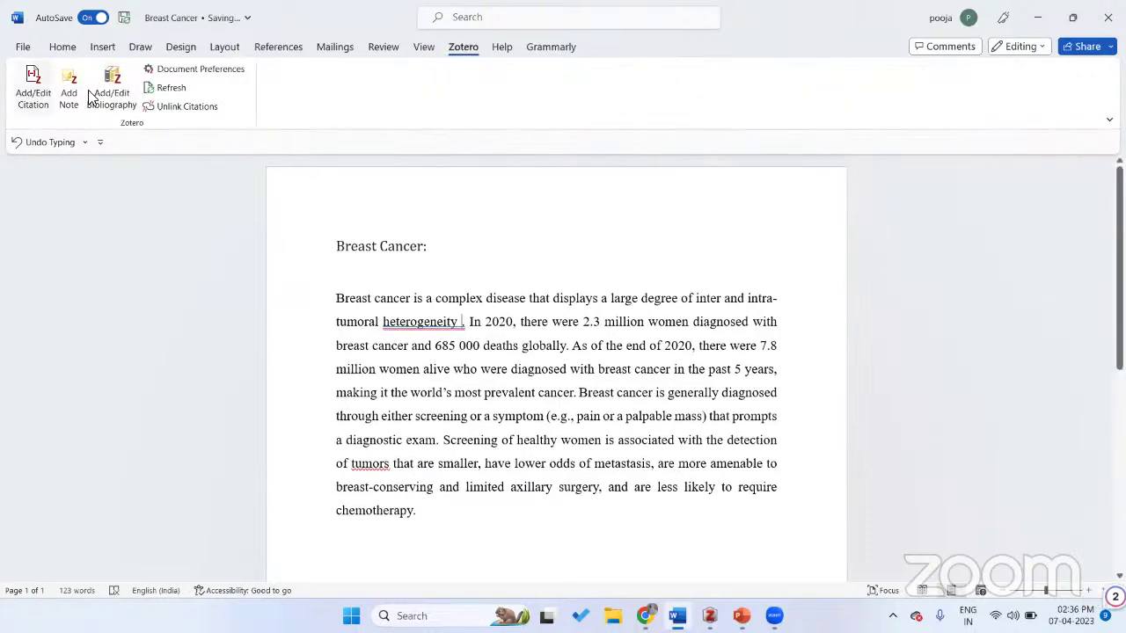
left_click(579, 272)
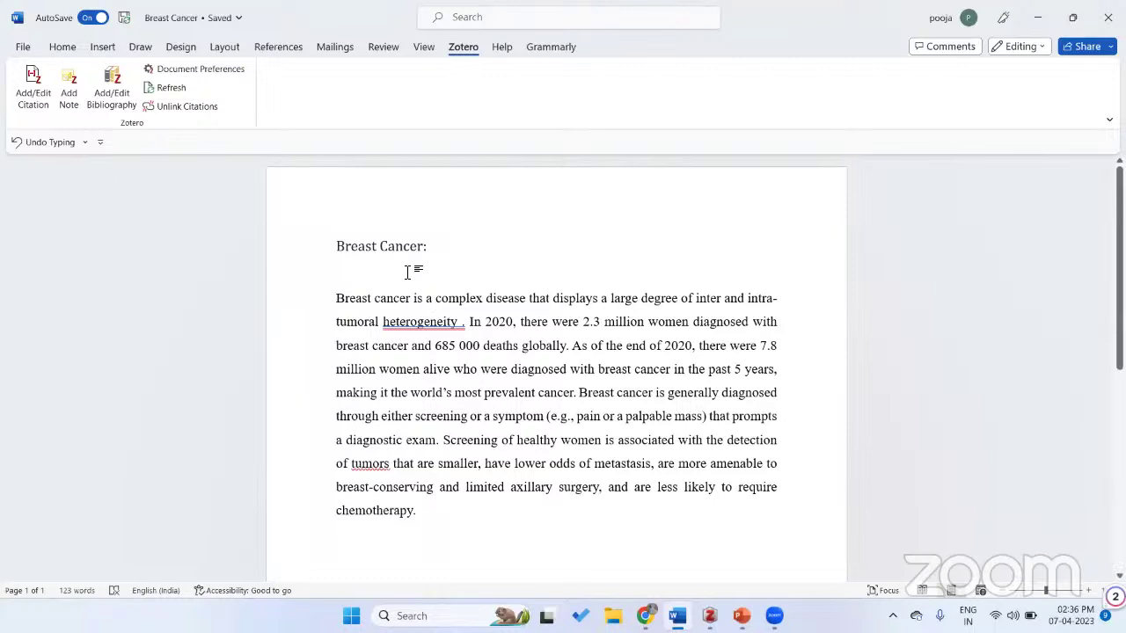
mouse_move(463, 324)
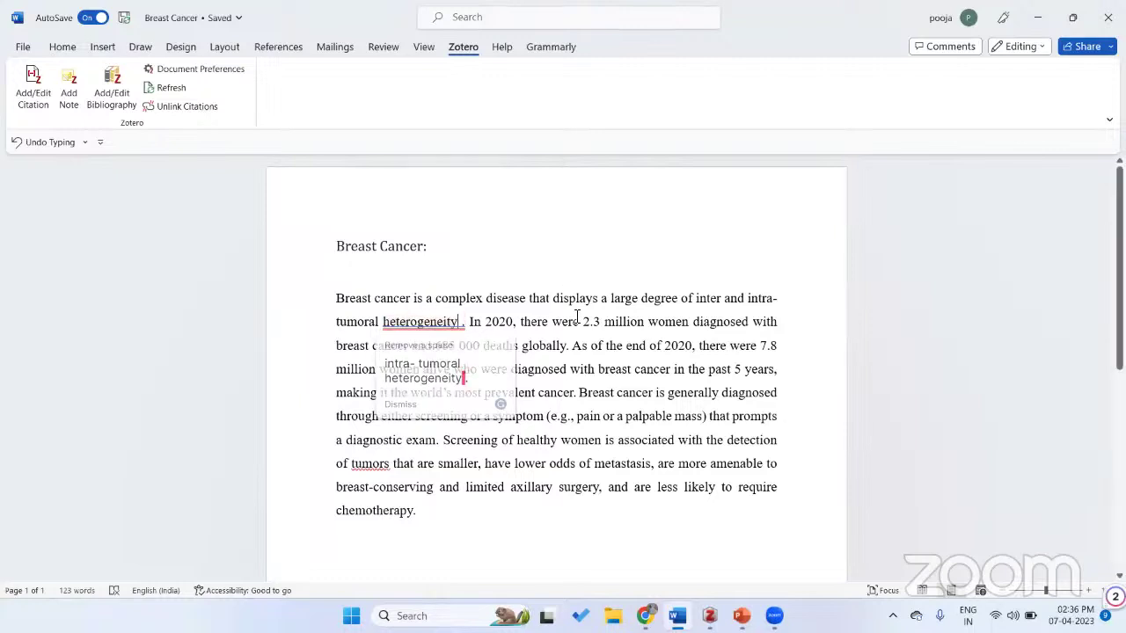
key("Delete")
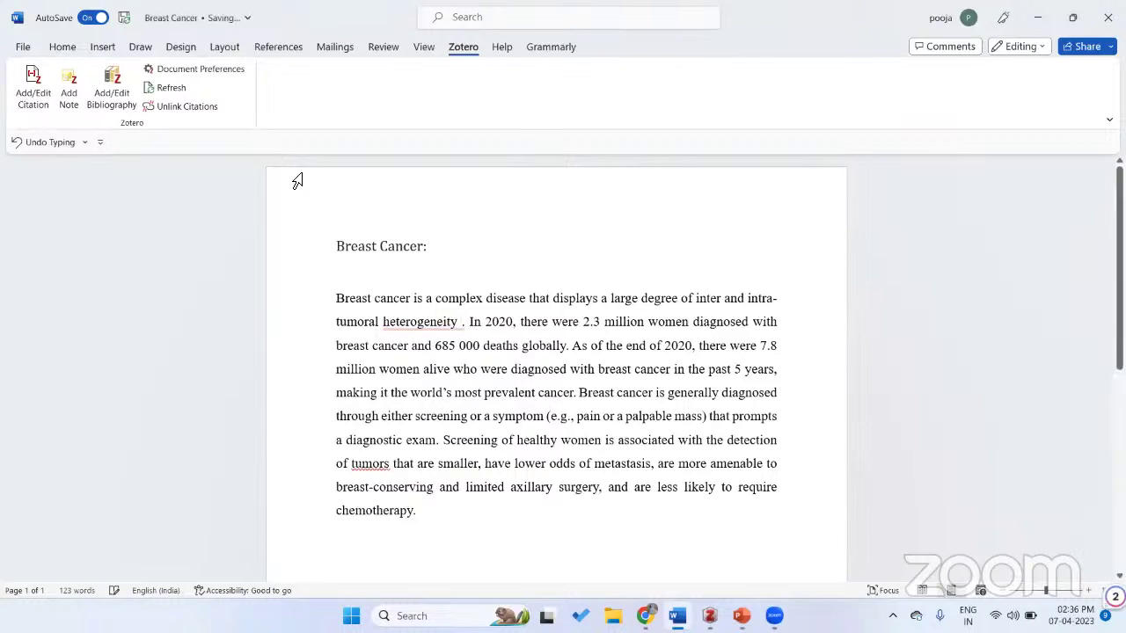
- Insert a Zotero citation of "Breast Cancer: Multiple Subtypes within a Tumor?" after "heterogeneity", using Classic View
left_click(32, 94)
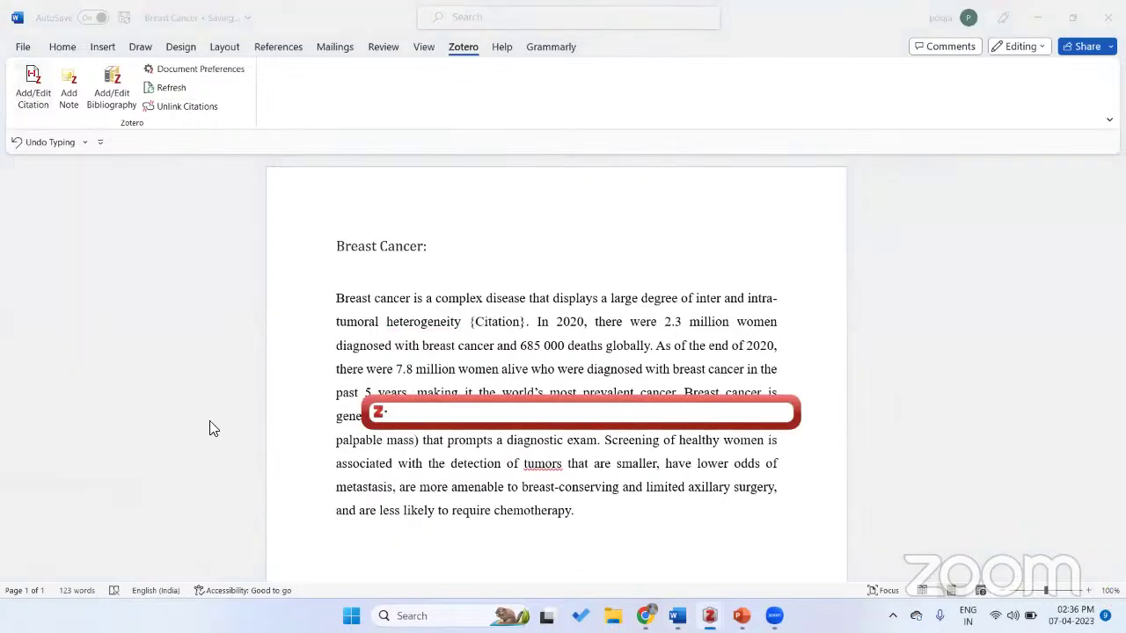
left_click(382, 415)
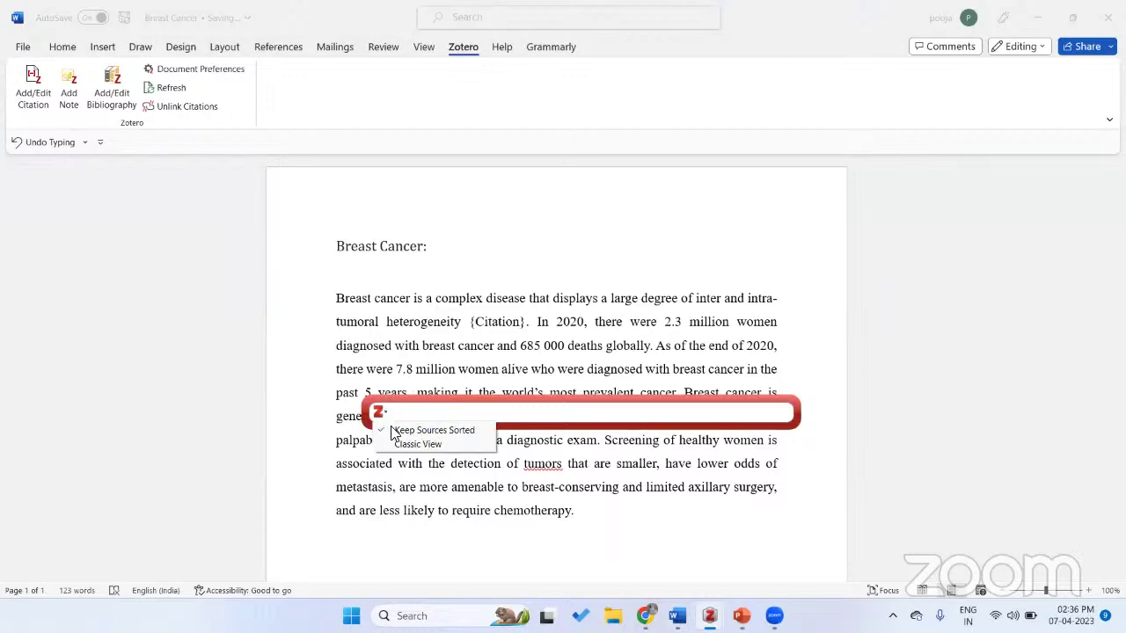
left_click(416, 444)
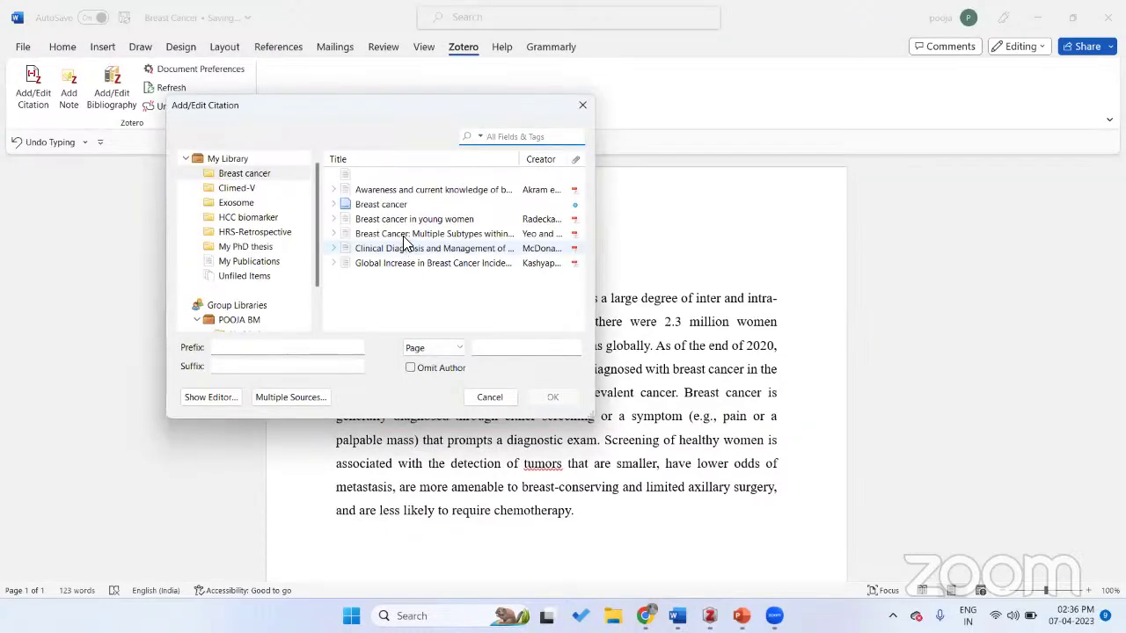
left_click(405, 236)
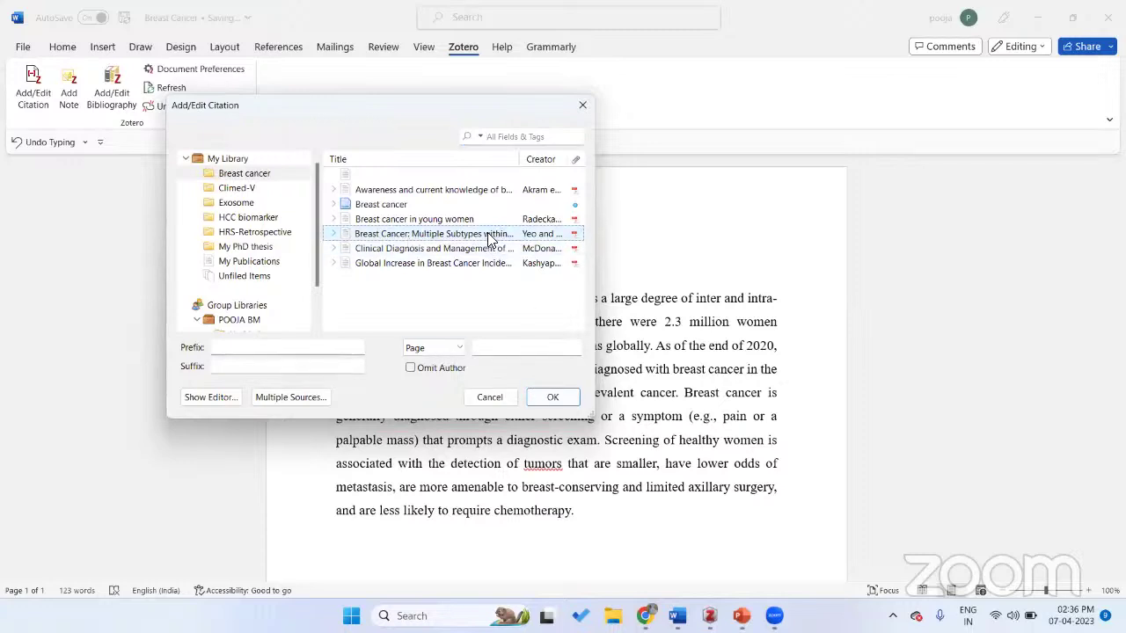
left_click(551, 397)
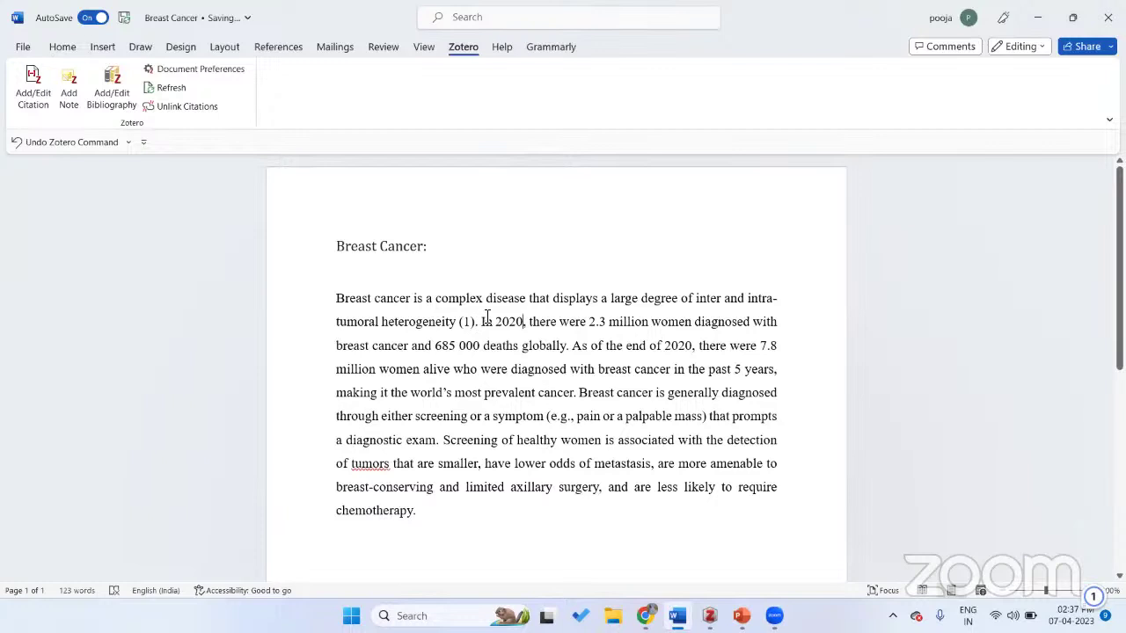
- Cite the "Breast cancer" web page item after "the world's most prevalent cancer", choosing it in Classic View
left_click_drag(483, 321, 576, 395)
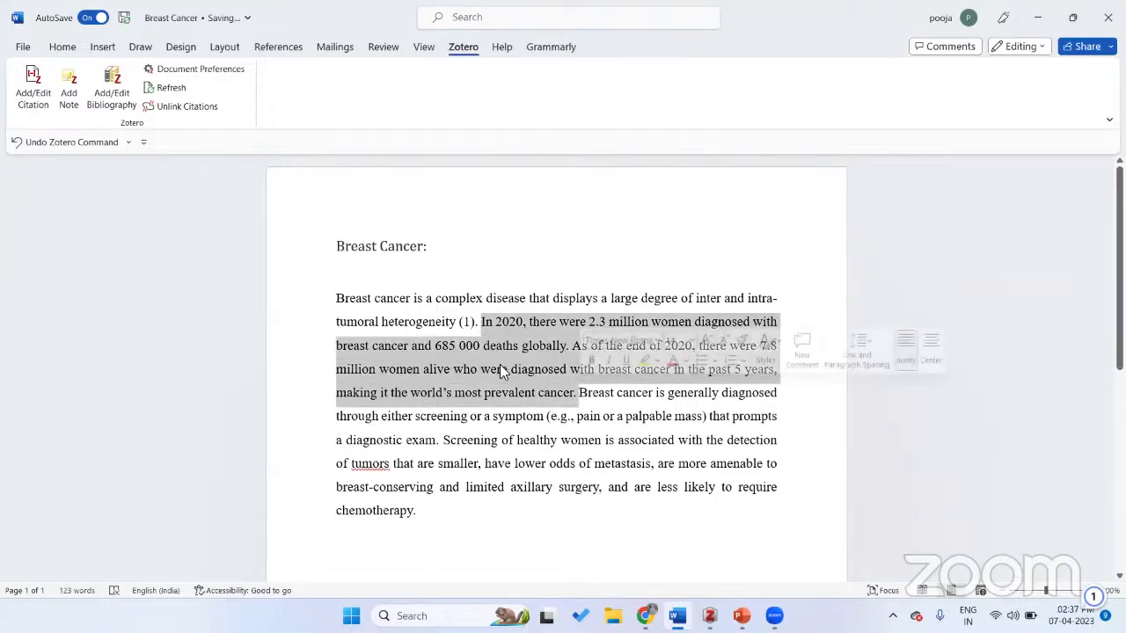
left_click(579, 397)
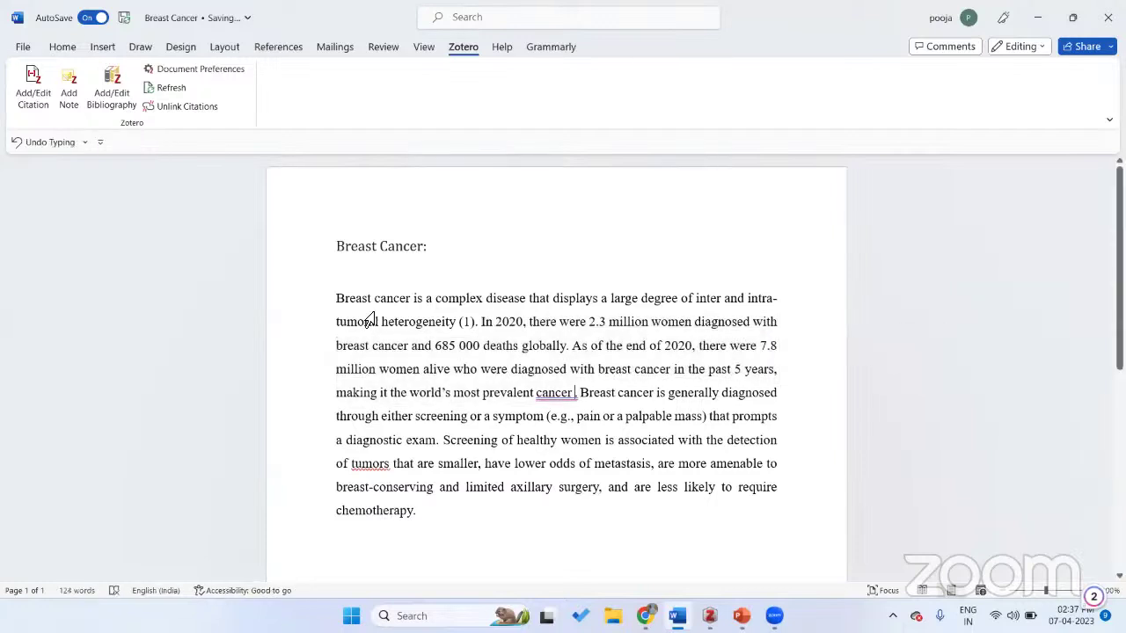
left_click(35, 99)
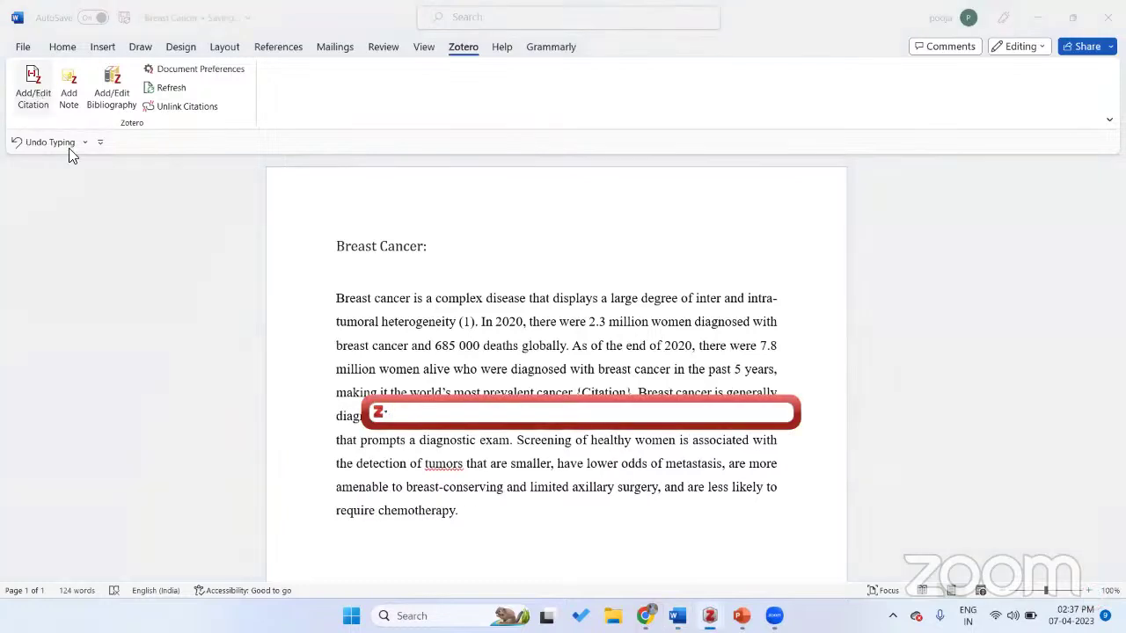
left_click(380, 413)
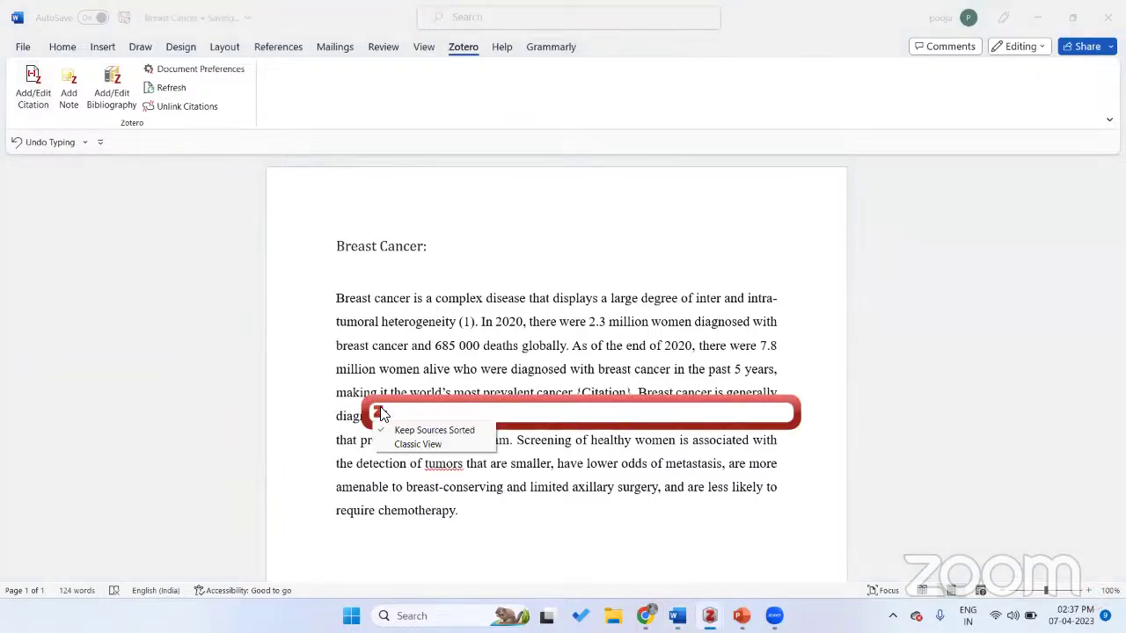
left_click(407, 446)
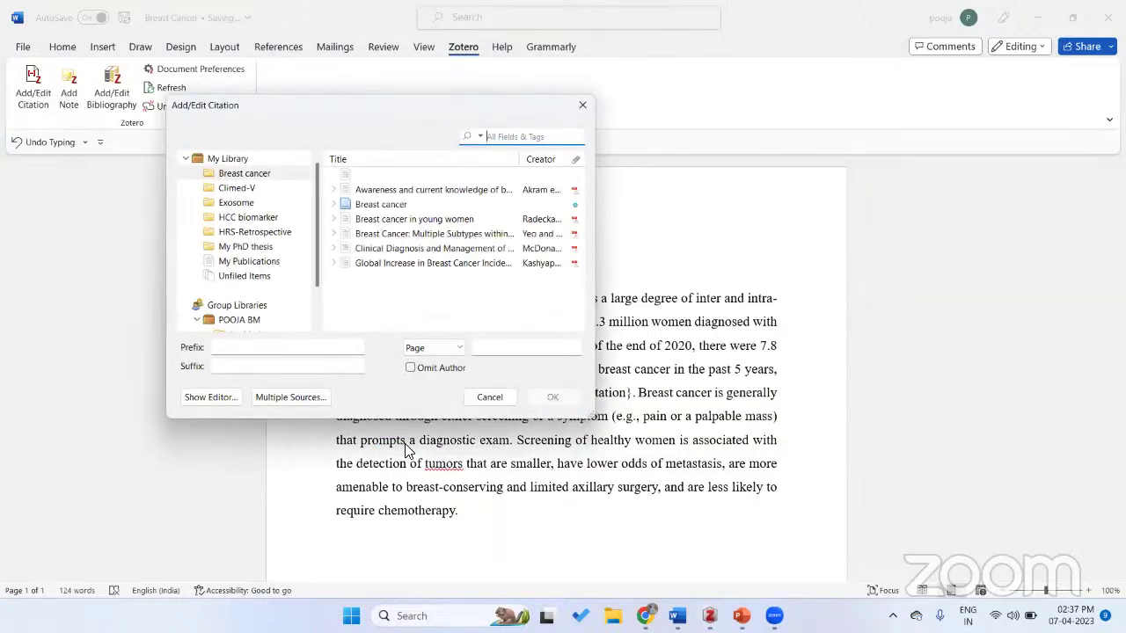
left_click(404, 203)
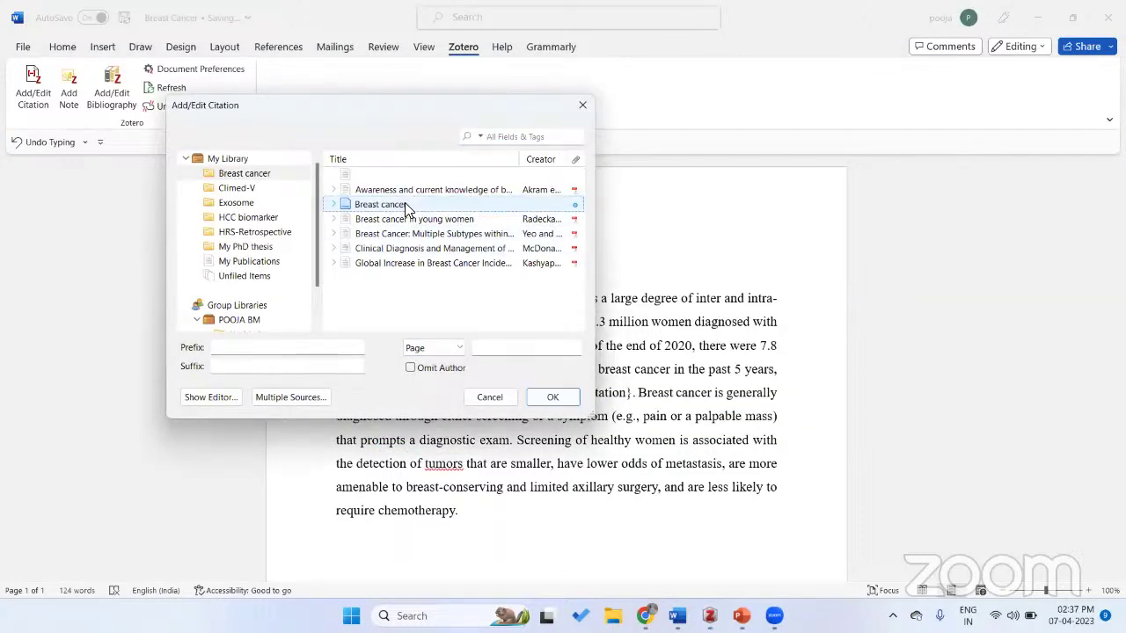
left_click(553, 398)
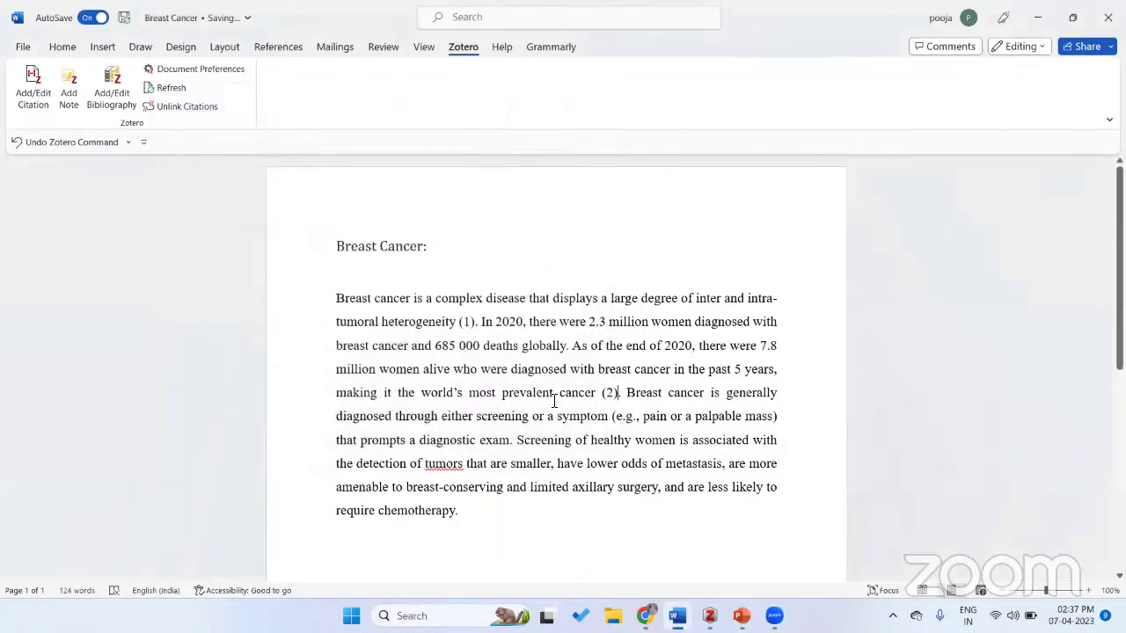
- Cite the "Global Increase in Breast Cancer Incidence" article after "chemotherapy" at the end of the paragraph, using Classic View
left_click(456, 513)
left_click(42, 102)
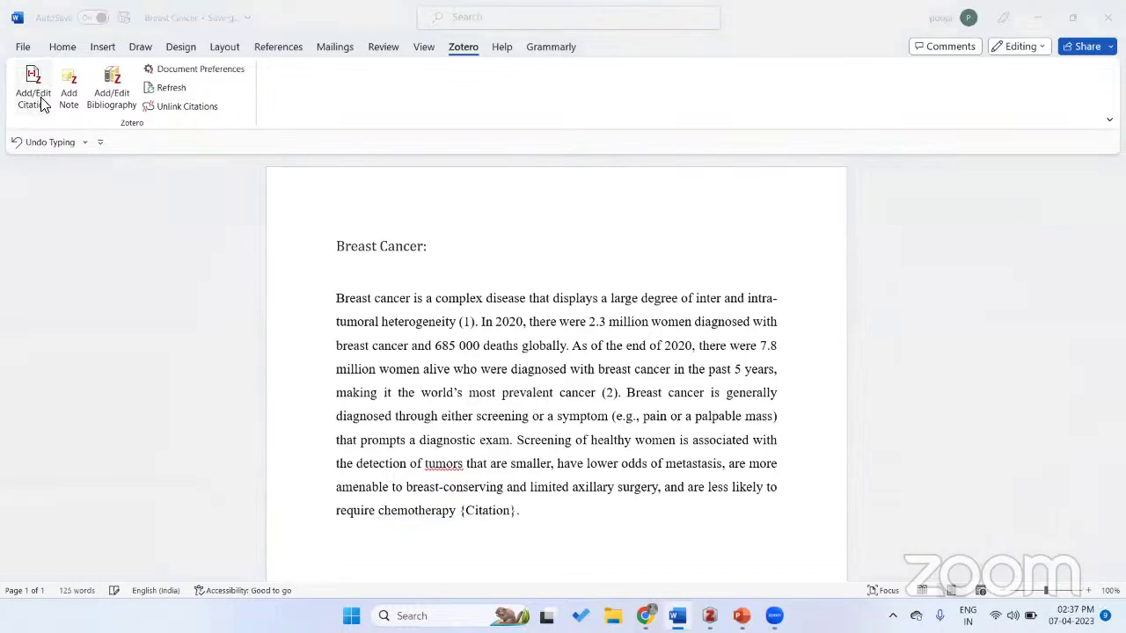
left_click(377, 410)
left_click(406, 445)
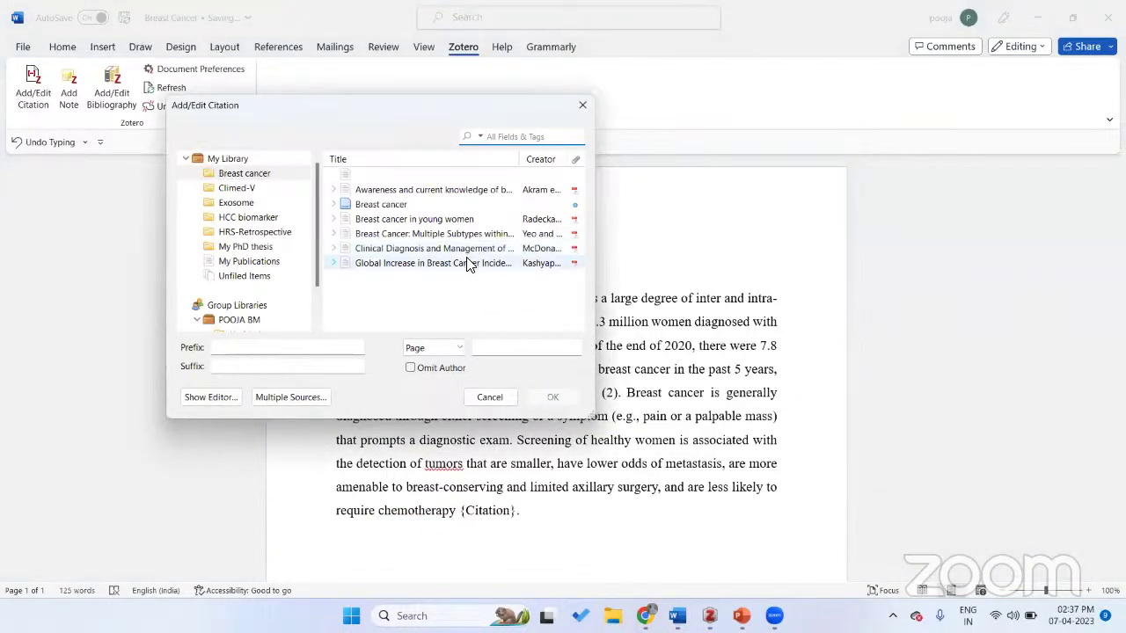
left_click(466, 263)
left_click(552, 397)
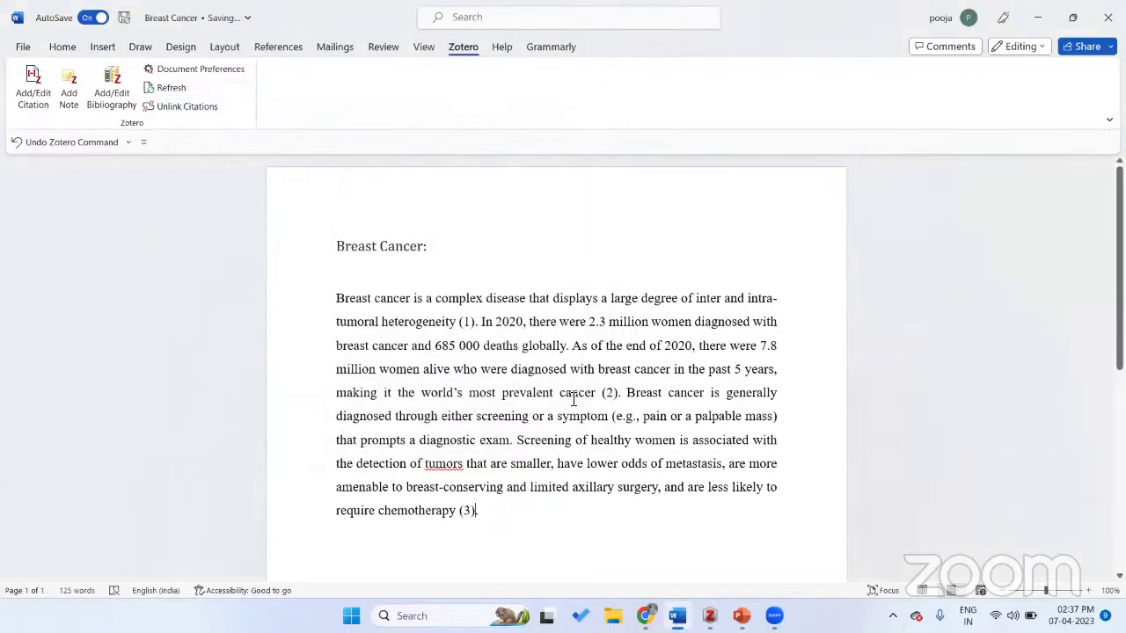
- Add a new paragraph below the cited text reading "This is the first sentence"
scroll(546, 409, "down", 3)
key("Return")
key("Return")
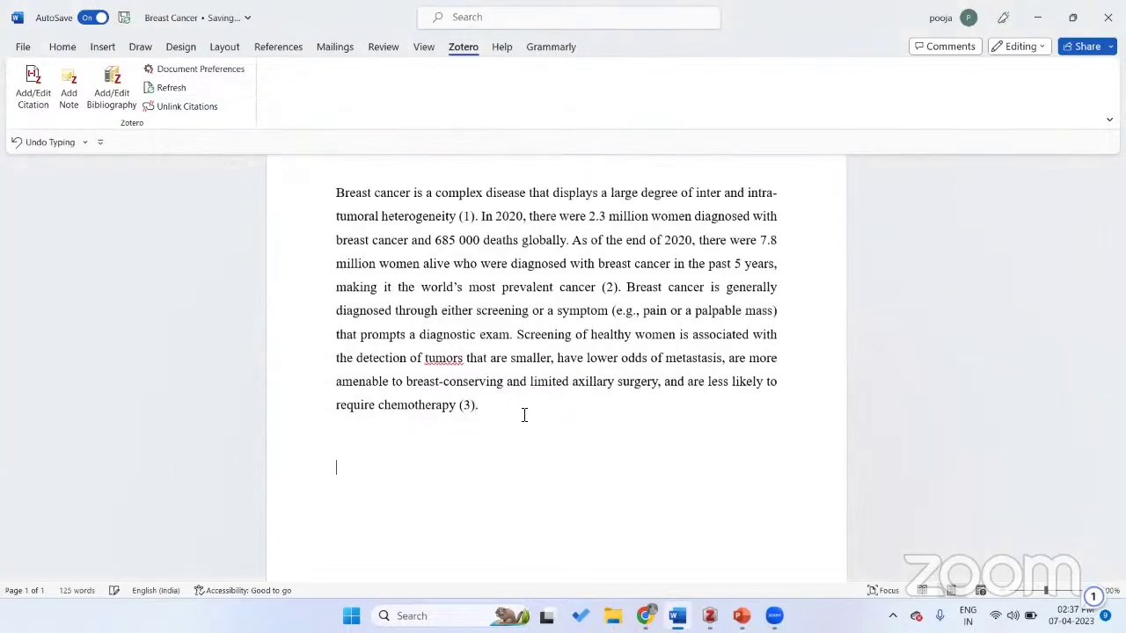
type("This is the first ")
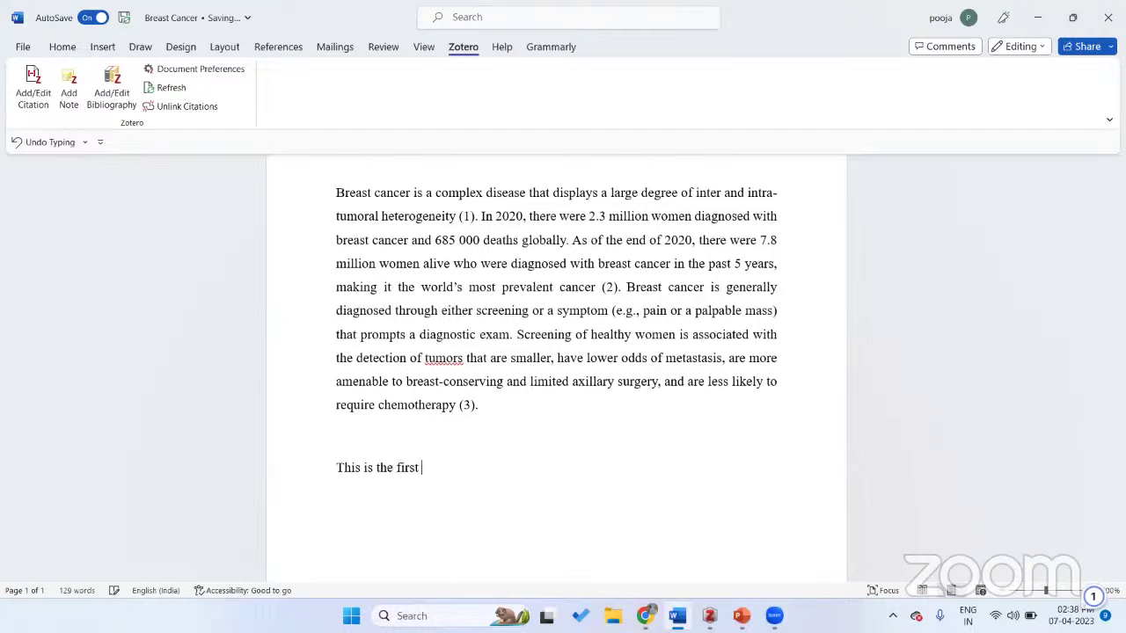
type("sentence")
key("BackSpace")
key("BackSpace")
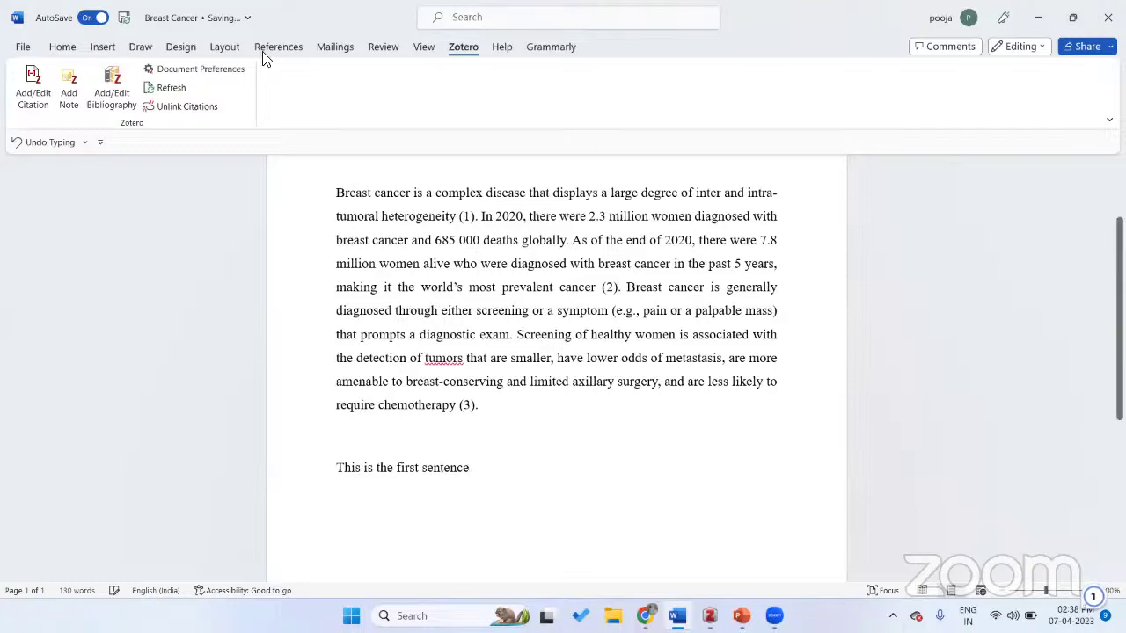
- Cite the "Awareness and current knowledge of breast cancer" article after "This is the first sentence", using Classic View
left_click(32, 91)
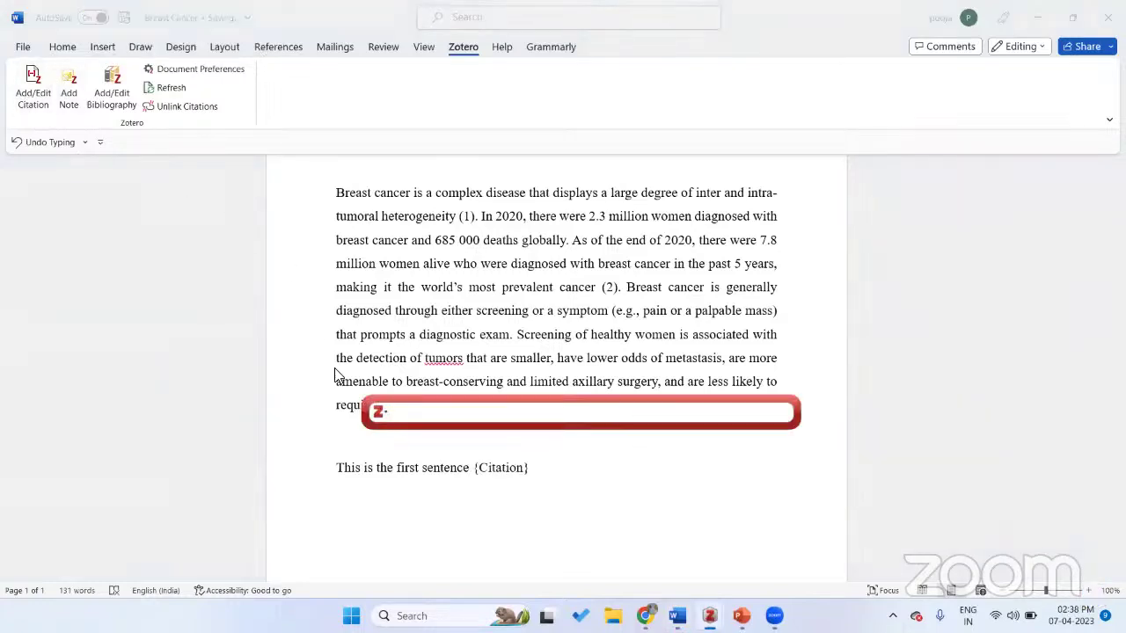
left_click(387, 416)
left_click(398, 443)
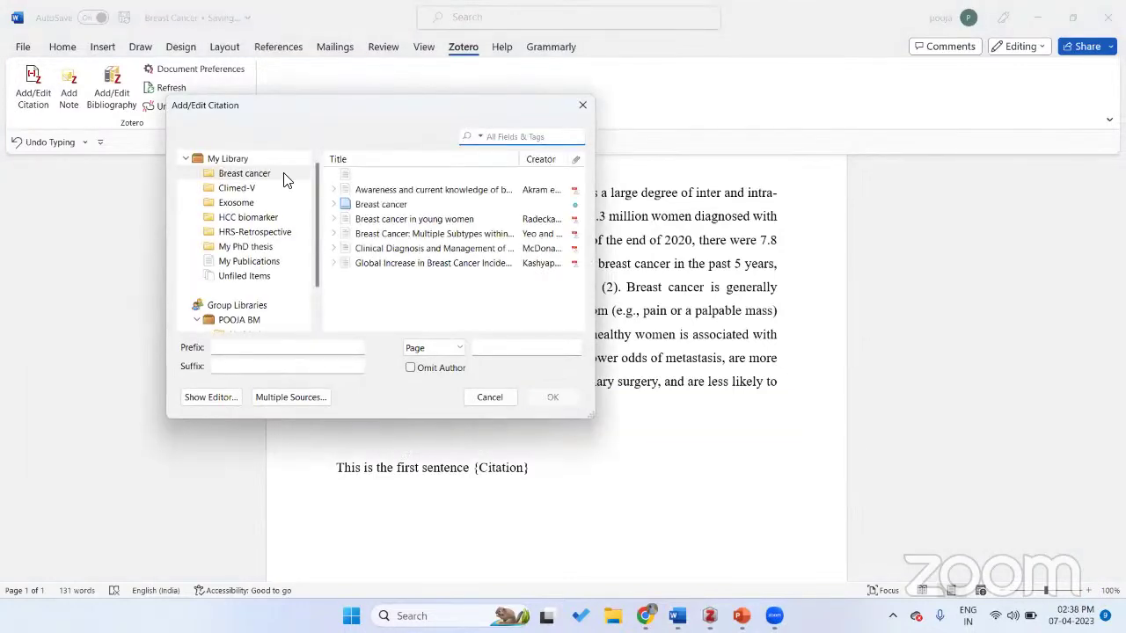
left_click(411, 190)
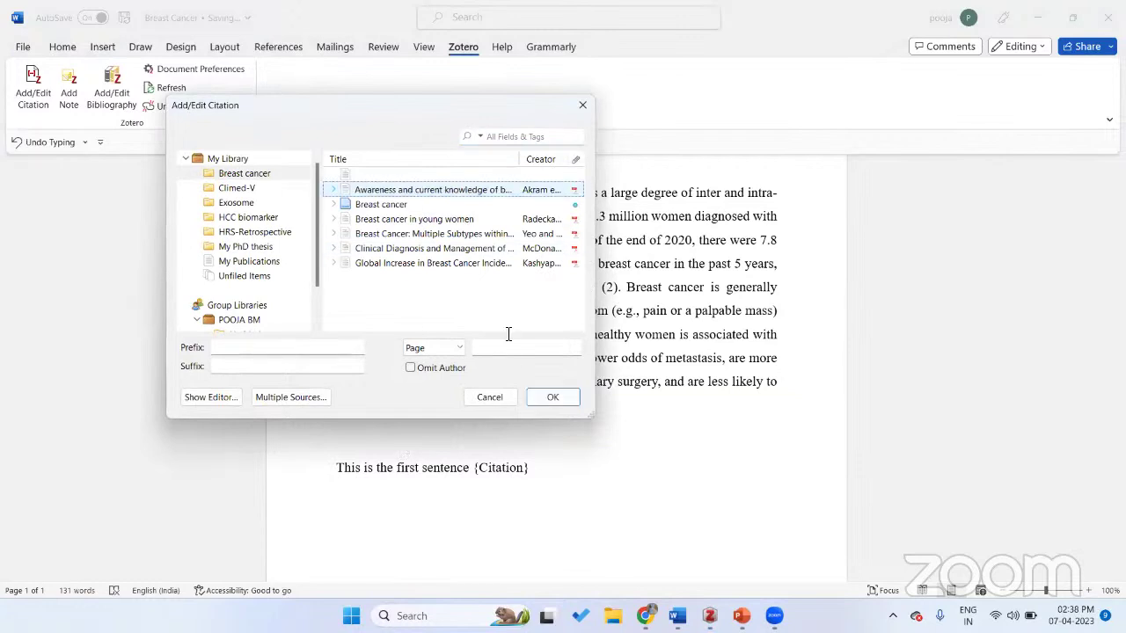
left_click(551, 399)
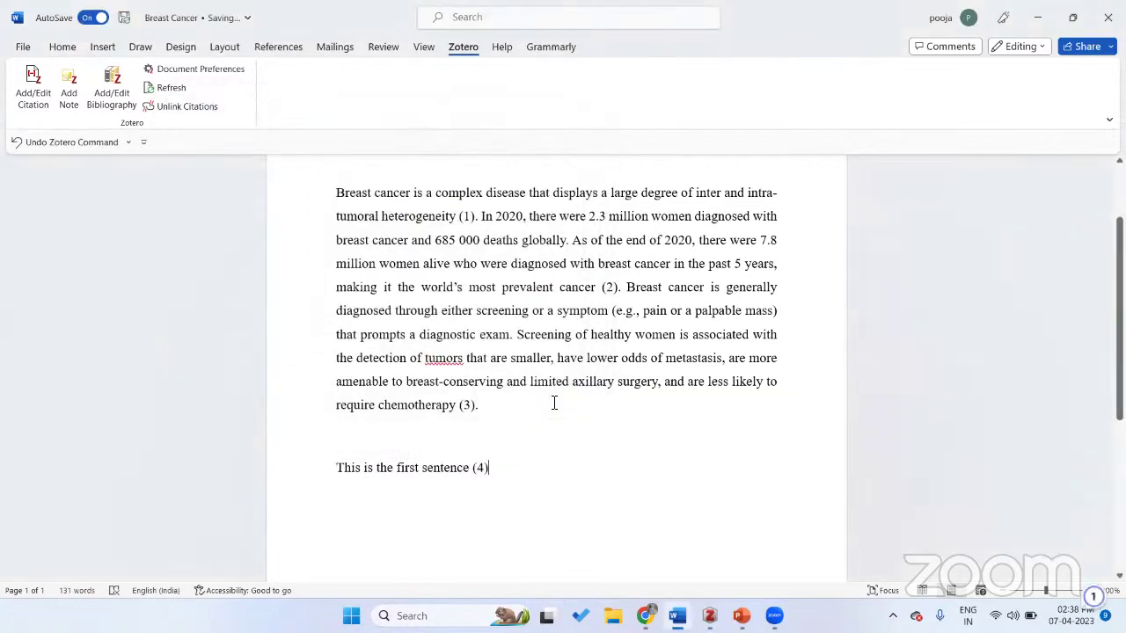
- End the new sentence with a period and add a "Reference:" heading below it
type(".")
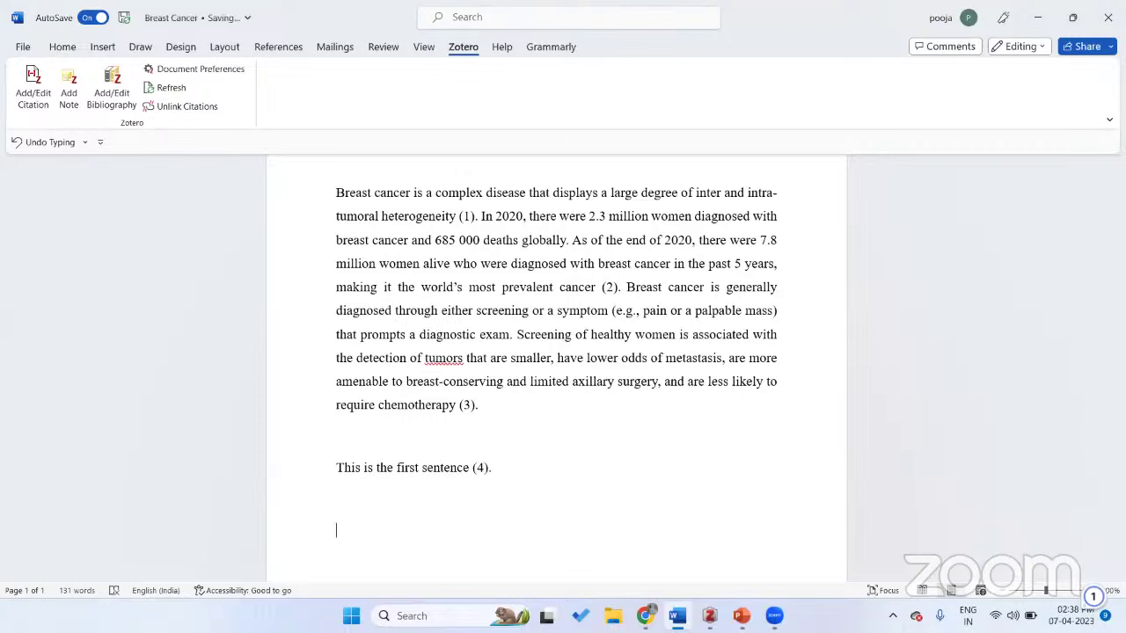
type("Reference:")
scroll(445, 351, "down", 1)
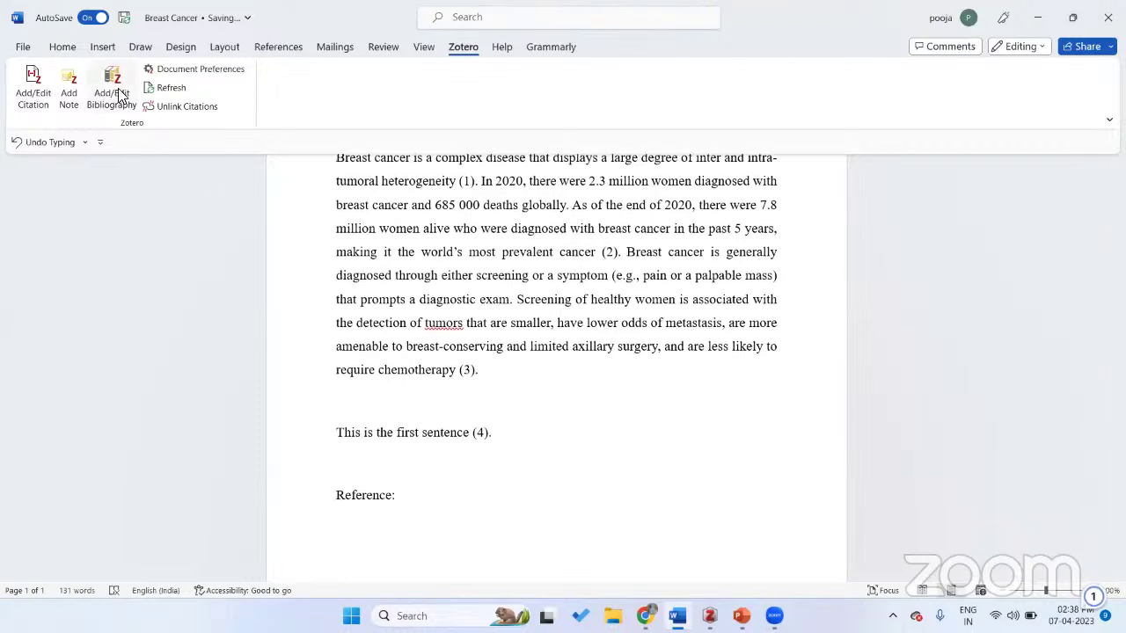
- Compare the available citation styles in the document preferences and apply Vancouver as the document's citation style
left_click(174, 74)
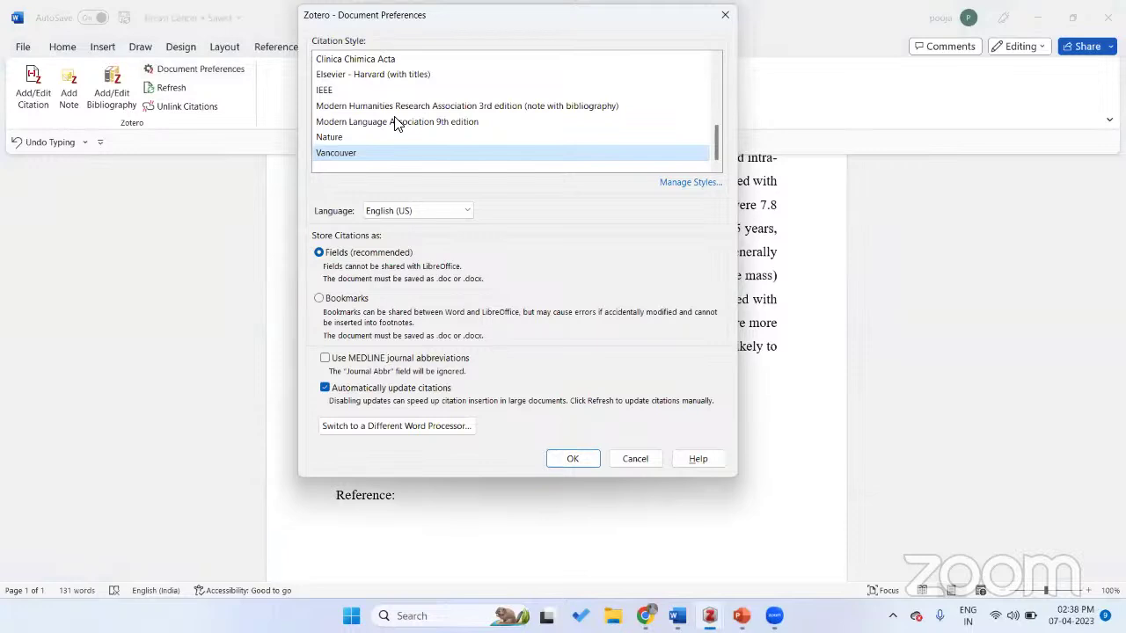
left_click(341, 63)
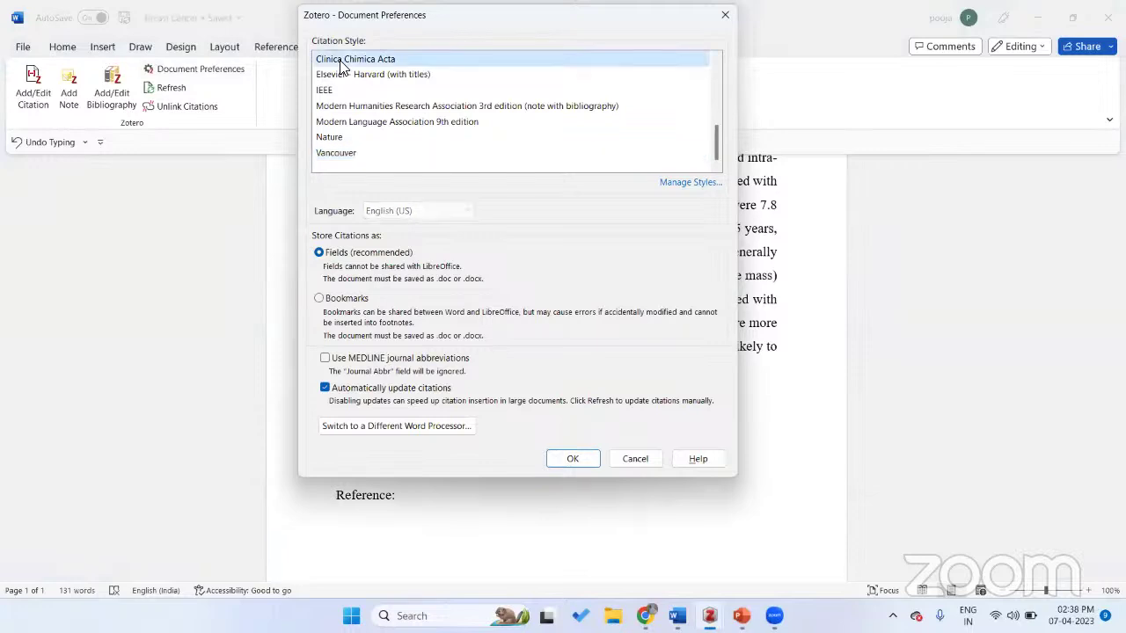
left_click(357, 78)
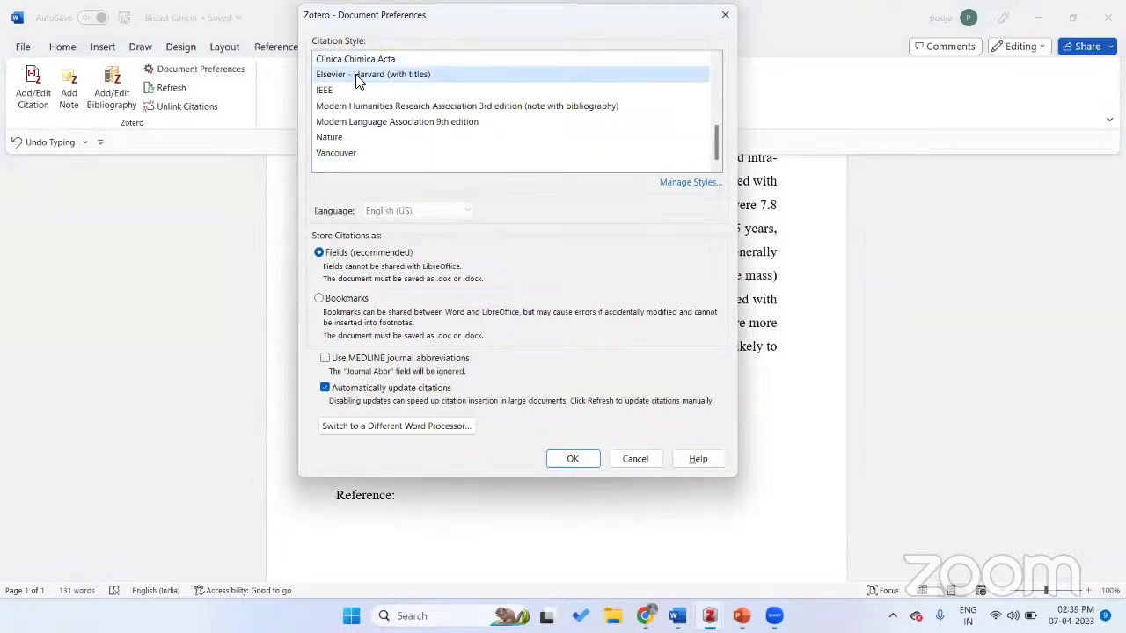
left_click(339, 141)
left_click(354, 156)
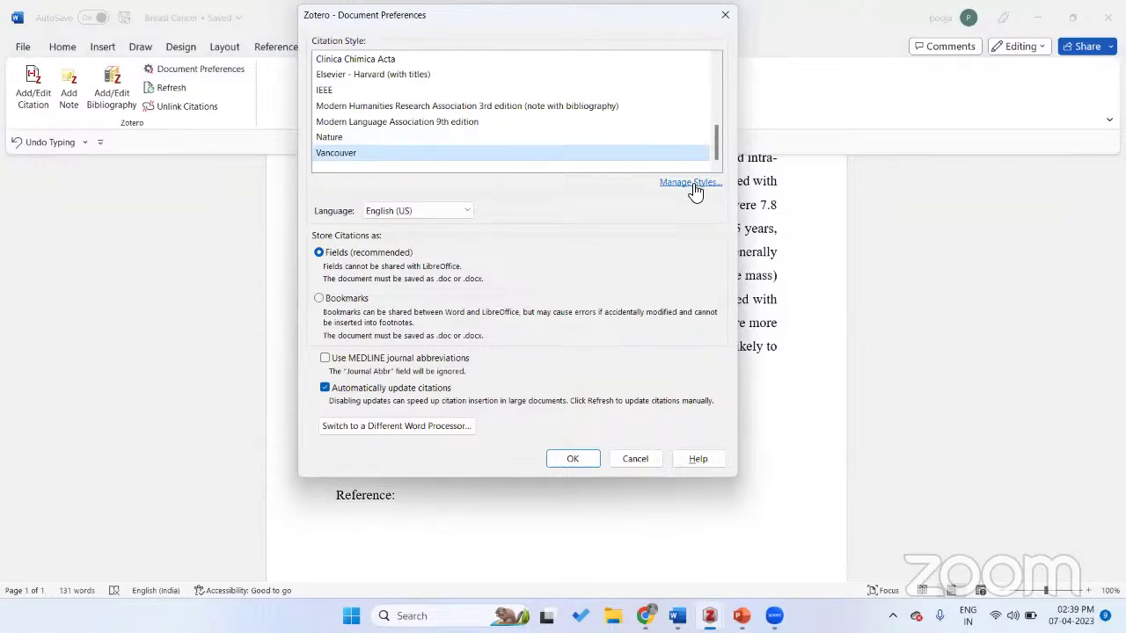
left_click(343, 138)
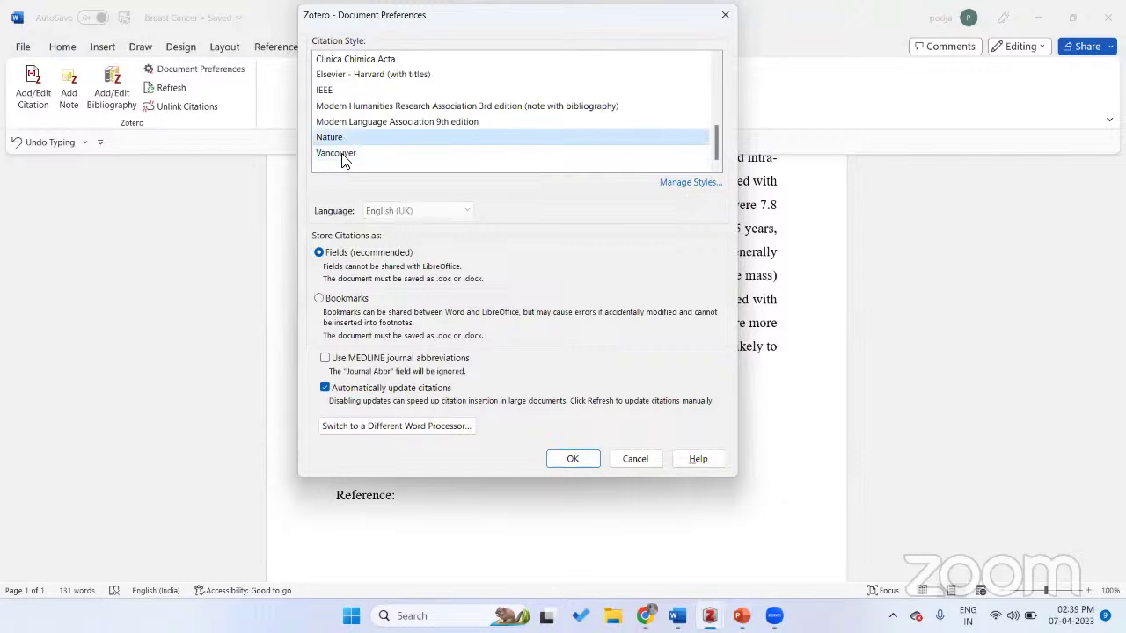
left_click(344, 155)
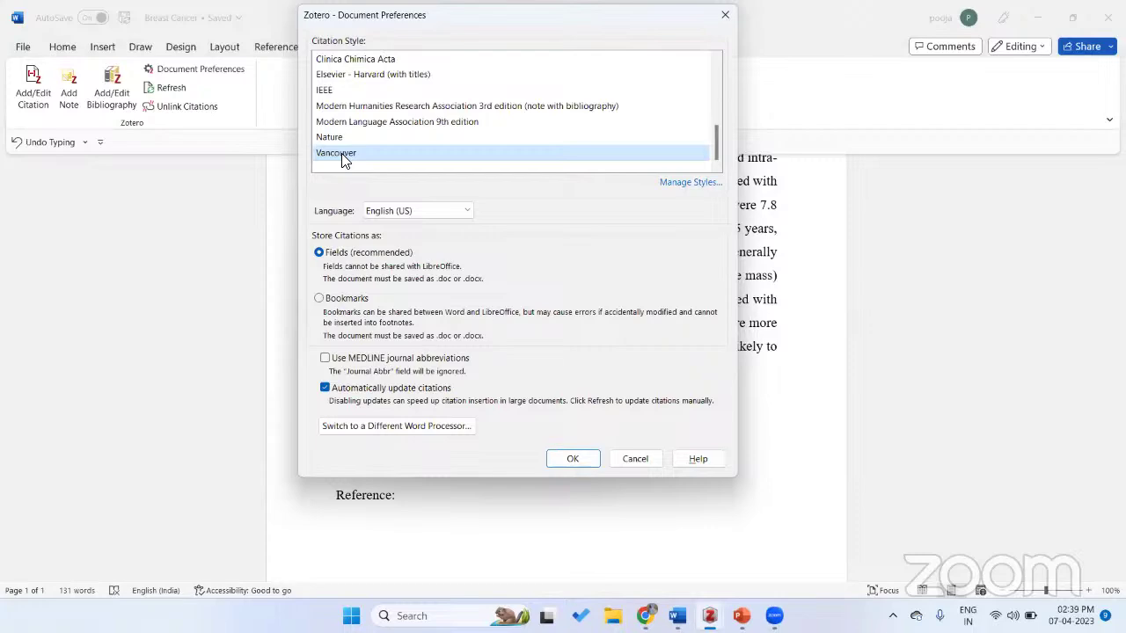
left_click(572, 459)
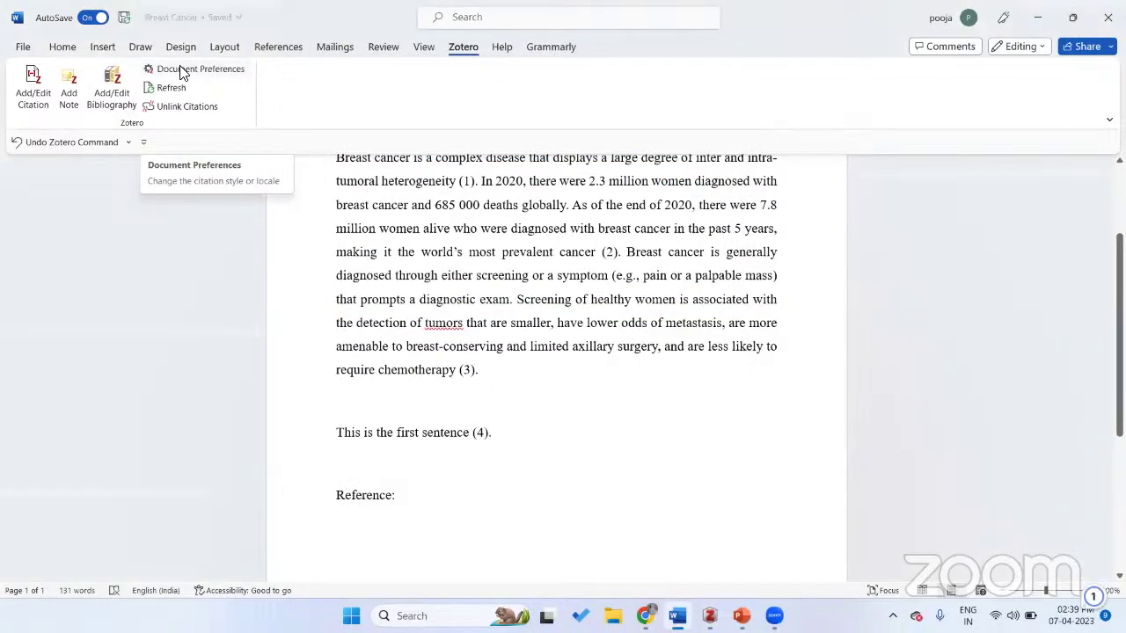
- Insert the Zotero bibliography below the "Reference:" heading and look over the reference list and cited text
scroll(359, 528, "down", 3)
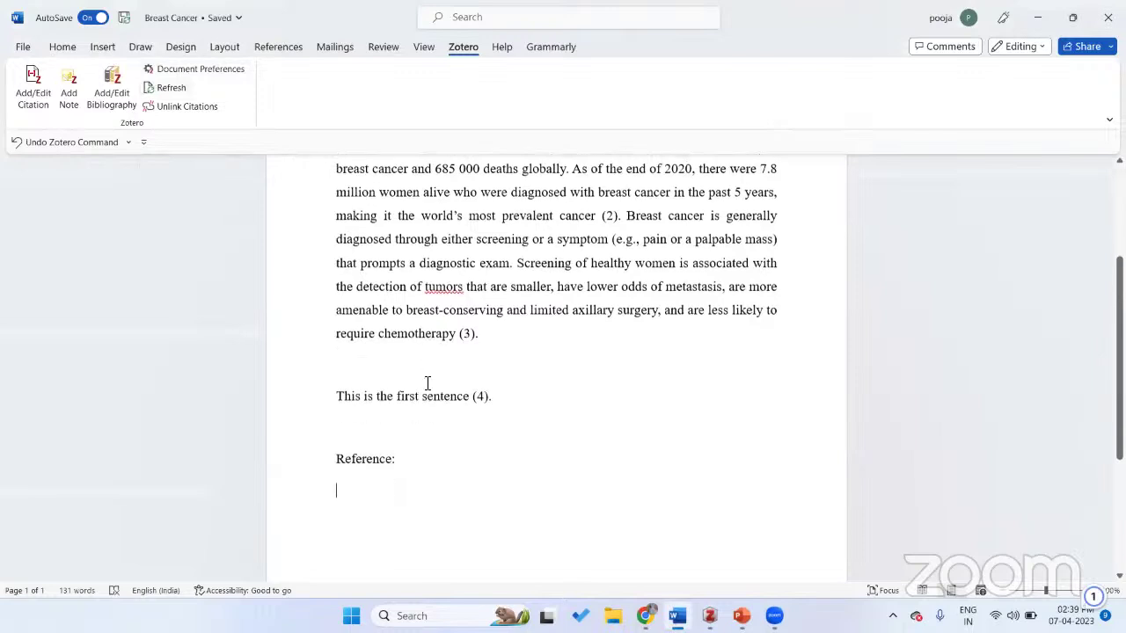
left_click(114, 98)
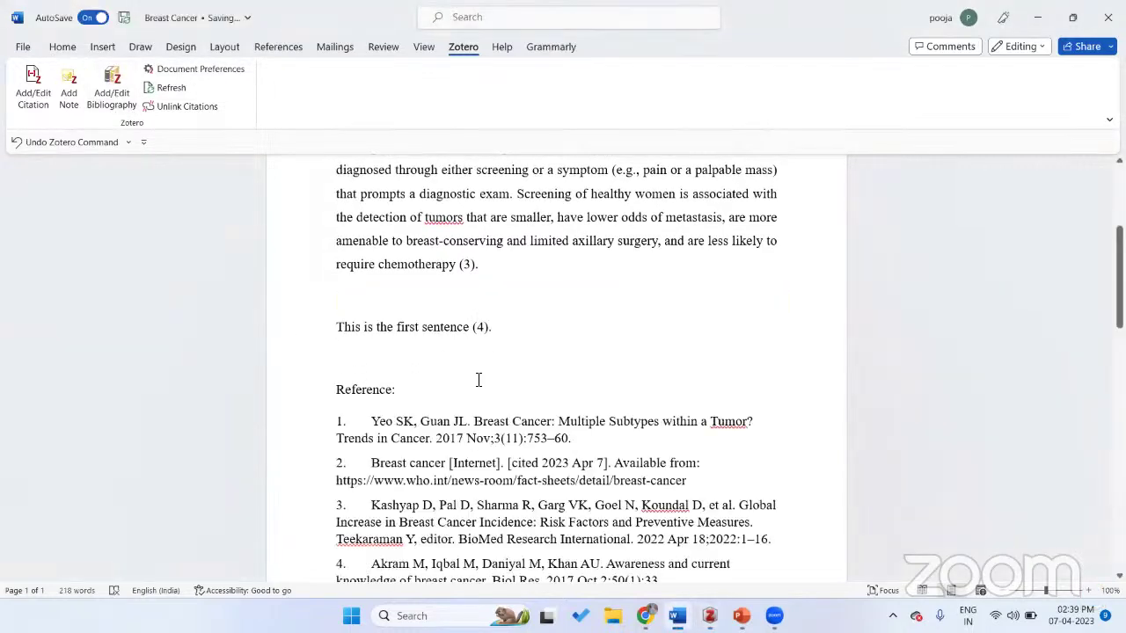
scroll(480, 364, "down", 2)
scroll(481, 364, "down", 1)
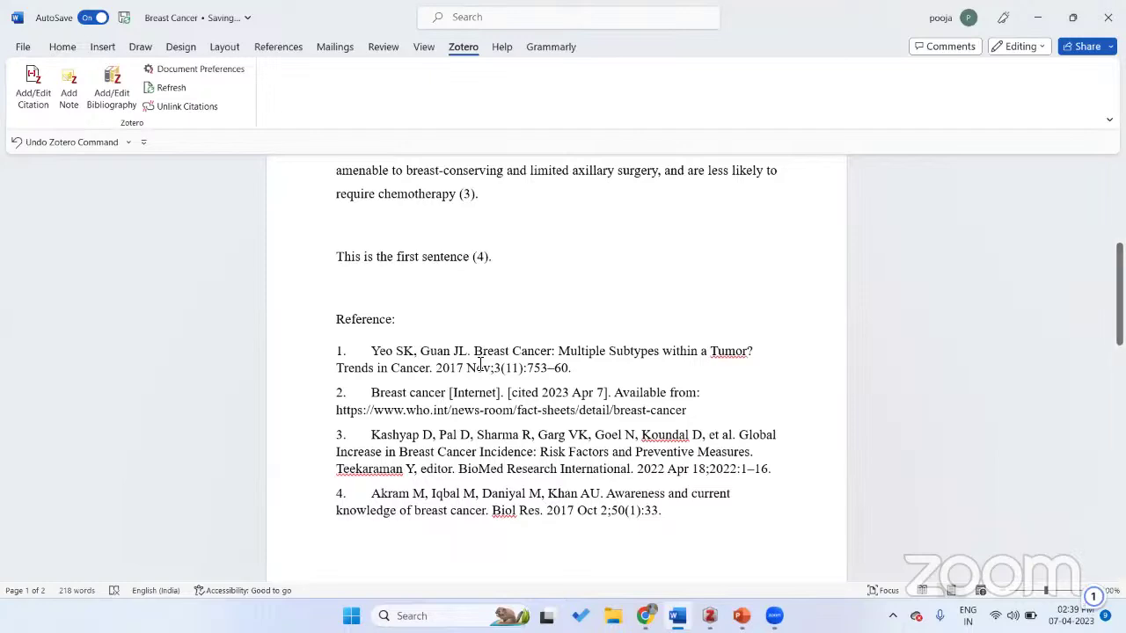
scroll(530, 381, "up", 5)
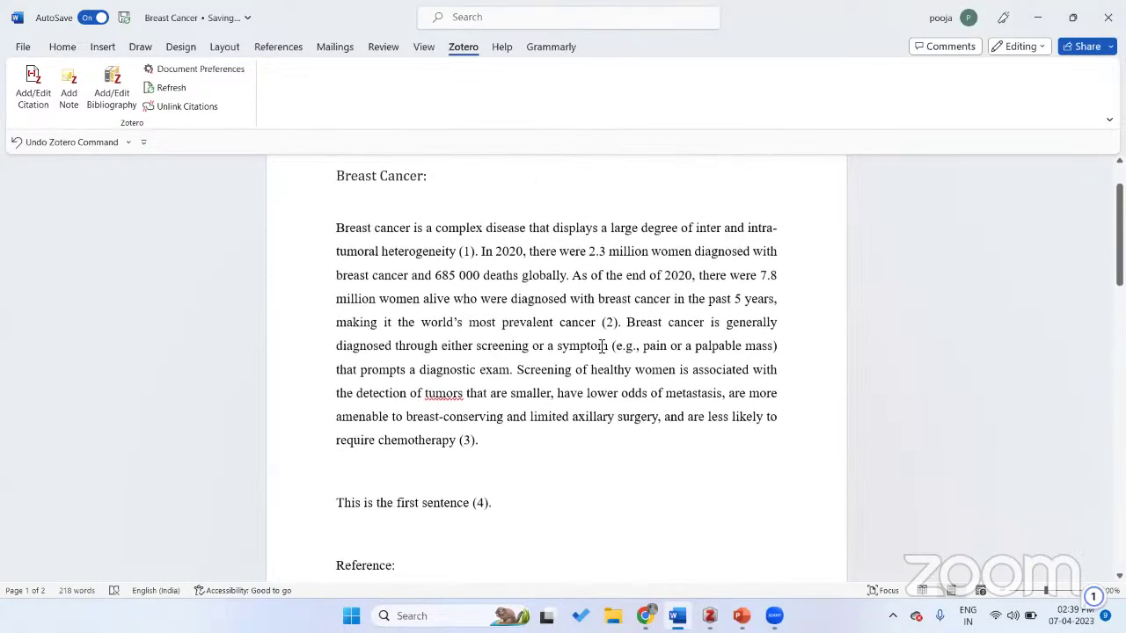
- Switch to Chrome and copy the "Recent GLOBOCAN 2018 data" sentence from the introduction of the "Global Increase in Breast Cancer Incidence" article
left_click(645, 616)
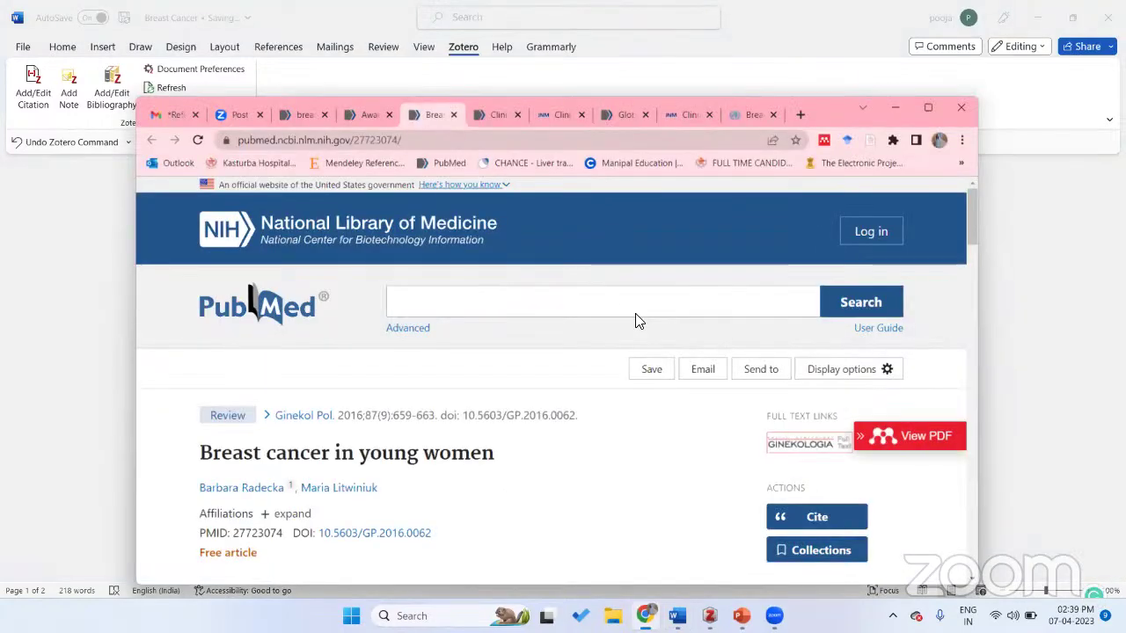
left_click(609, 118)
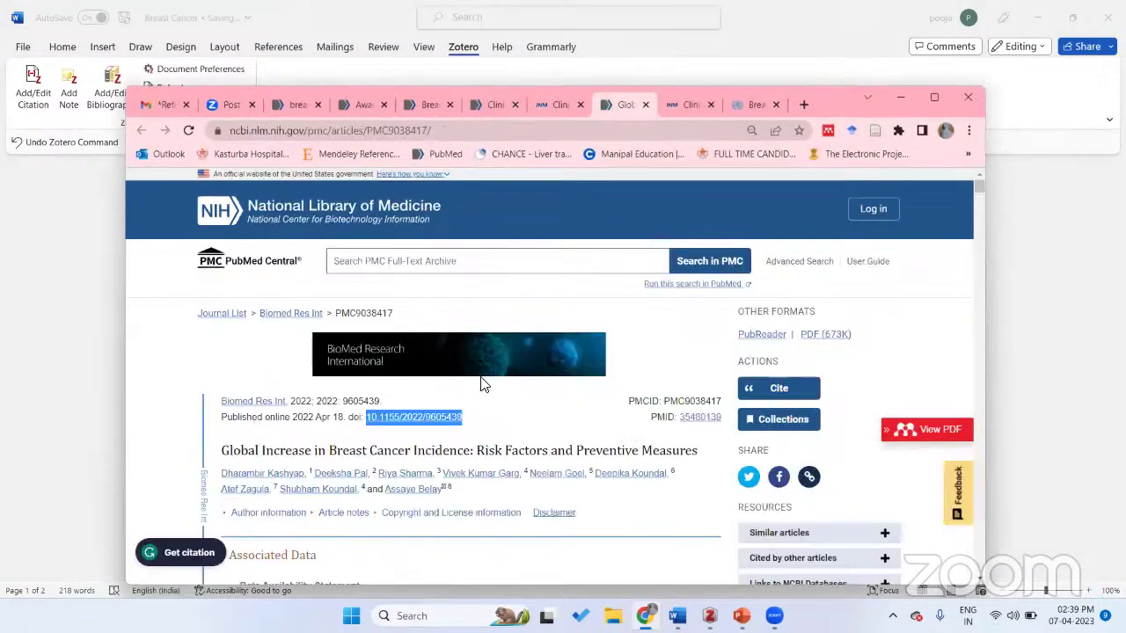
scroll(481, 381, "down", 10)
left_click_drag(317, 343, 365, 374)
key("super+c")
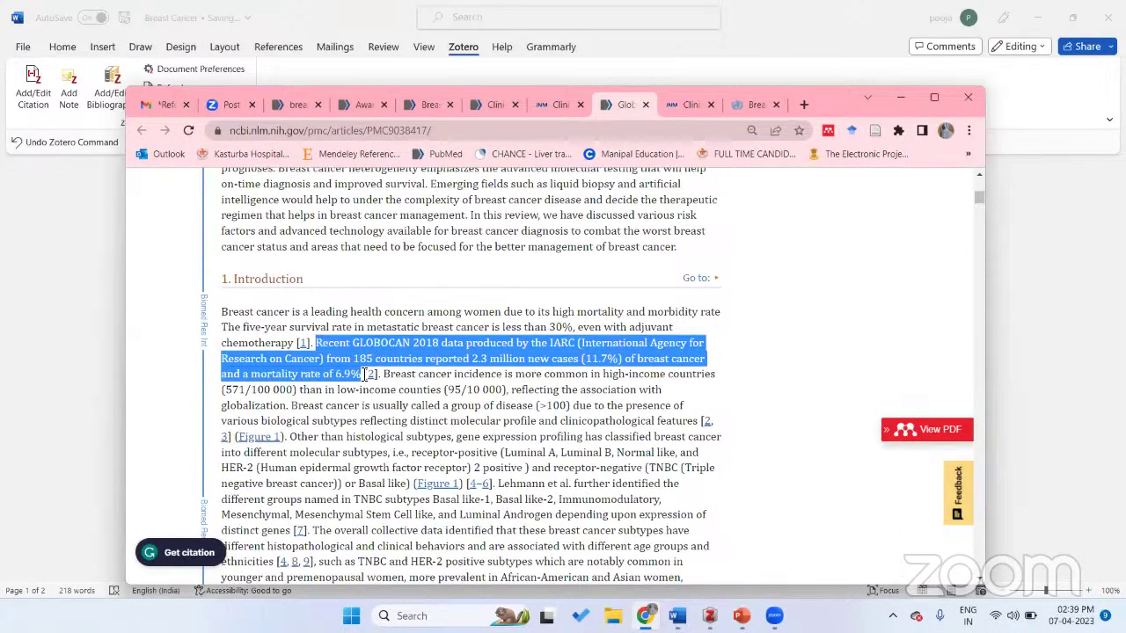
- In Word, split the paragraph after citation (2), paste the copied GLOBOCAN sentence there as text only, and end it with a period
mouse_move(676, 616)
left_click(676, 514)
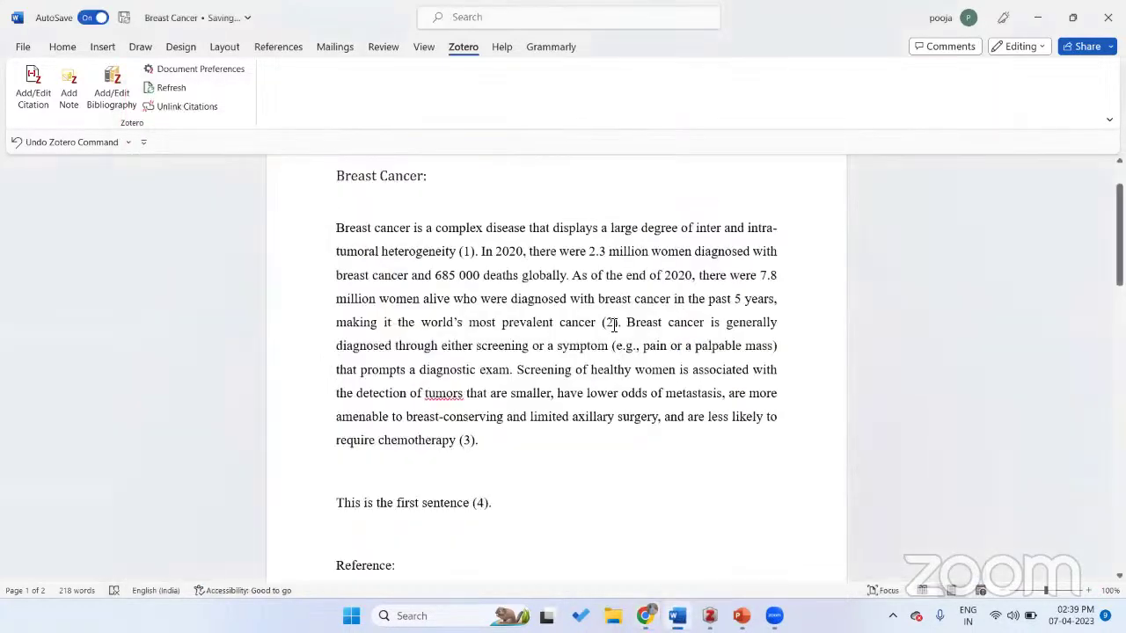
left_click(623, 324)
key("Return")
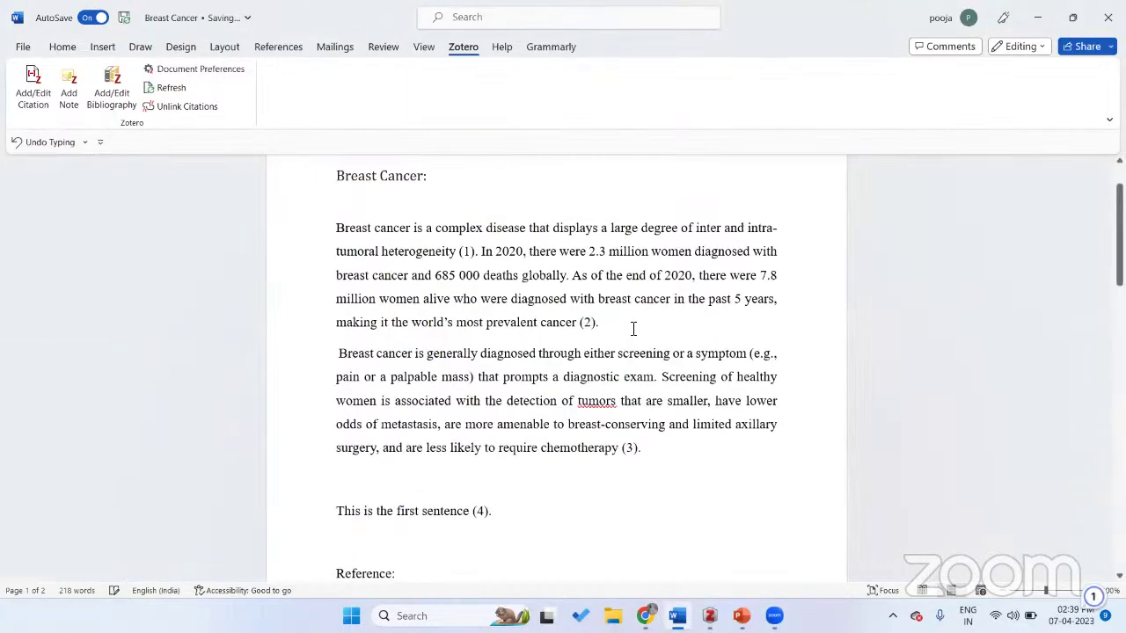
right_click(628, 322)
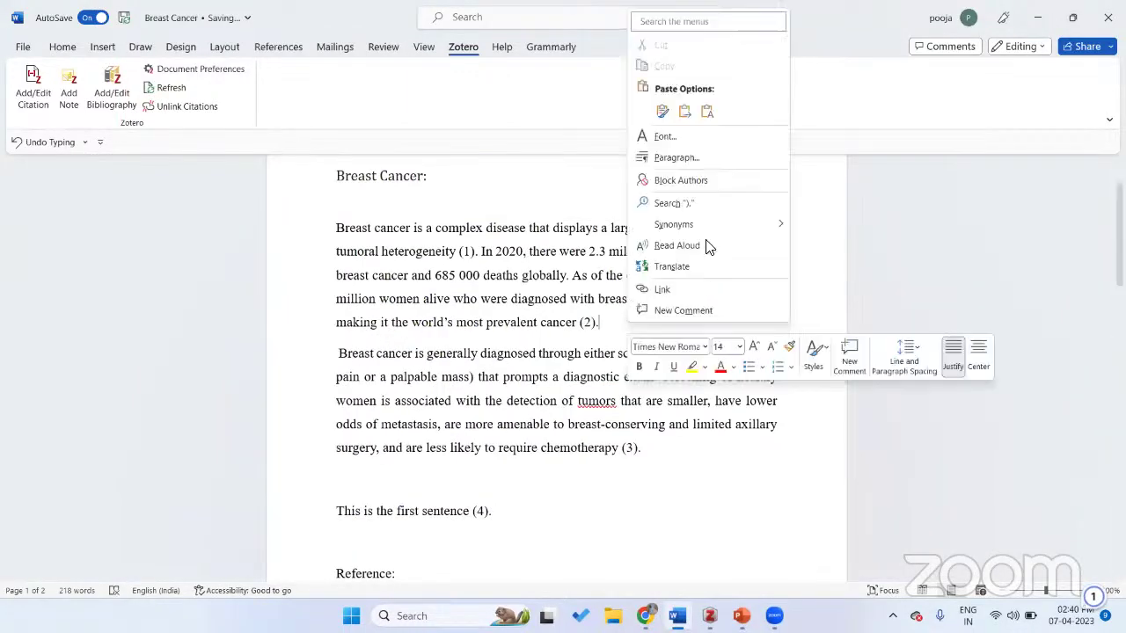
left_click(706, 111)
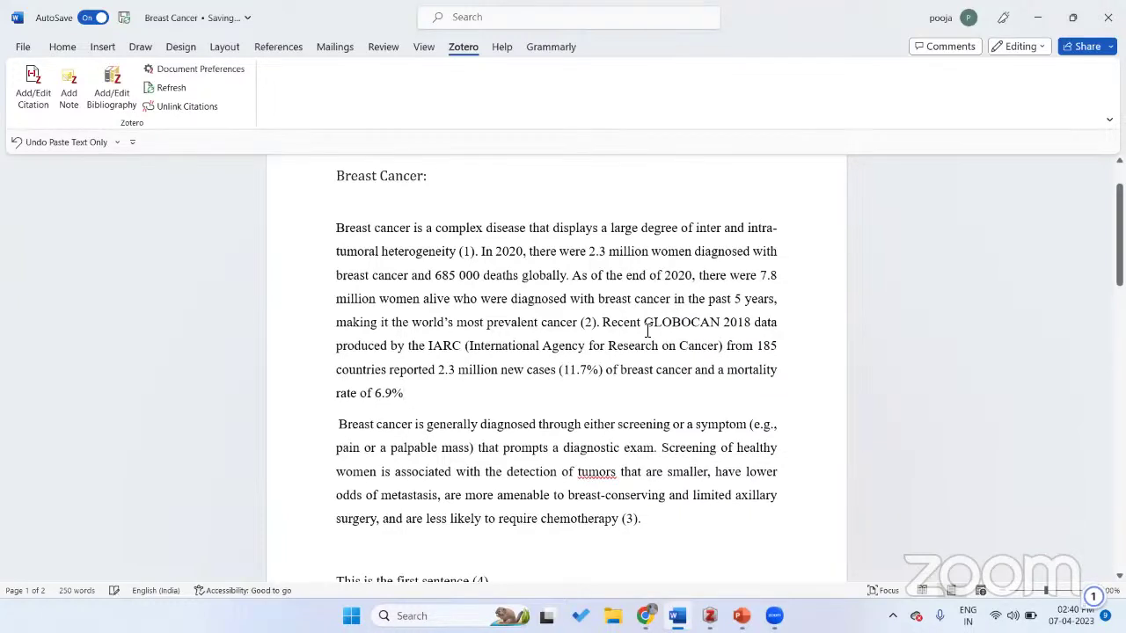
type(".")
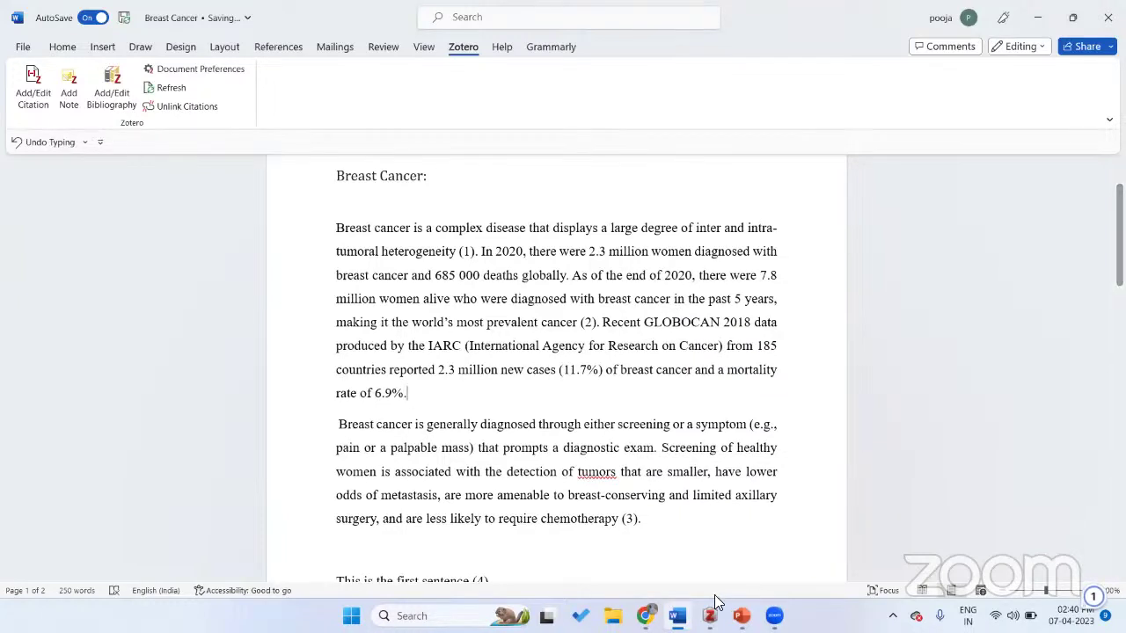
left_click(647, 615)
scroll(556, 261, "up", 8)
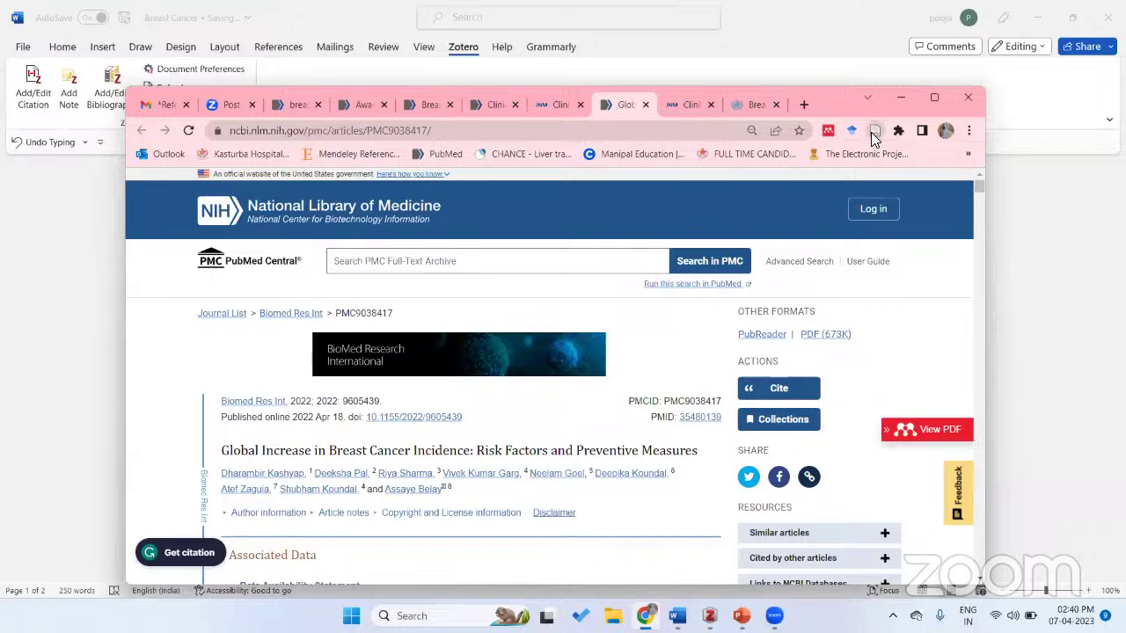
left_click(644, 614)
left_click(645, 614)
left_click(645, 613)
key("alt+Tab")
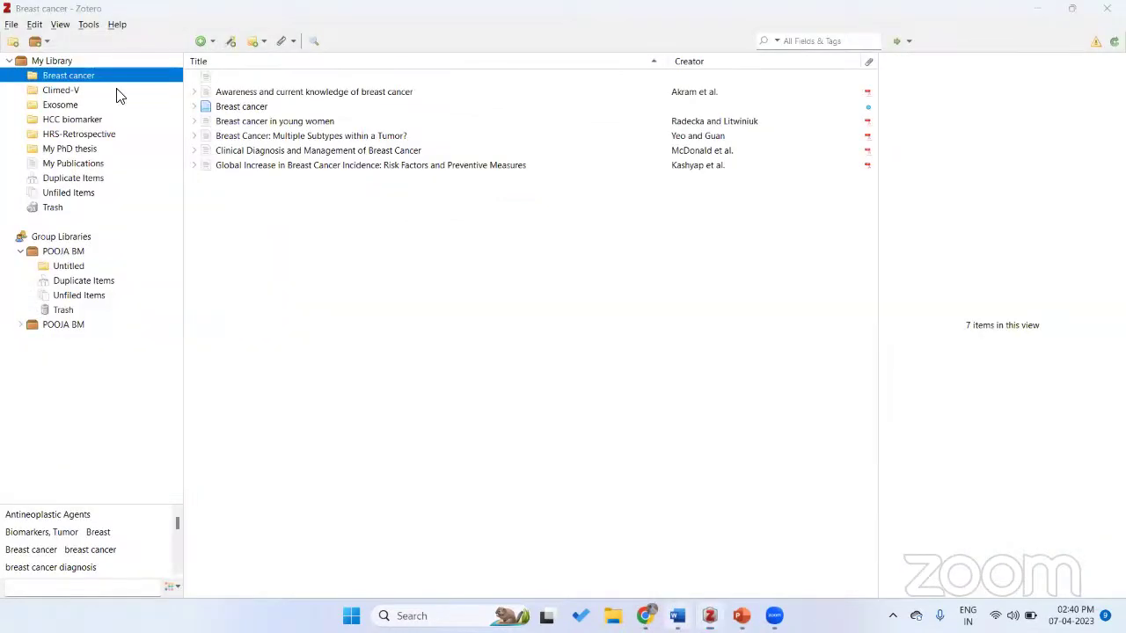
key("alt+Tab")
- Cite "2019 Update of Indian National Association" from the HCC biomarker collection after the GLOBOCAN sentence, using Classic View
left_click(35, 99)
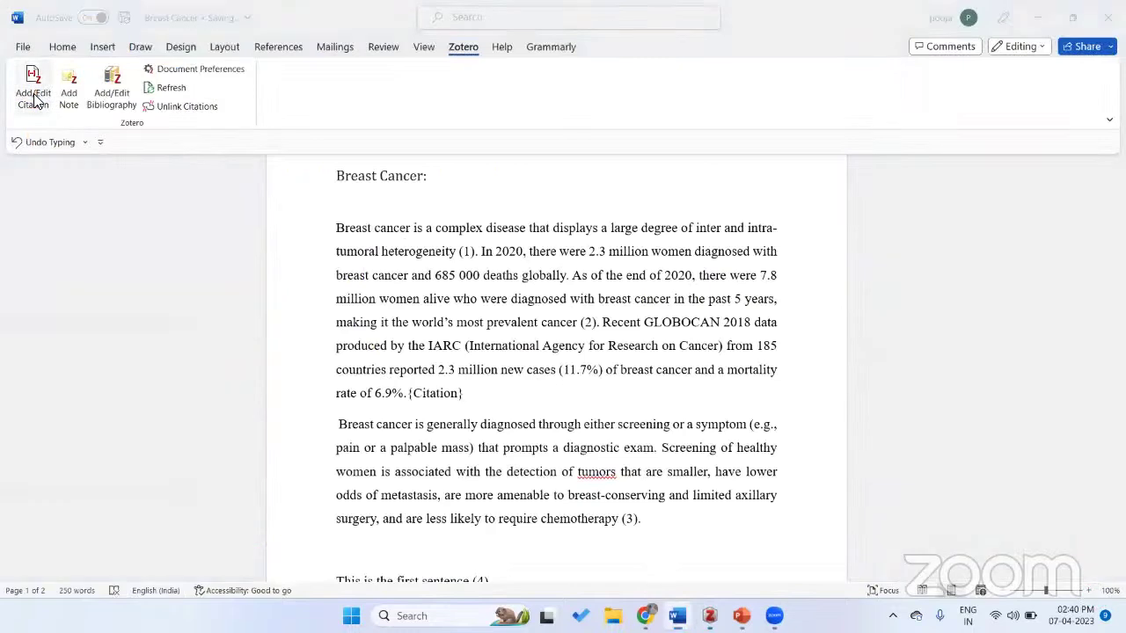
left_click(379, 414)
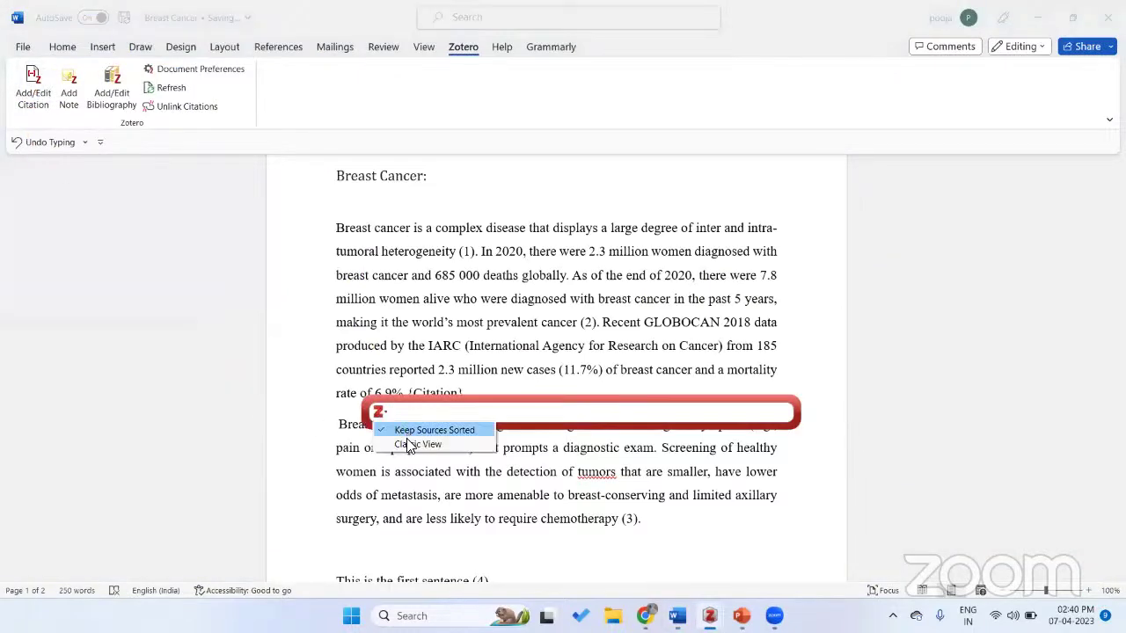
scroll(660, 455, "down", 2)
scroll(660, 455, "down", 8)
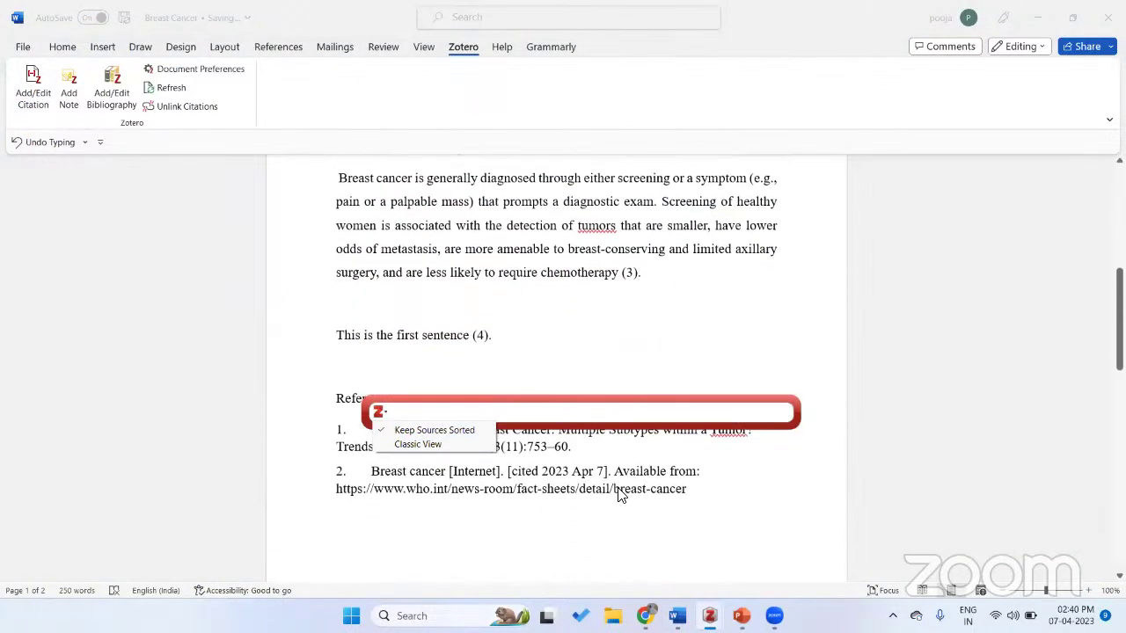
scroll(616, 480, "down", 2)
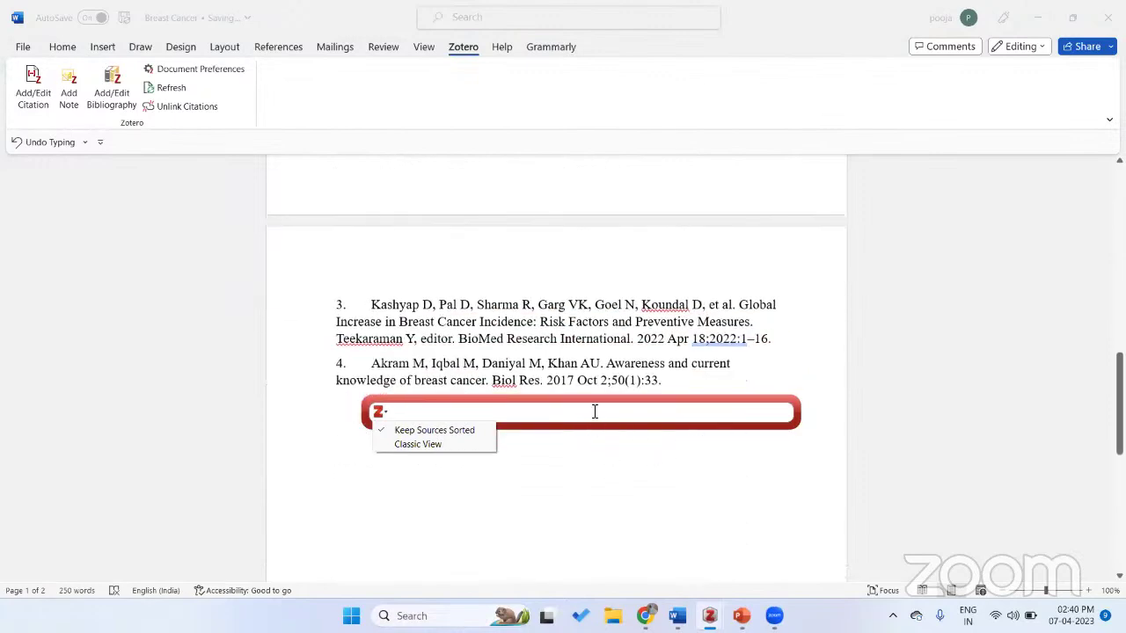
scroll(576, 321, "up", 12)
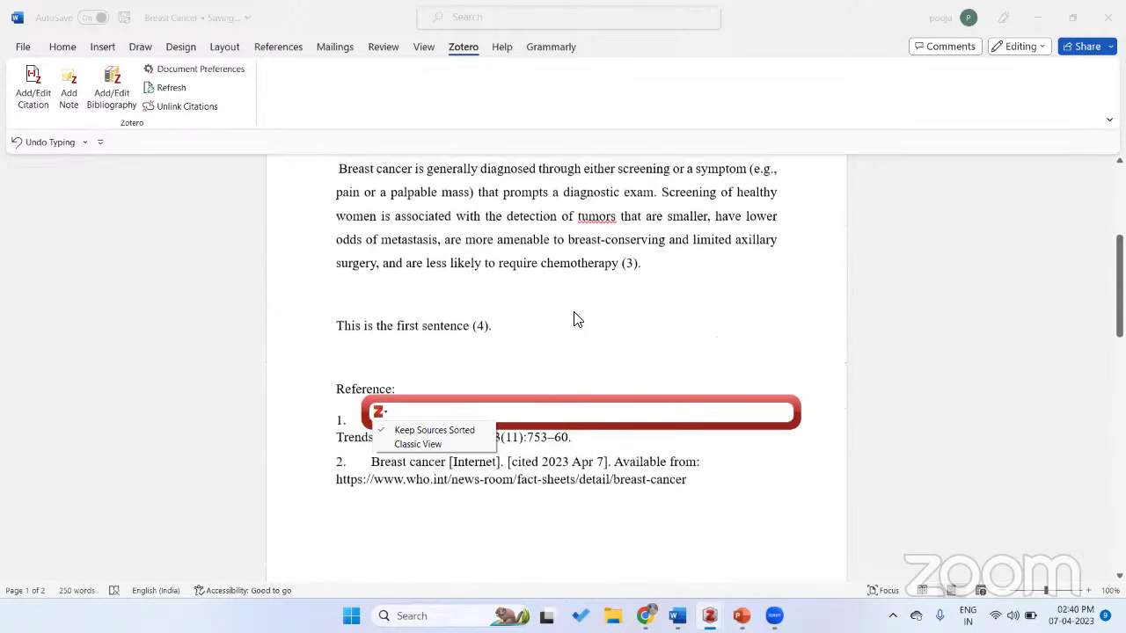
left_click(407, 444)
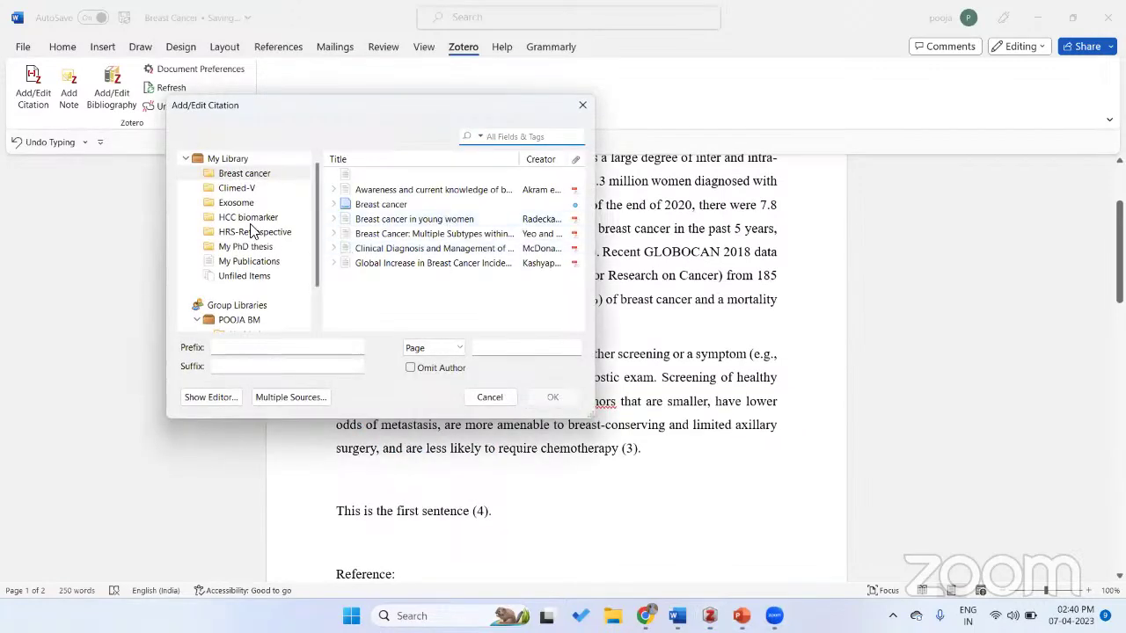
left_click(250, 218)
left_click(458, 190)
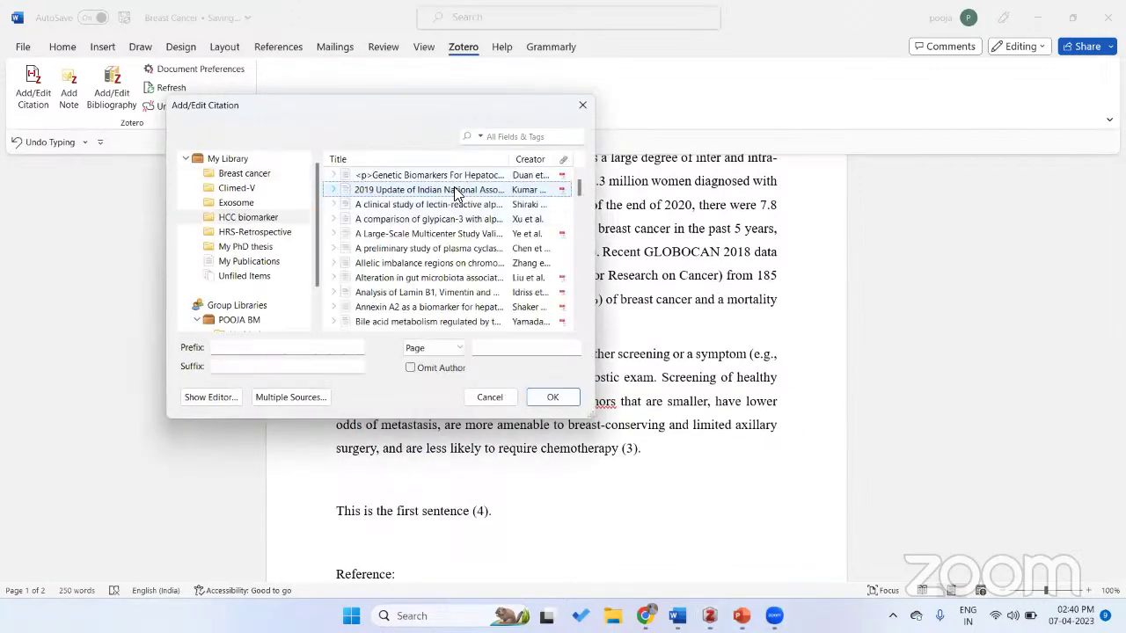
left_click(553, 400)
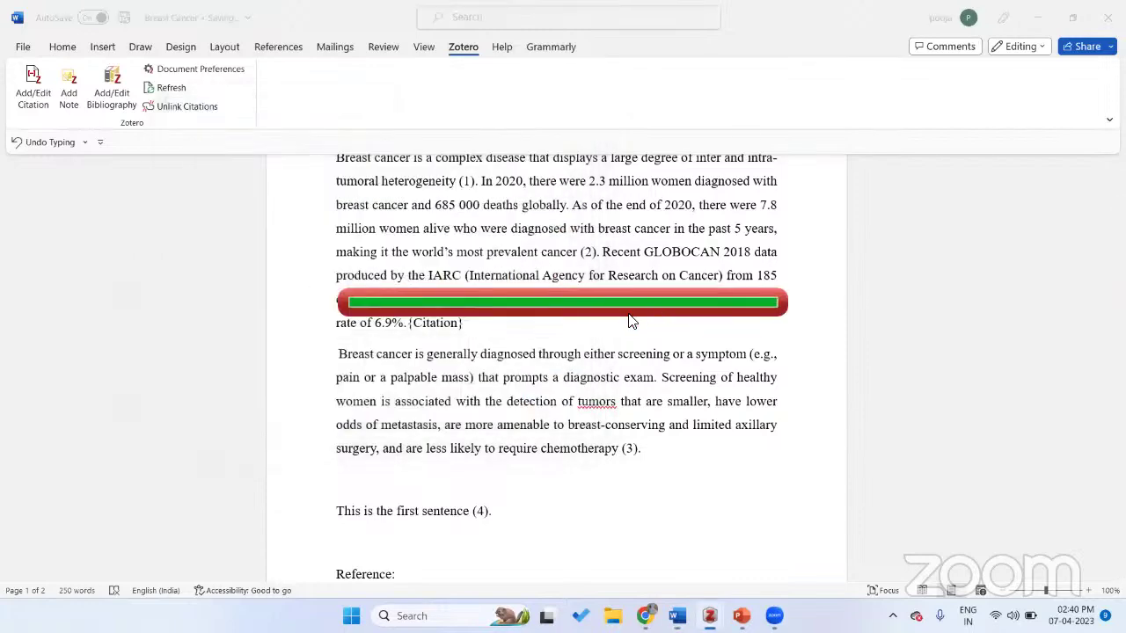
- Check the newly cited article's entry in the reference list and the numbering of the in-text citations
scroll(631, 317, "down", 10)
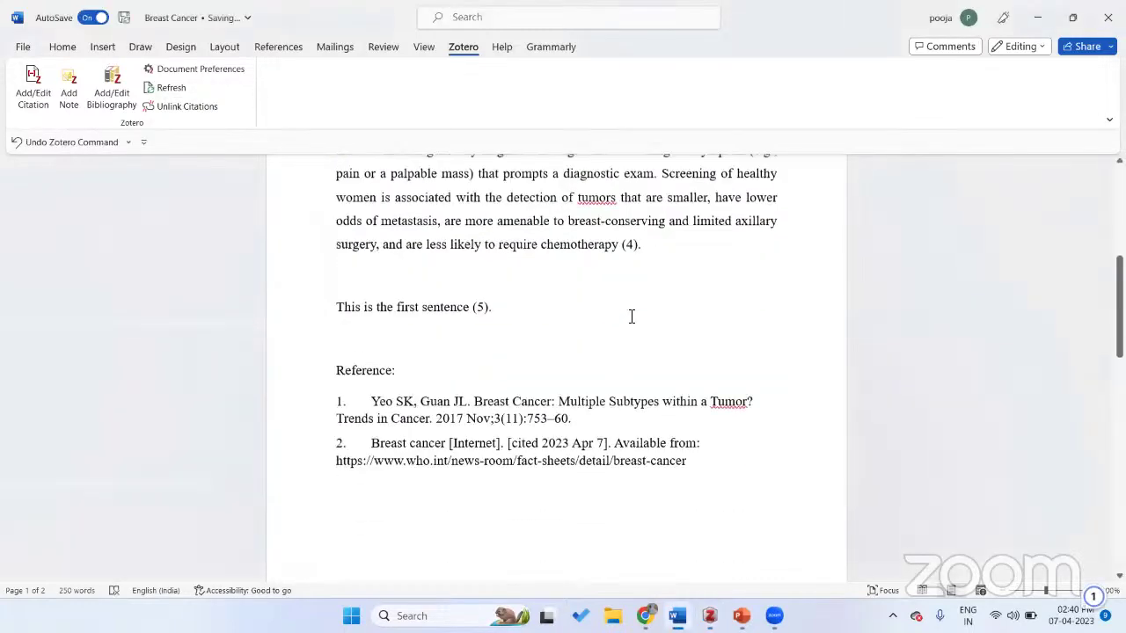
scroll(631, 319, "down", 1)
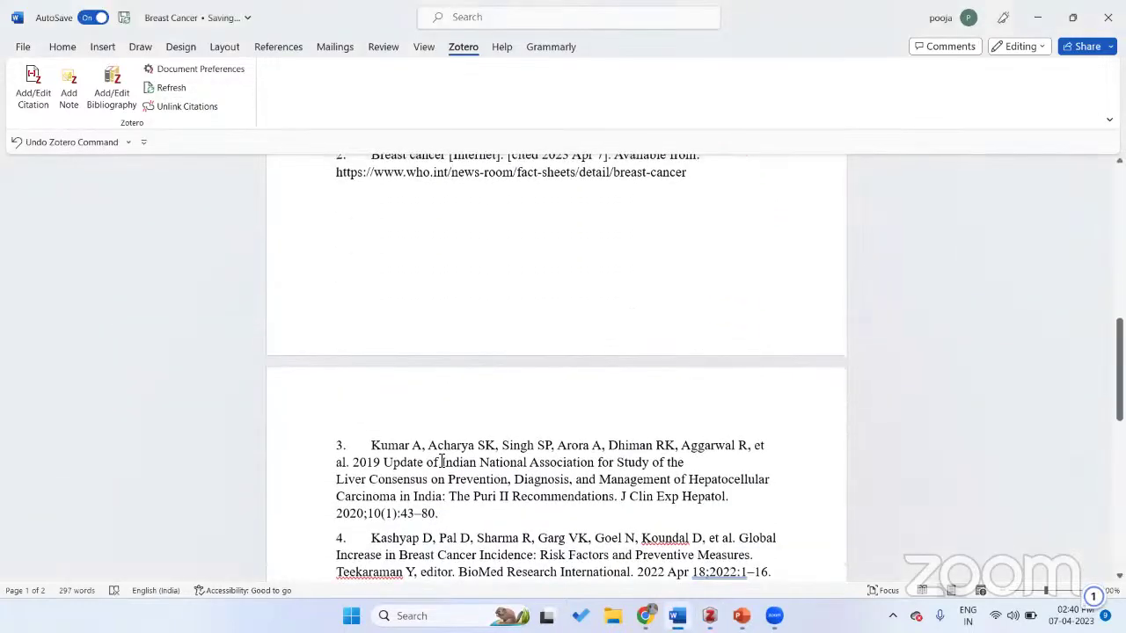
left_click_drag(383, 463, 751, 498)
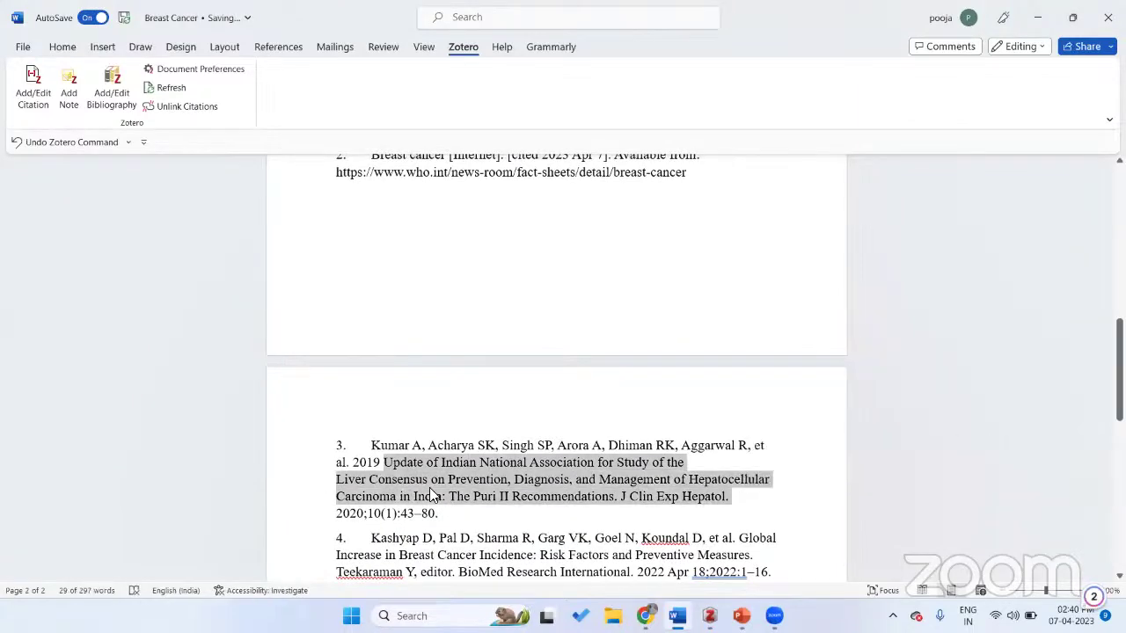
scroll(431, 490, "up", 7)
scroll(437, 490, "up", 10)
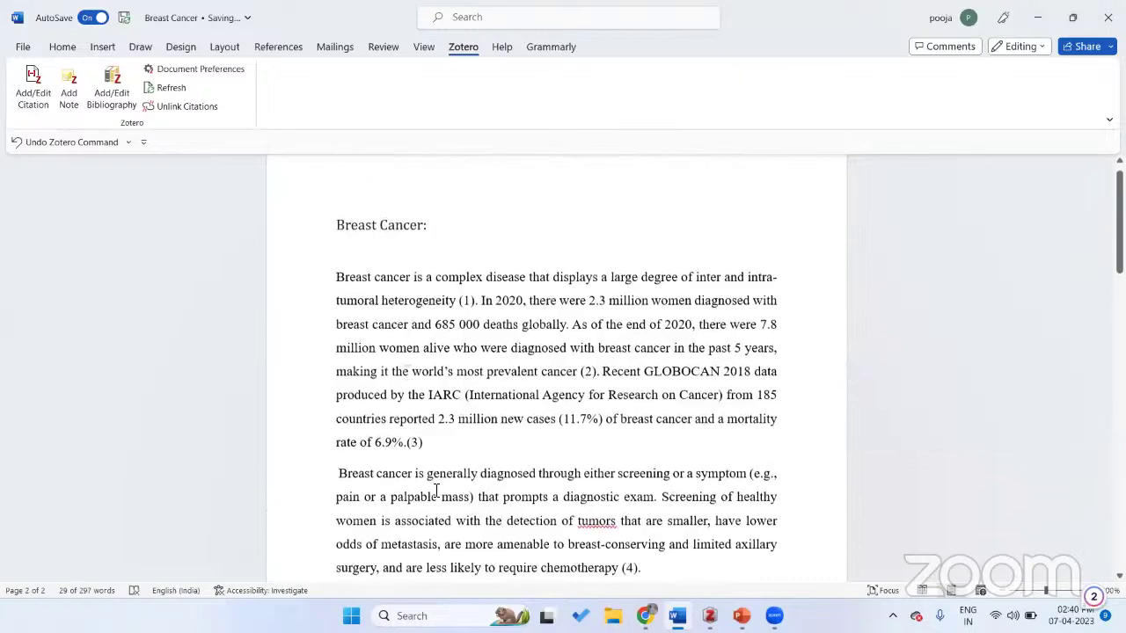
left_click(640, 363)
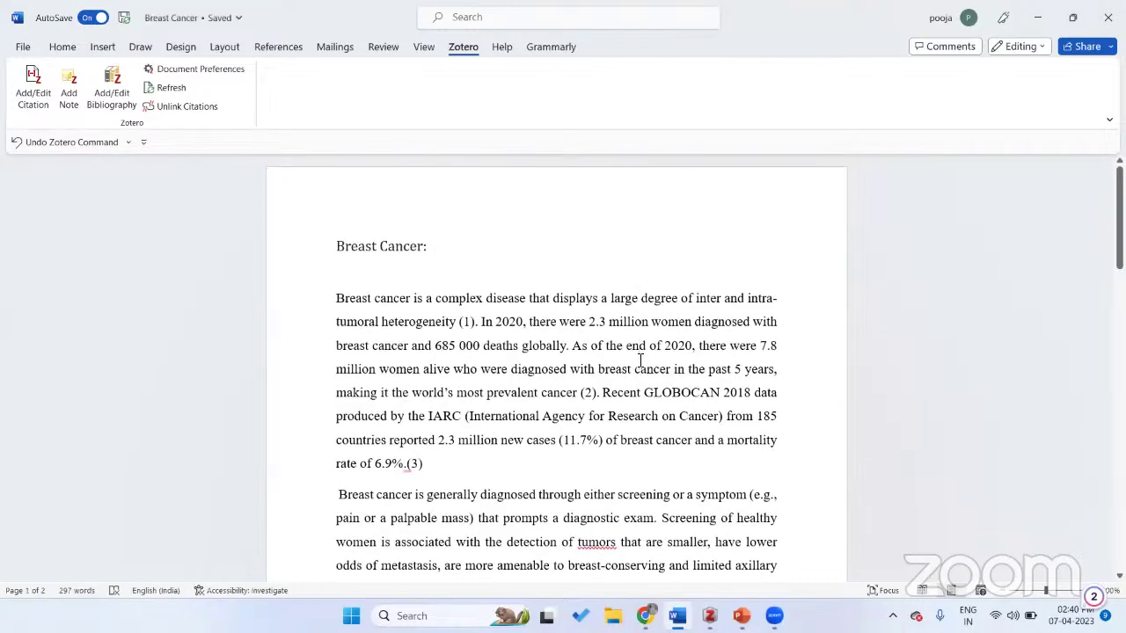
scroll(512, 220, "down", 3)
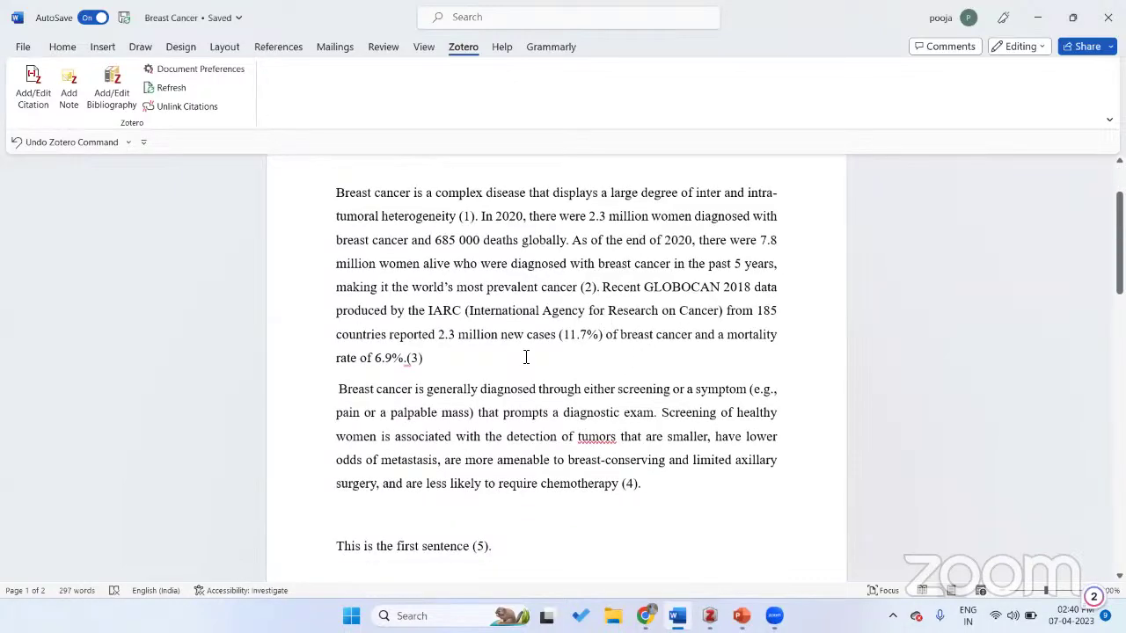
- Try adding the plain text "gfjhsl 3" by hand after citation (3) and remove it again
type("gfjhsl")
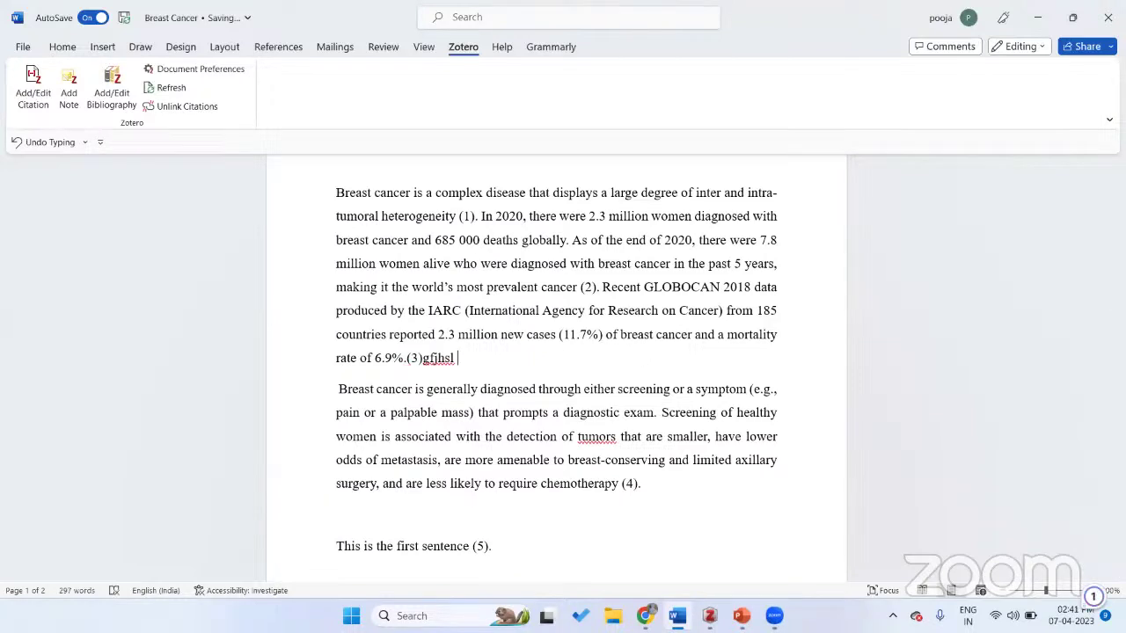
type(" 3")
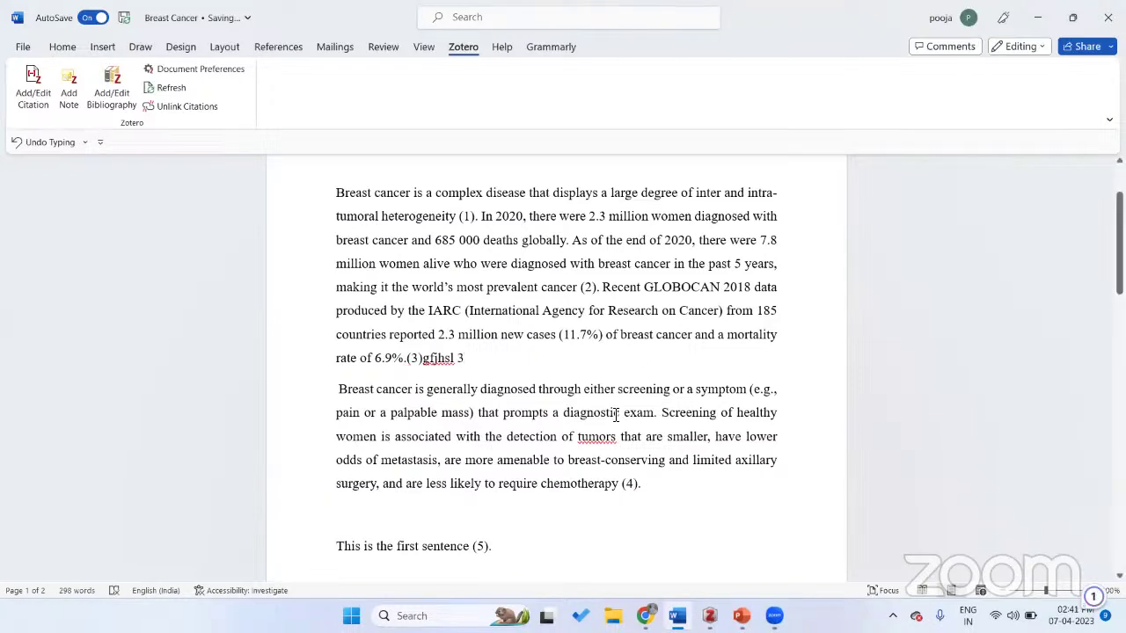
scroll(617, 415, "down", 3)
scroll(618, 431, "down", 1)
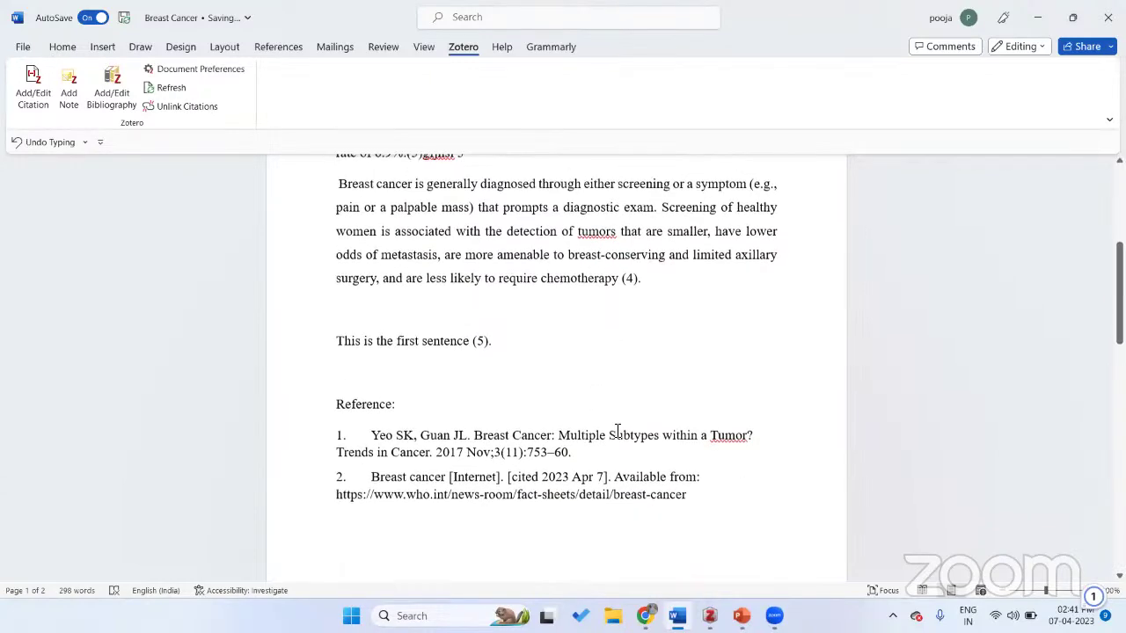
scroll(616, 425, "up", 2)
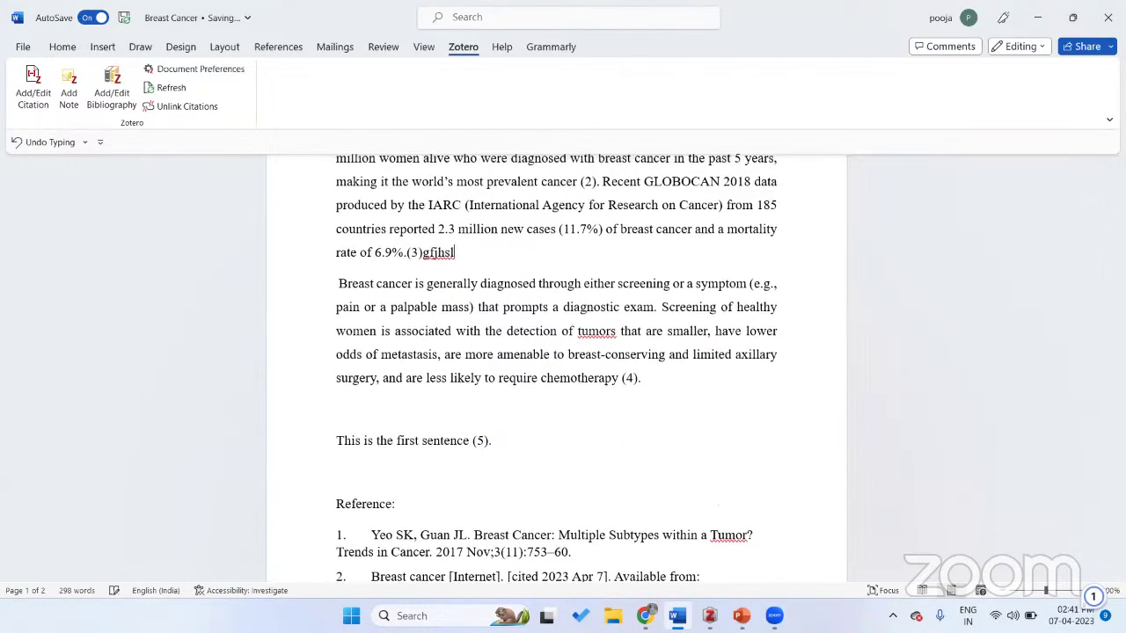
key("BackSpace")
key("BackSpace")
key("BackSpace")
key("BackSpace")
key("BackSpace")
key("BackSpace")
key("BackSpace")
- Review the document's in-text citations against the entries in its reference list, with a brief look at the Zotero library
scroll(635, 380, "down", 1)
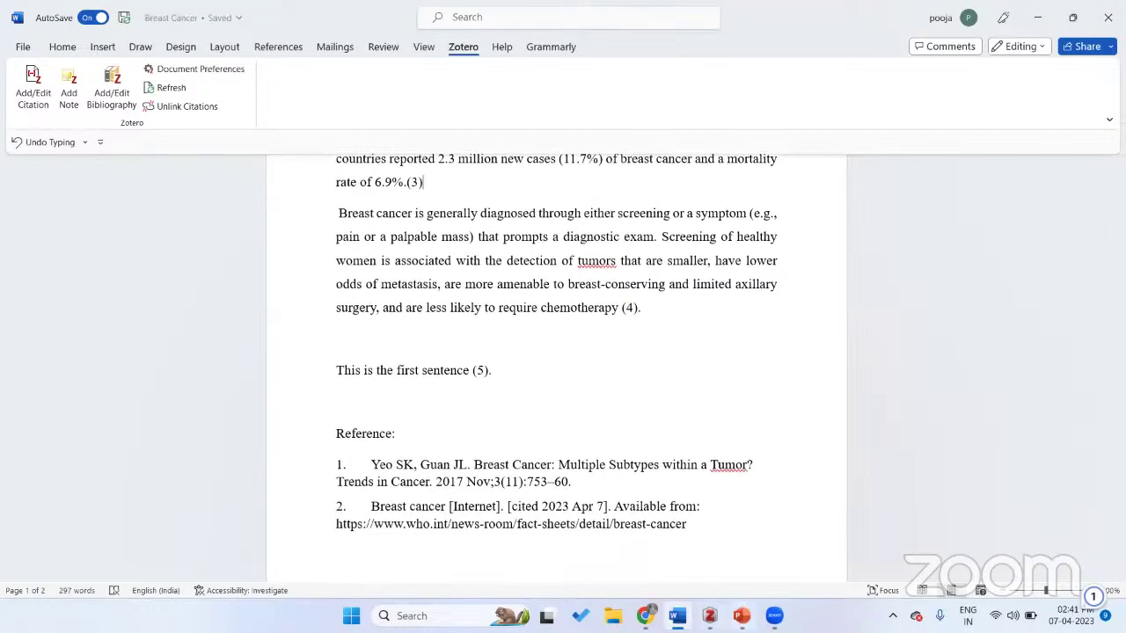
key("alt+Tab")
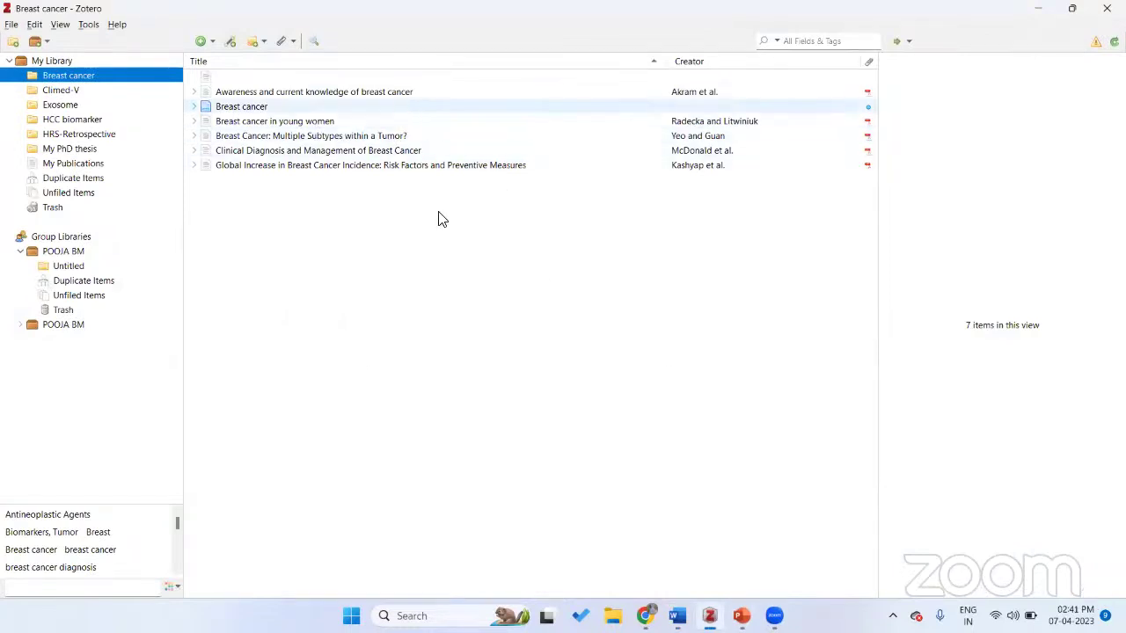
left_click(674, 616)
scroll(650, 296, "up", 5)
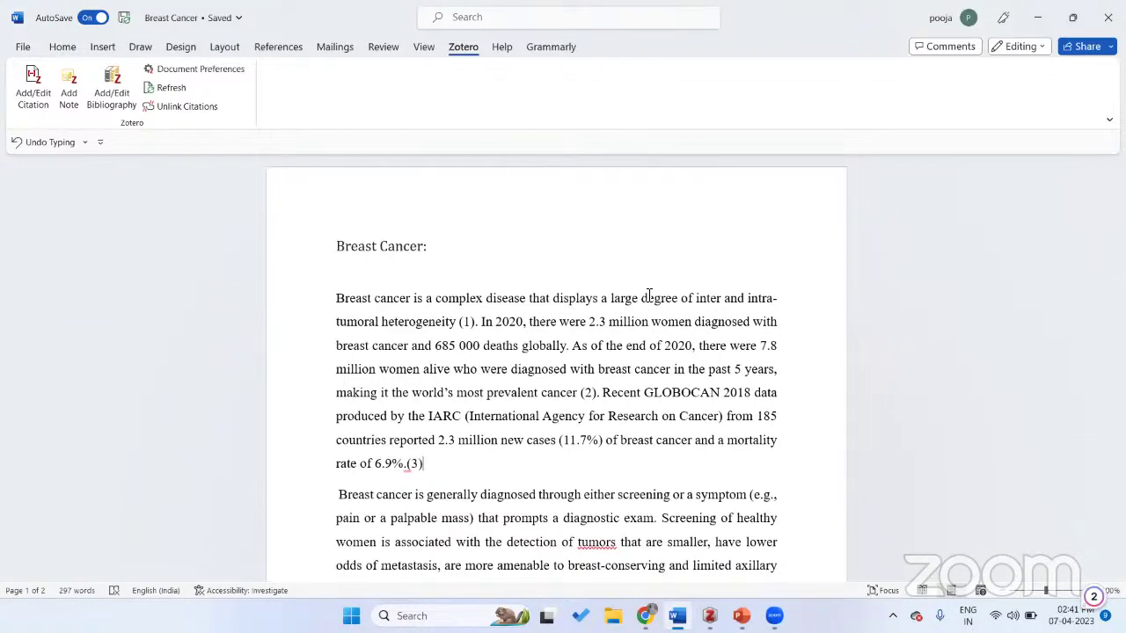
scroll(648, 296, "down", 1)
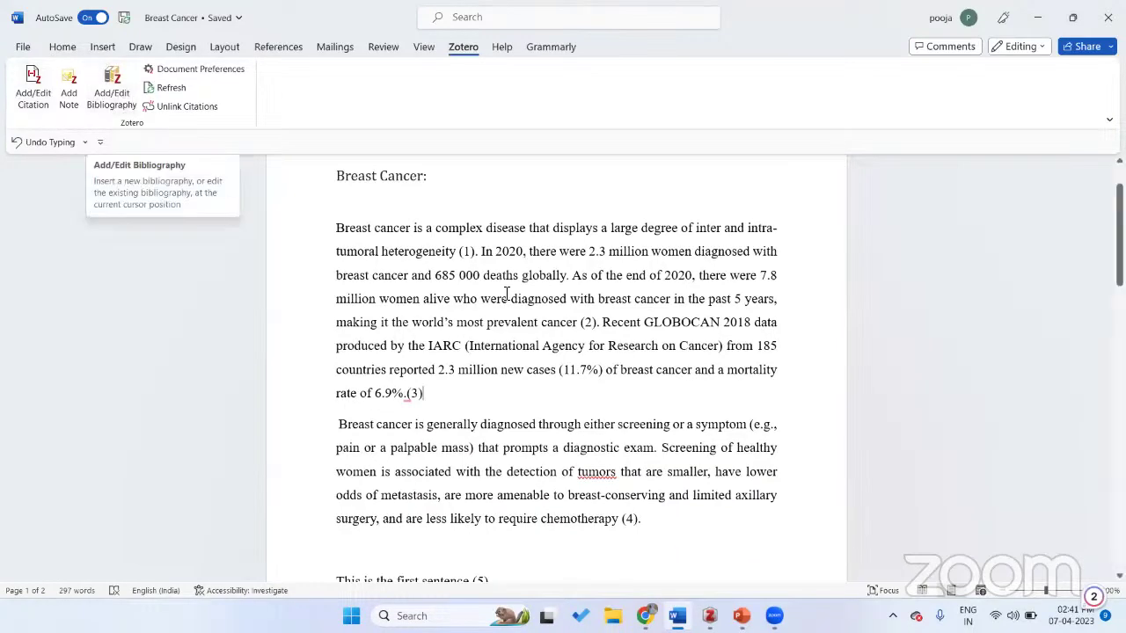
scroll(505, 294, "down", 5)
scroll(507, 293, "down", 3)
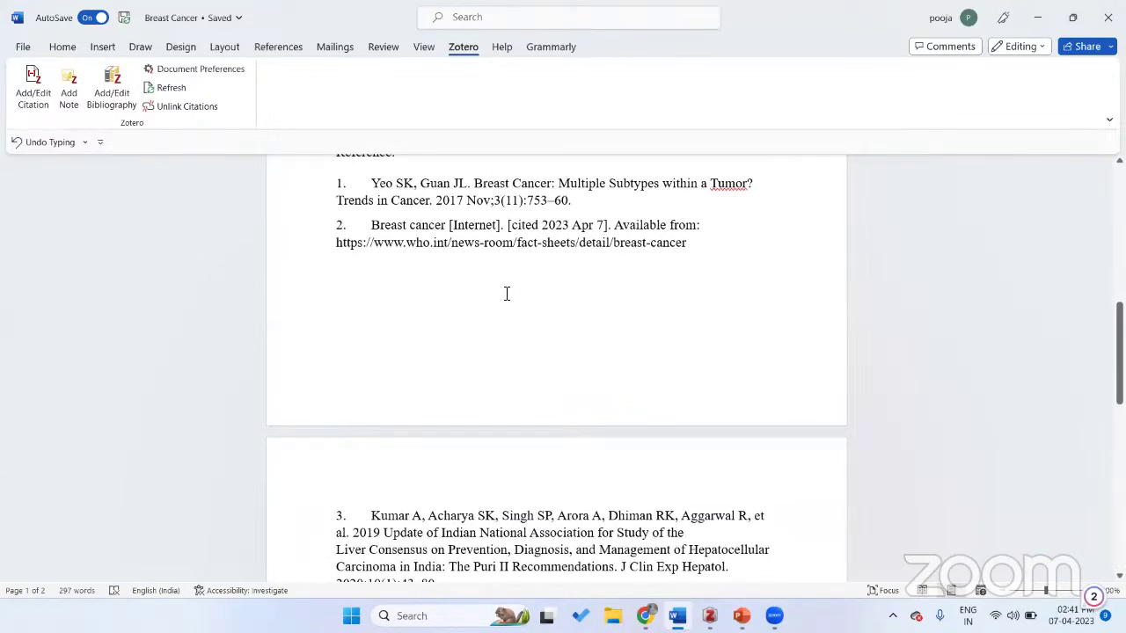
scroll(507, 294, "up", 8)
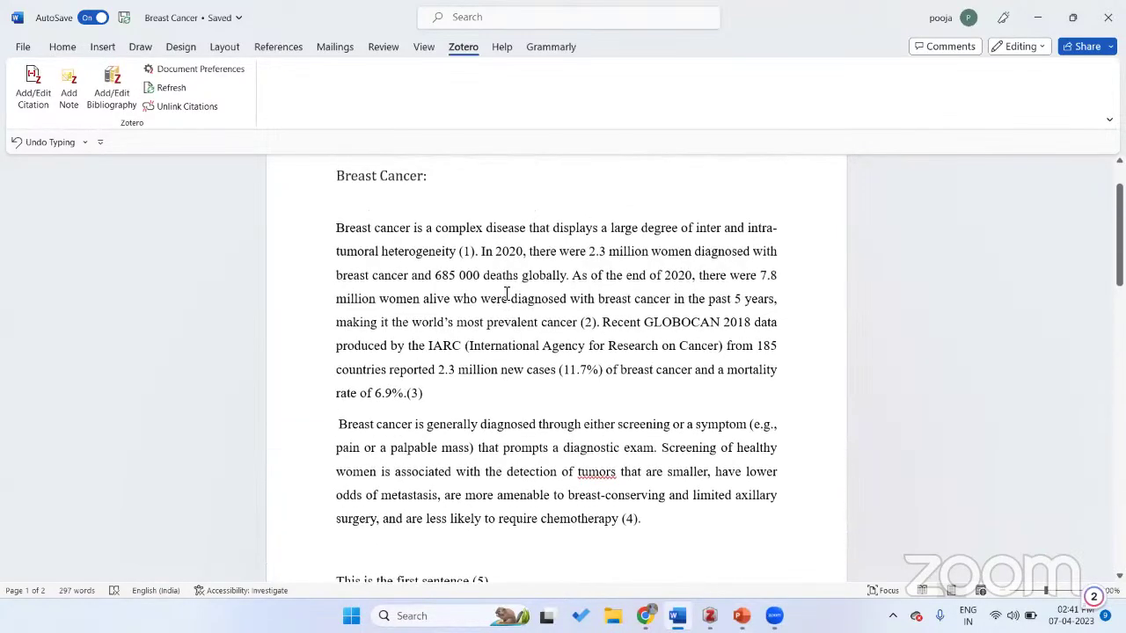
- Switch to Zotero and create a new online group named "Hydrolic pump" with public, open membership
left_click(709, 616)
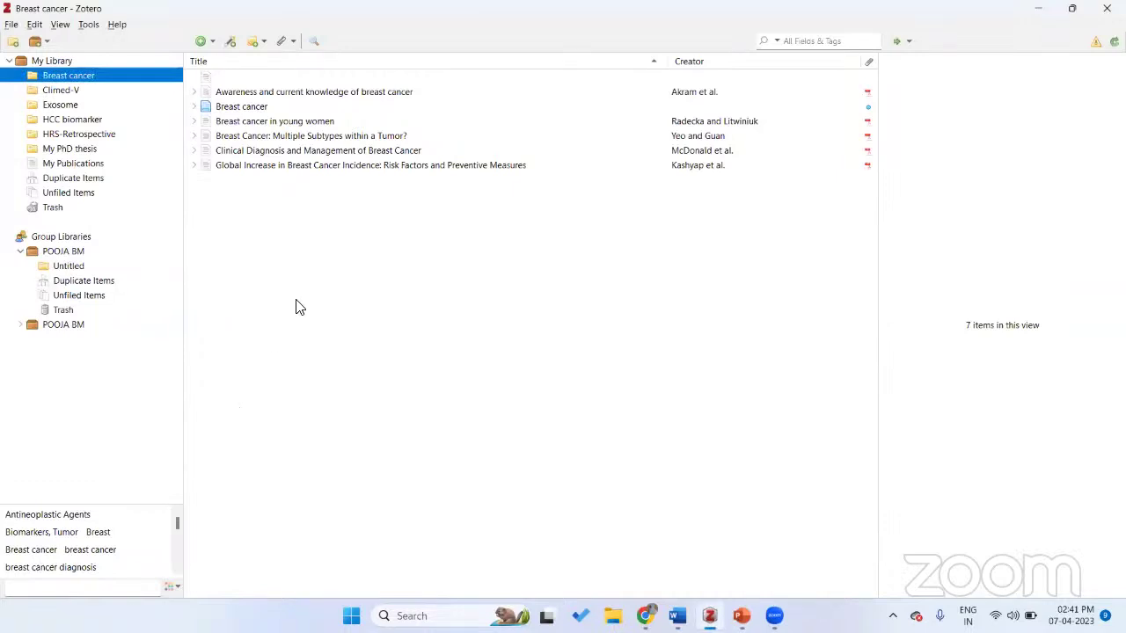
left_click(44, 42)
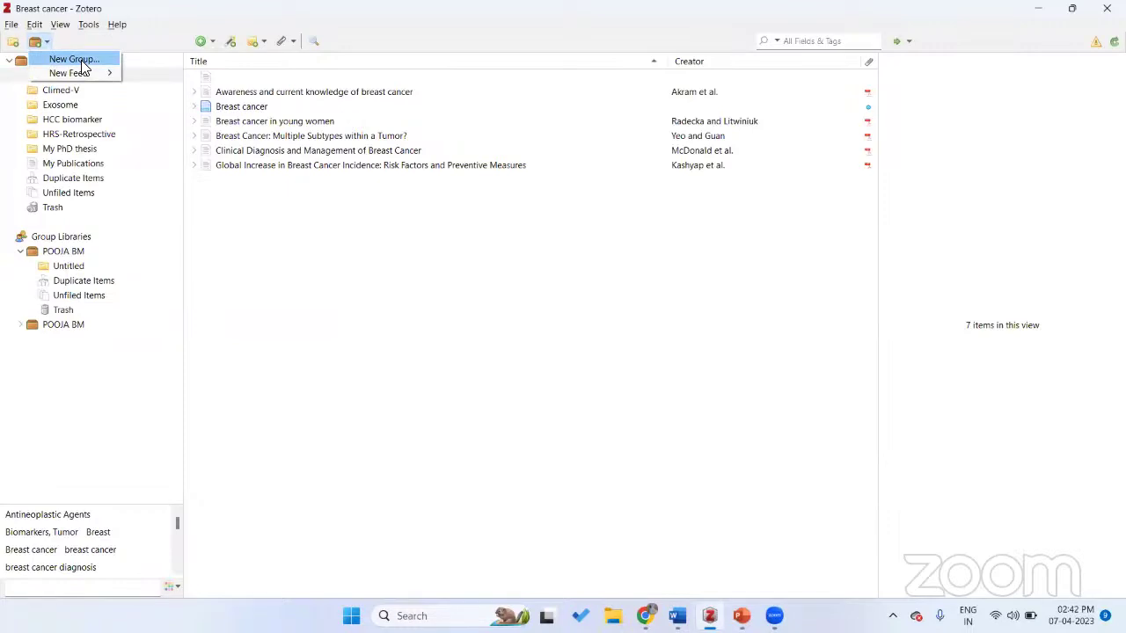
left_click(75, 59)
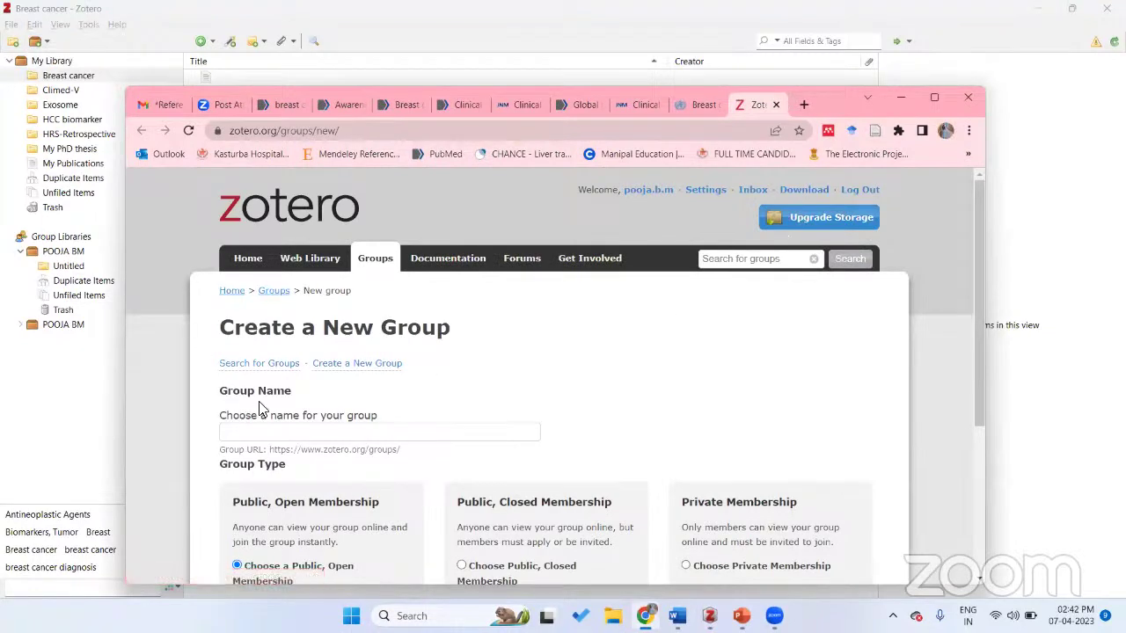
scroll(283, 428, "down", 3)
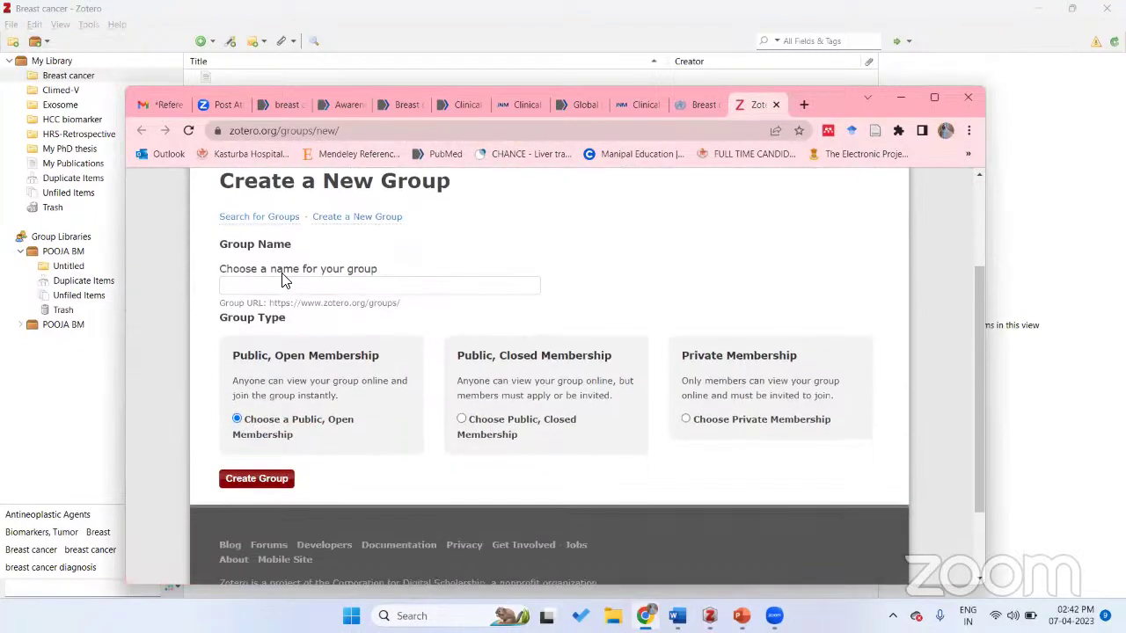
left_click(284, 280)
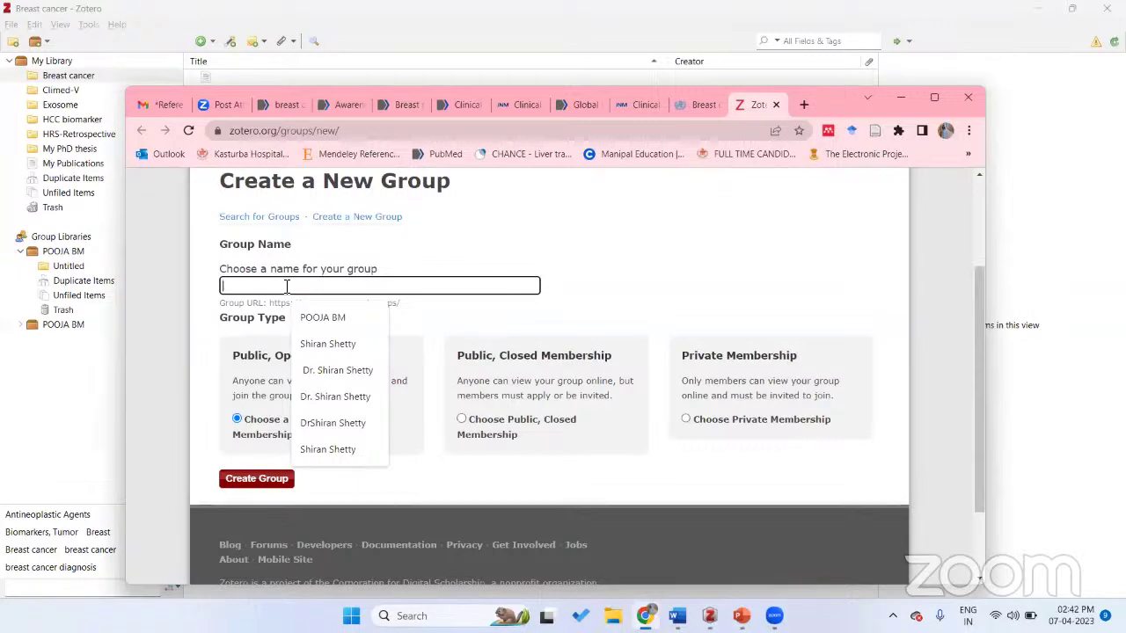
left_click(644, 264)
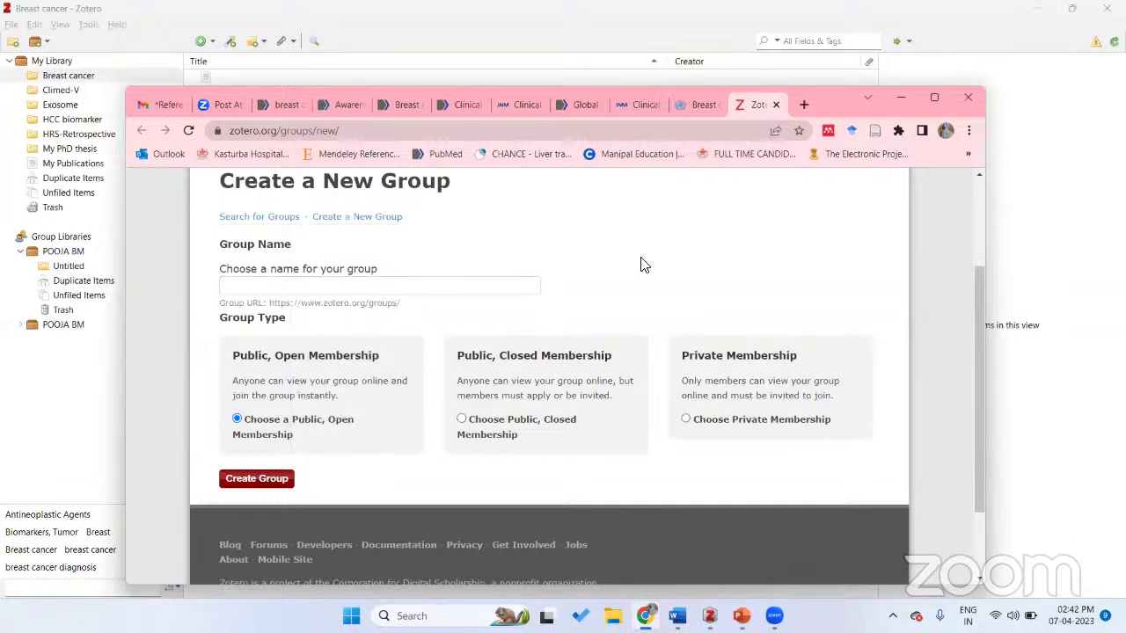
left_click(466, 285)
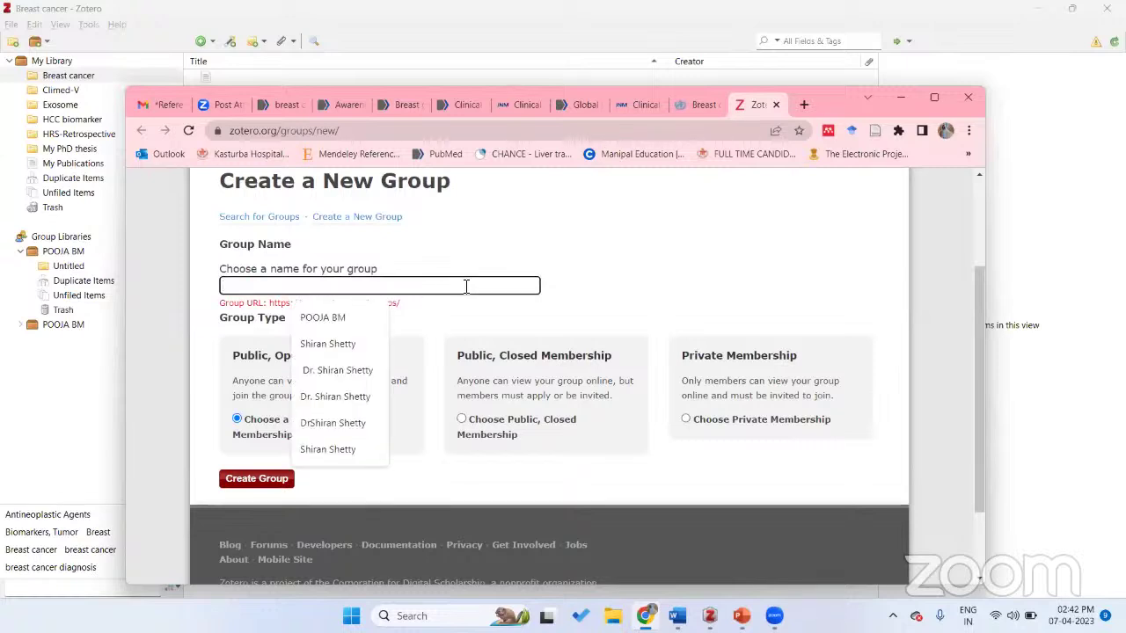
type("Hyd")
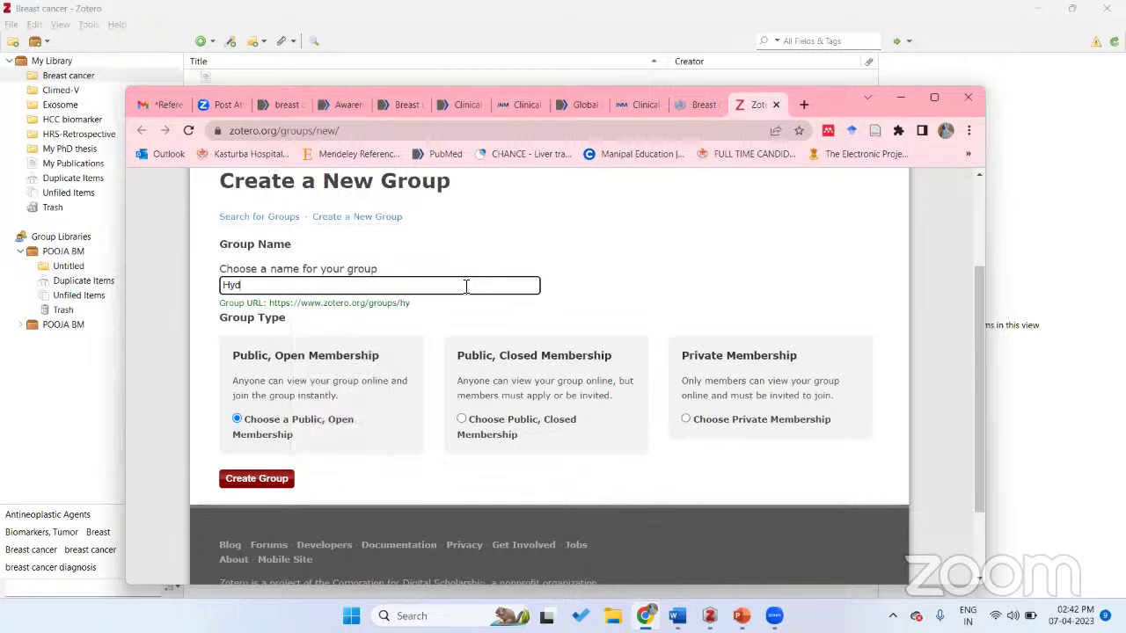
type("rolic ")
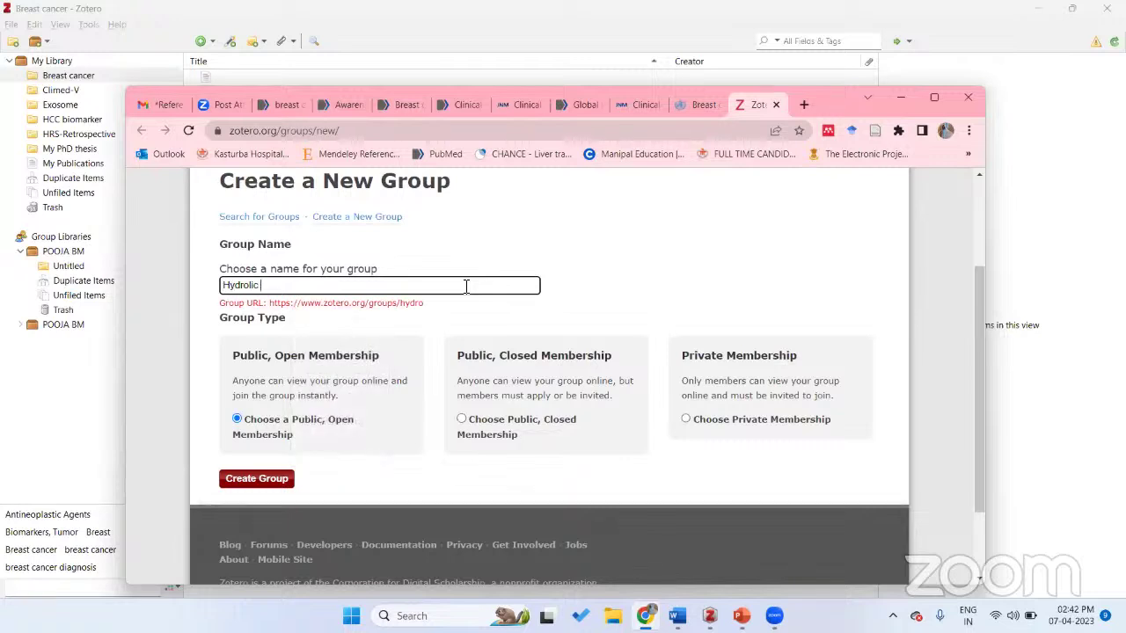
type("pump")
left_click(267, 489)
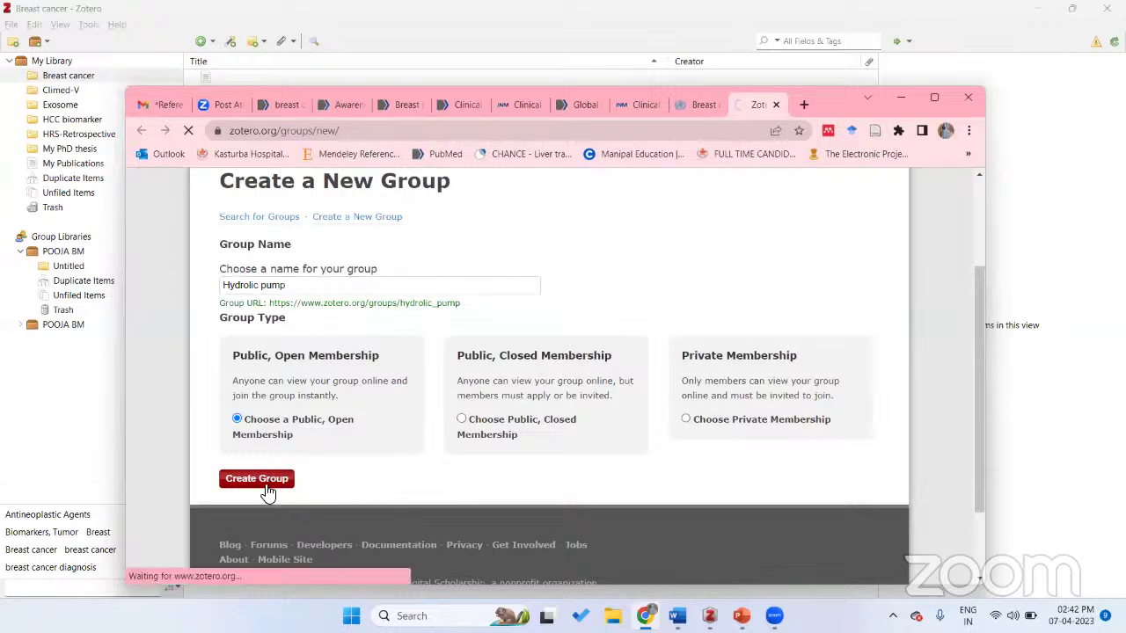
- Change the Hydrolic pump group's type to Private, accept the change, and save the group settings
scroll(525, 397, "down", 2)
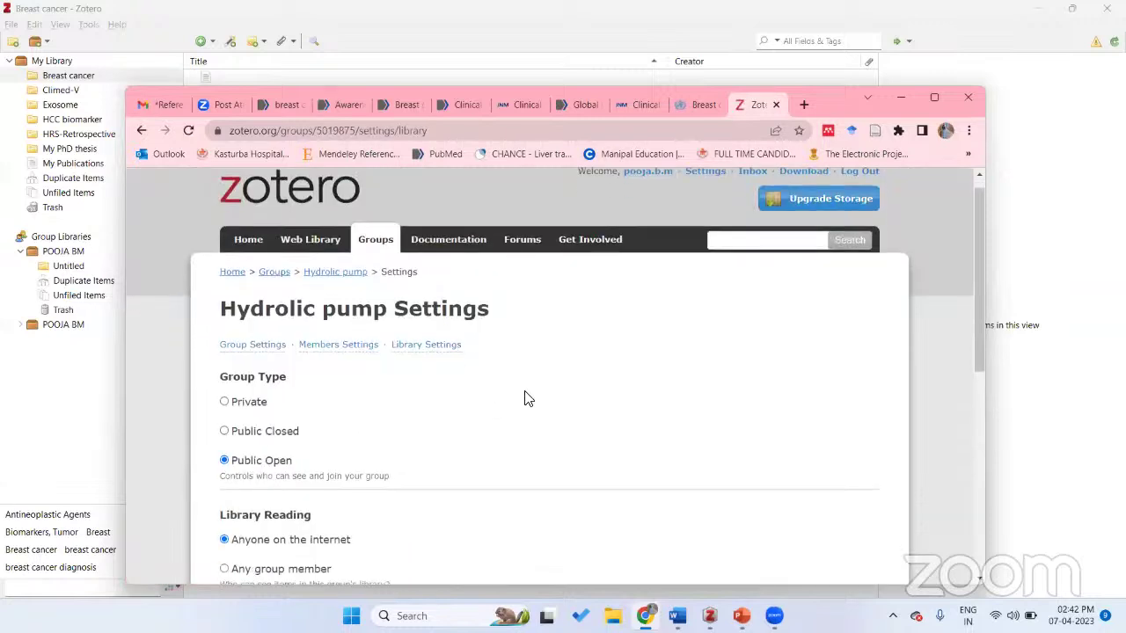
left_click(224, 274)
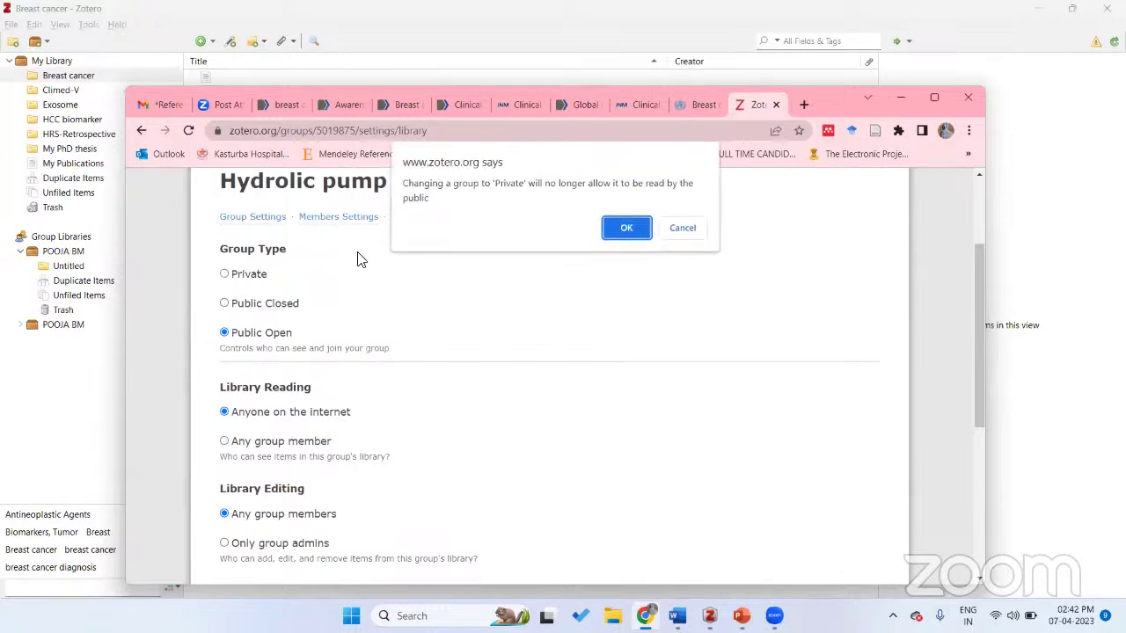
left_click(631, 227)
scroll(370, 378, "down", 4)
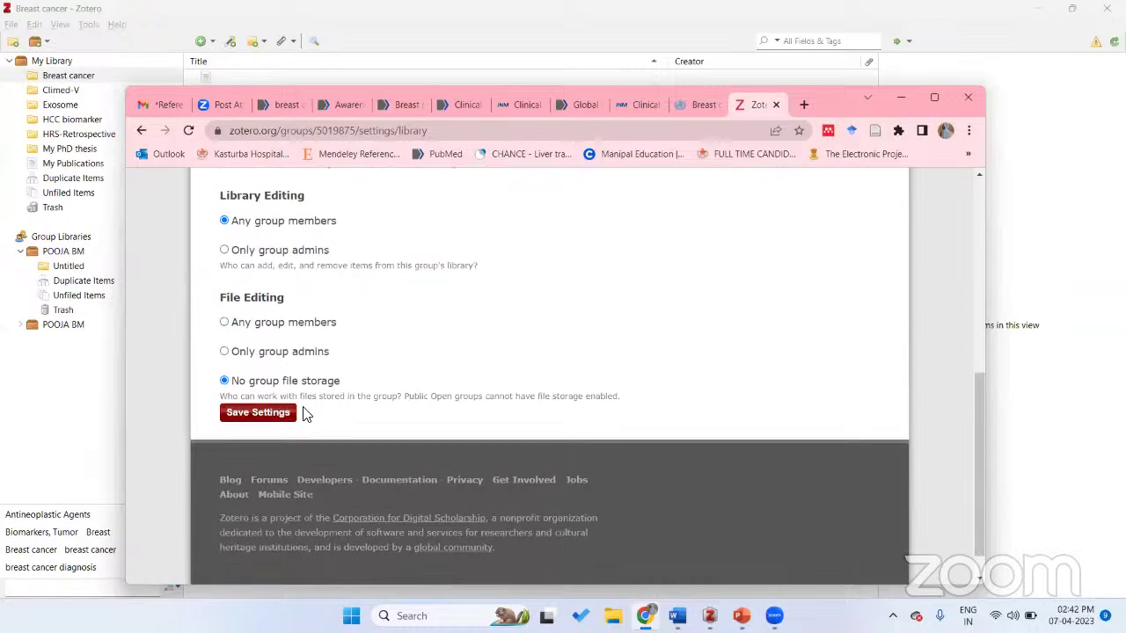
left_click(265, 421)
scroll(532, 378, "up", 4)
scroll(533, 378, "up", 2)
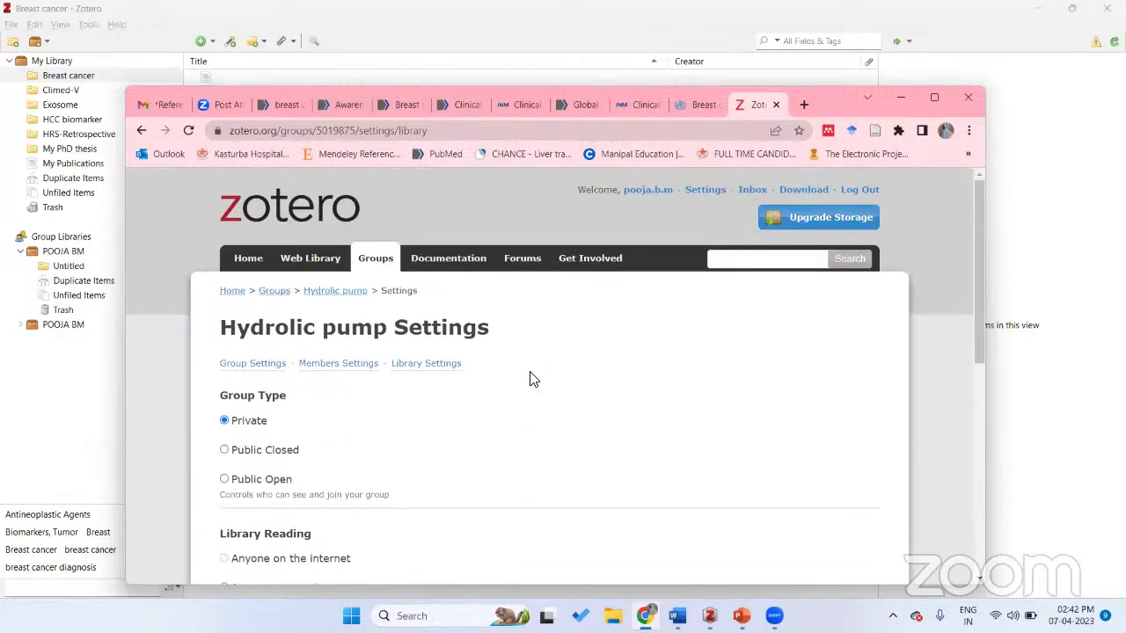
- Open the member invitation form from the group's member settings, start entering an invitee, and close the page
left_click(342, 366)
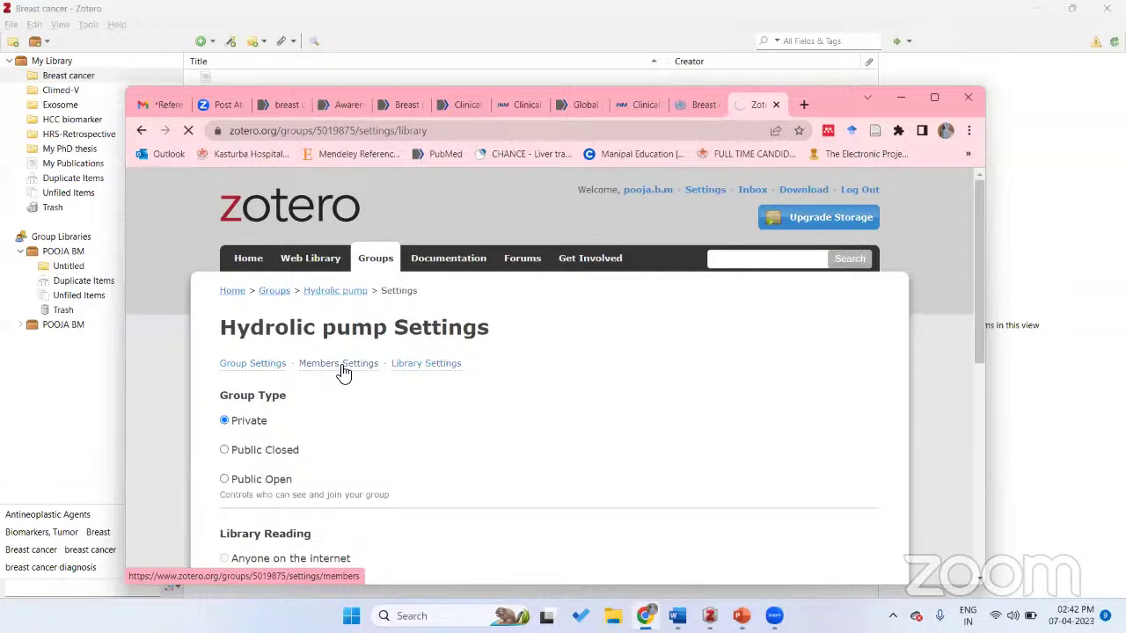
scroll(519, 325, "down", 2)
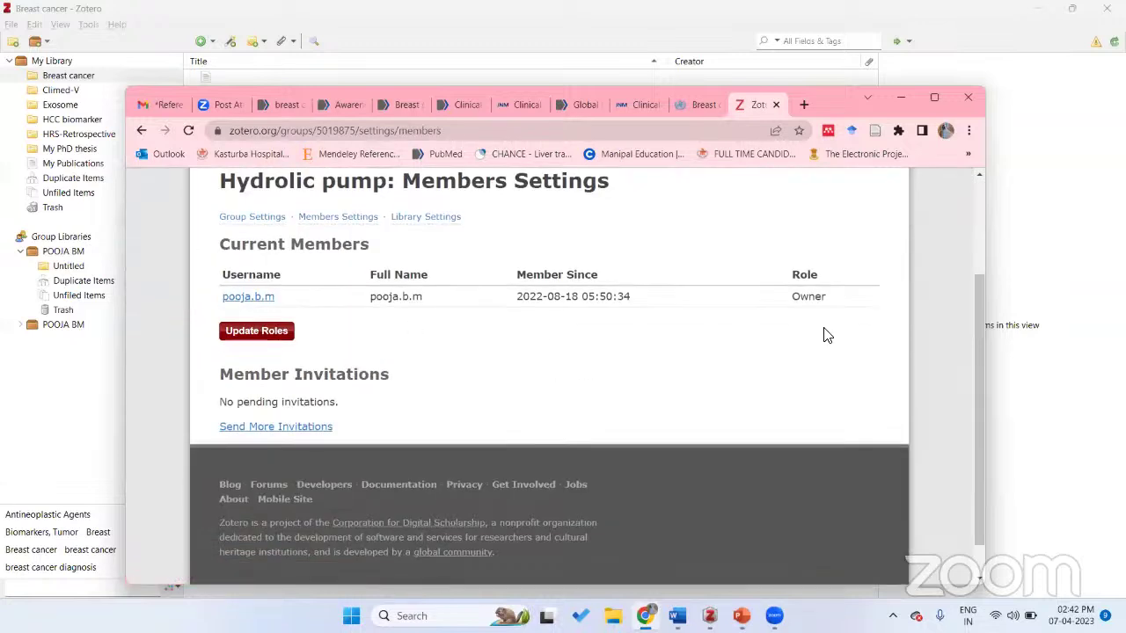
left_click(286, 428)
left_click(287, 425)
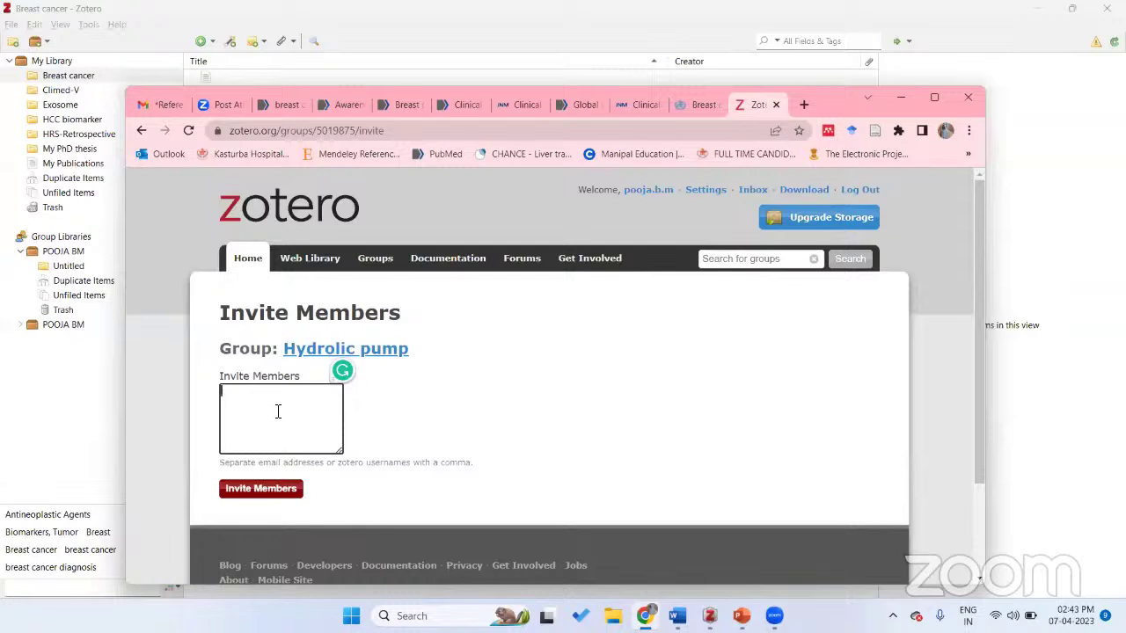
type("climed")
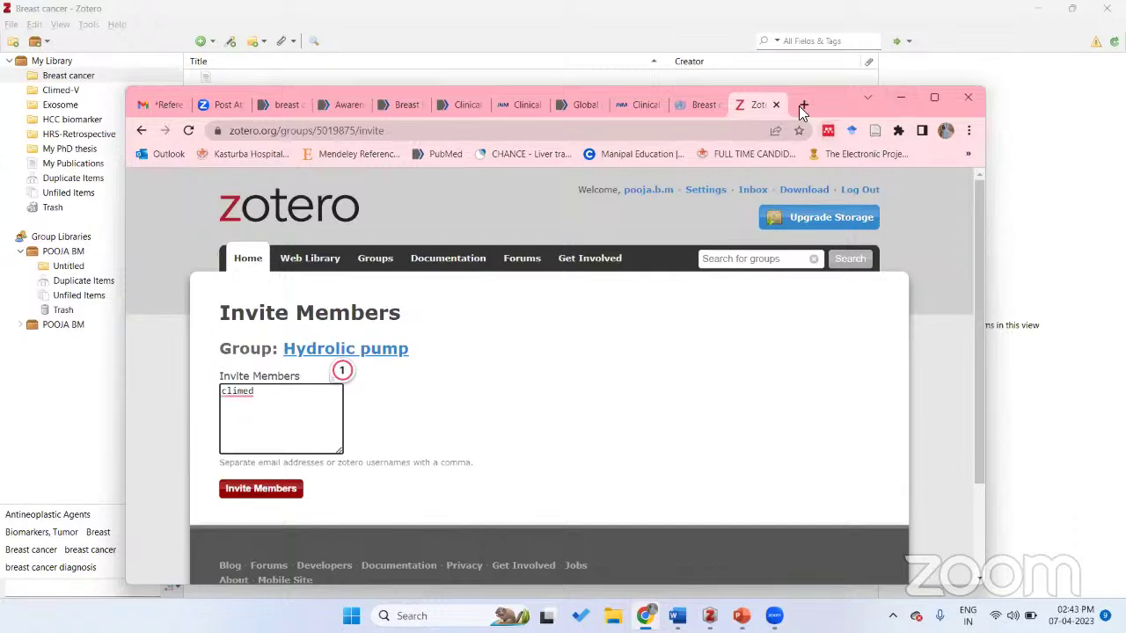
left_click(775, 106)
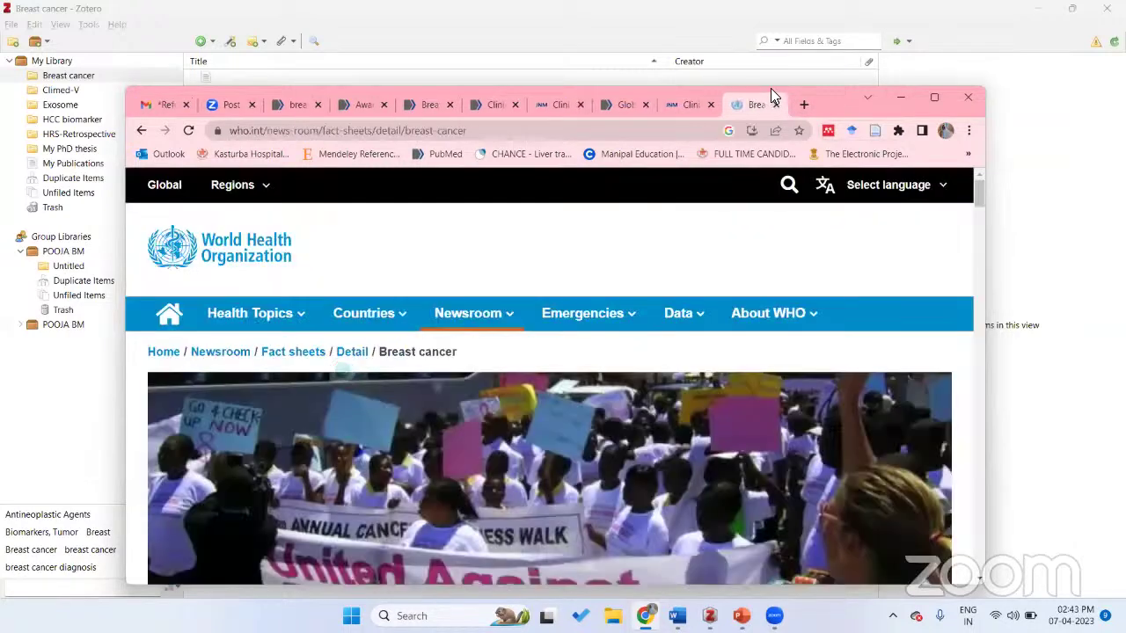
- Return to the Zotero desktop window and look through the items in the Breast cancer and Climed-V collections
left_click(910, 98)
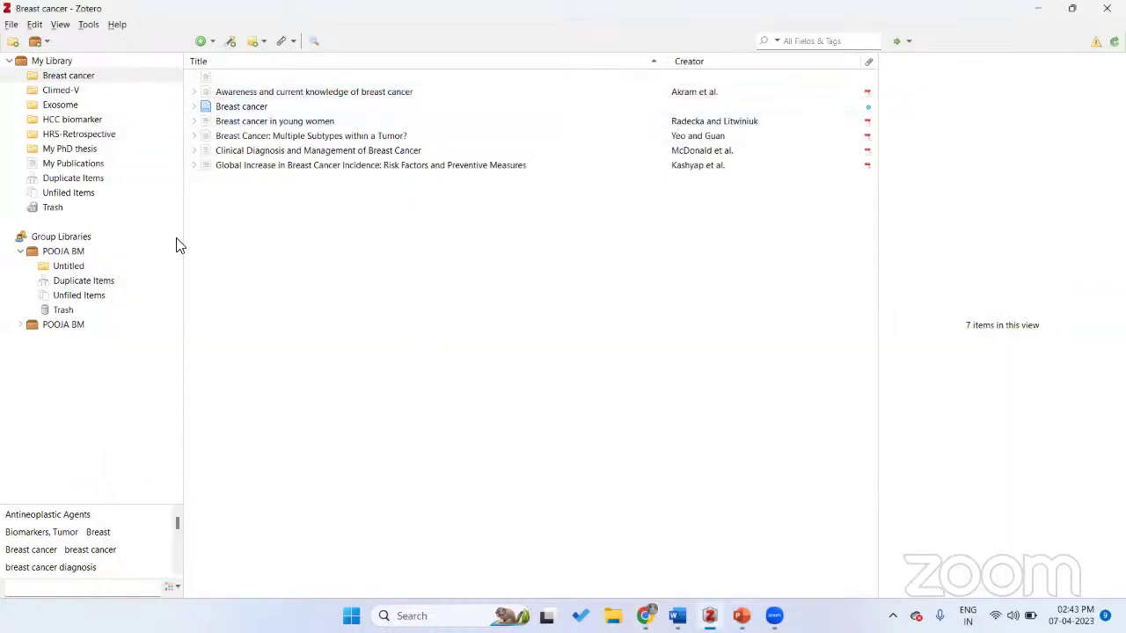
left_click(56, 78)
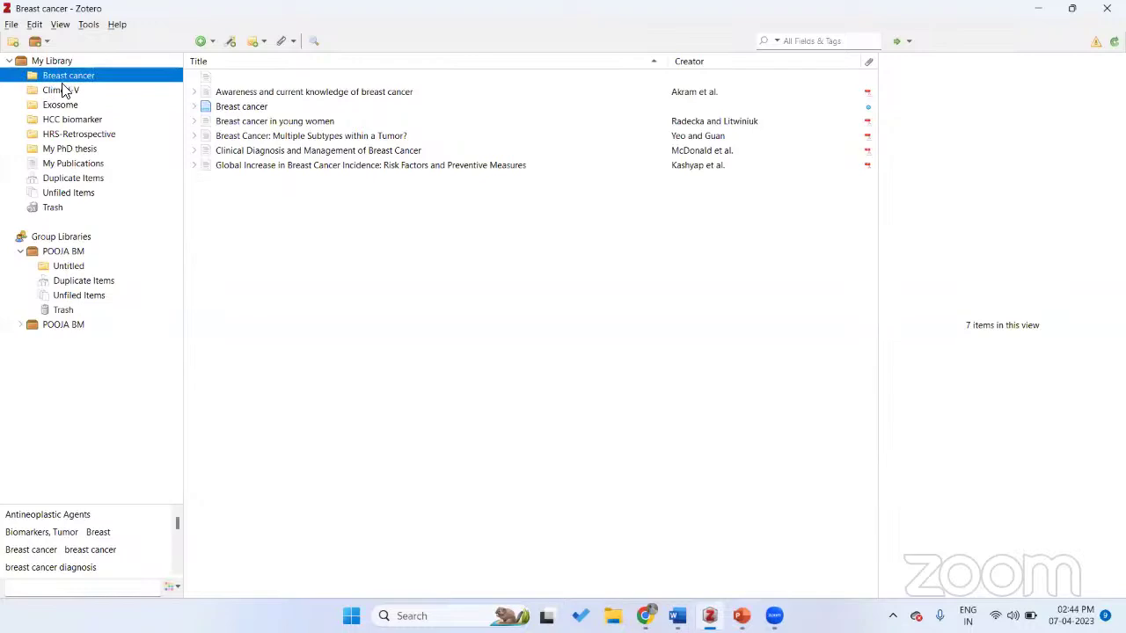
left_click(61, 91)
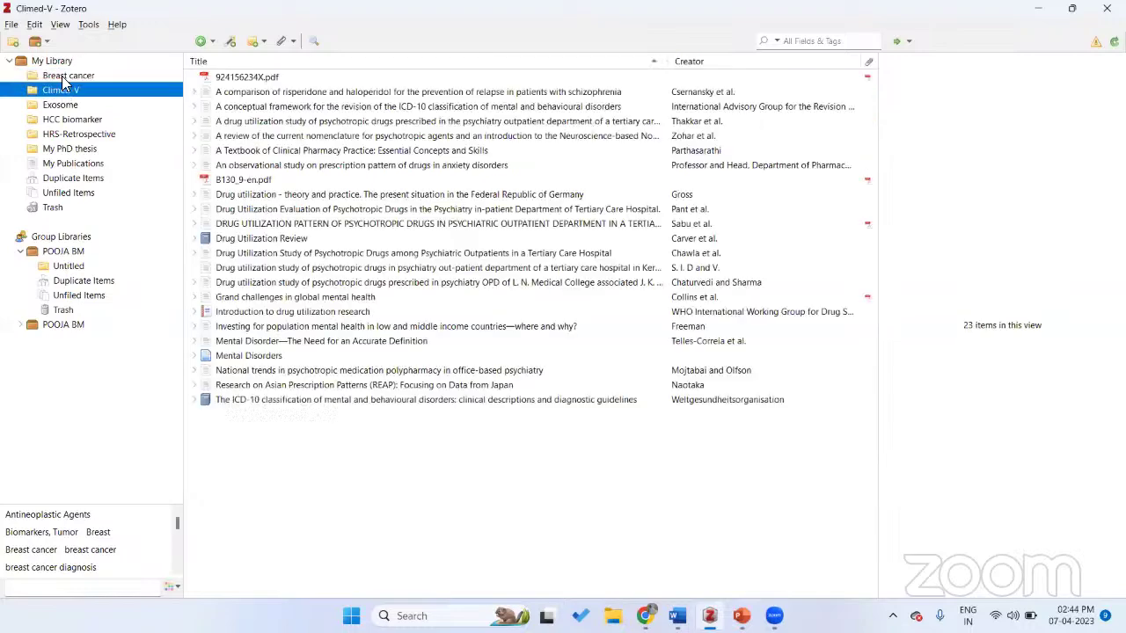
left_click(62, 78)
left_click(62, 90)
left_click(61, 75)
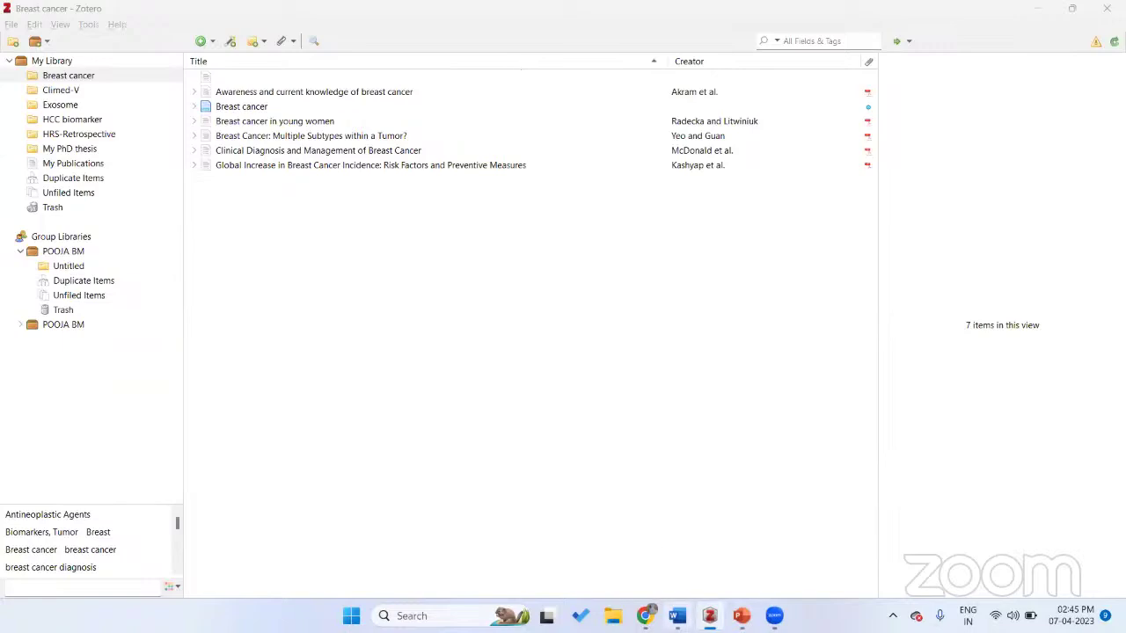
- Switch to the Word document and view its reference list
left_click(677, 615)
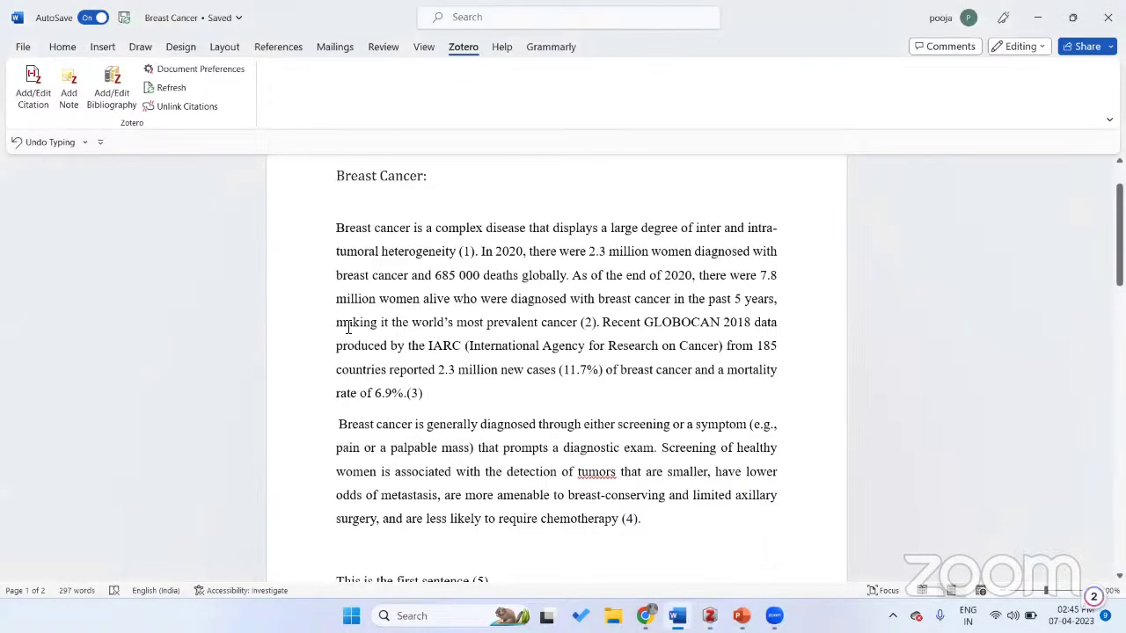
scroll(637, 419, "down", 6)
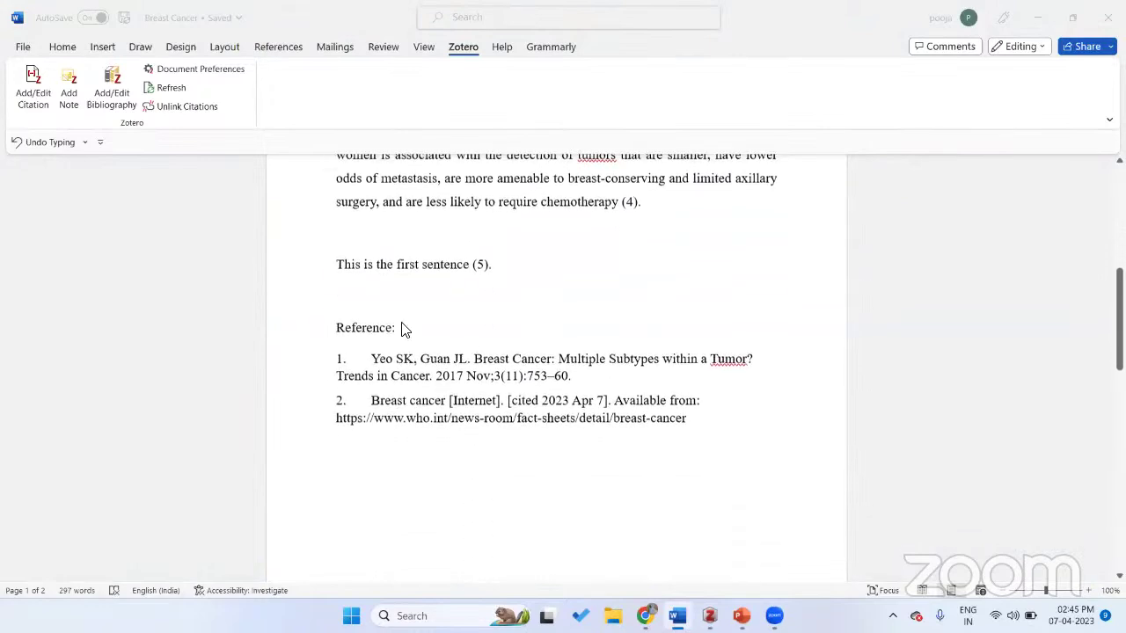
- Insert a citation of the Breast cancer web page from the Breast cancer collection after the sentence ending "rate of 6.9%.(3)"
scroll(378, 233, "up", 3)
scroll(379, 233, "down", 1)
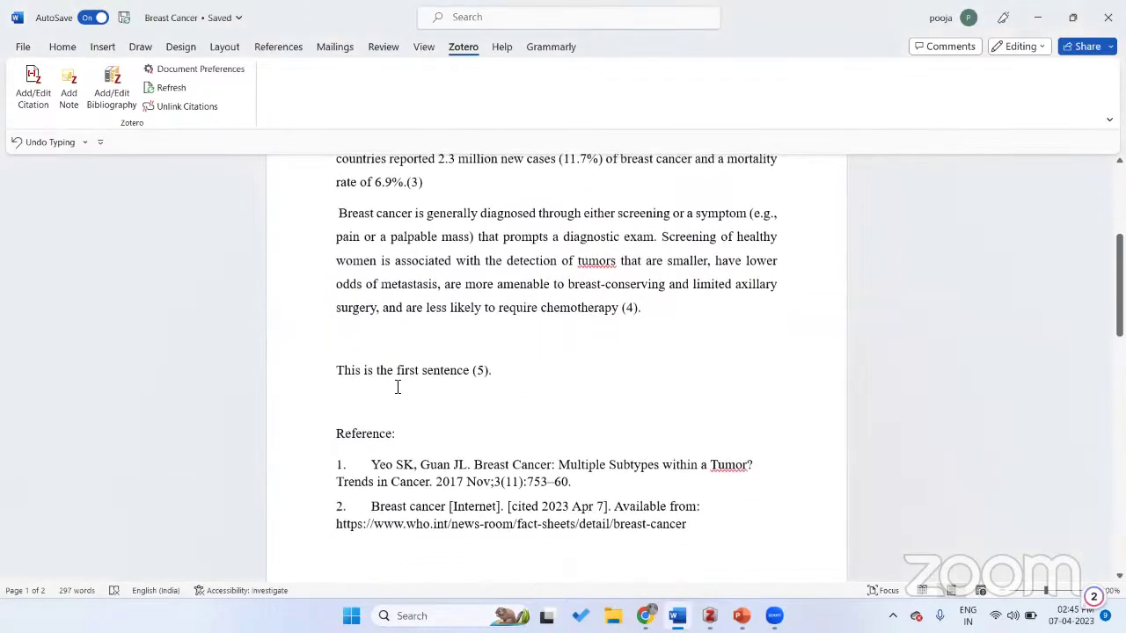
scroll(378, 398, "down", 8)
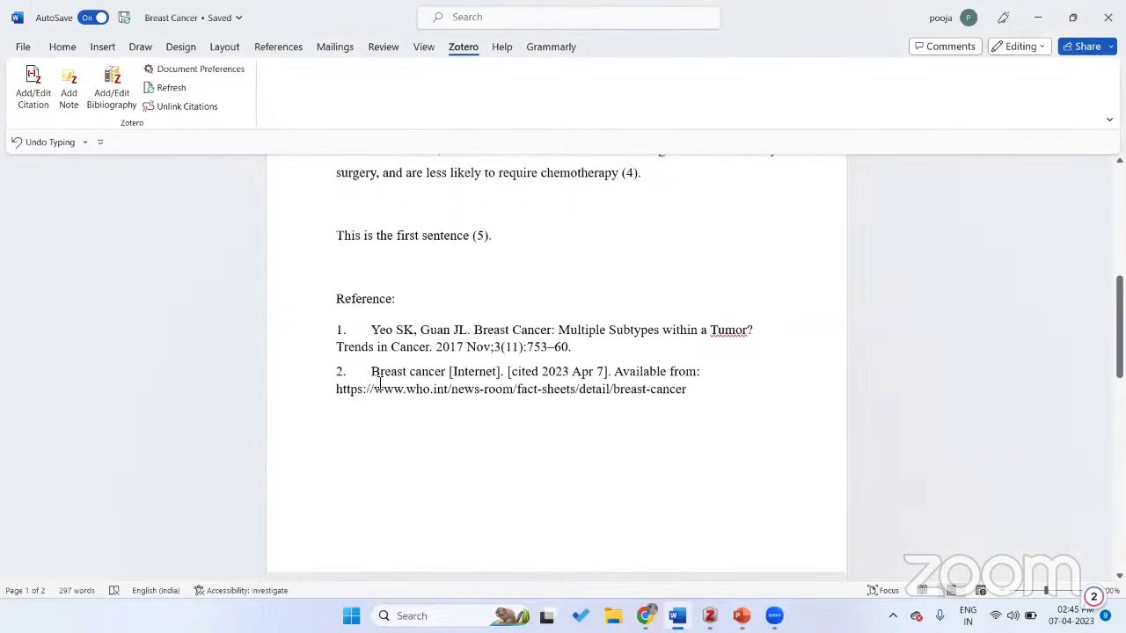
scroll(378, 525, "up", 9)
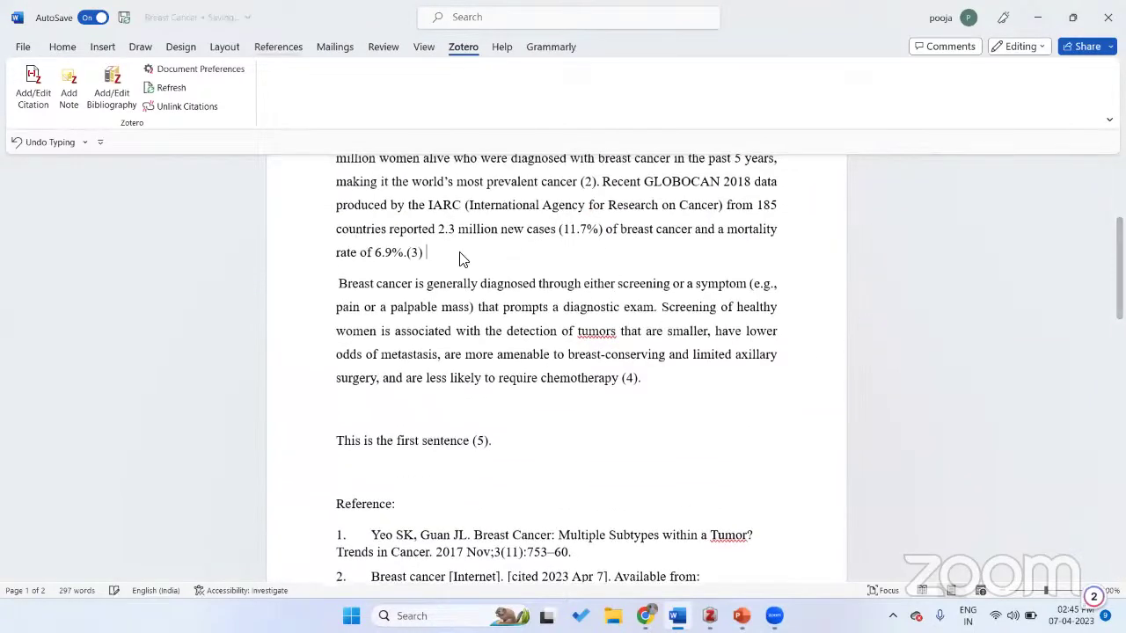
left_click(44, 96)
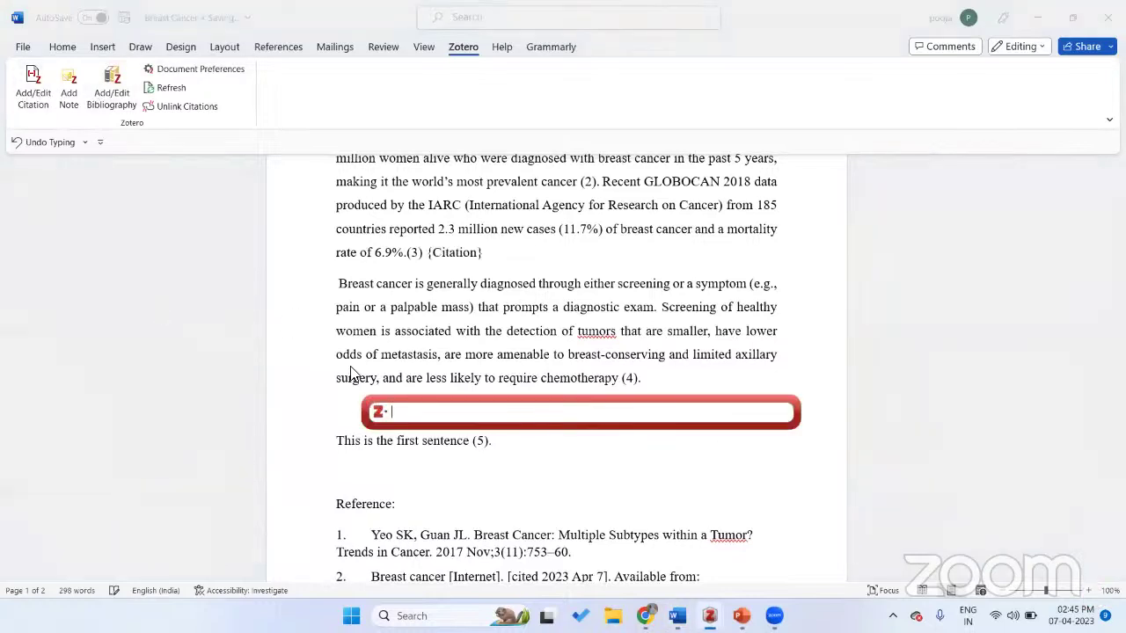
left_click(379, 414)
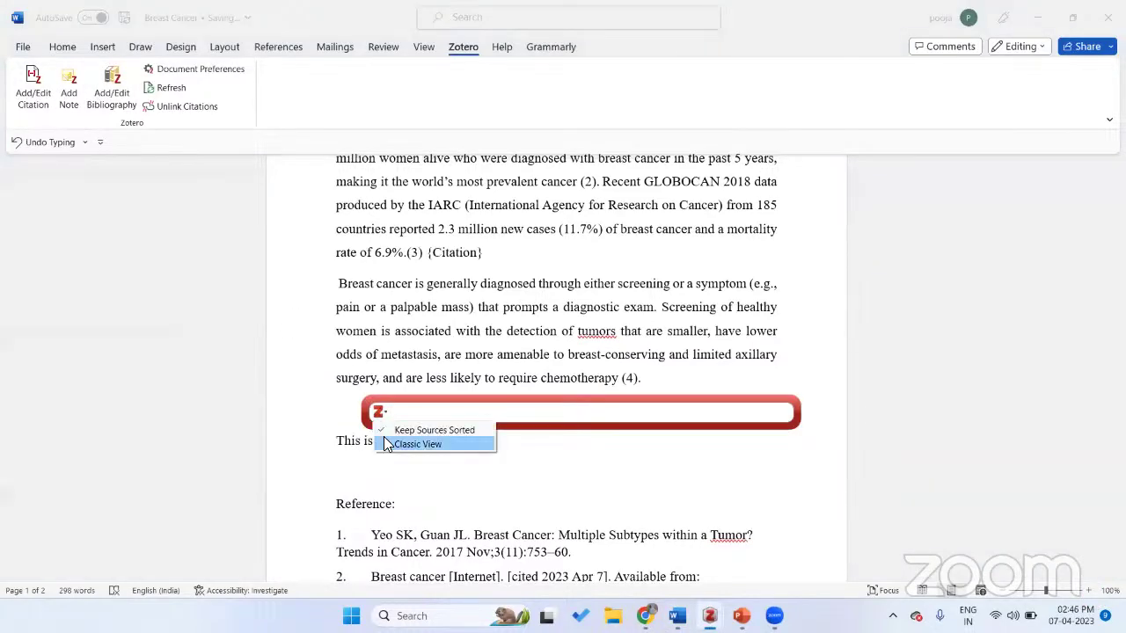
left_click(385, 440)
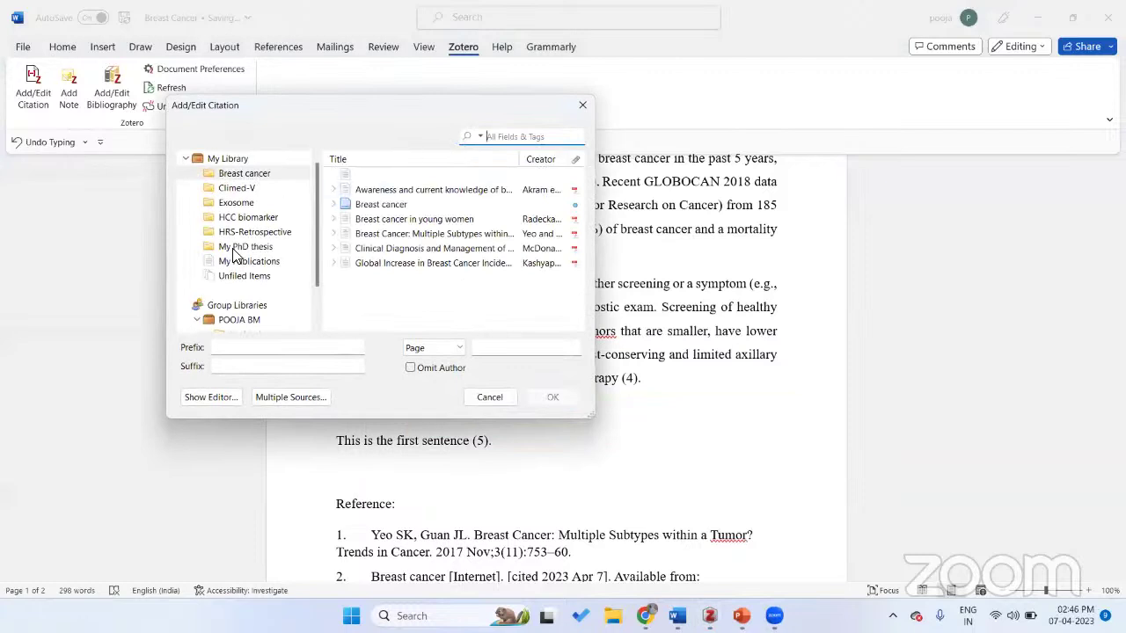
left_click(237, 248)
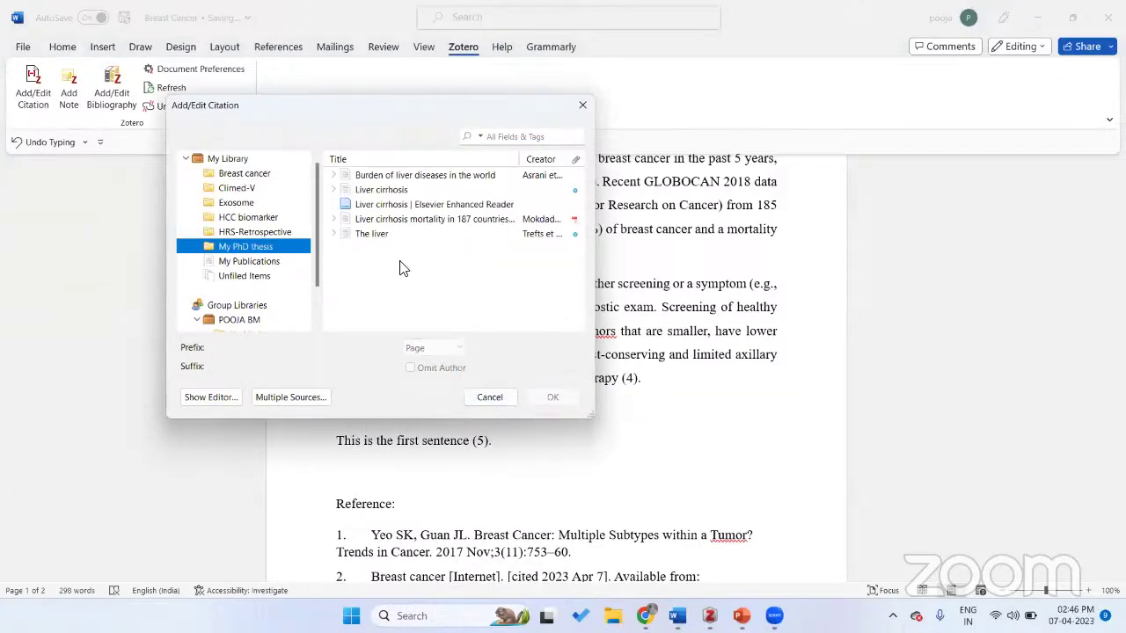
left_click(264, 176)
left_click(515, 206)
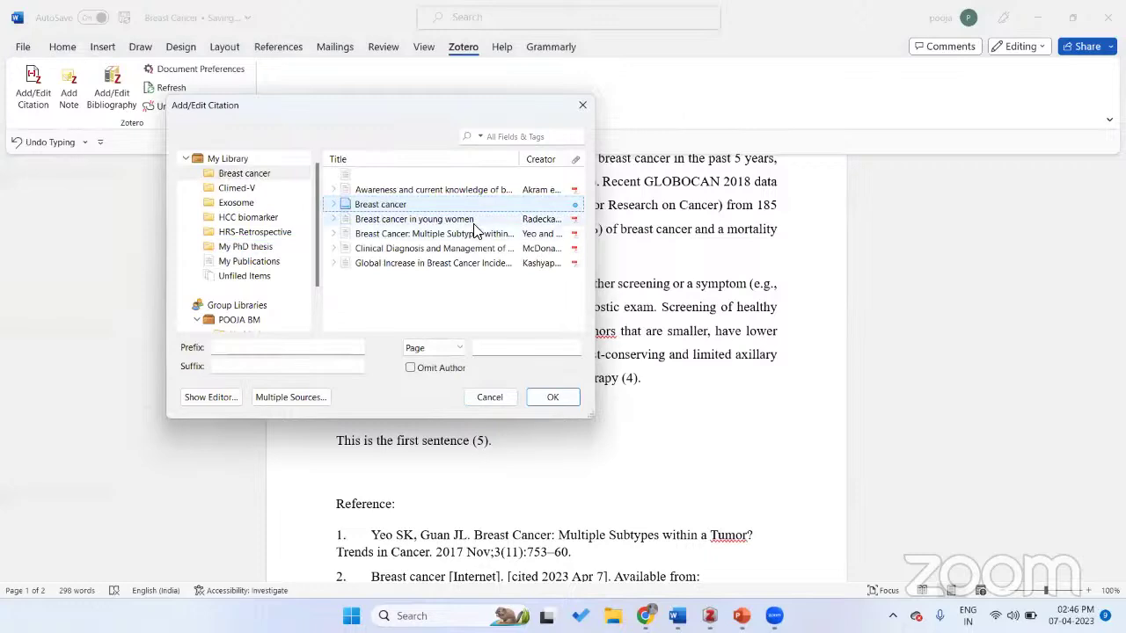
left_click(552, 396)
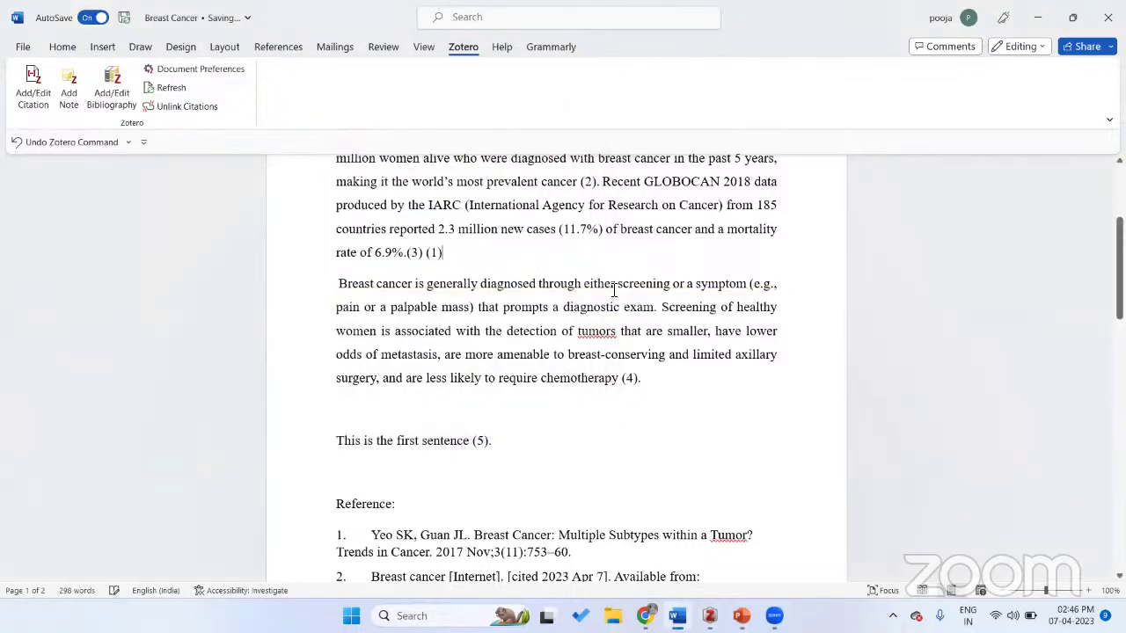
- Create a new blank document and write a short sentence introducing the author by first name
key("ctrl+o")
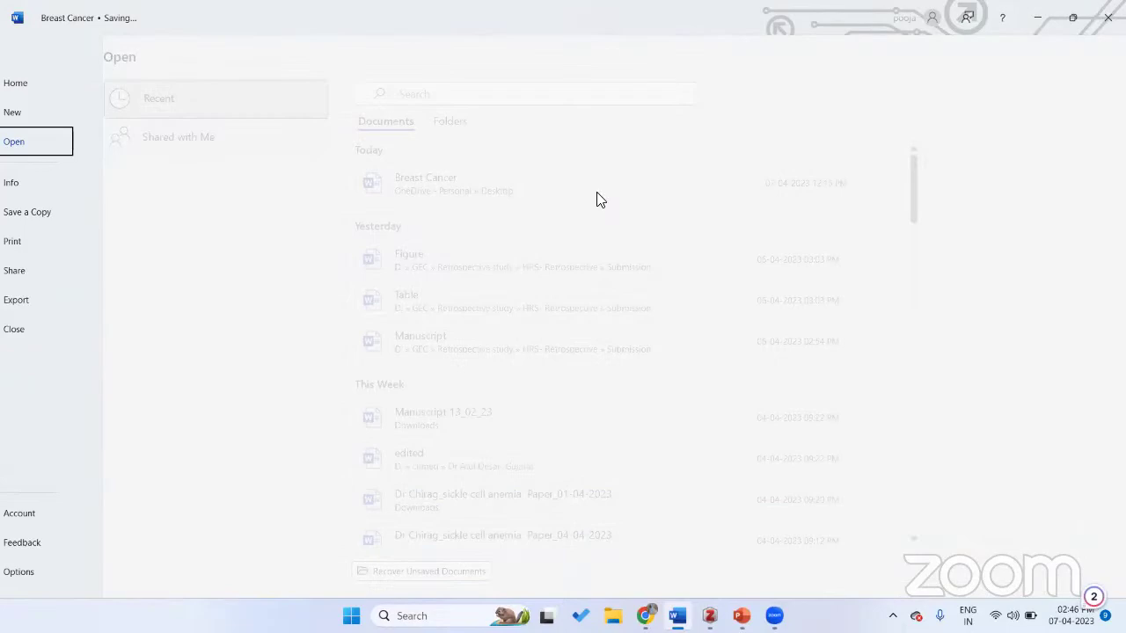
left_click(39, 113)
left_click(191, 146)
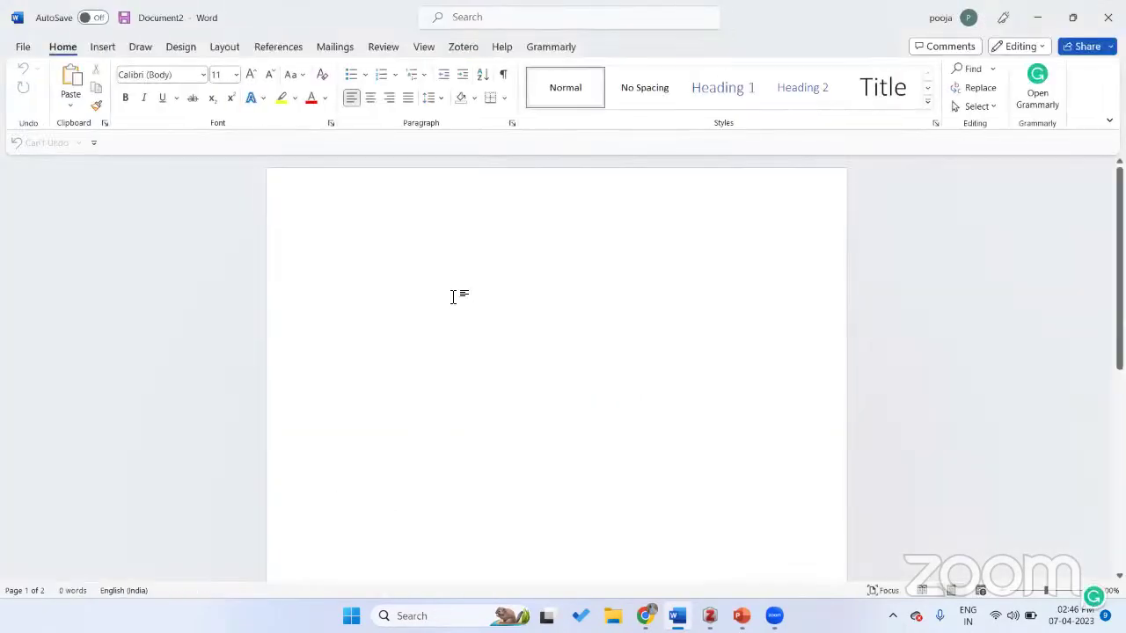
type("My name i")
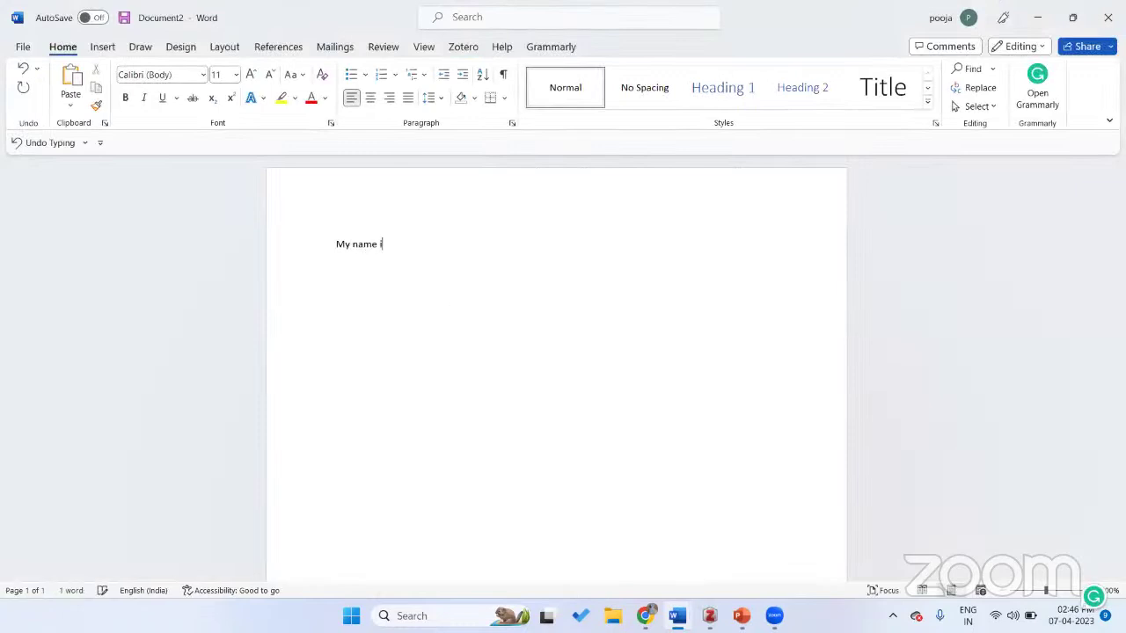
type("s pooja")
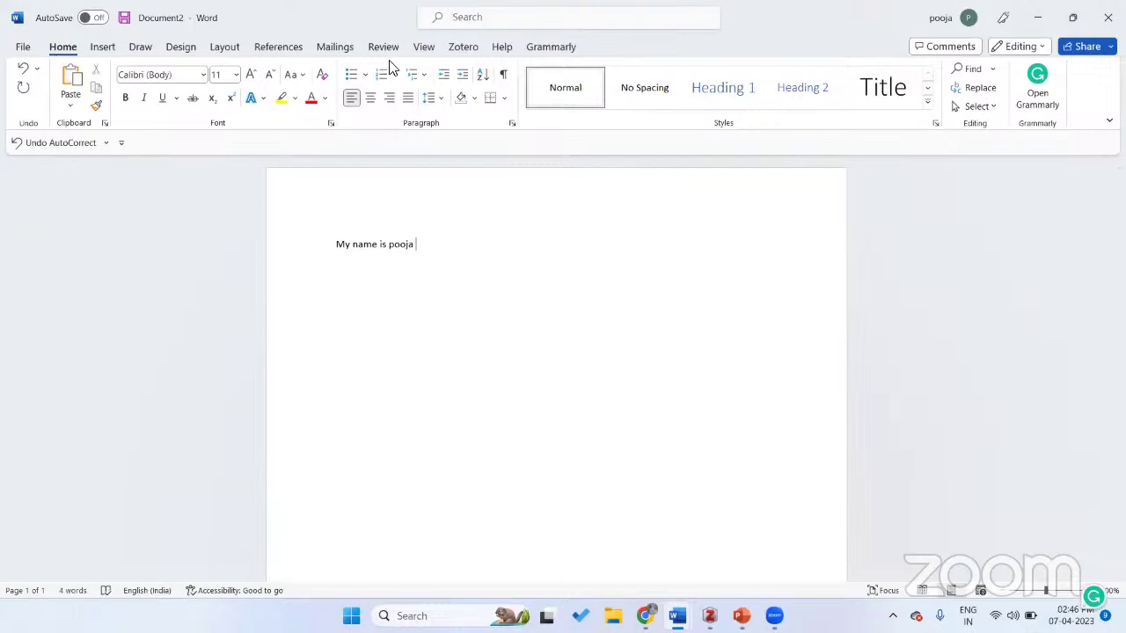
- Cite the Exosome collection's first item, by Brennan et al., after the introductory sentence, using the Vancouver style with citations stored as fields
left_click(1072, 17)
left_click(579, 159)
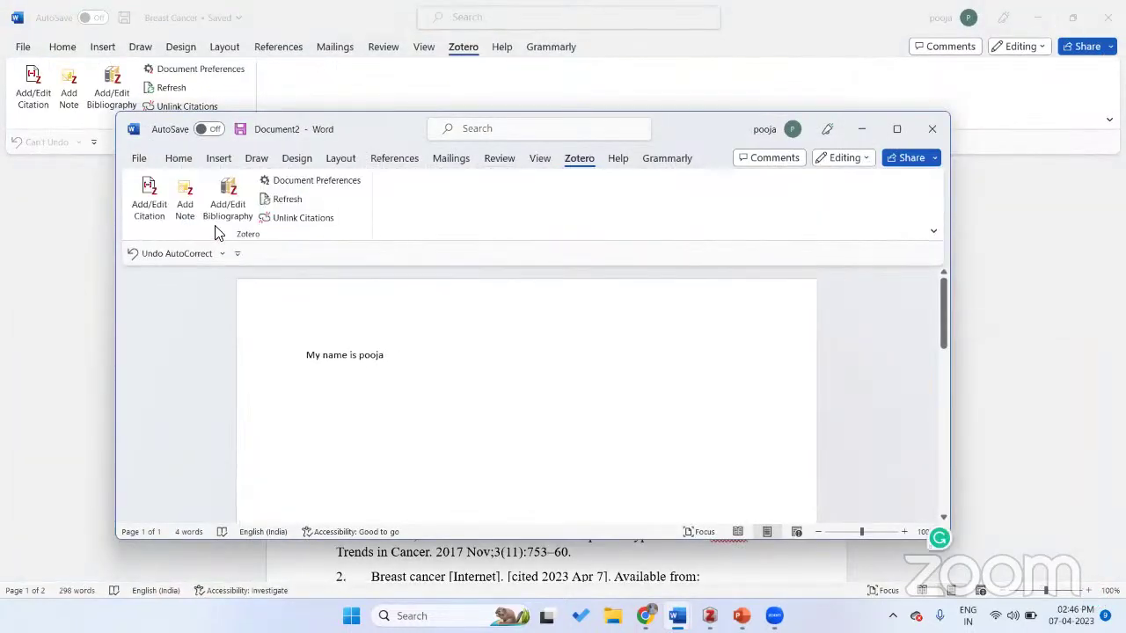
left_click(151, 201)
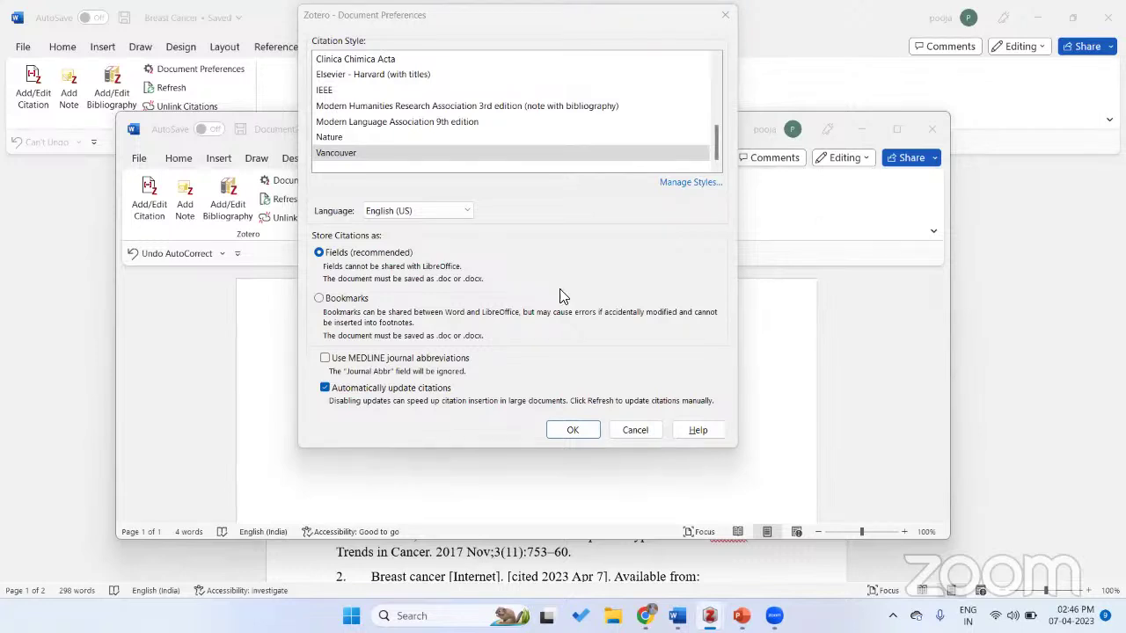
left_click(573, 430)
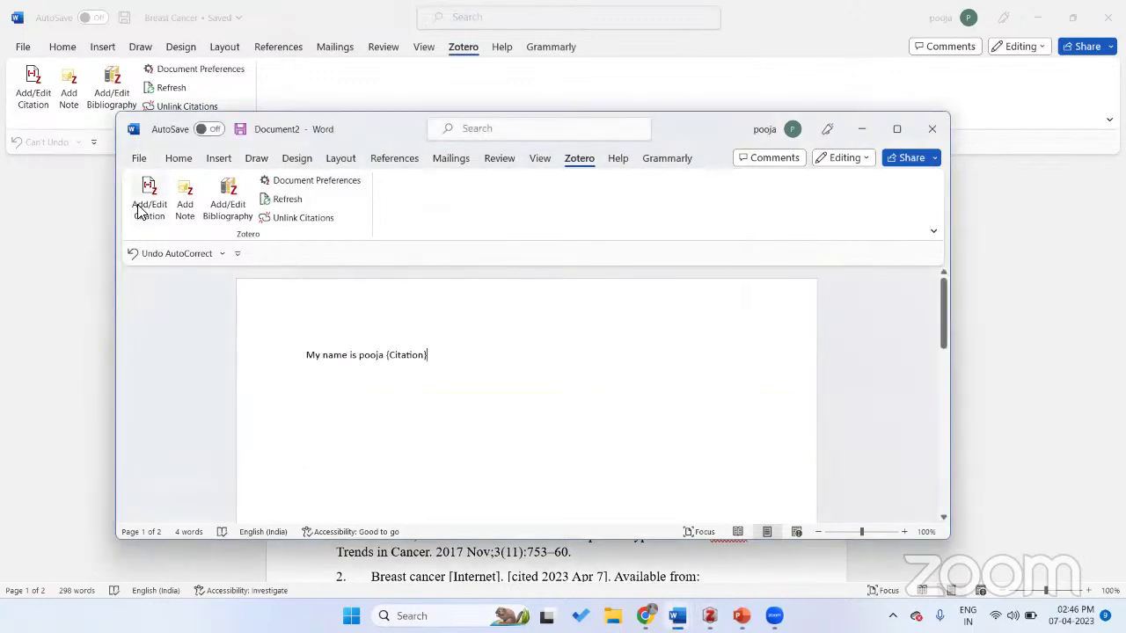
left_click(381, 412)
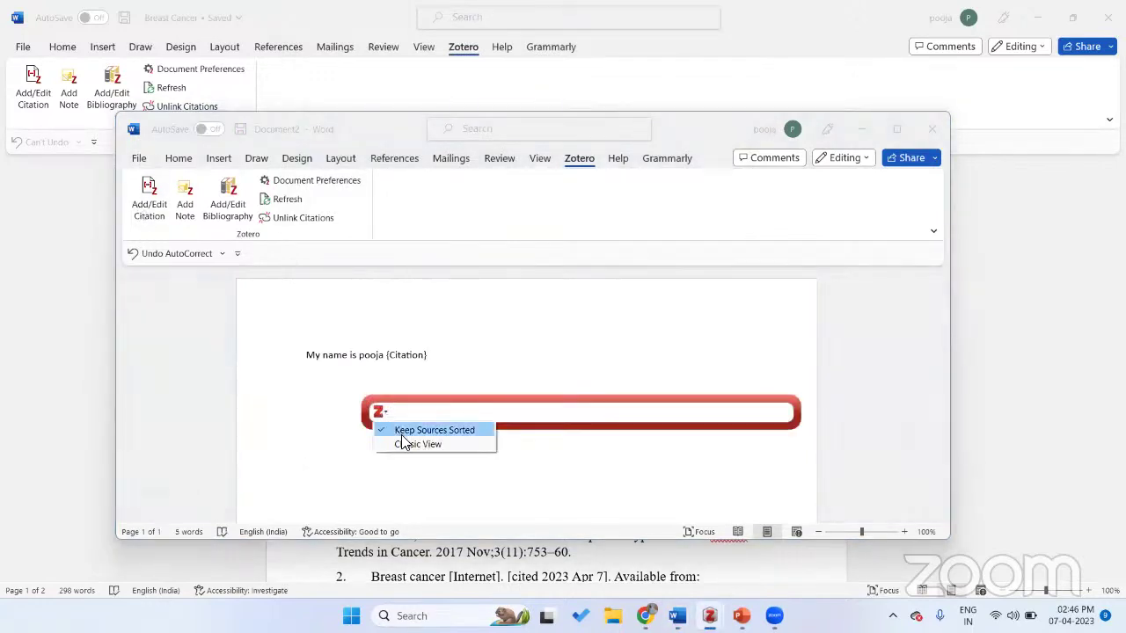
left_click(401, 443)
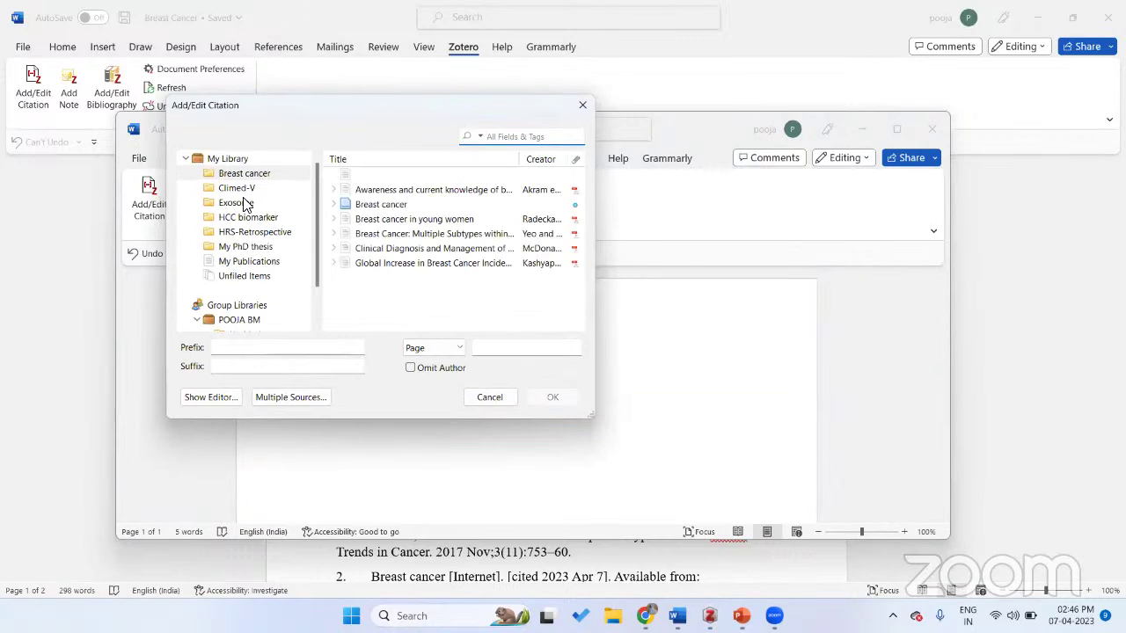
left_click(244, 202)
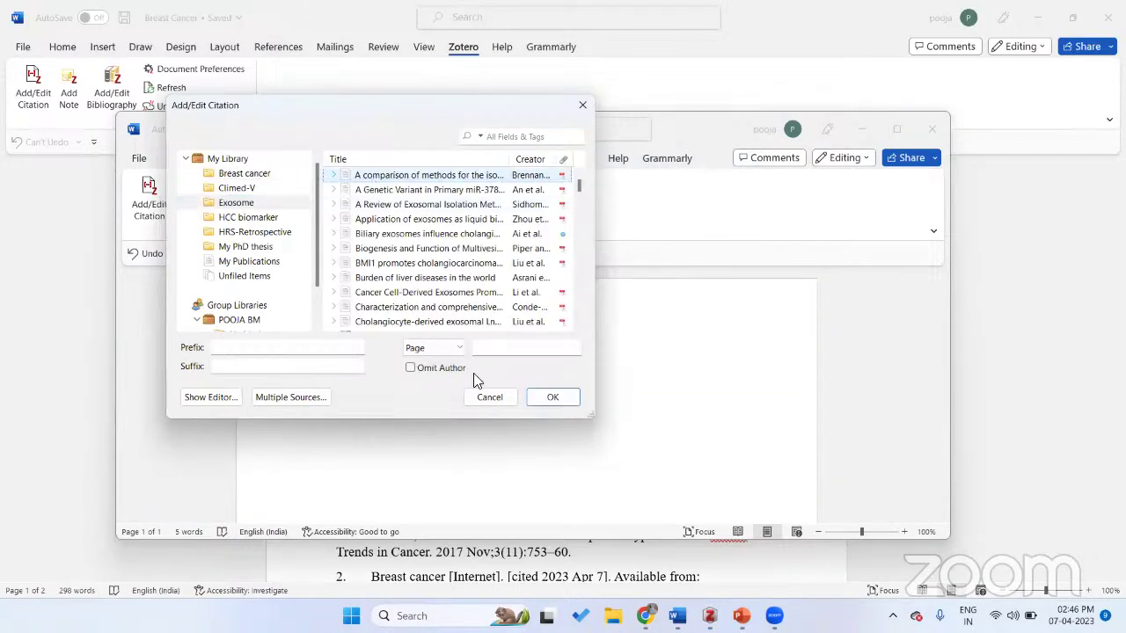
left_click(553, 397)
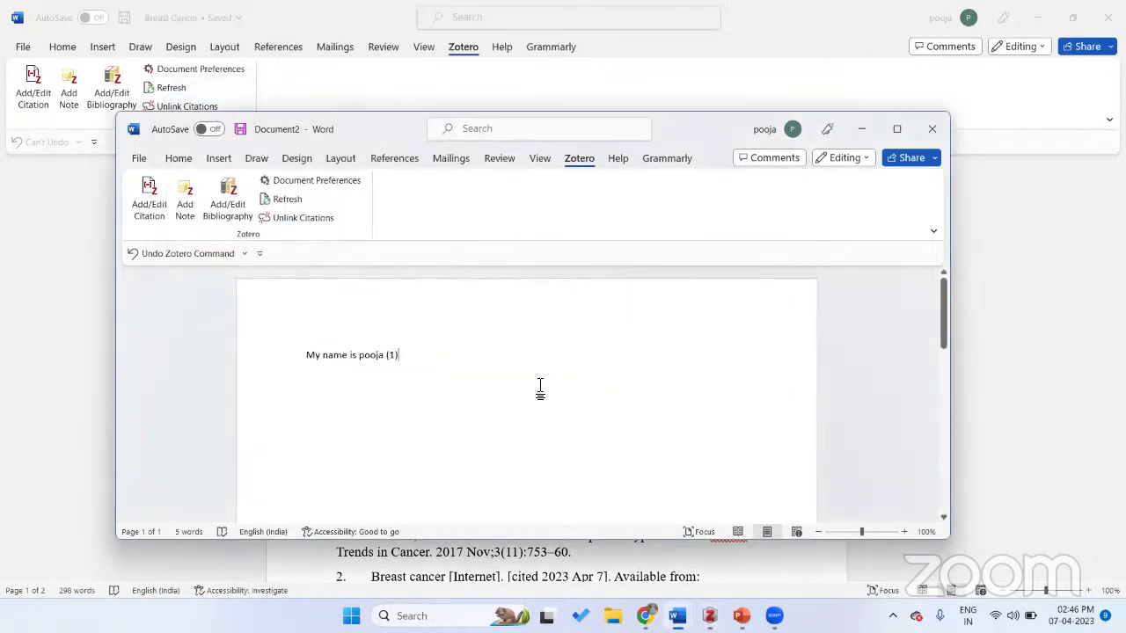
- Add the text "I am a research scholar" and cite the Zhou et al. article on application of exosomes as liquid biopsy after it
type("I am a rese")
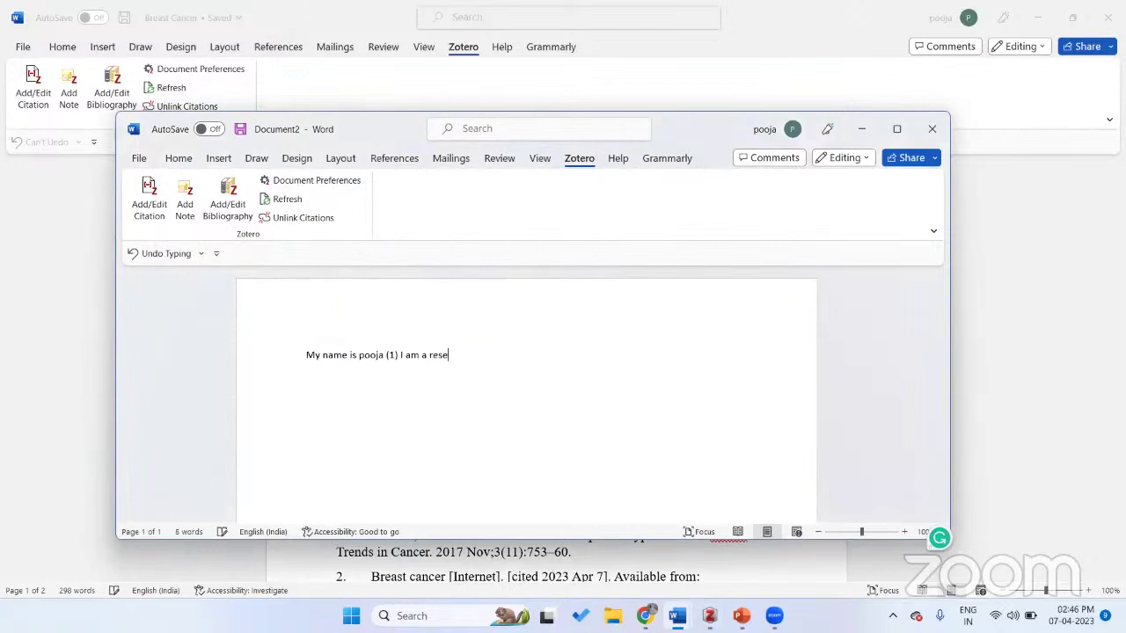
type("arch scholar")
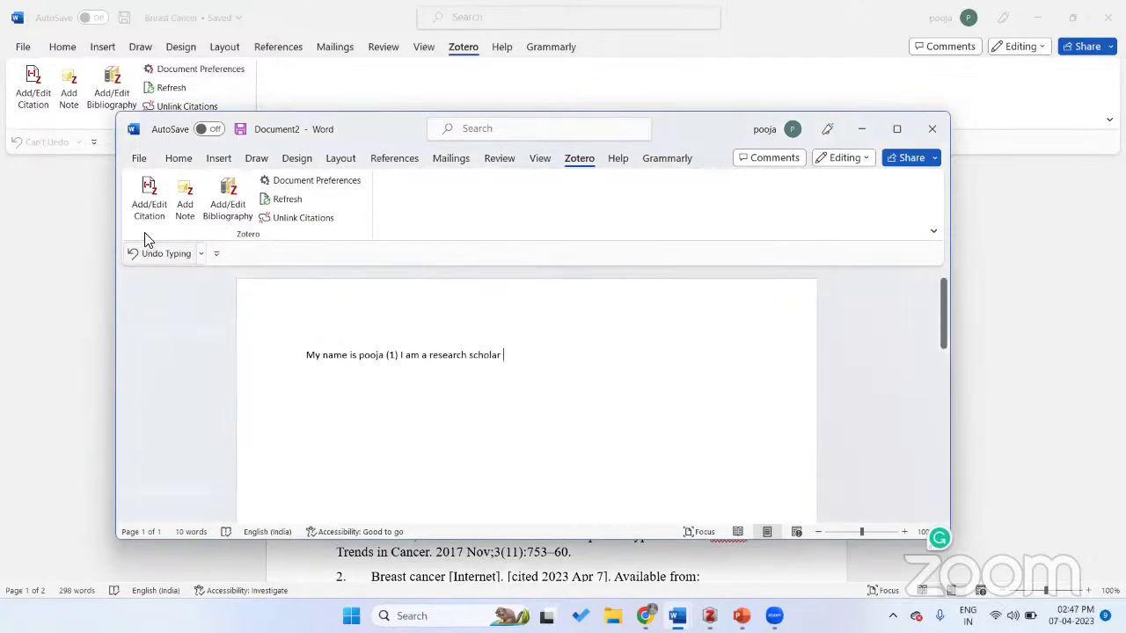
left_click(148, 201)
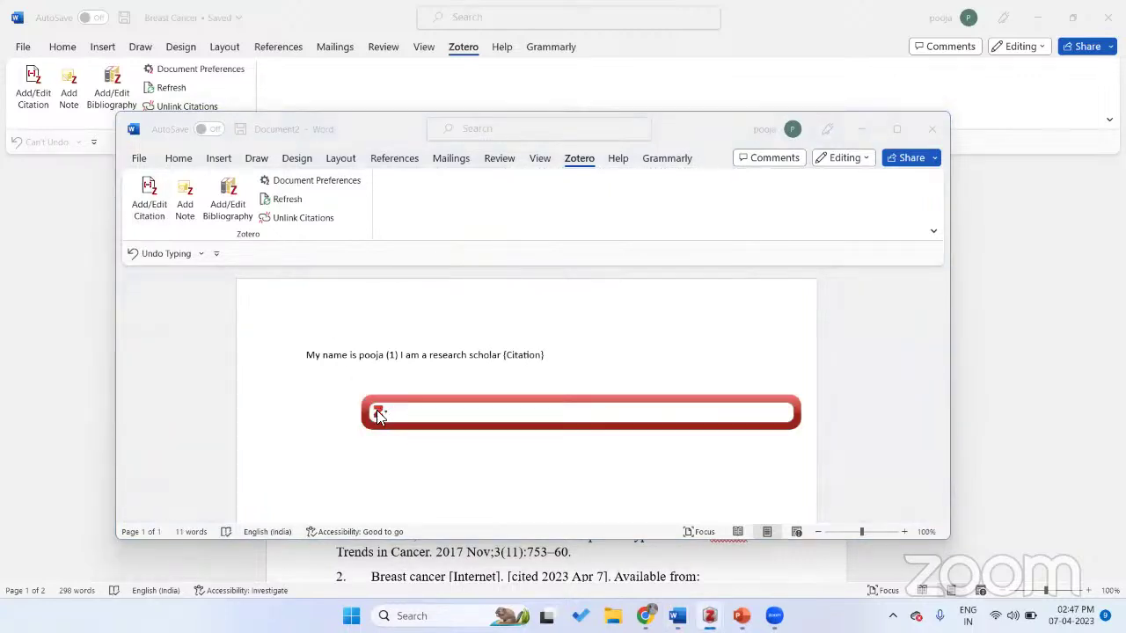
left_click(378, 412)
left_click(400, 445)
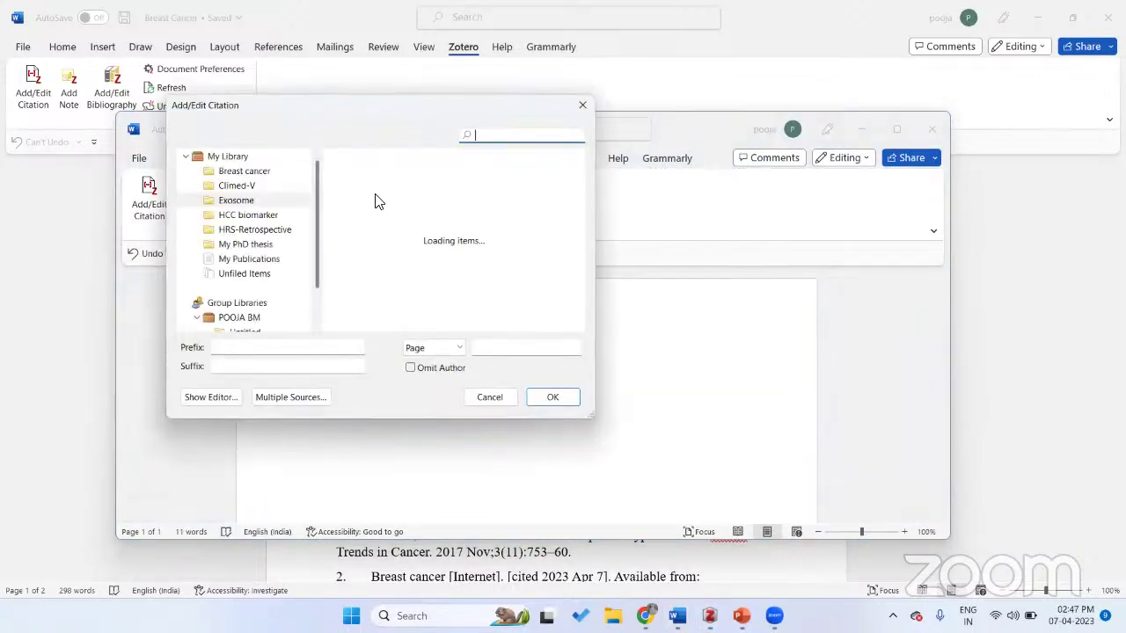
left_click(385, 219)
left_click(553, 398)
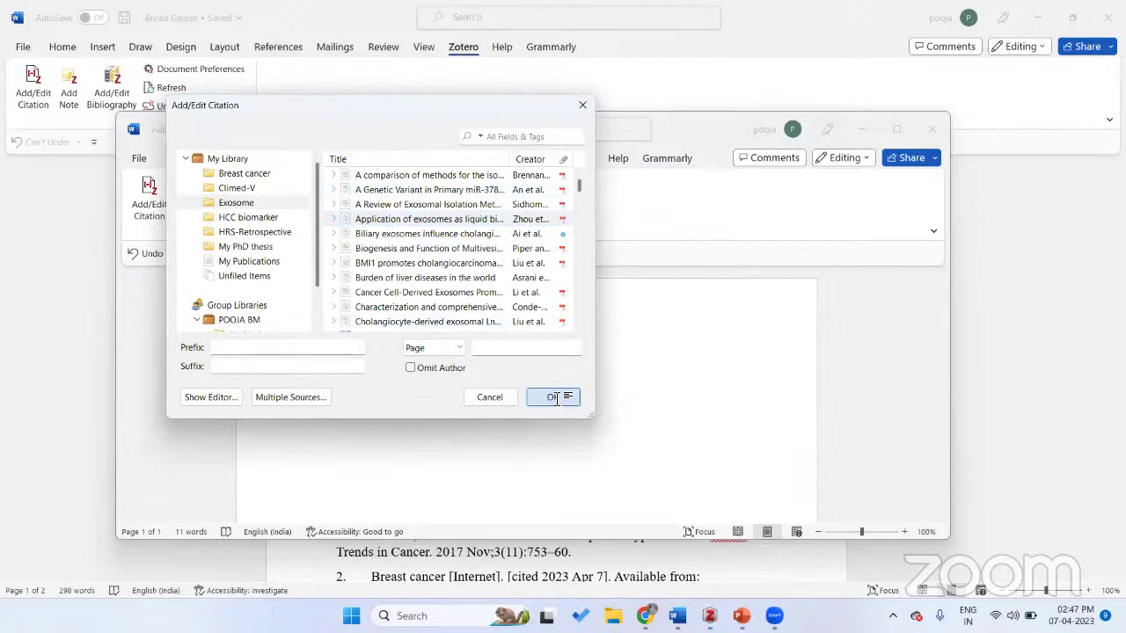
- Add a "Reference:" heading below the text and insert the Zotero bibliography under it
key("Return")
key("Return")
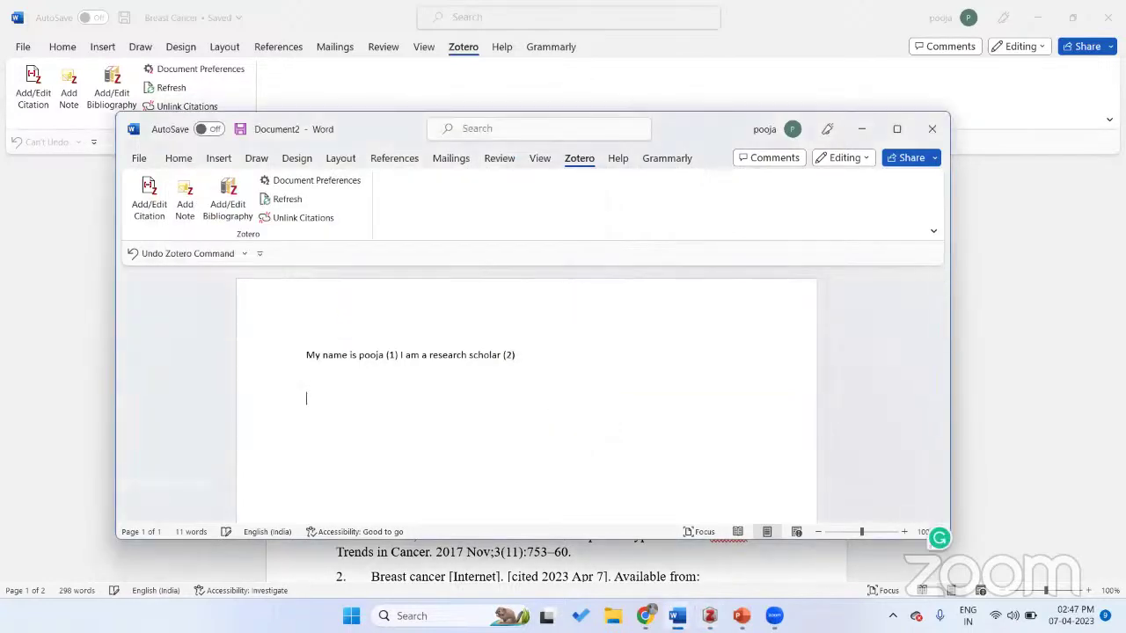
type("reference:")
key("Return")
left_click(230, 208)
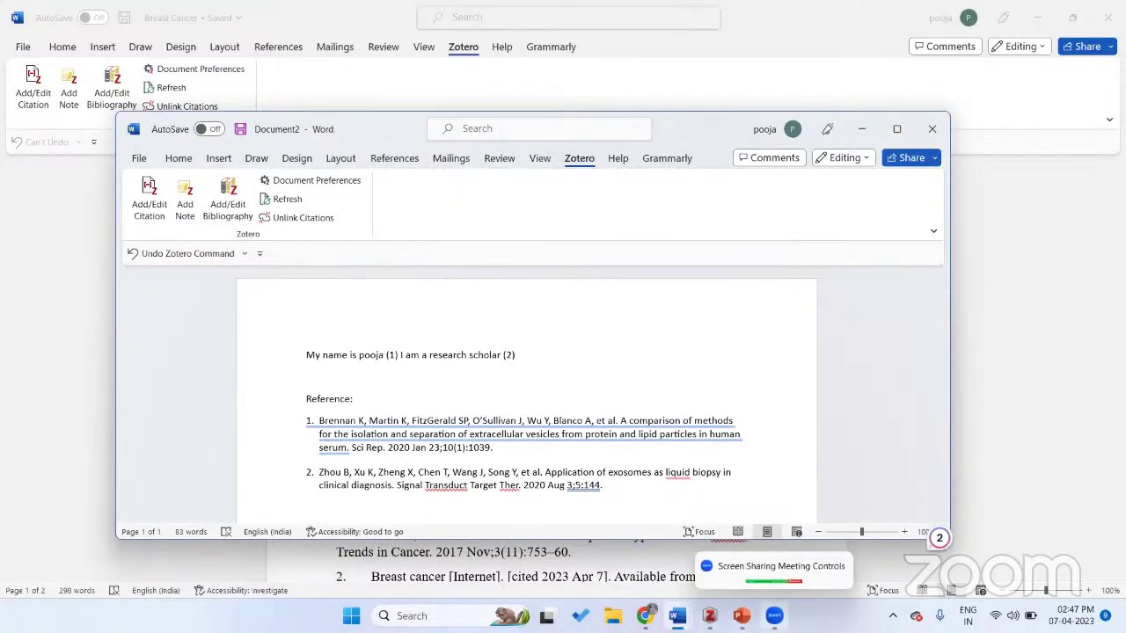
- Switch to Chrome and look through the WHO breast cancer fact sheet and the Save to Zotero option
left_click(774, 616)
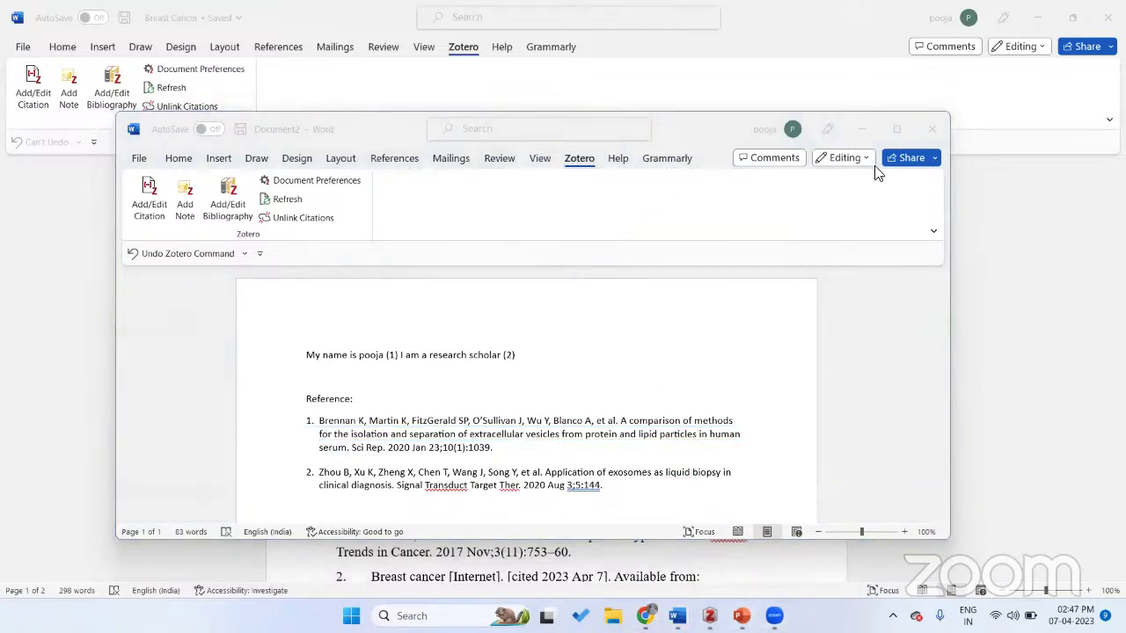
left_click(1038, 18)
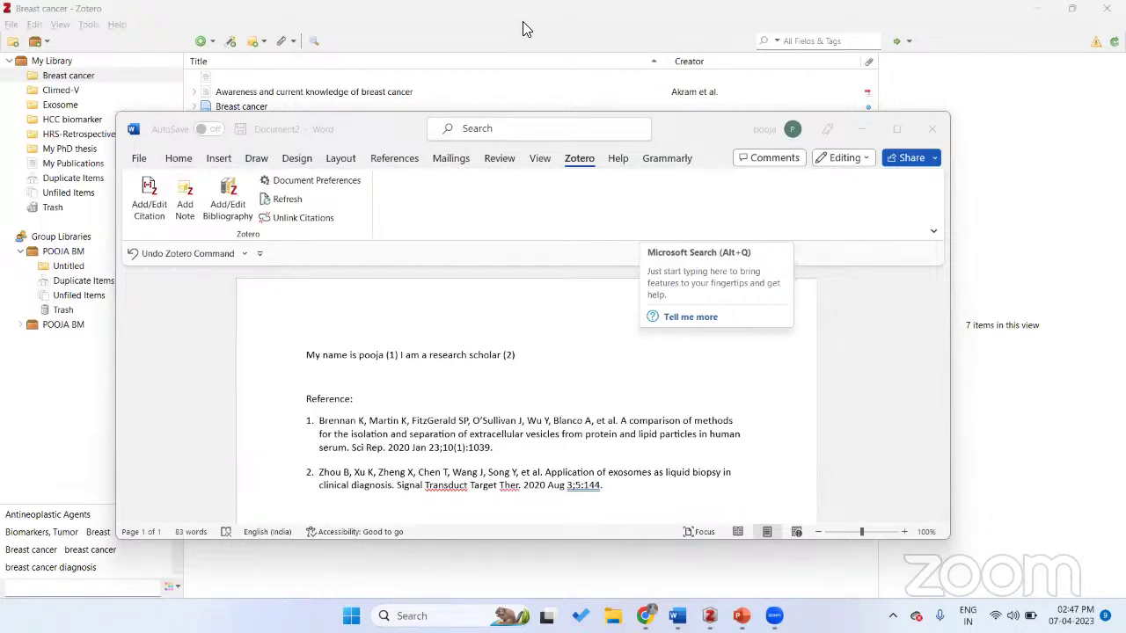
left_click(646, 615)
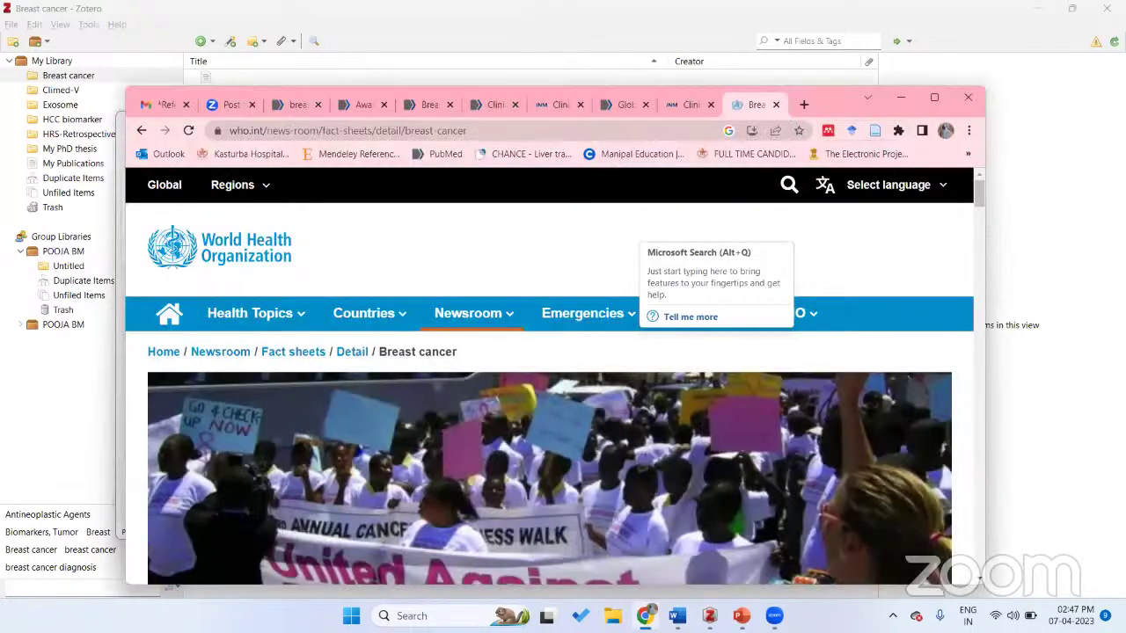
left_click(645, 616)
left_click(646, 616)
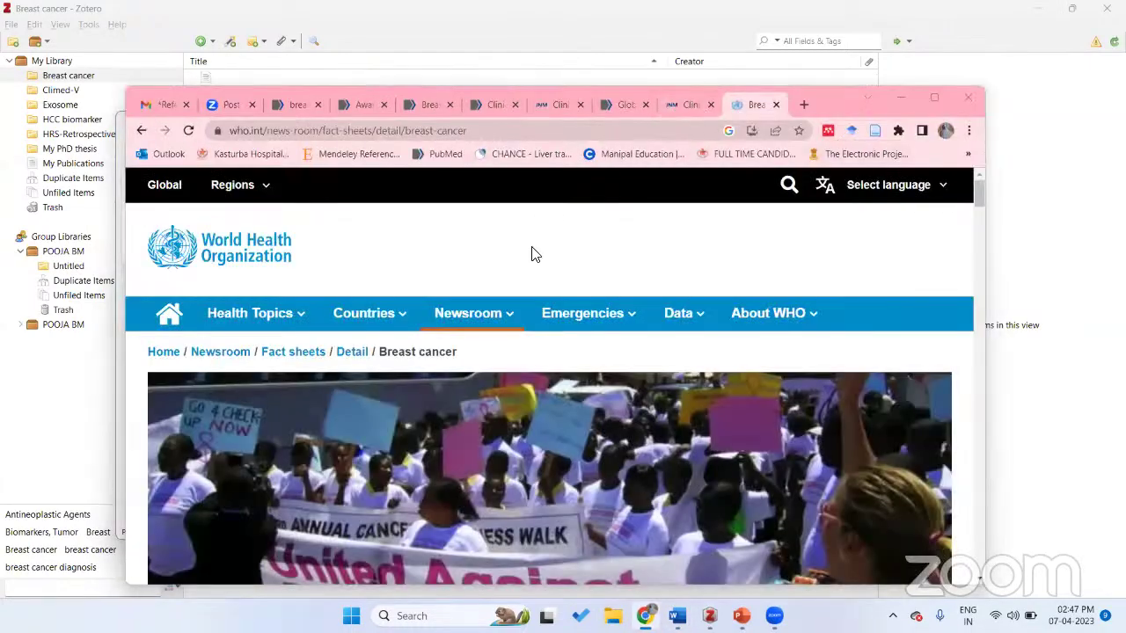
scroll(528, 254, "down", 5)
scroll(862, 171, "up", 5)
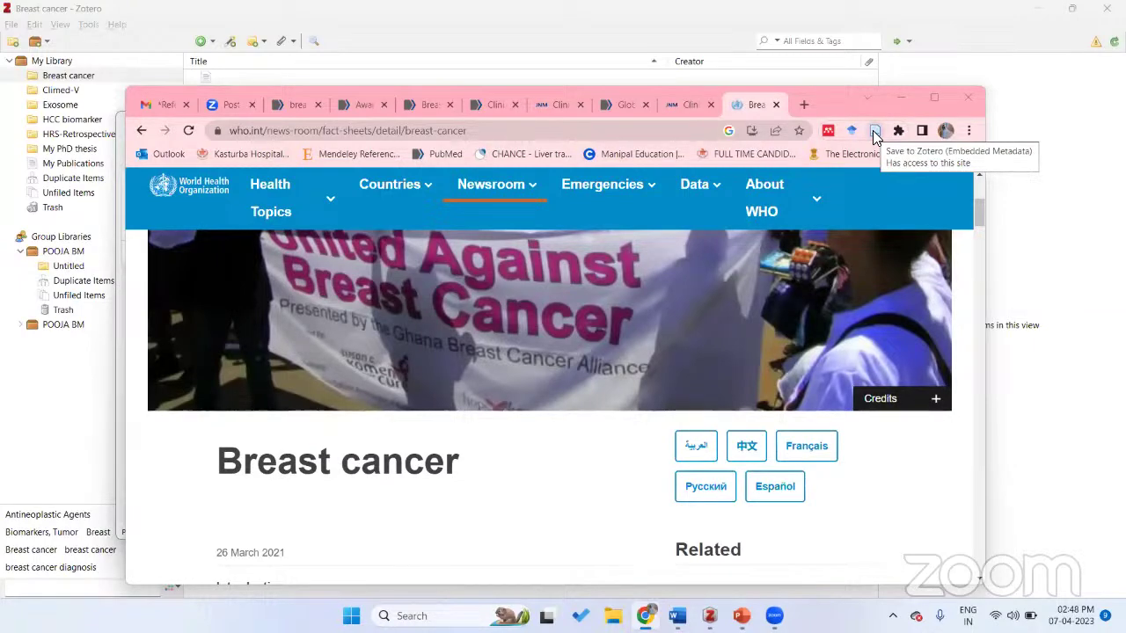
scroll(334, 432, "up", 3)
left_click(873, 131)
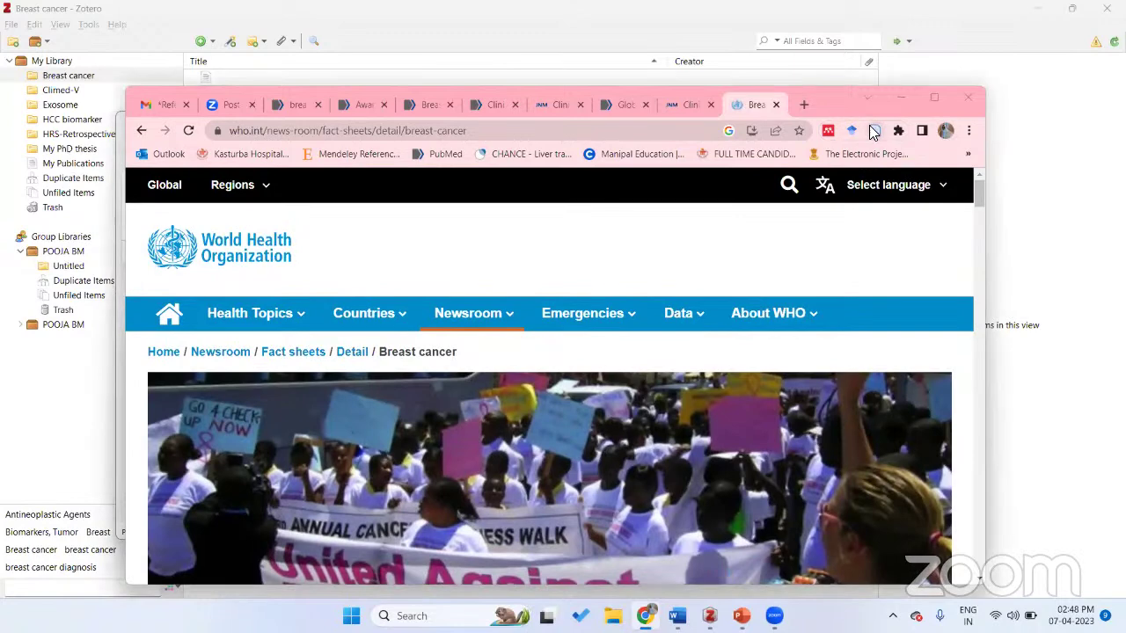
- Switch back to the Breast Cancer document in Word
left_click(920, 387)
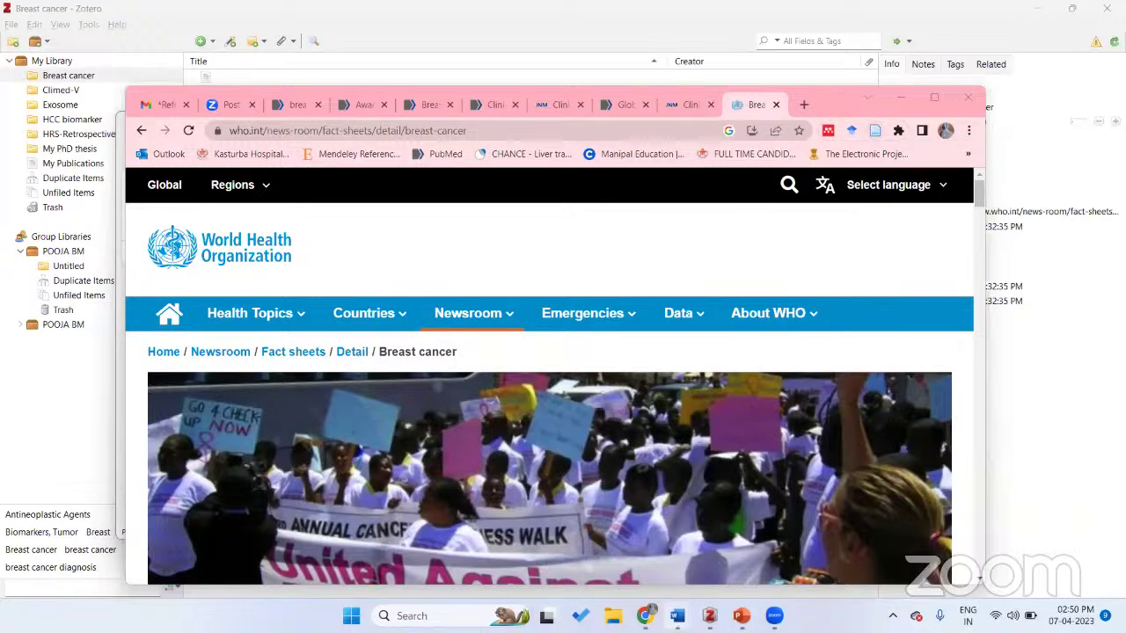
mouse_move(677, 616)
left_click(602, 535)
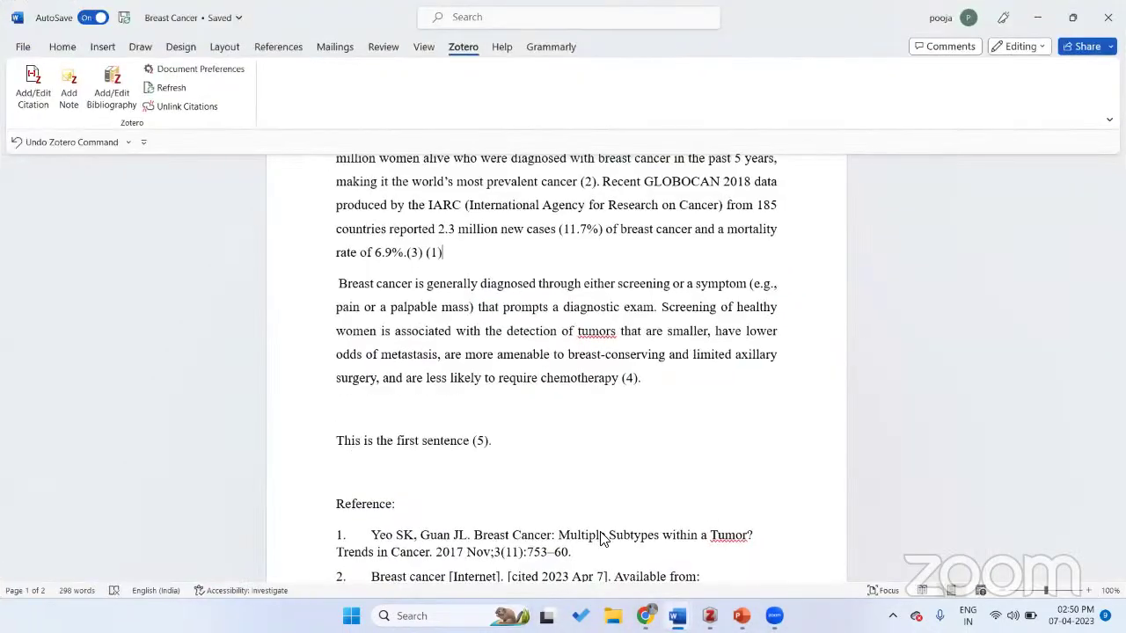
- Examine the WHO breast cancer web page entry in the reference list and the citations in the text above it
scroll(367, 365, "down", 4)
left_click_drag(367, 364, 404, 413)
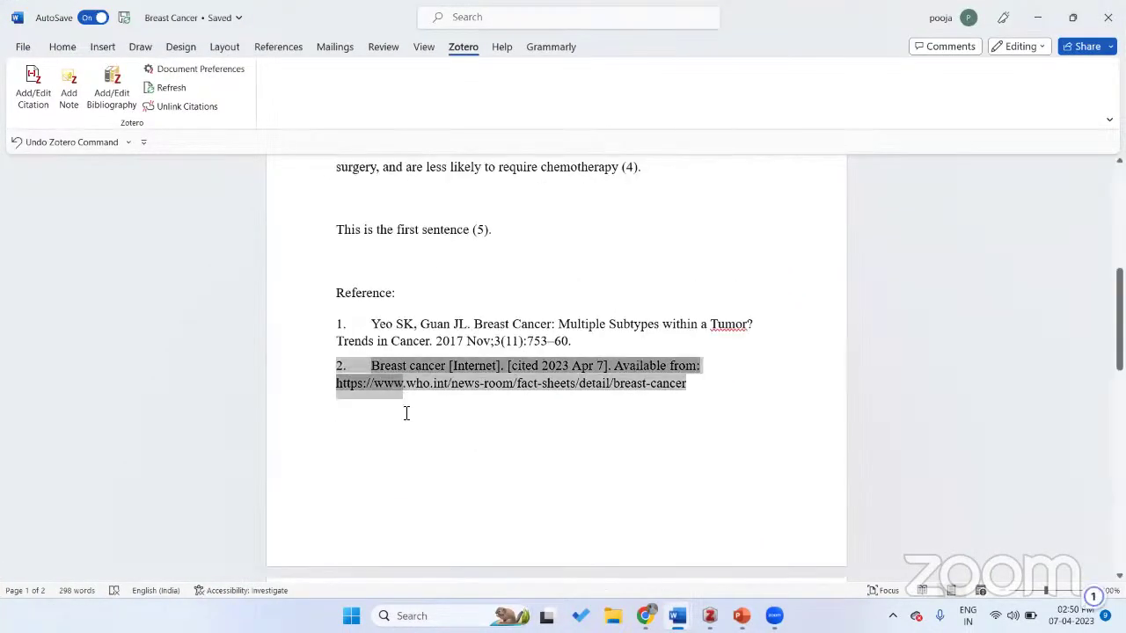
scroll(326, 433, "up", 3)
scroll(326, 434, "up", 2)
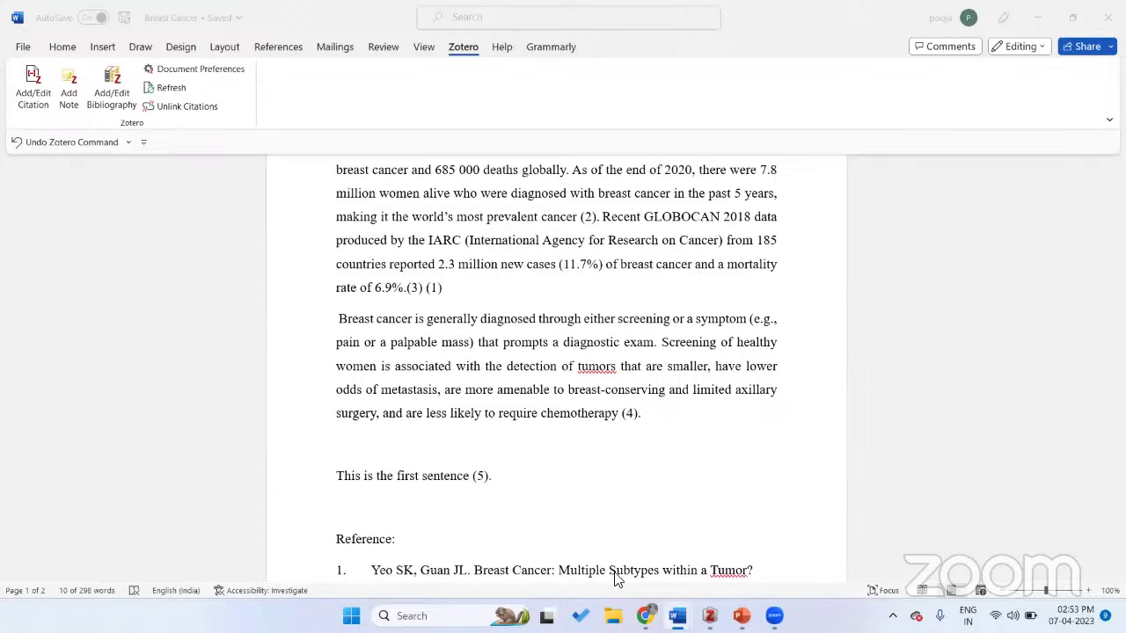
- Switch to Zotero to review the options for attaching links and files, and check the WHO breast cancer page in Chrome
mouse_move(709, 616)
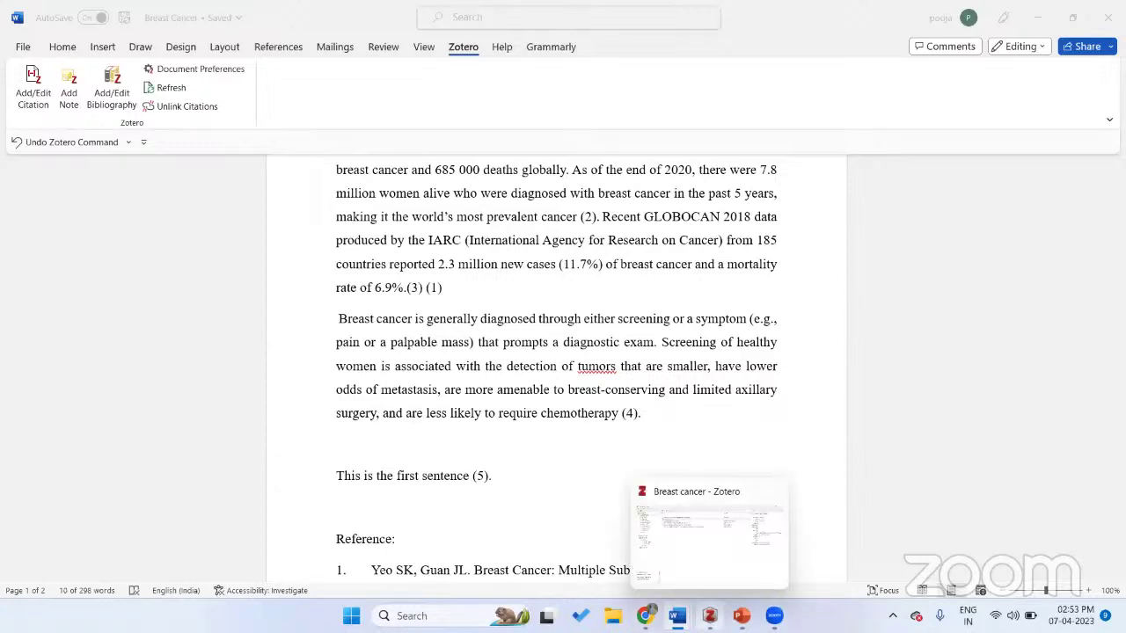
left_click(690, 538)
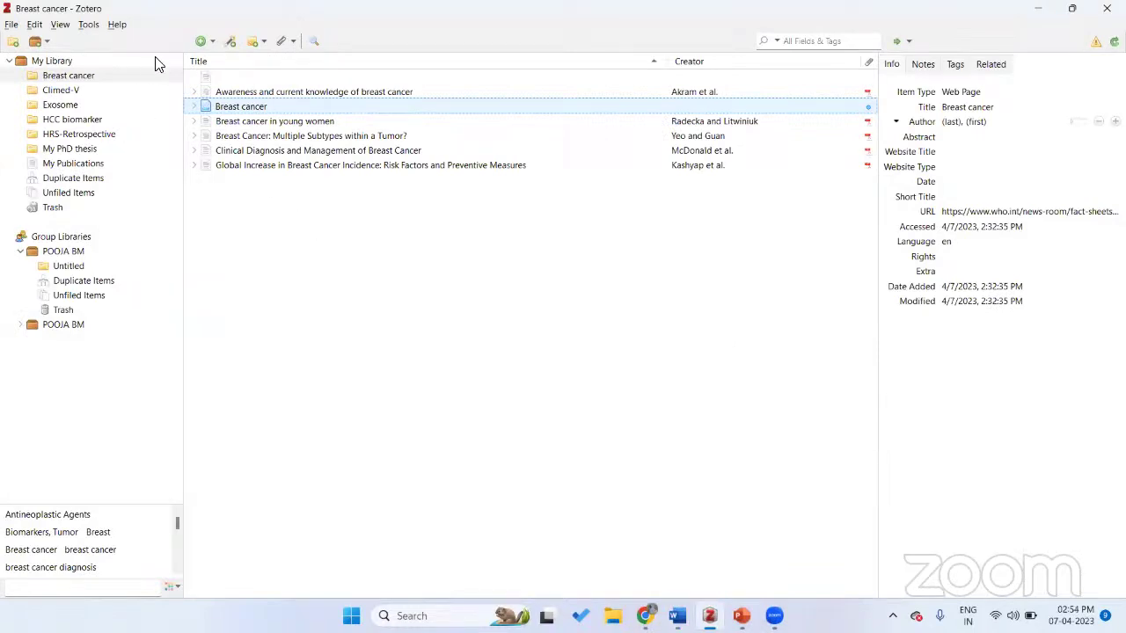
left_click(35, 24)
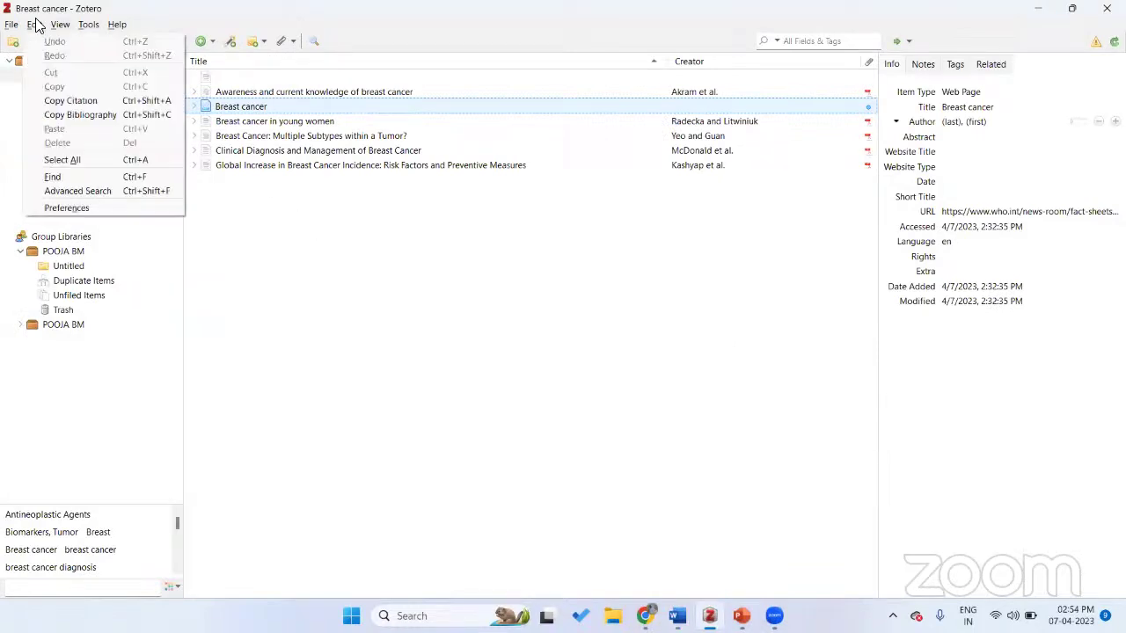
left_click(286, 44)
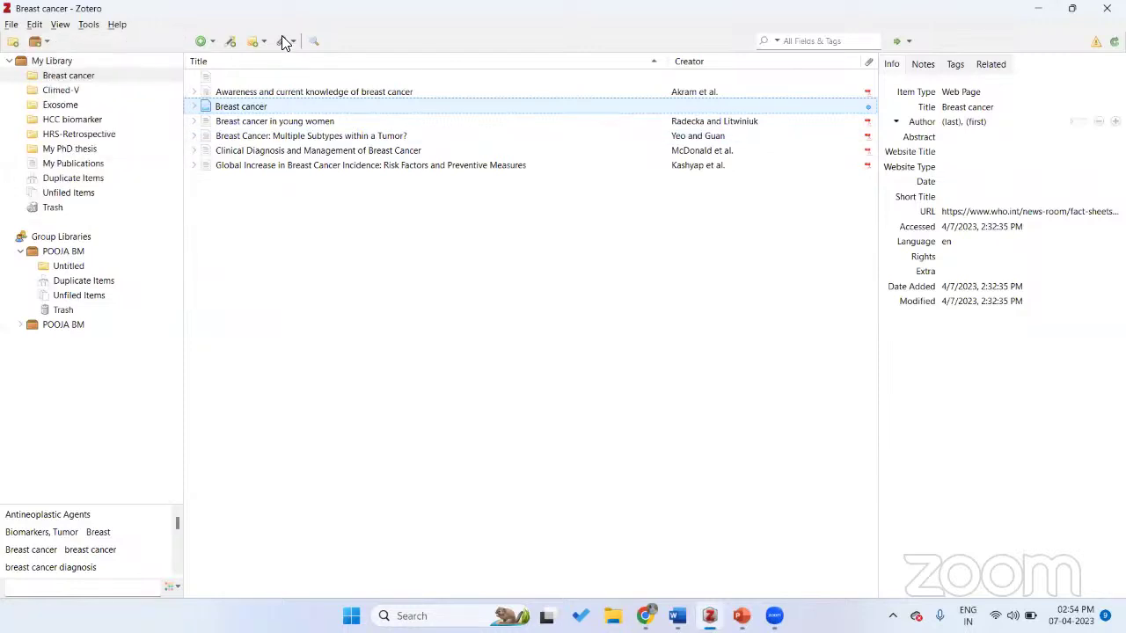
left_click(285, 43)
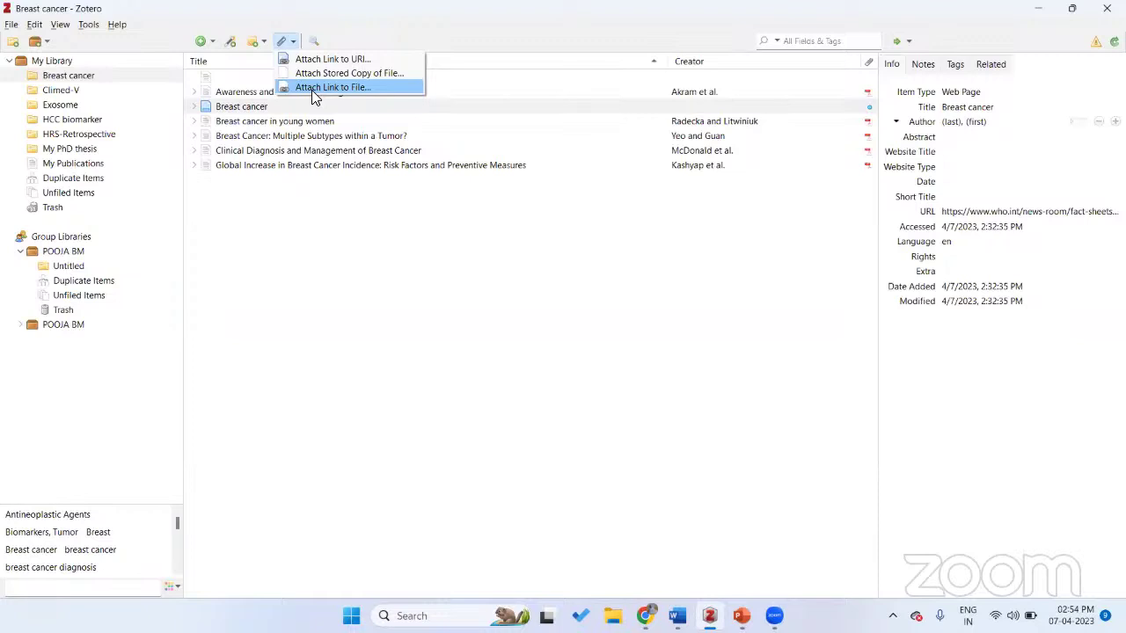
left_click(304, 277)
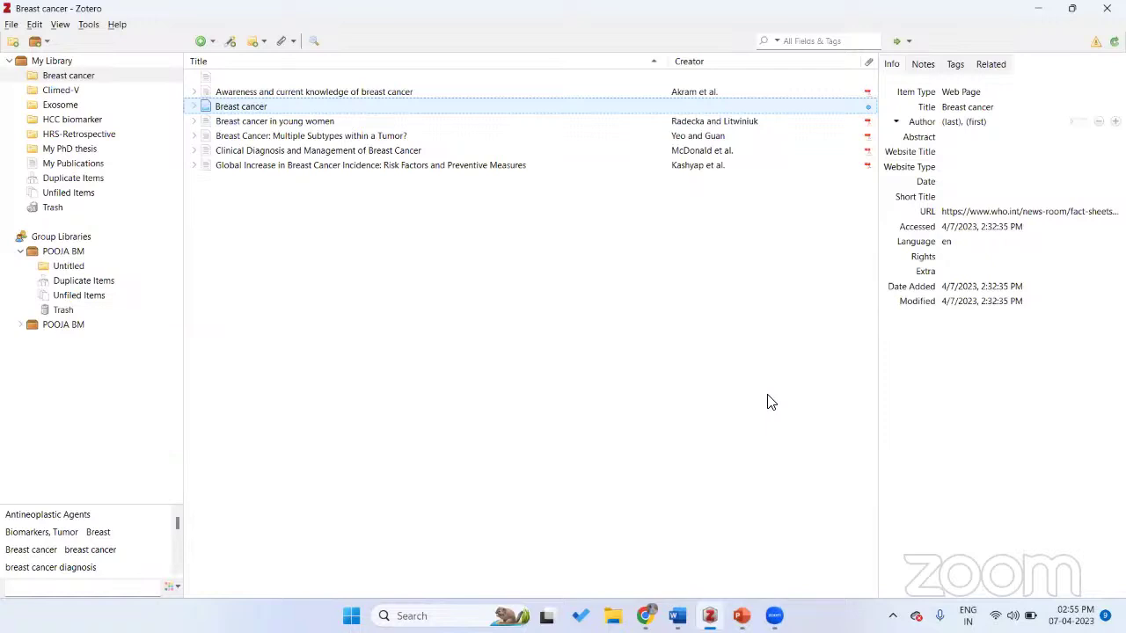
left_click(645, 615)
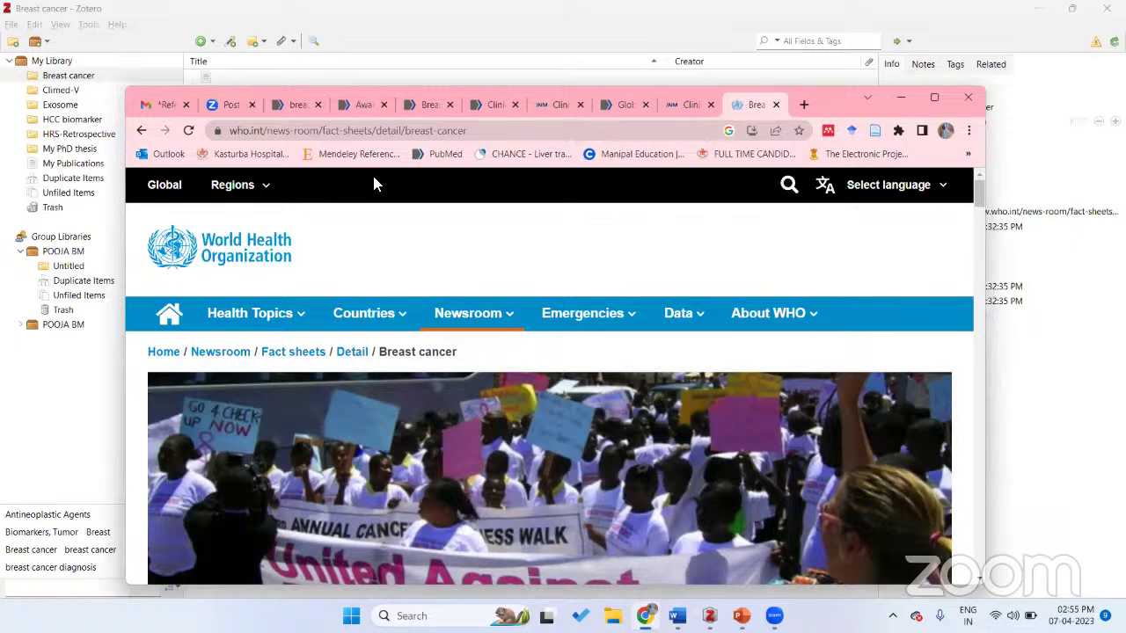
left_click(903, 98)
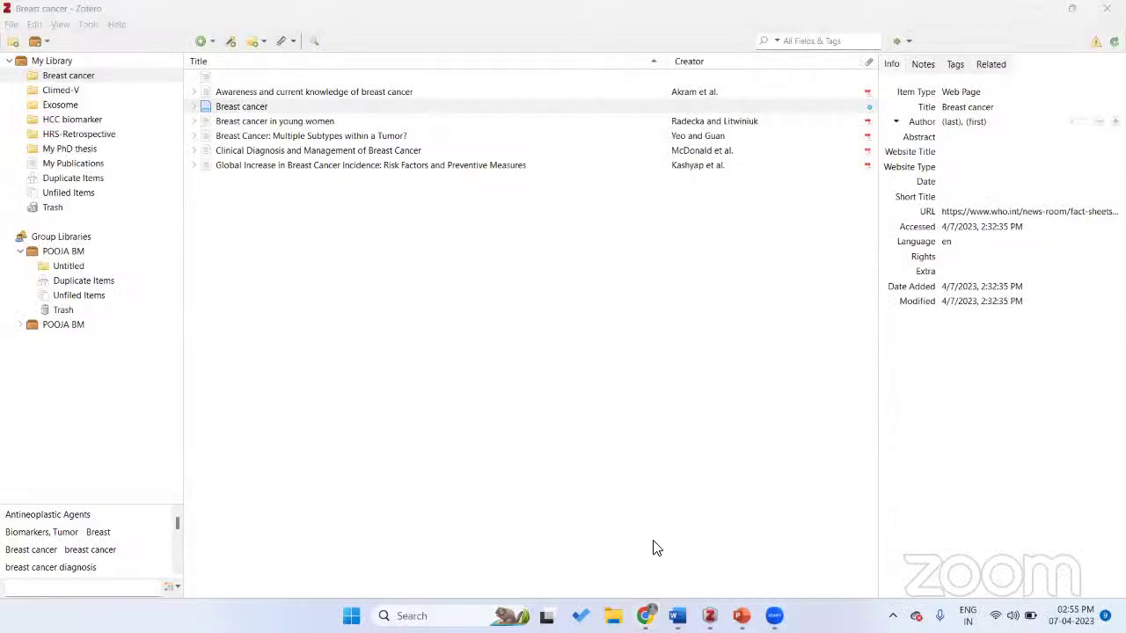
- Switch to Document2 in Word and cite "Burden of liver diseases in the world" from the Exosome collection before "I am a research scholar"
mouse_move(678, 616)
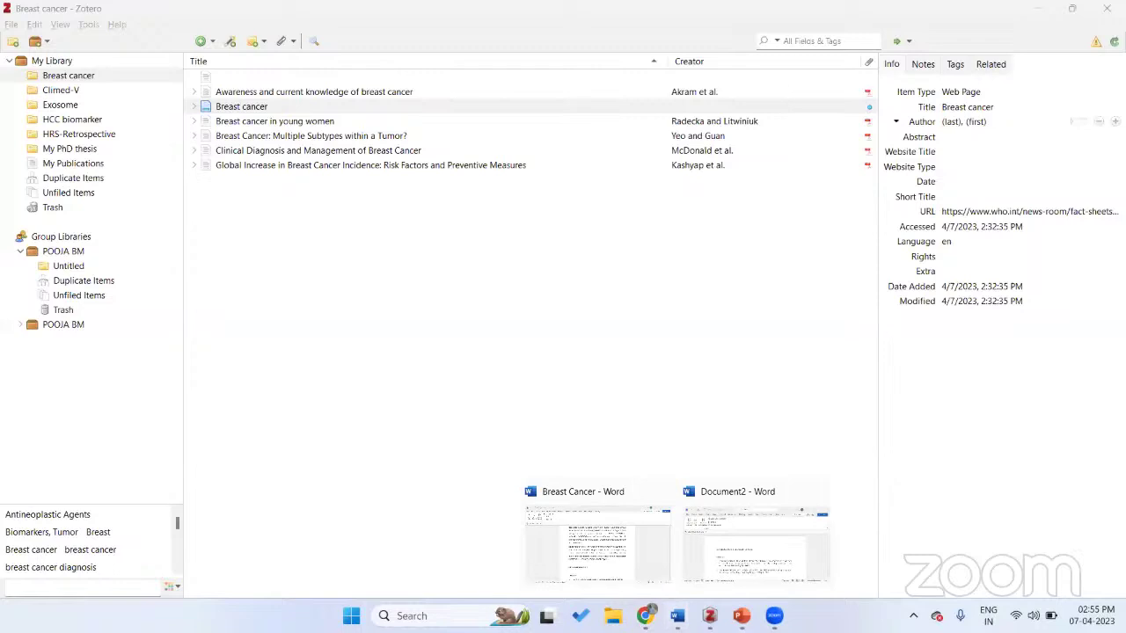
left_click(768, 540)
left_click(425, 371)
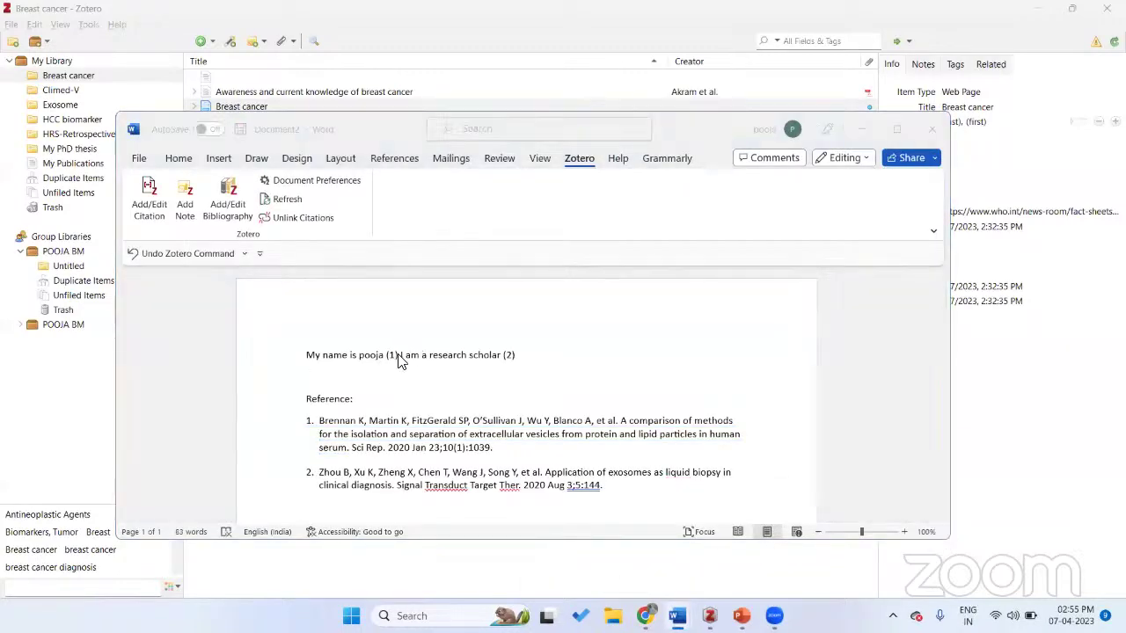
left_click(400, 355)
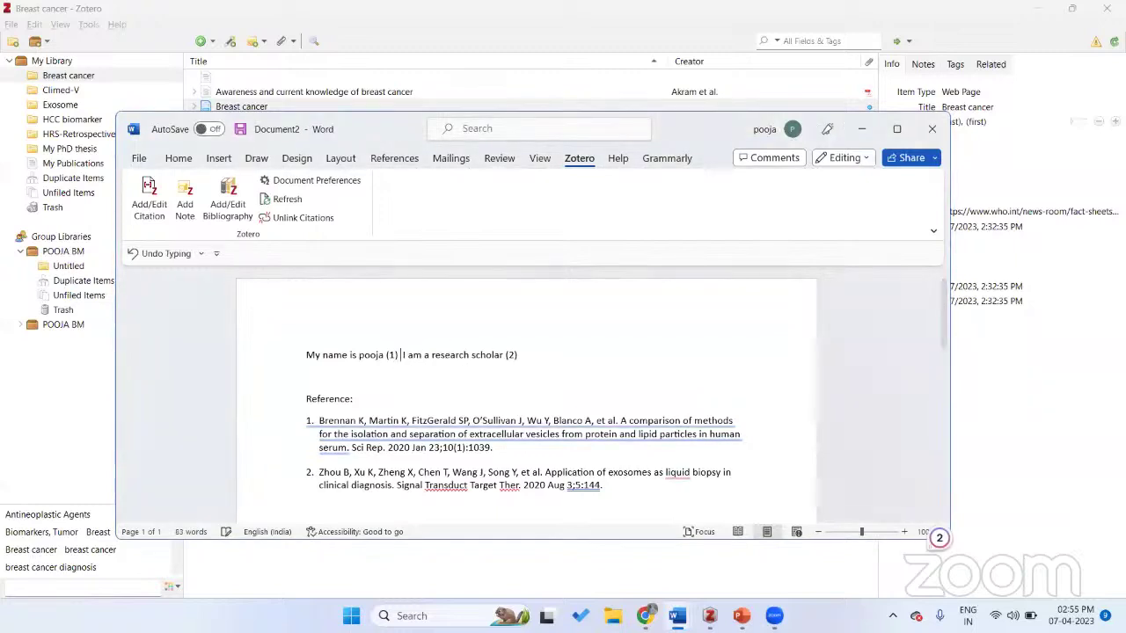
left_click(150, 204)
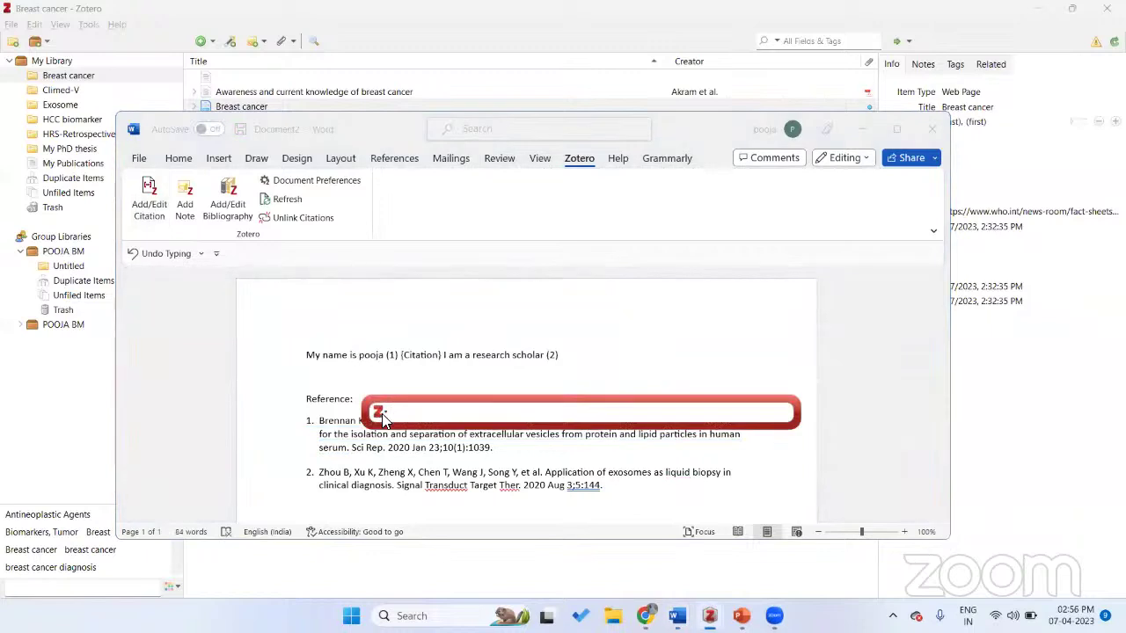
left_click(379, 412)
left_click(412, 445)
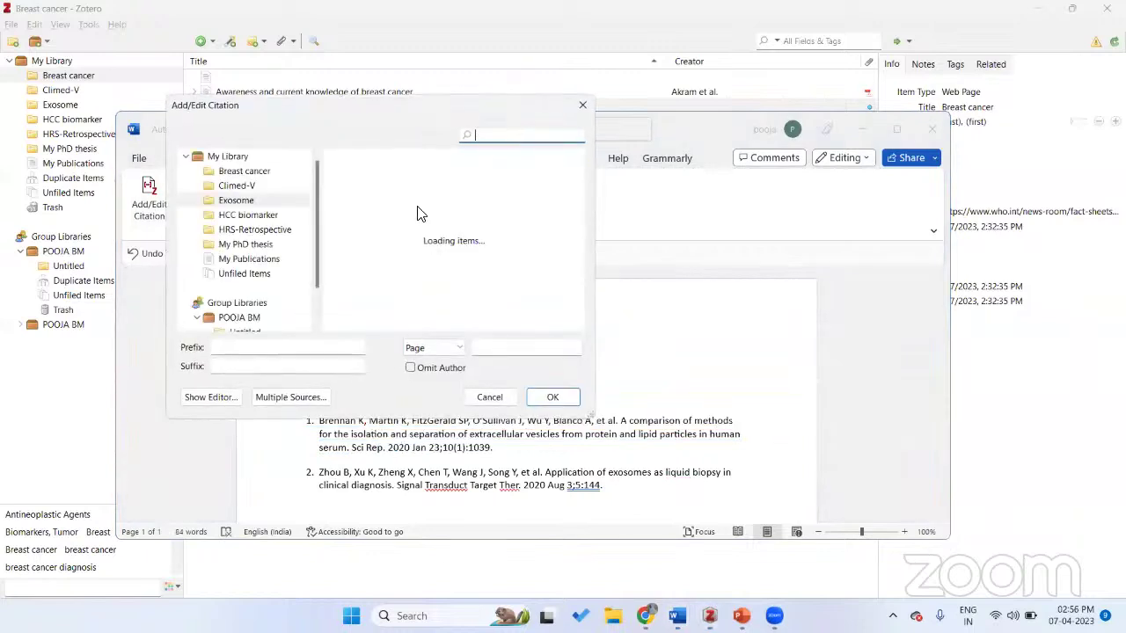
left_click(413, 277)
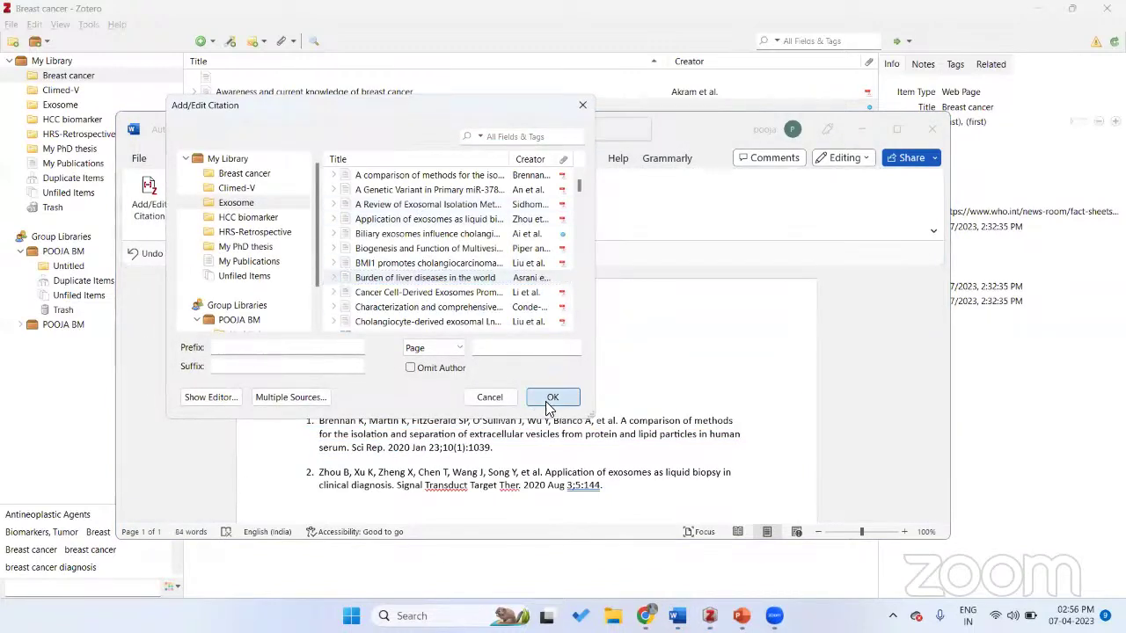
left_click(552, 396)
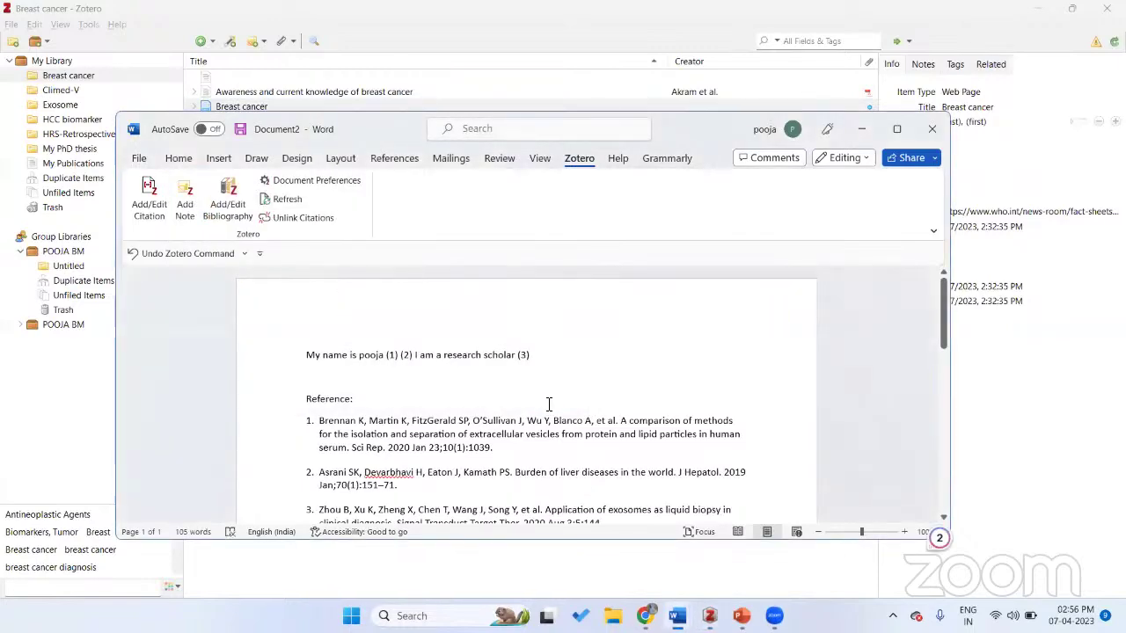
left_click(527, 356)
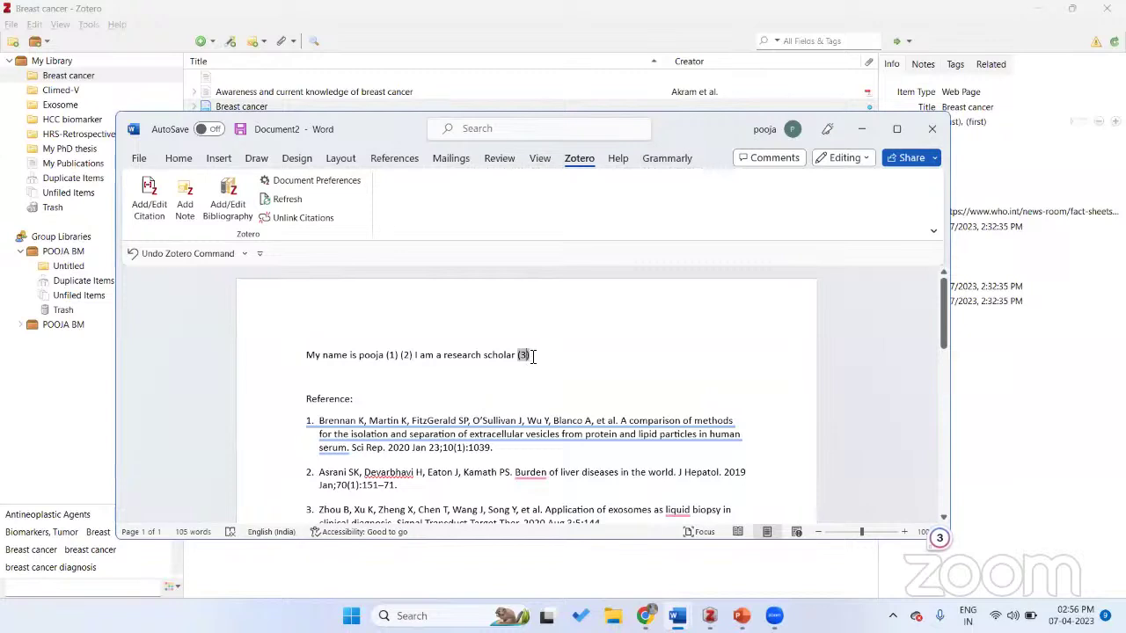
left_click(150, 210)
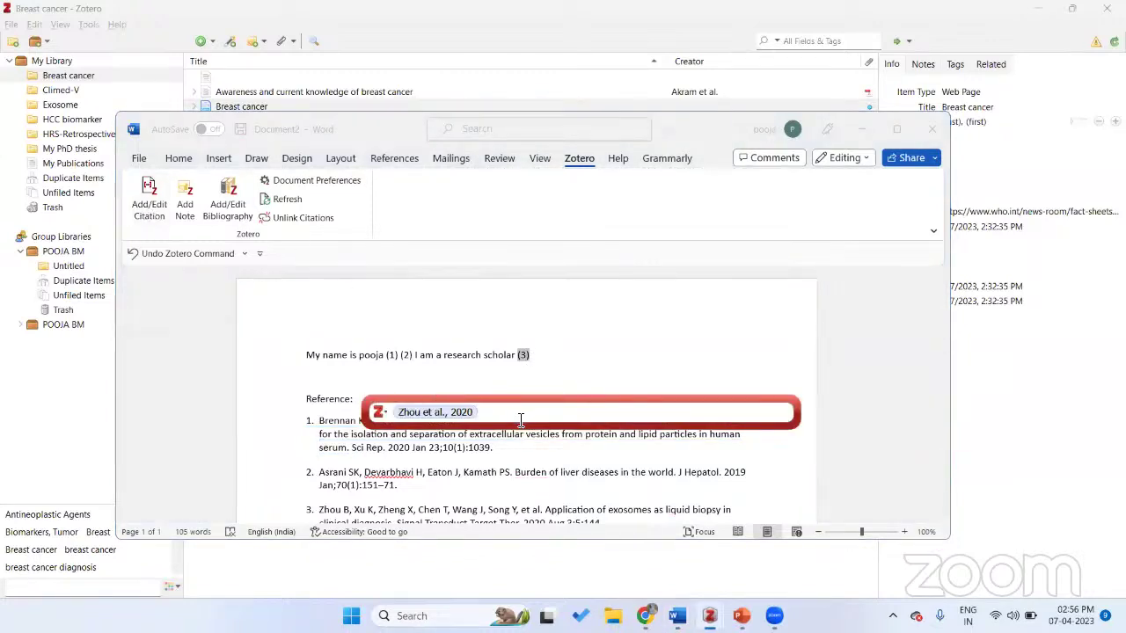
key("Return")
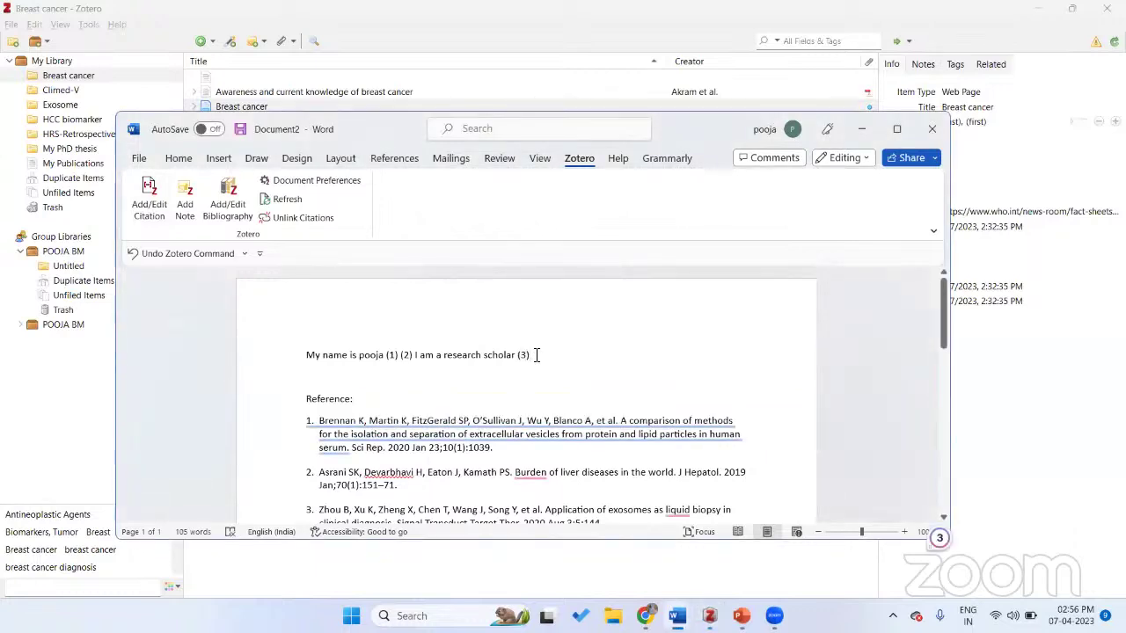
- Add a citation at the end of the sentence for the Liang et al. engineered exosome-mediated delivery article from the Exosome collection
left_click(152, 199)
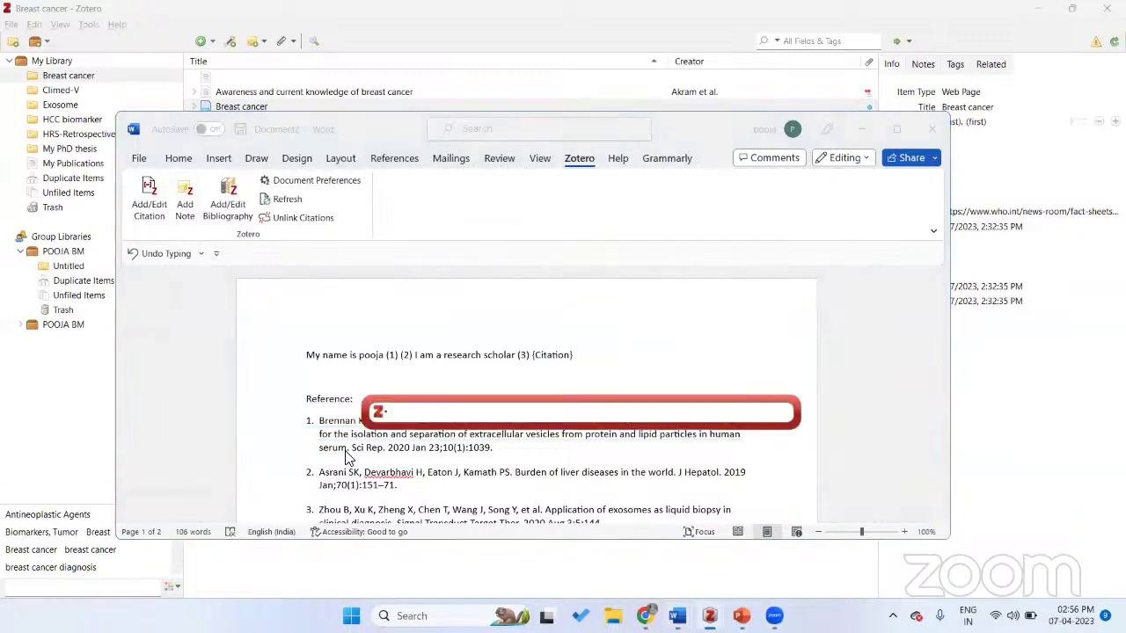
left_click(376, 411)
left_click(405, 446)
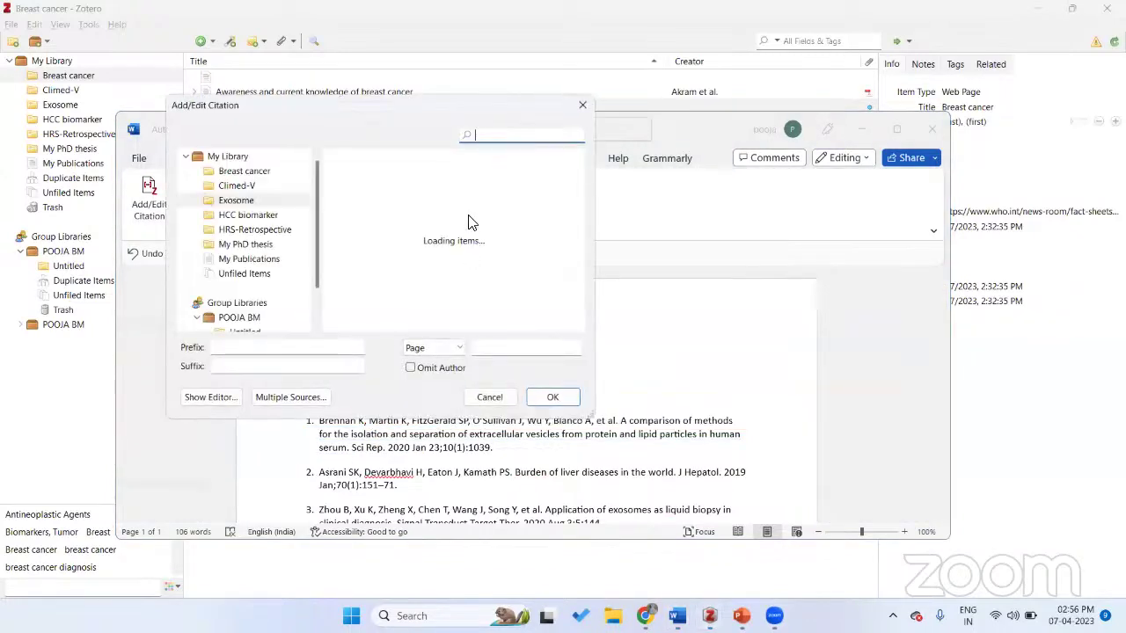
scroll(465, 284, "down", 2)
left_click(466, 284)
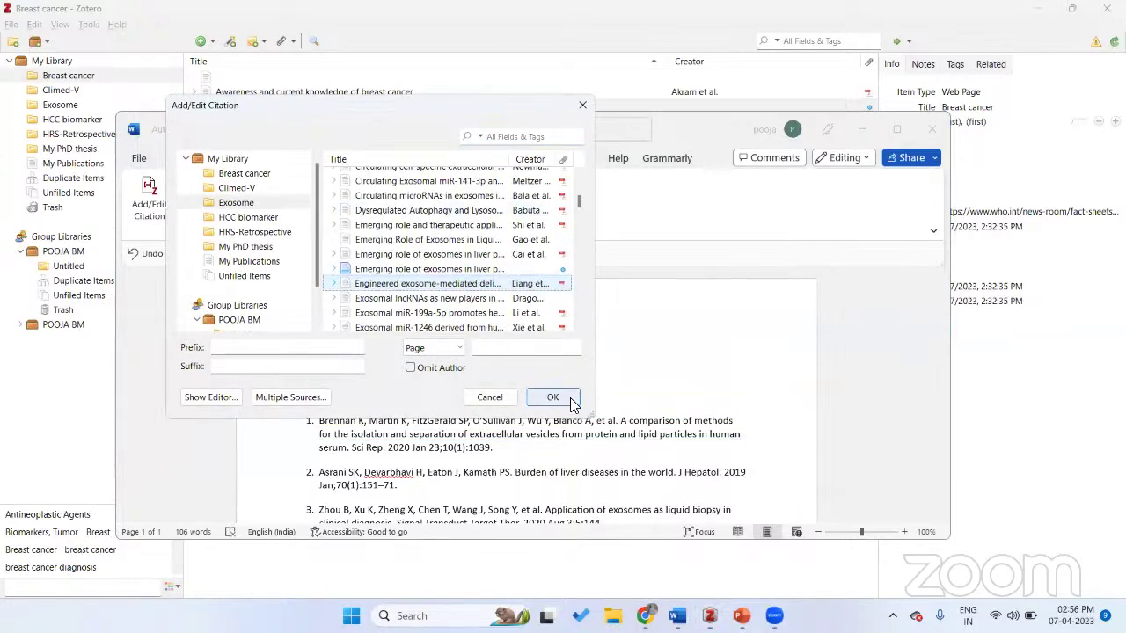
left_click(567, 398)
scroll(572, 403, "down", 1)
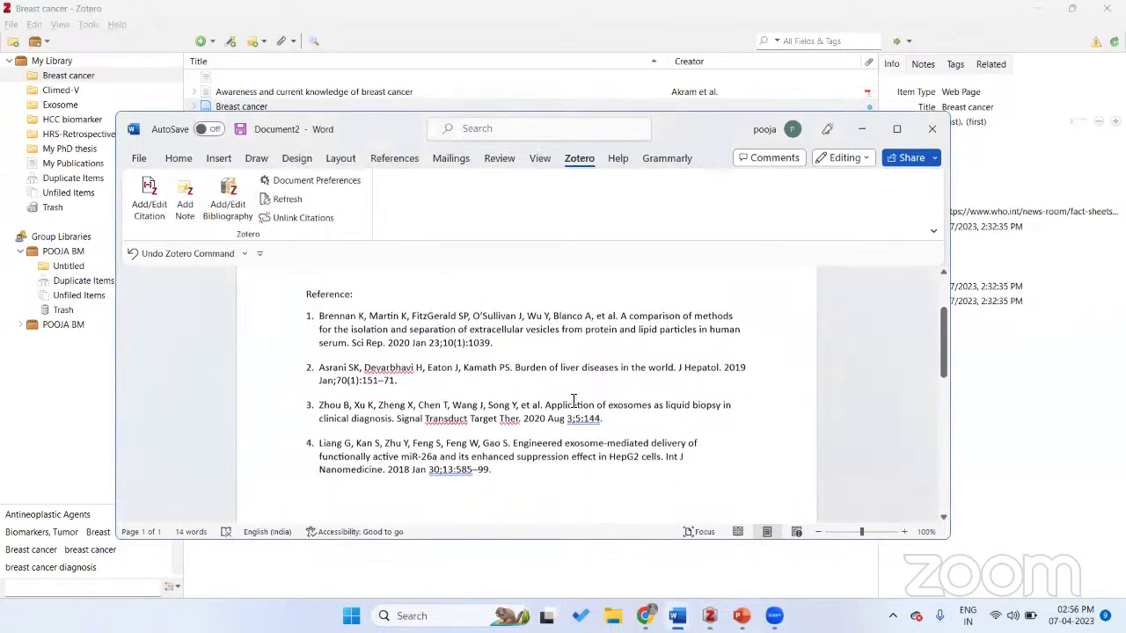